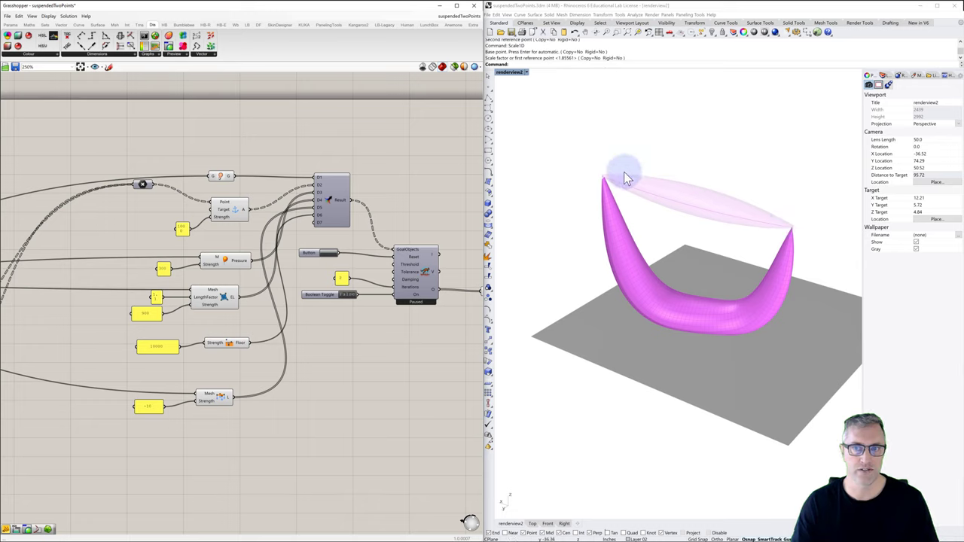
Run the suspended form's solver from a reset start, inspect the inflated shape from another angle, and pause the solver
mouse_move(770, 224)
right_mouse_down()
mouse_move(721, 215)
mouse_move(775, 226)
right_mouse_up()
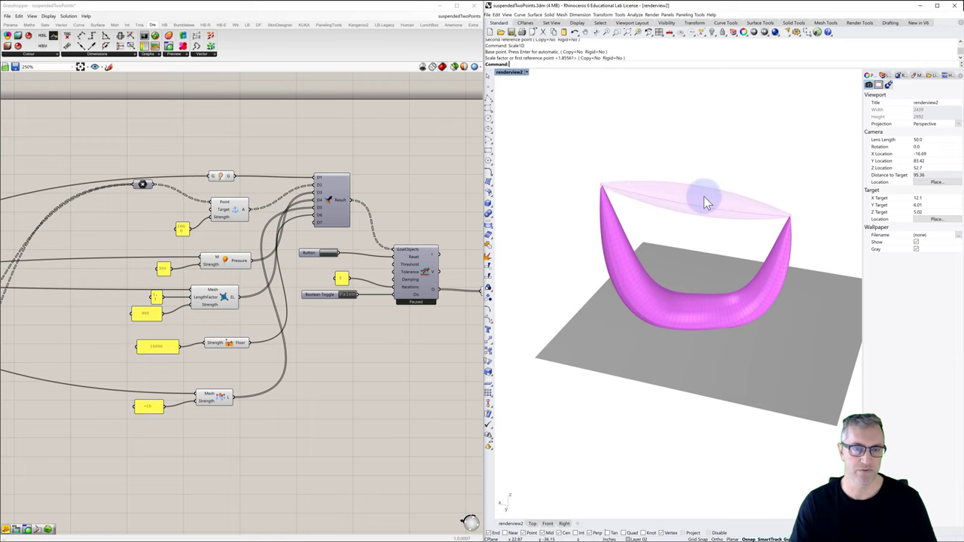
left_click(347, 295)
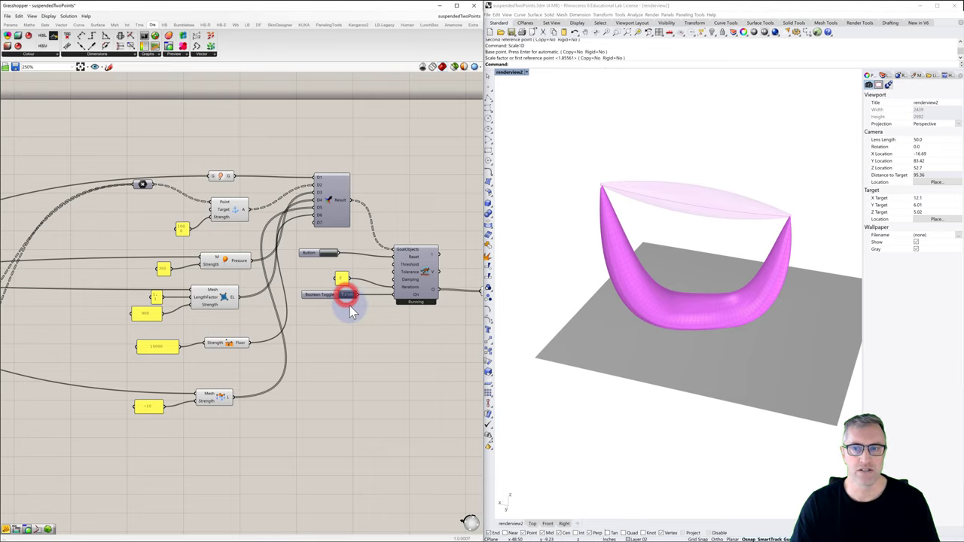
left_click(330, 253)
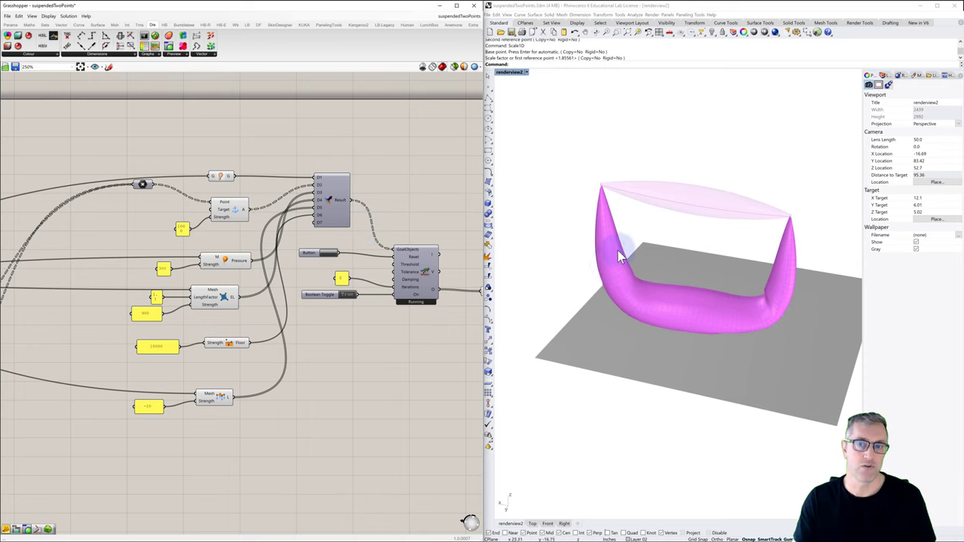
mouse_move(723, 298)
left_mouse_down()
mouse_move(623, 230)
mouse_move(660, 319)
mouse_move(761, 248)
mouse_move(680, 326)
mouse_move(612, 250)
mouse_move(747, 313)
mouse_move(770, 296)
mouse_move(613, 231)
mouse_move(731, 291)
mouse_move(620, 253)
mouse_move(771, 321)
mouse_move(731, 308)
mouse_move(712, 315)
mouse_move(779, 319)
mouse_move(659, 302)
left_mouse_up()
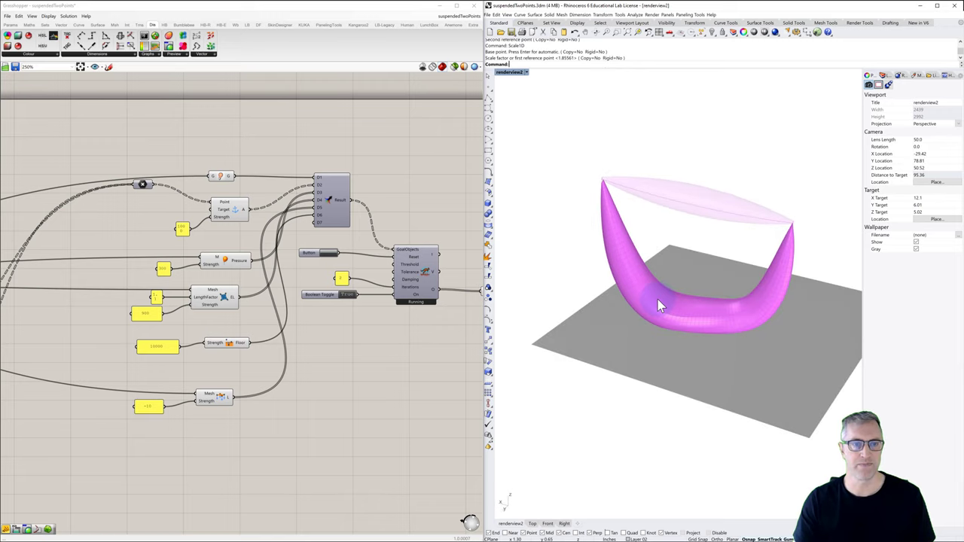
left_click(347, 294)
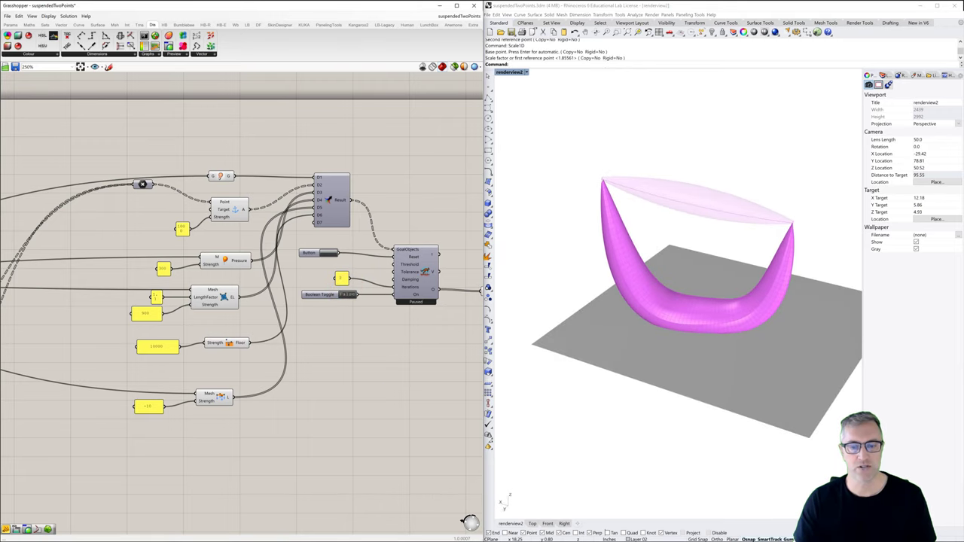
Switch to the Photos viewer and examine the robot casting setup in robo001.jpg and the four cast pieces in robo002.jpg
left_click_drag(555, 541, 517, 4)
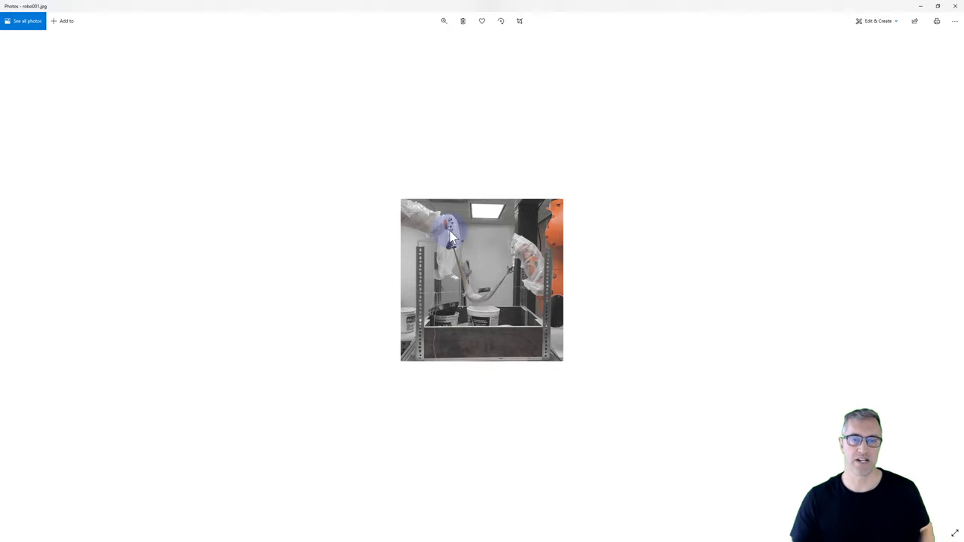
left_click(945, 280)
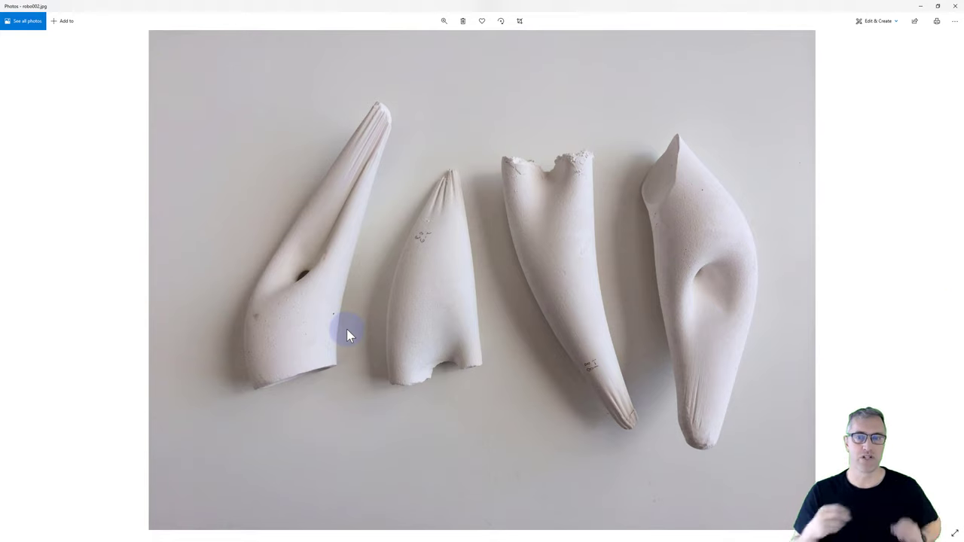
scroll(347, 329, "down", 1)
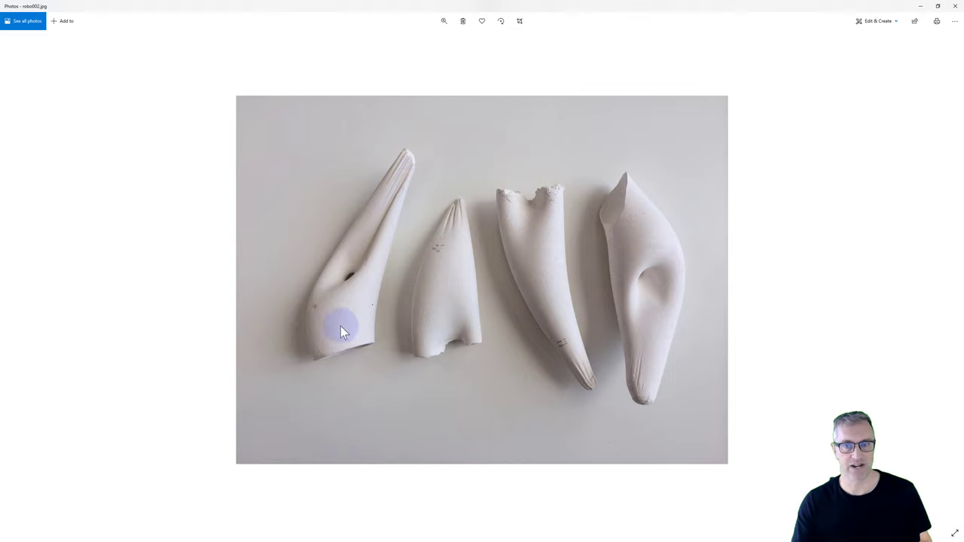
left_click(937, 277)
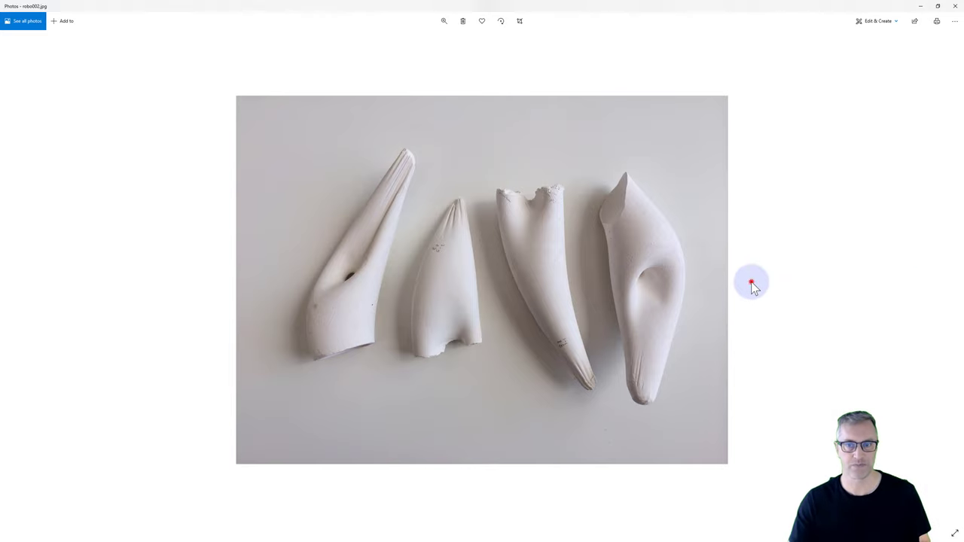
left_click(790, 292)
left_click(943, 294)
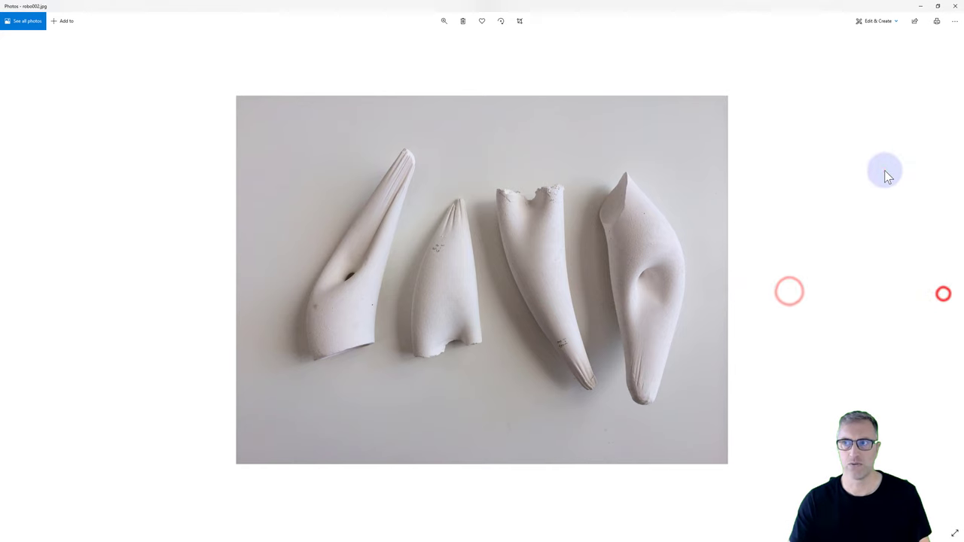
Restore the photo viewer to a smaller window, show robo003.jpg and rotate it by 180 degrees
left_click_drag(863, 8, 611, 96)
left_click(724, 241)
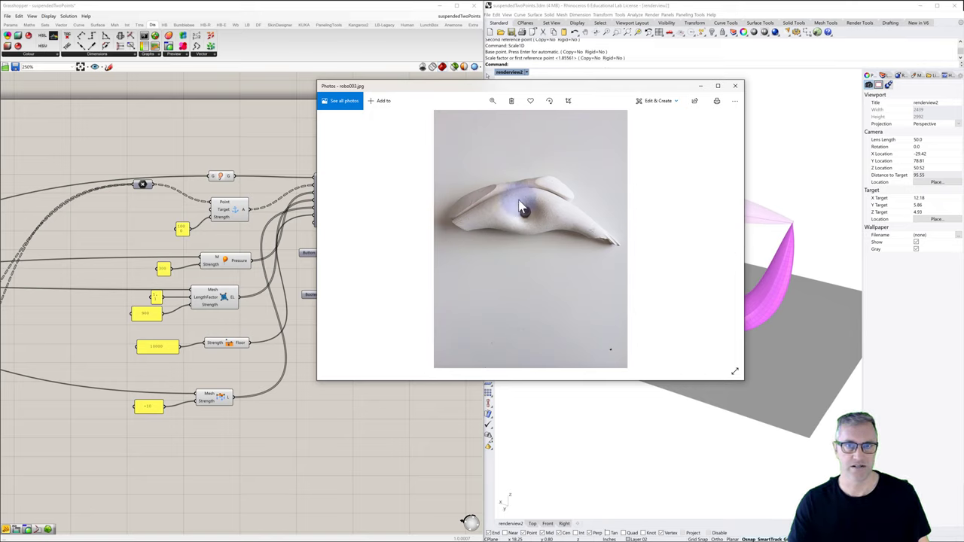
left_click(549, 101)
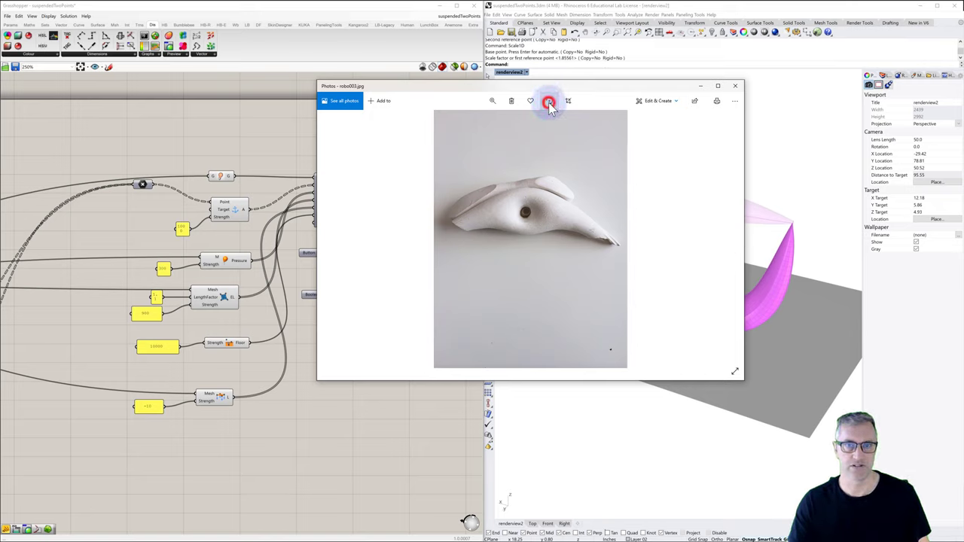
left_click(549, 102)
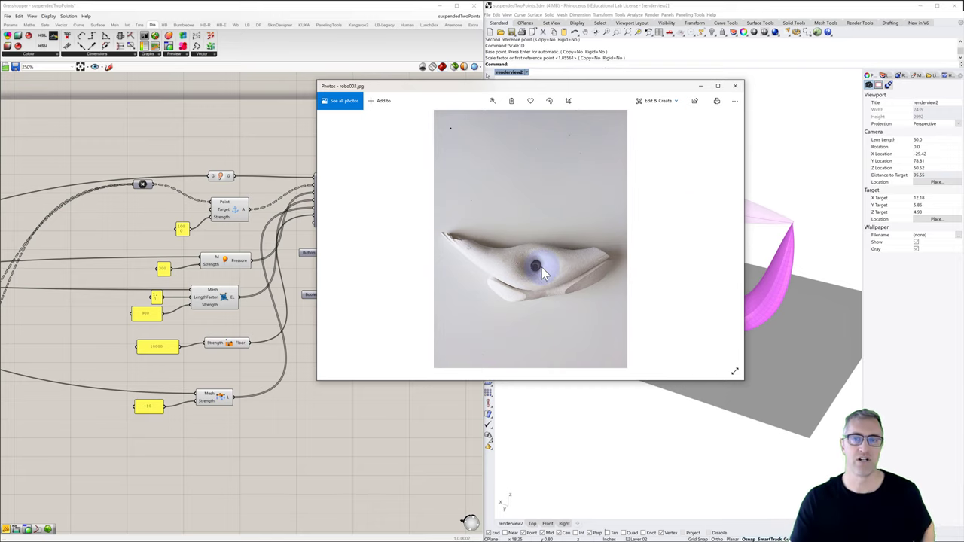
View the reference images robo004.jpg and robo005.jpg, and close the photo viewer
left_click(727, 239)
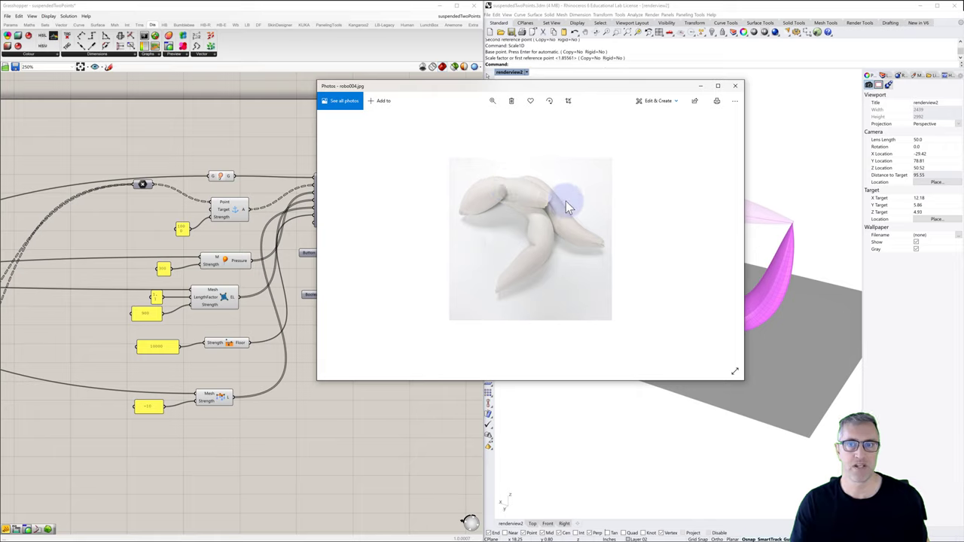
left_click(726, 238)
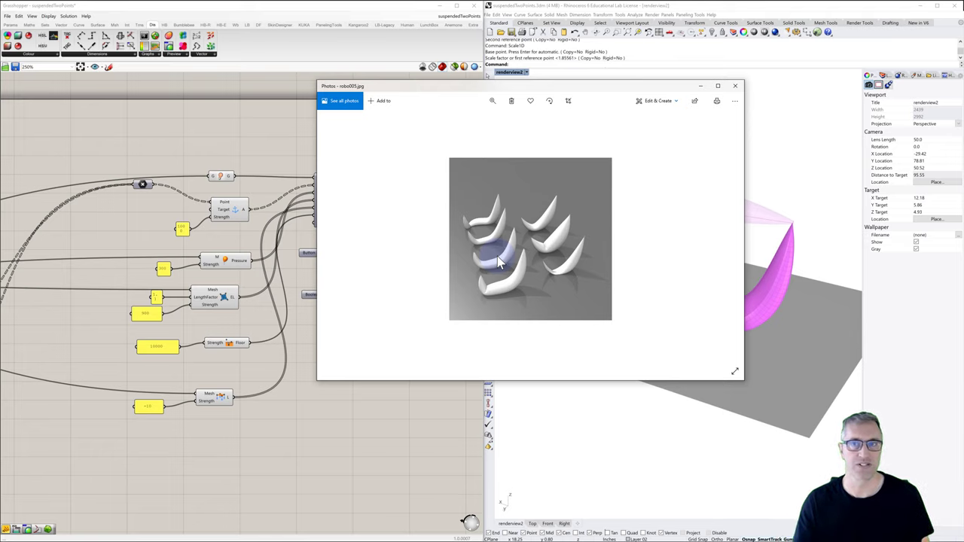
left_click(735, 86)
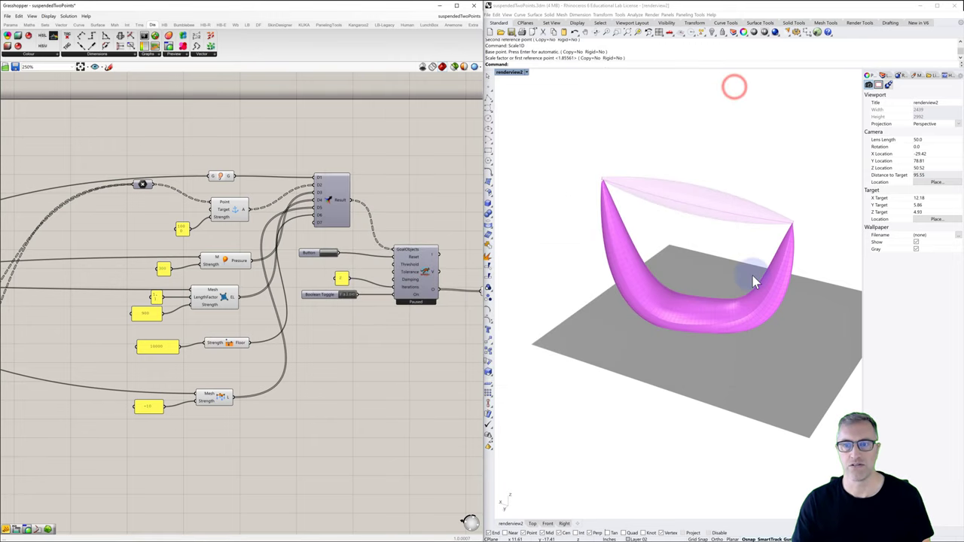
Start a new Rhino model from the Large Objects - Inches template, saving the changes to suspendedTwoPoints.3dm
mouse_move(753, 276)
right_mouse_down()
mouse_move(680, 269)
mouse_move(668, 278)
mouse_move(753, 277)
right_mouse_up()
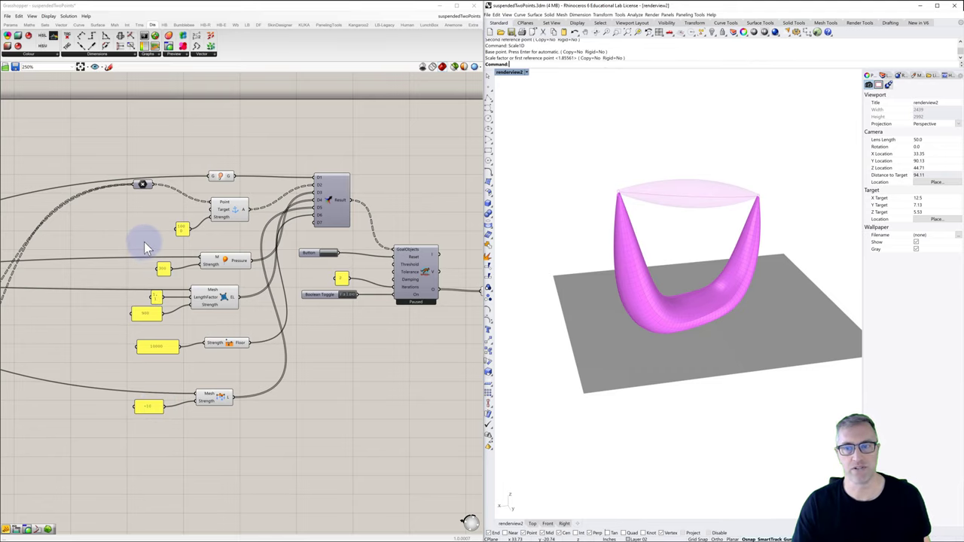
right_click_drag(134, 237, 174, 226)
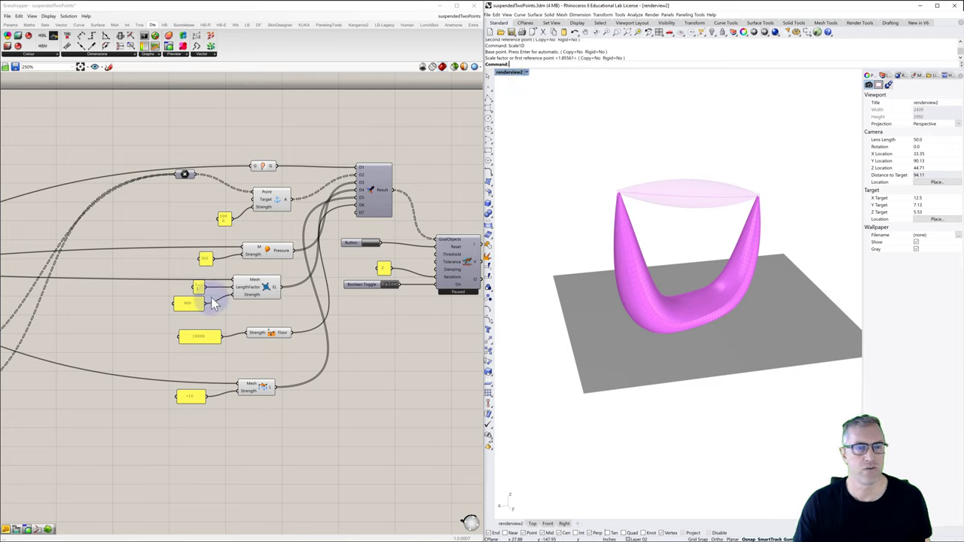
left_click(491, 33)
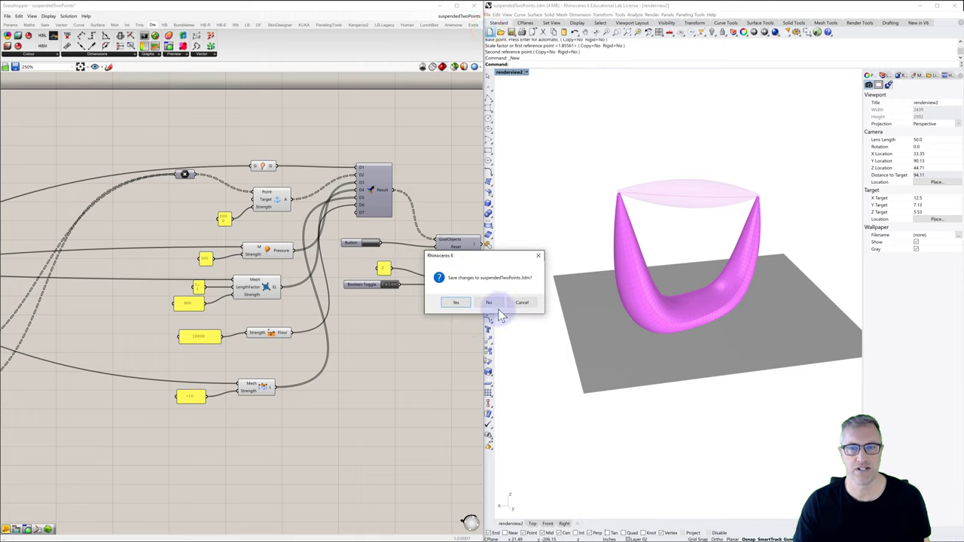
left_click(454, 304)
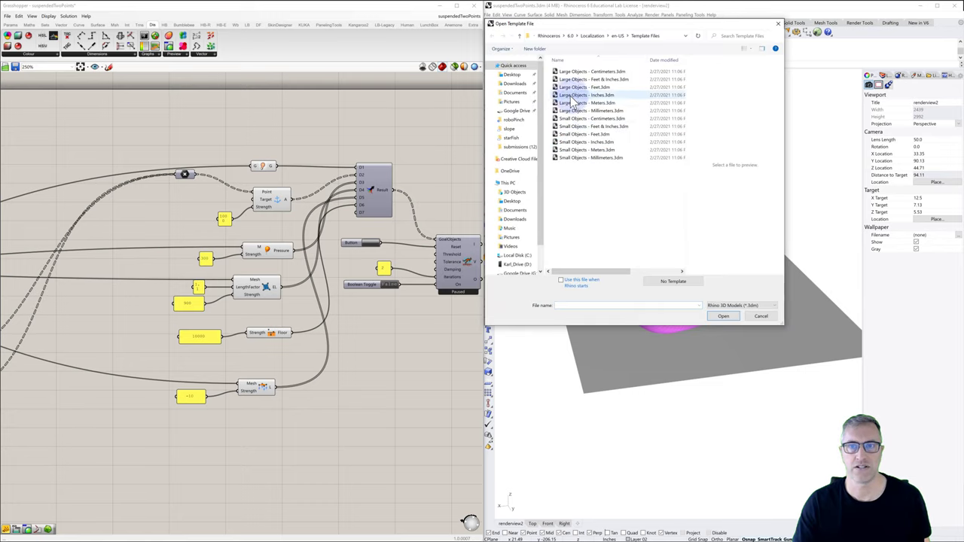
double_click(565, 96)
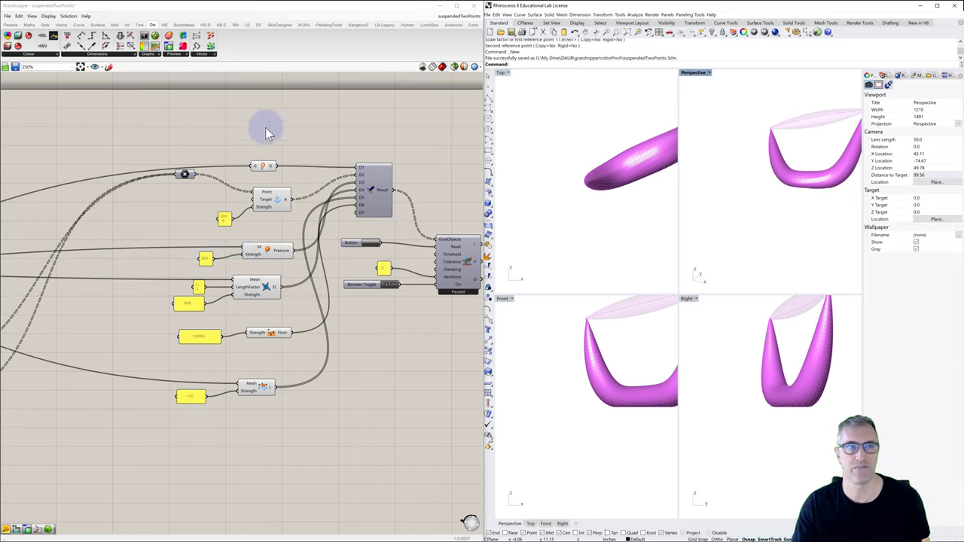
Create a new blank Grasshopper document
left_click(7, 16)
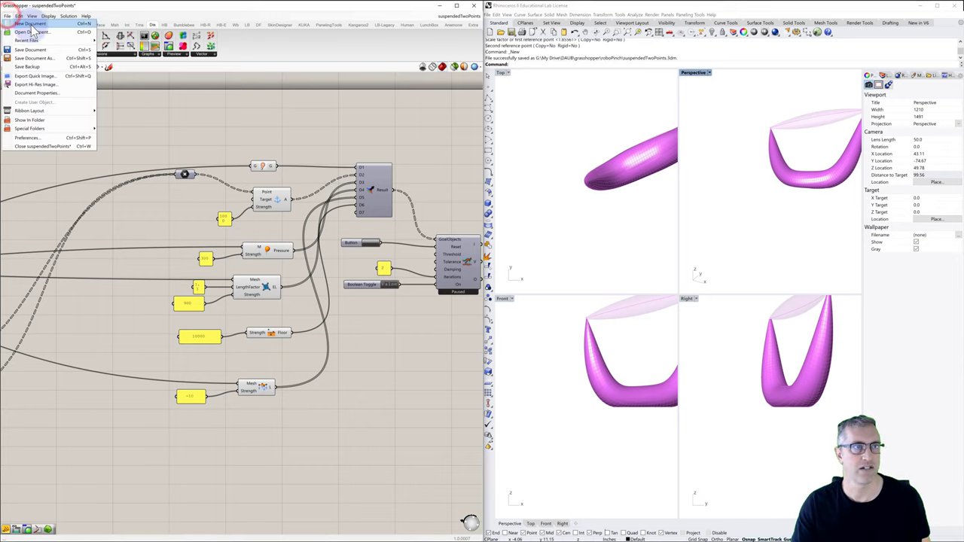
left_click(30, 24)
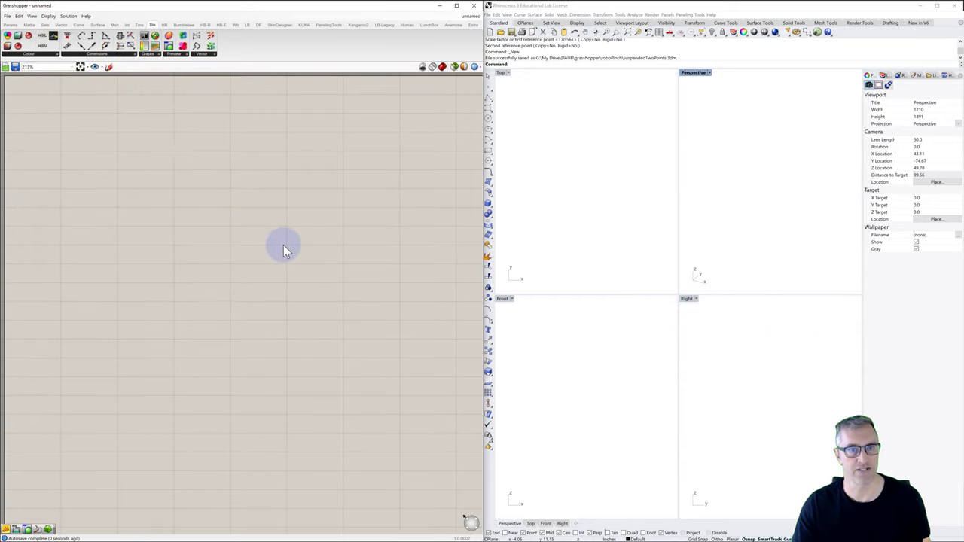
right_click_drag(281, 260, 220, 223)
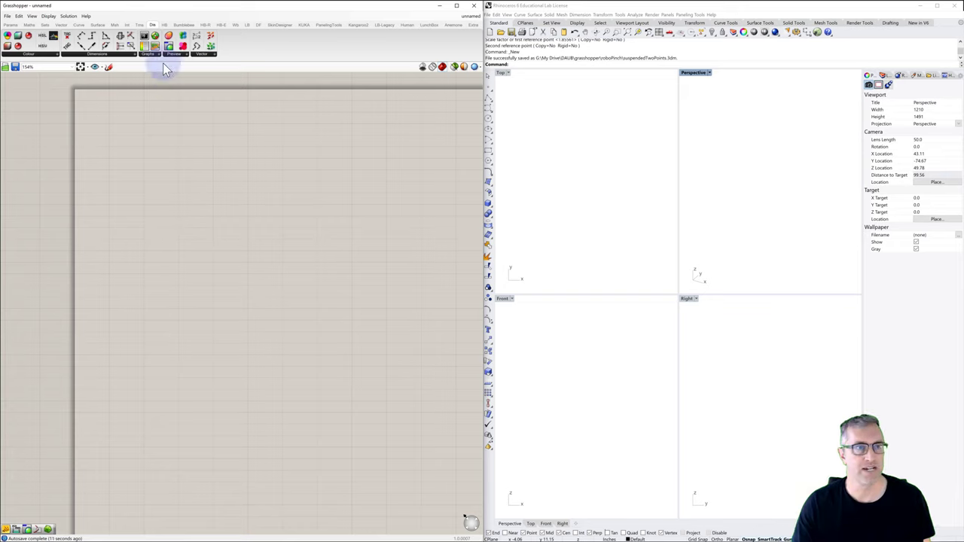
Place a Construct Point component on the canvas and duplicate it directly below
left_click(79, 26)
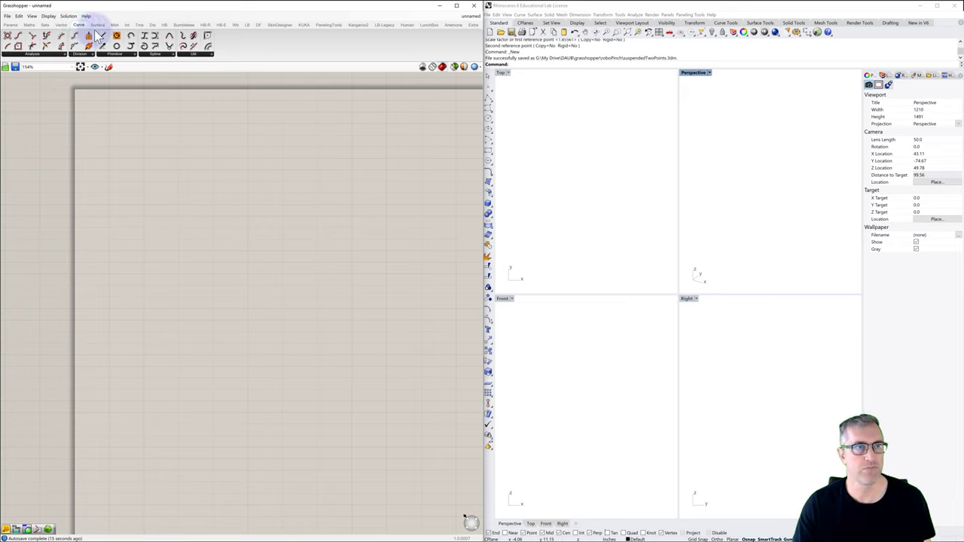
left_click(61, 24)
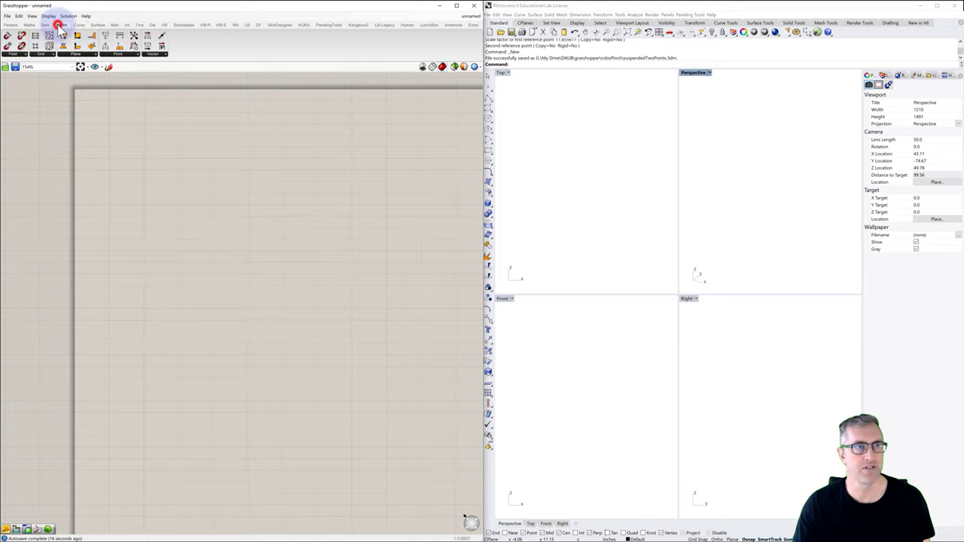
left_click(115, 56)
left_click_drag(127, 69, 192, 196)
scroll(201, 230, "up", 3)
left_click(192, 207)
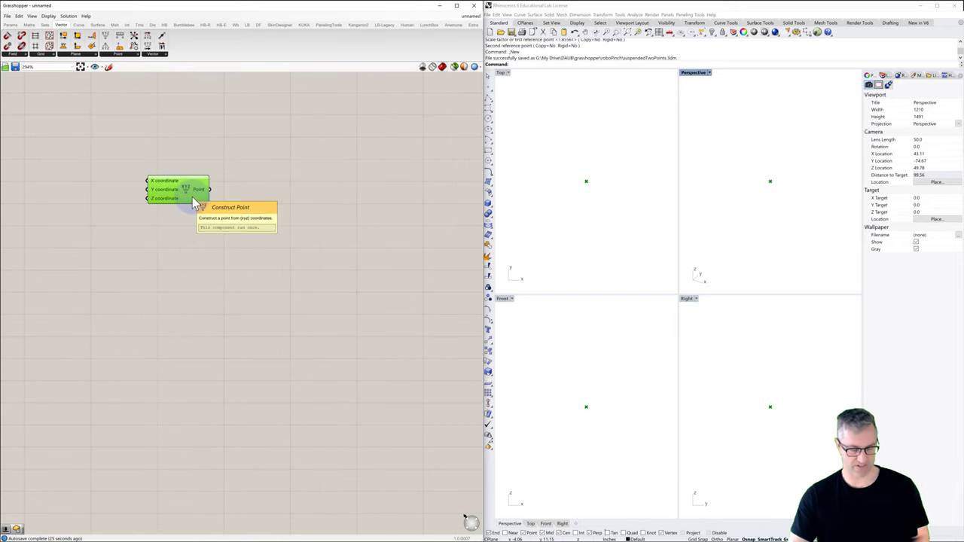
left_click_drag(192, 198, 188, 253, "alt")
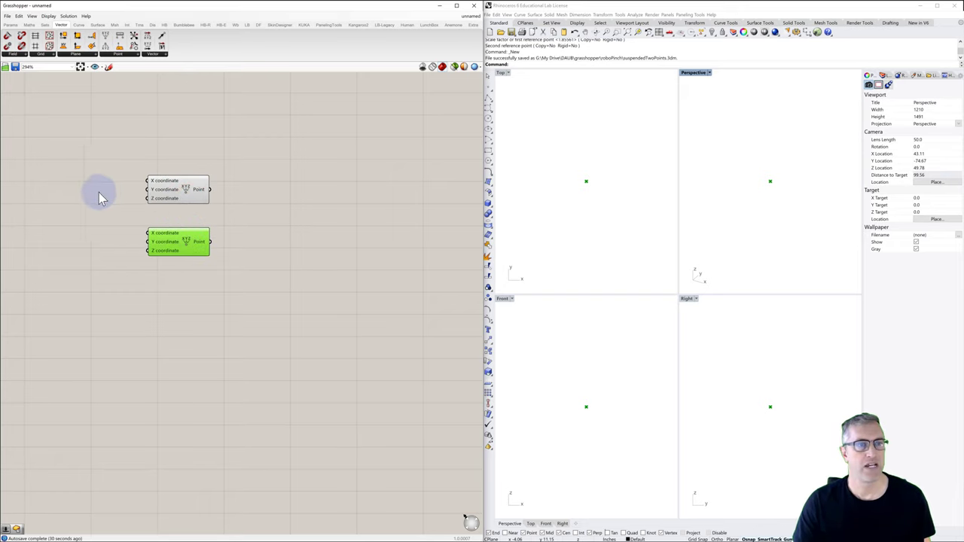
Add a panel containing 0 and connect it to the upper Construct Point's X and Y coordinate inputs
right_click_drag(98, 198, 119, 175)
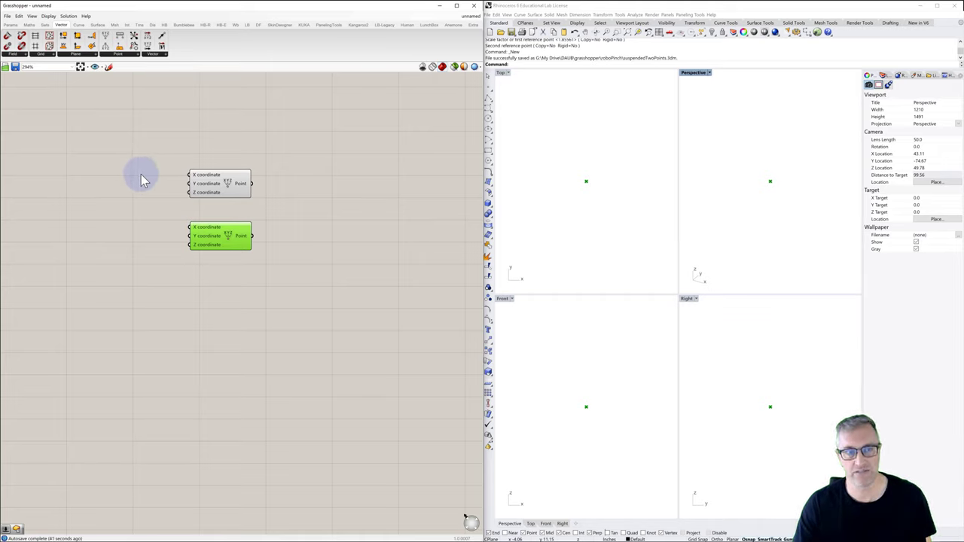
left_click(140, 174)
double_click(140, 174)
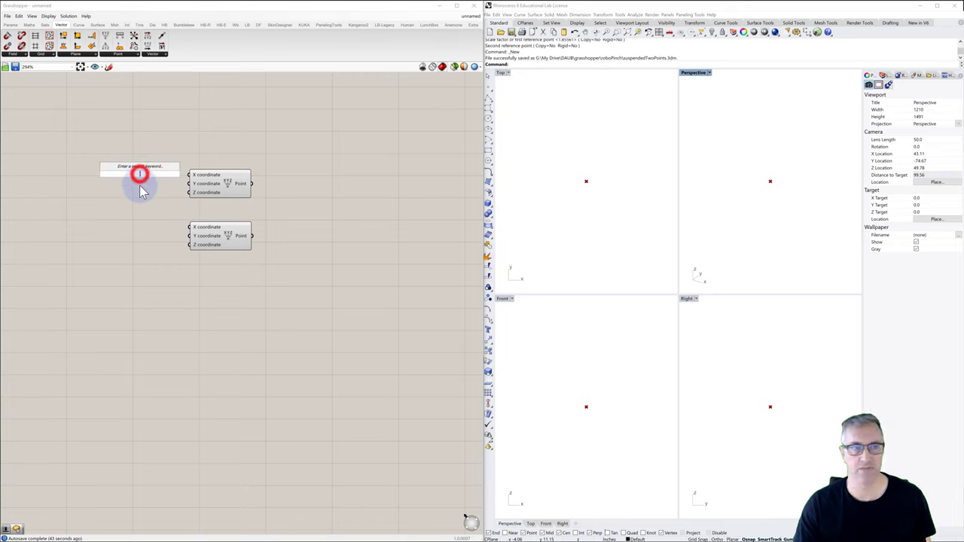
type("0")
key("Return")
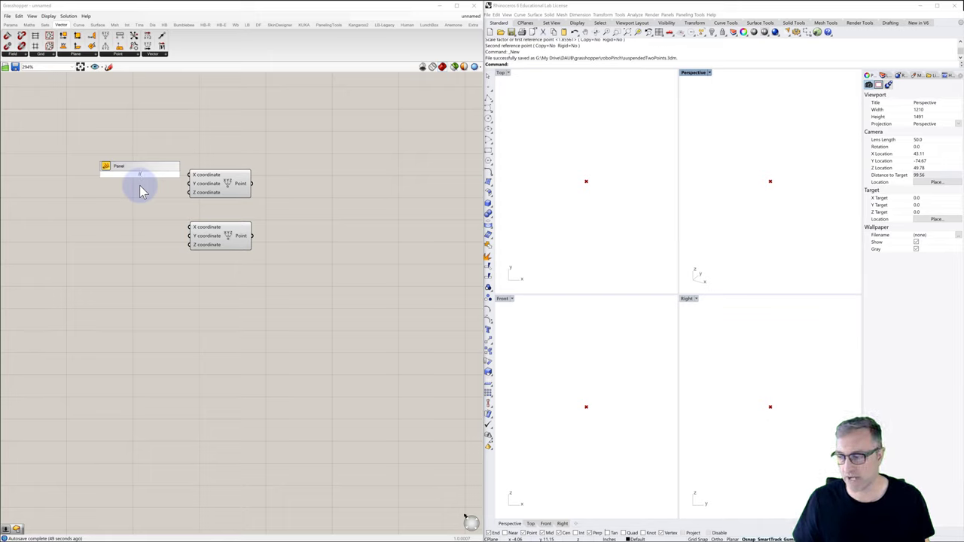
left_click(139, 186)
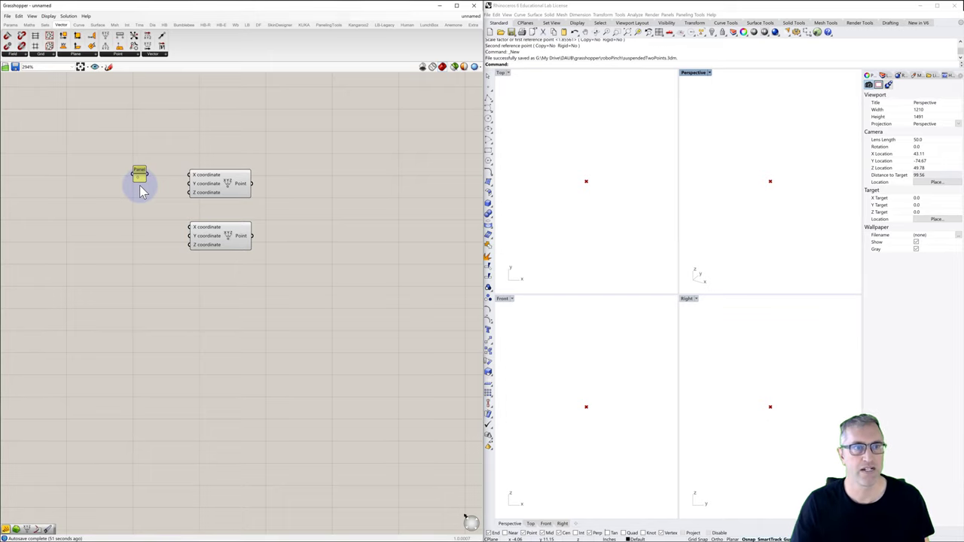
left_click_drag(149, 175, 189, 184)
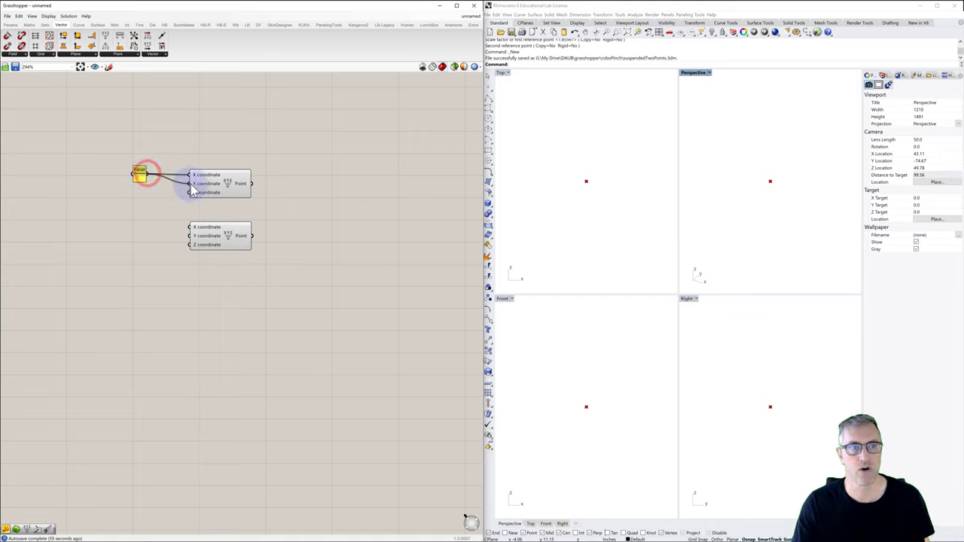
Add a second panel containing 10 just below the 0 panel
double_click(138, 193)
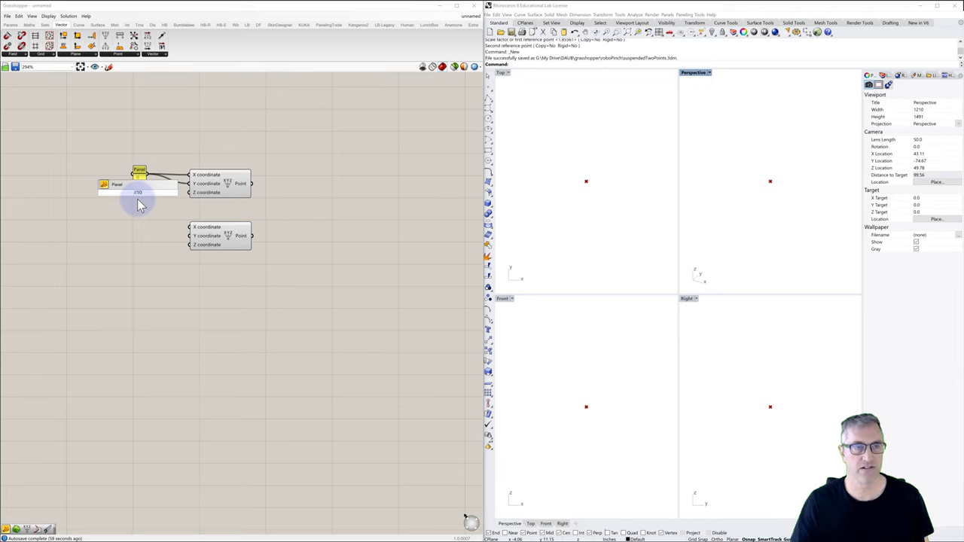
type("//10")
key("Return")
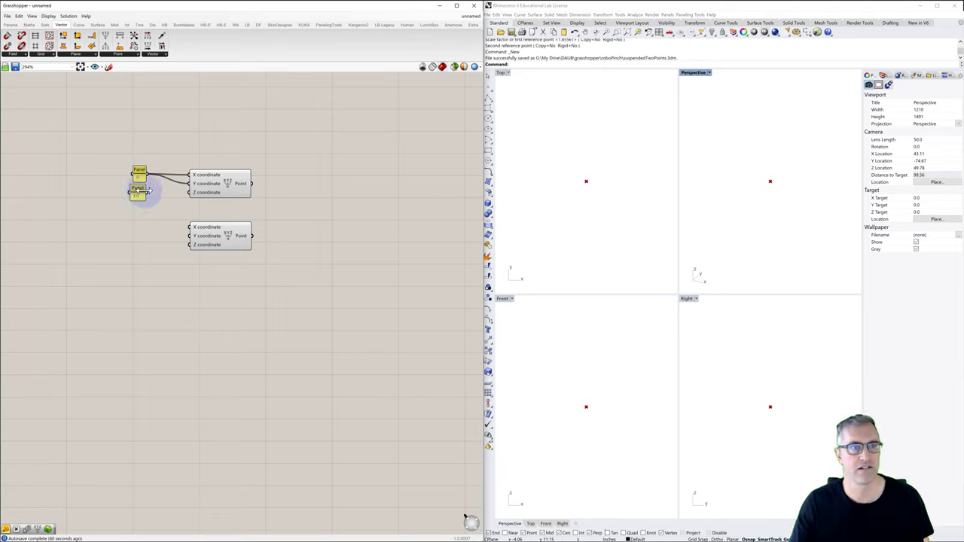
Connect the 10 panel to the upper Construct Point's Z coordinate input
left_click_drag(147, 192, 189, 193)
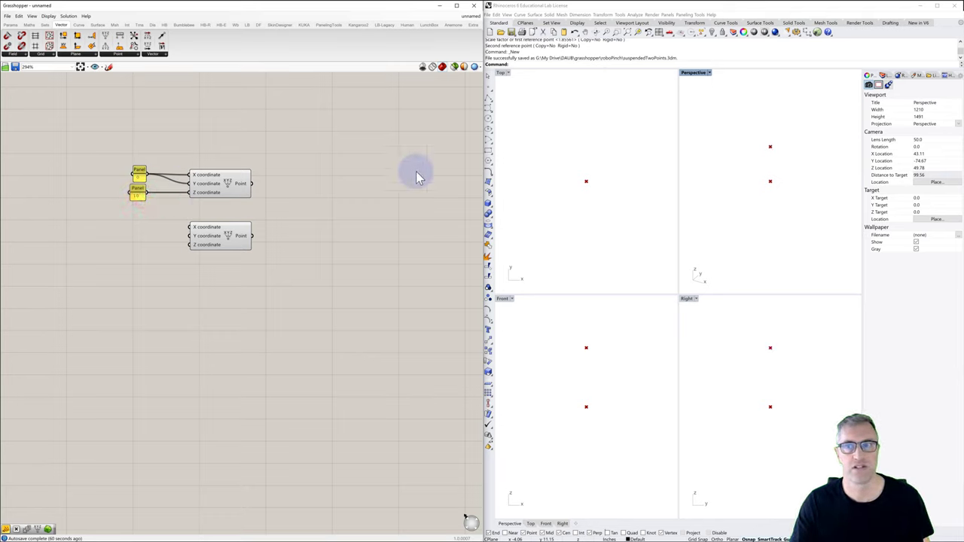
right_click_drag(700, 145, 767, 183)
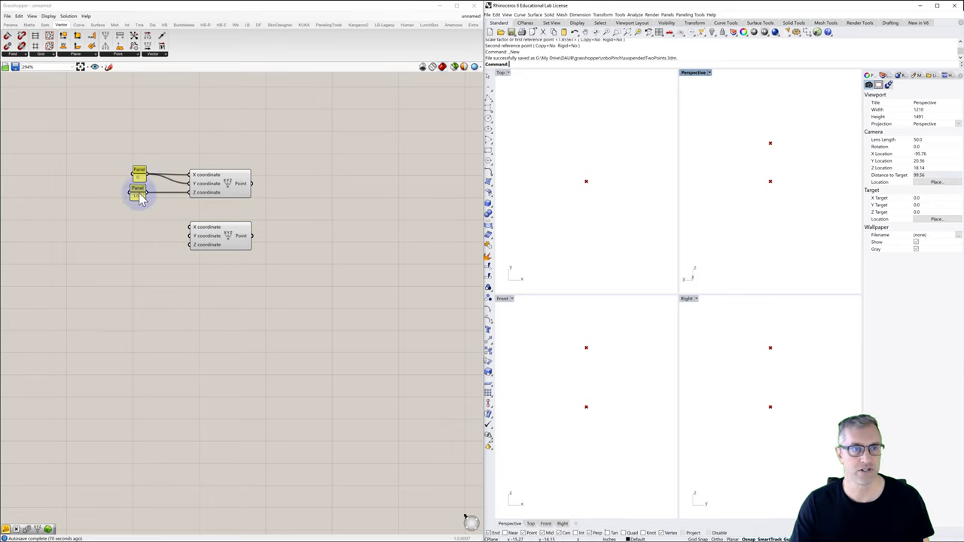
Add a panel containing 20 beside the lower Construct Point and connect it to the X coordinate input
left_click(148, 229)
double_click(146, 226)
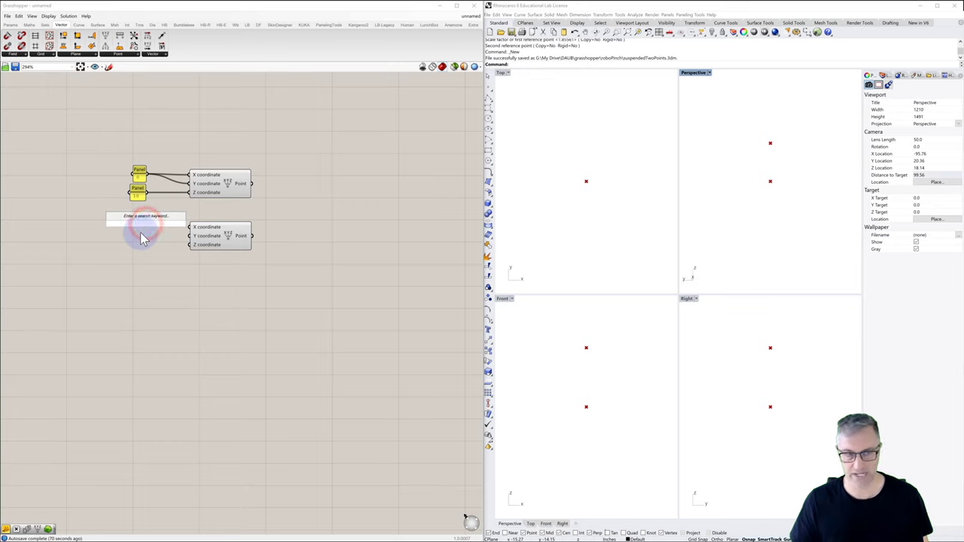
type("//20")
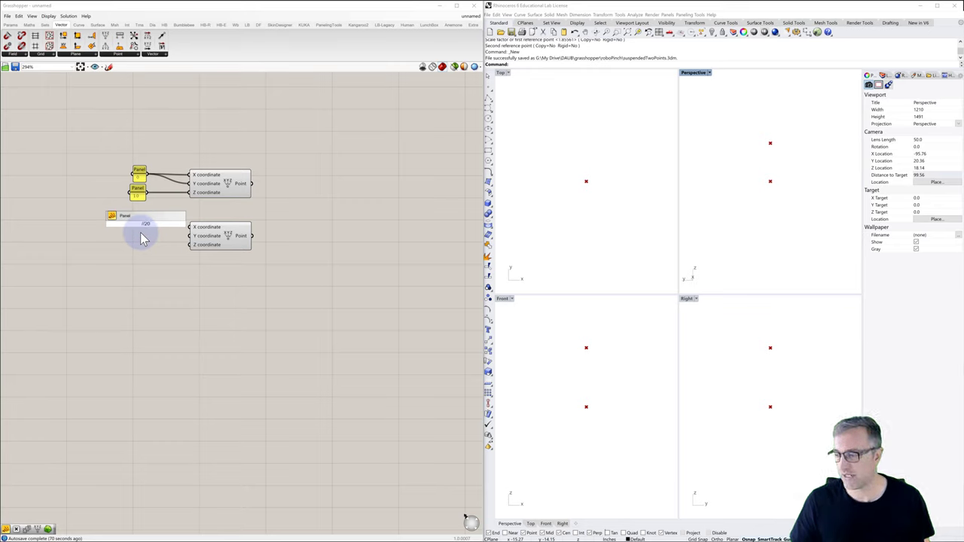
key("Return")
left_click_drag(154, 224, 190, 227)
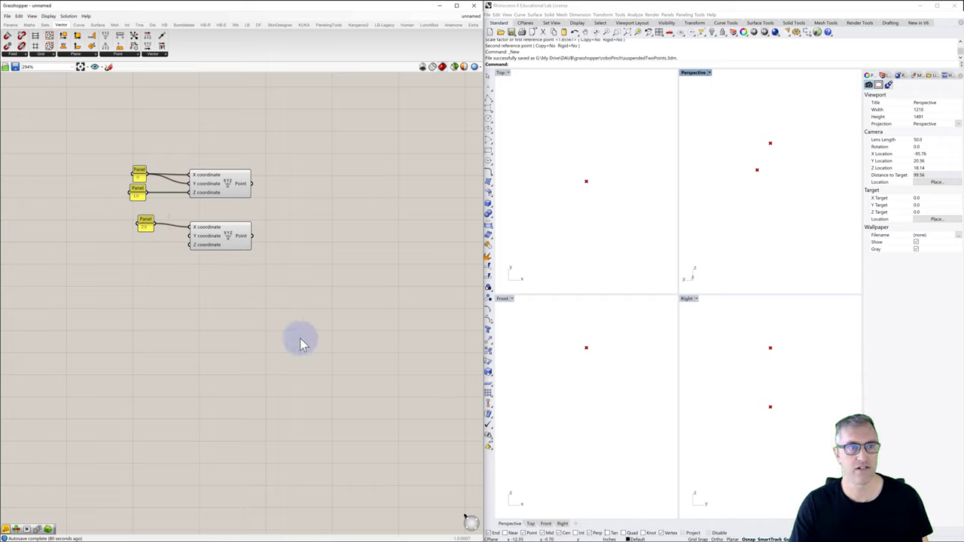
Add panels containing 0 and 20 and connect them to the lower Construct Point's Y and Z coordinate inputs respectively
double_click(140, 242)
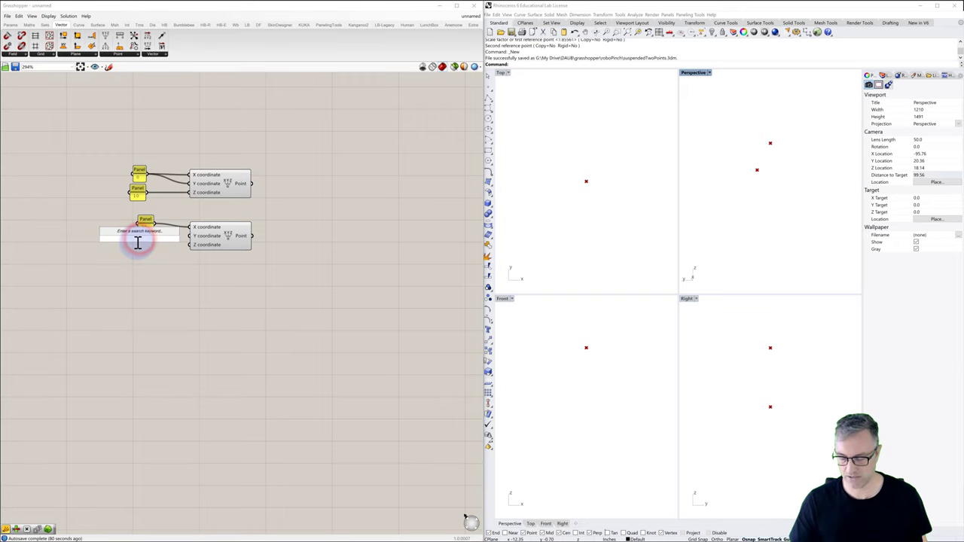
key("Return")
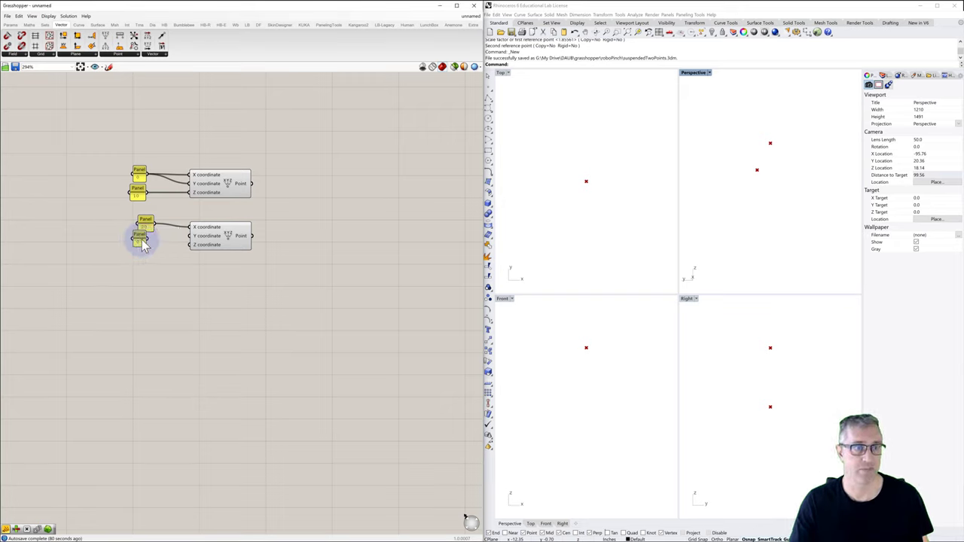
left_click_drag(168, 243, 128, 233)
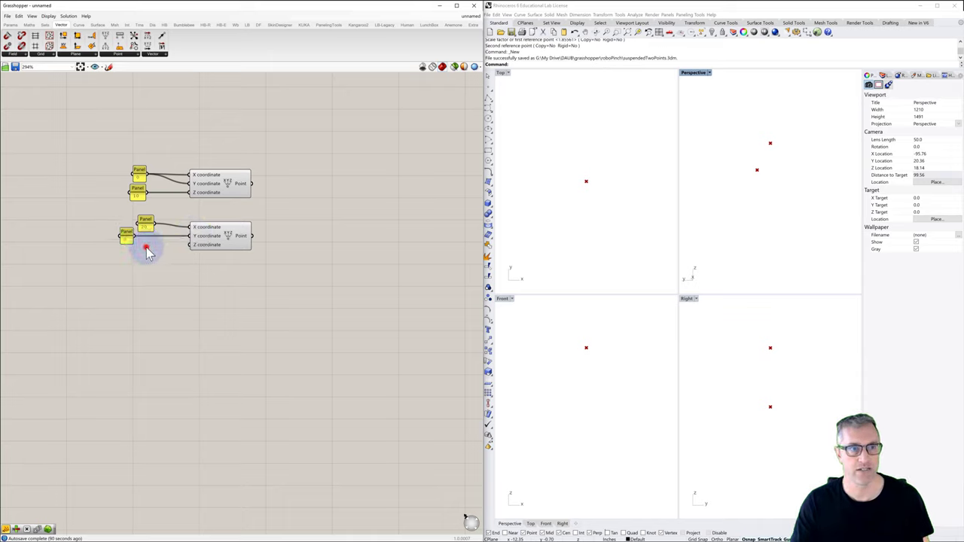
double_click(146, 248)
type("panel")
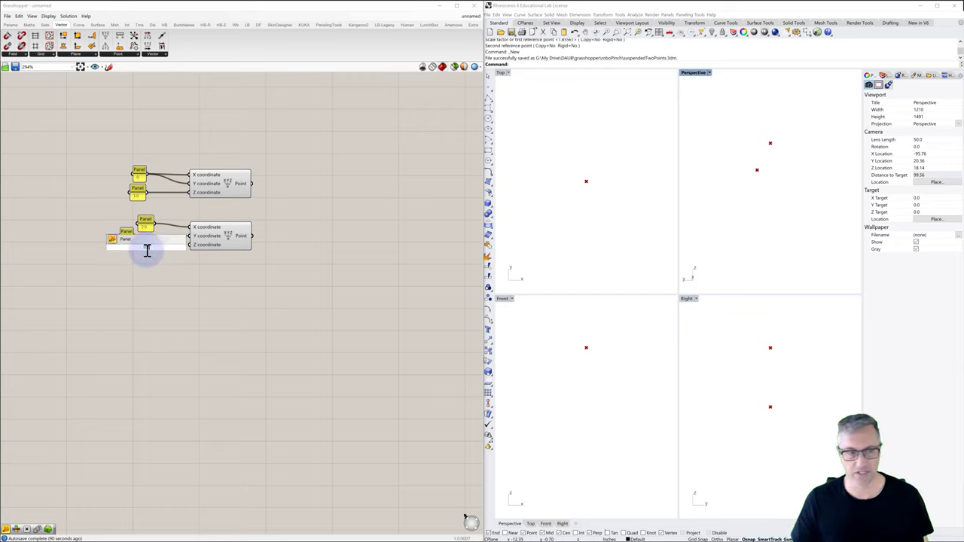
key("Return")
left_click_drag(155, 254, 192, 248)
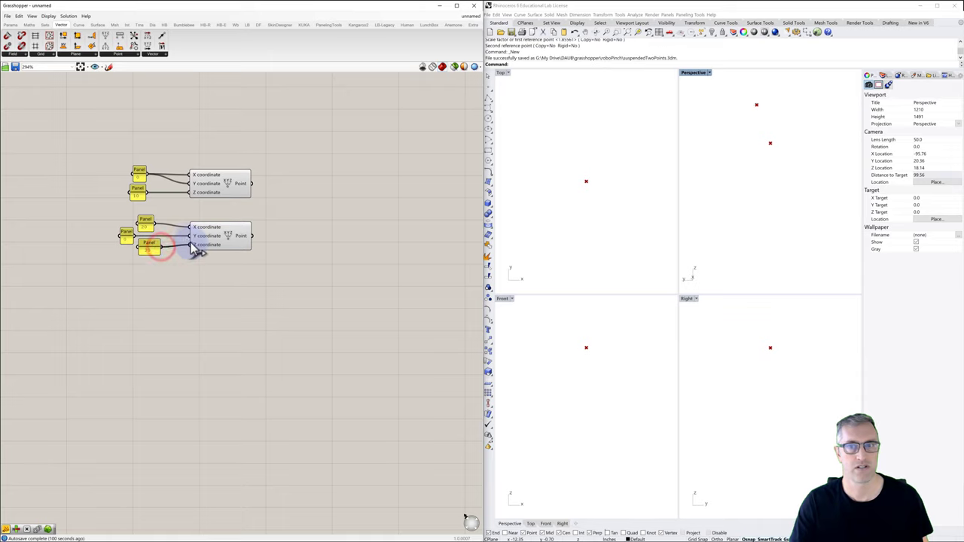
Maximize the Perspective viewport in Rhino and frame the two constructed points
double_click(695, 73)
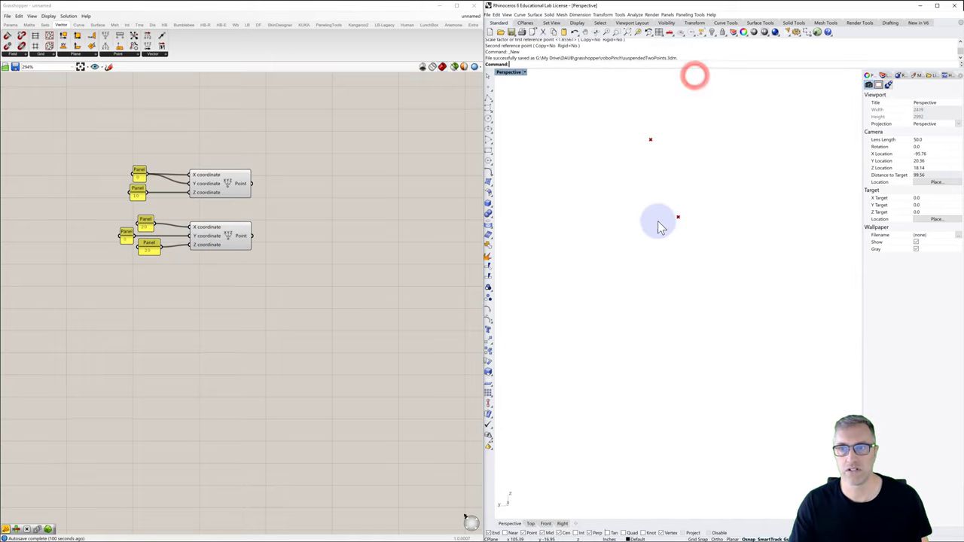
right_click_drag(657, 224, 587, 254)
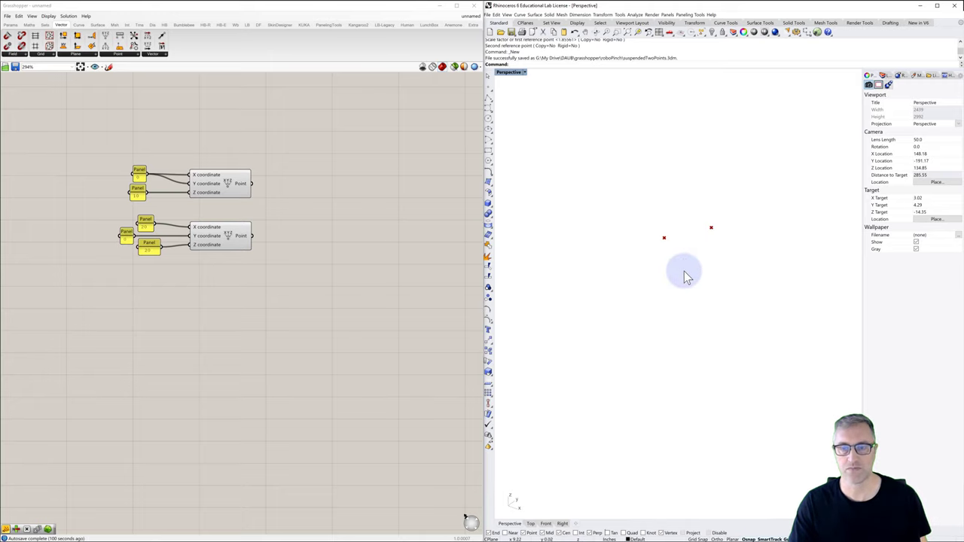
right_click_drag(685, 274, 684, 244, "shift")
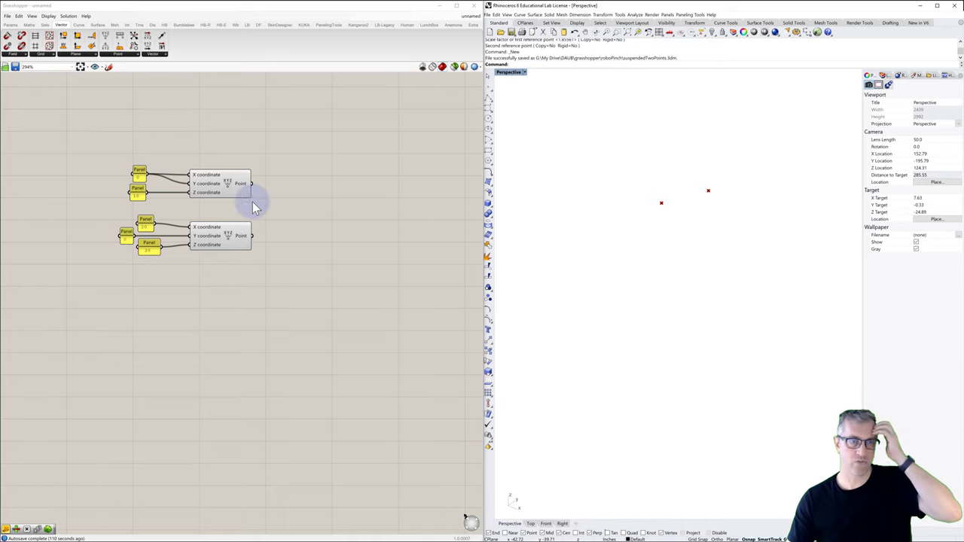
Place an XY Plane component on the canvas just above the upper Construct Point
double_click(202, 130)
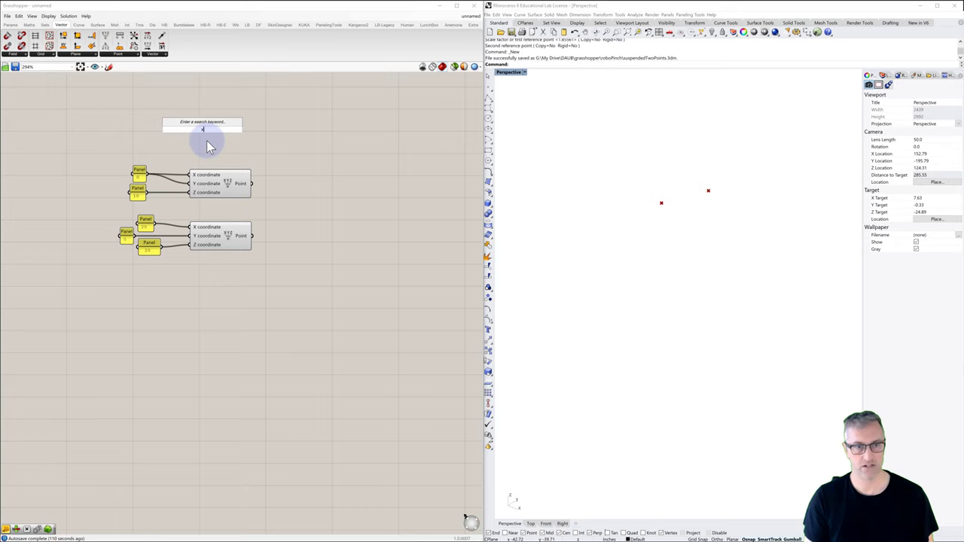
type("xy")
key("Return")
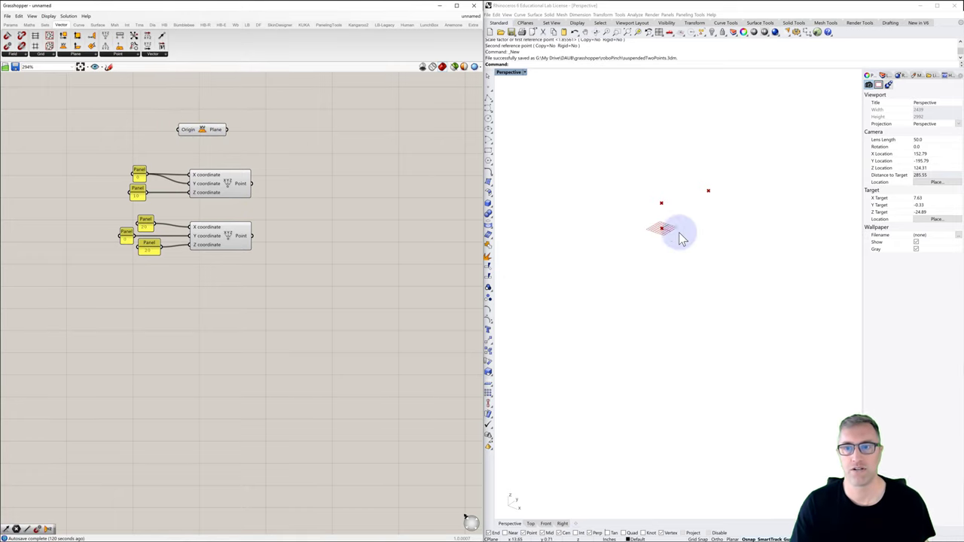
mouse_move(674, 231)
right_mouse_down()
mouse_move(683, 213)
mouse_move(682, 223)
right_mouse_up()
scroll(667, 209, "up", 5)
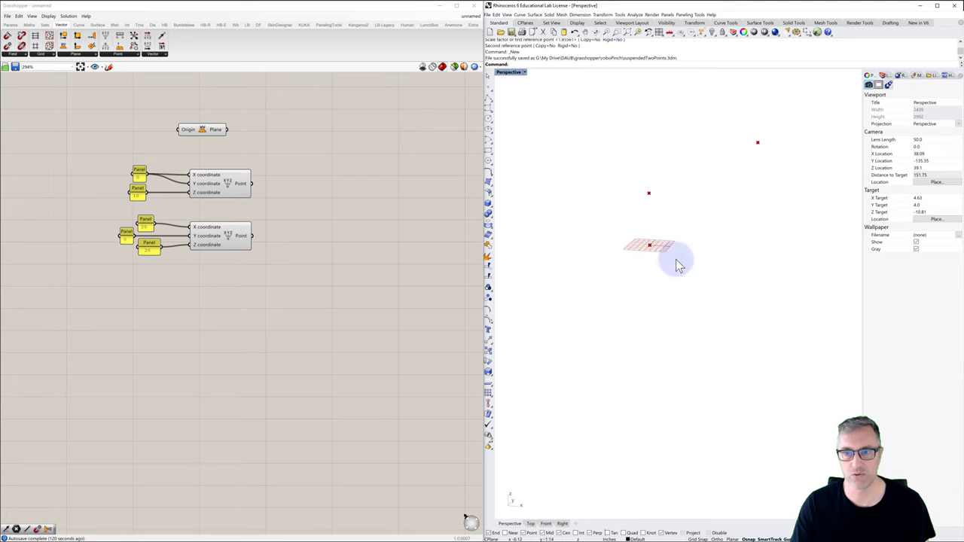
mouse_move(685, 252)
right_mouse_down()
mouse_move(678, 254)
mouse_move(715, 287)
mouse_move(657, 240)
mouse_move(674, 255)
right_mouse_up()
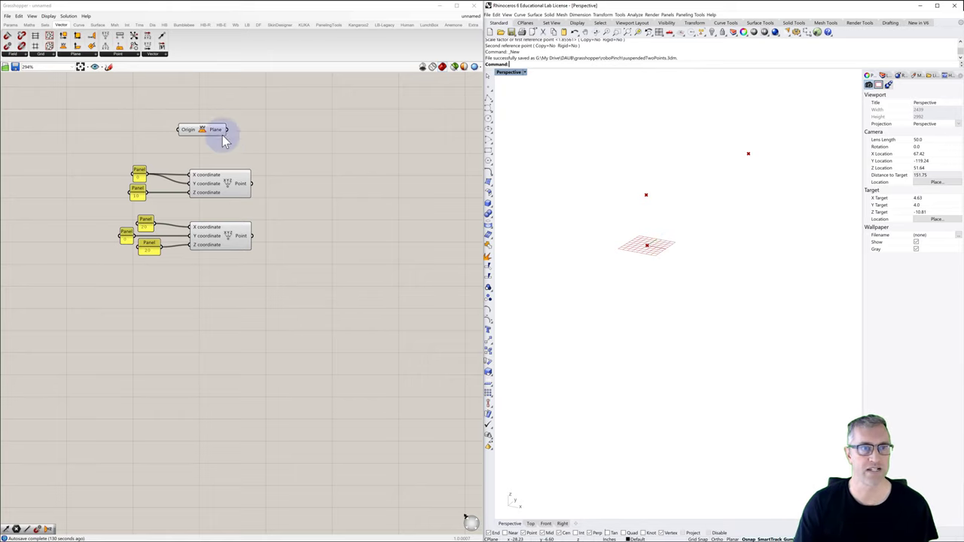
mouse_move(212, 129)
left_mouse_down()
mouse_move(232, 136)
mouse_move(226, 127)
left_mouse_up()
left_click(236, 107)
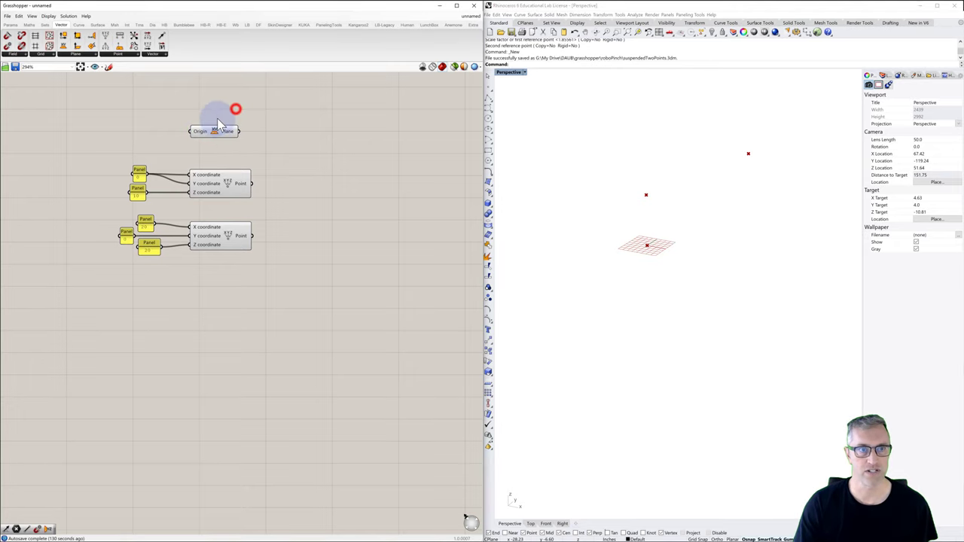
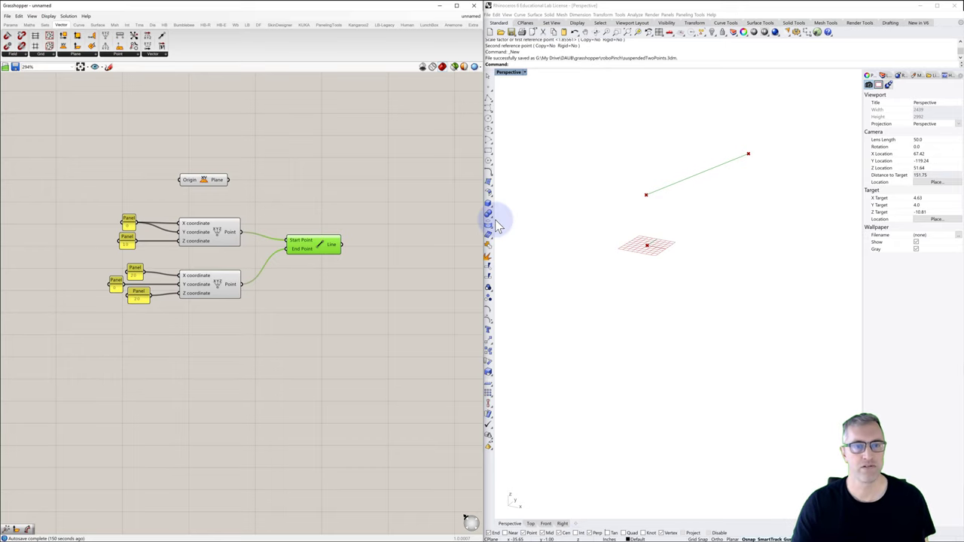
Try placing a midpoint on the line with a Point On Curve component connected to the Line output
right_click_drag(361, 254, 306, 224)
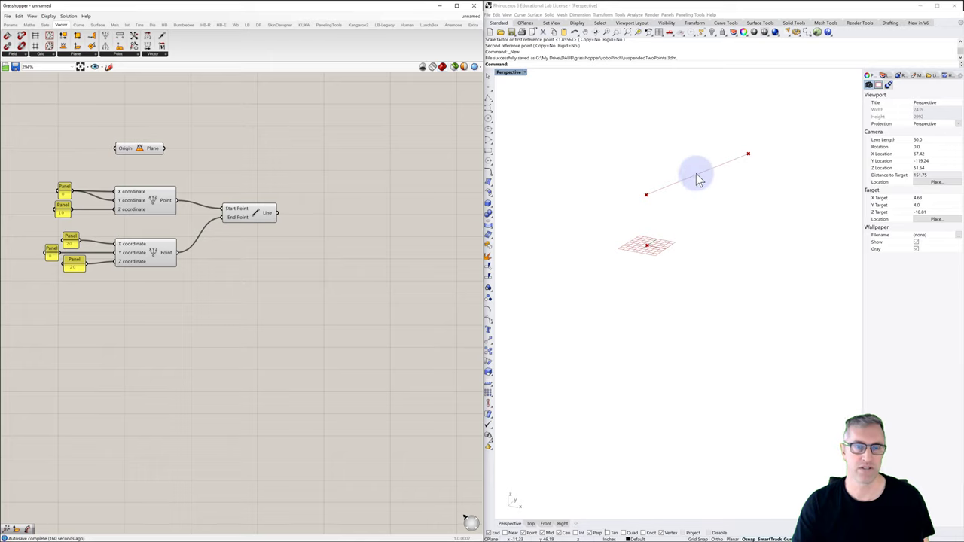
double_click(325, 213)
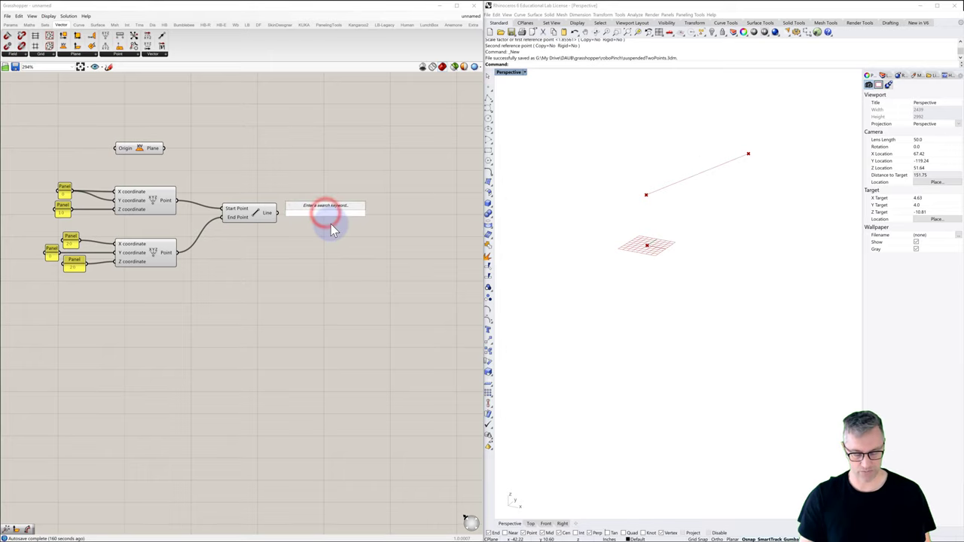
type("point")
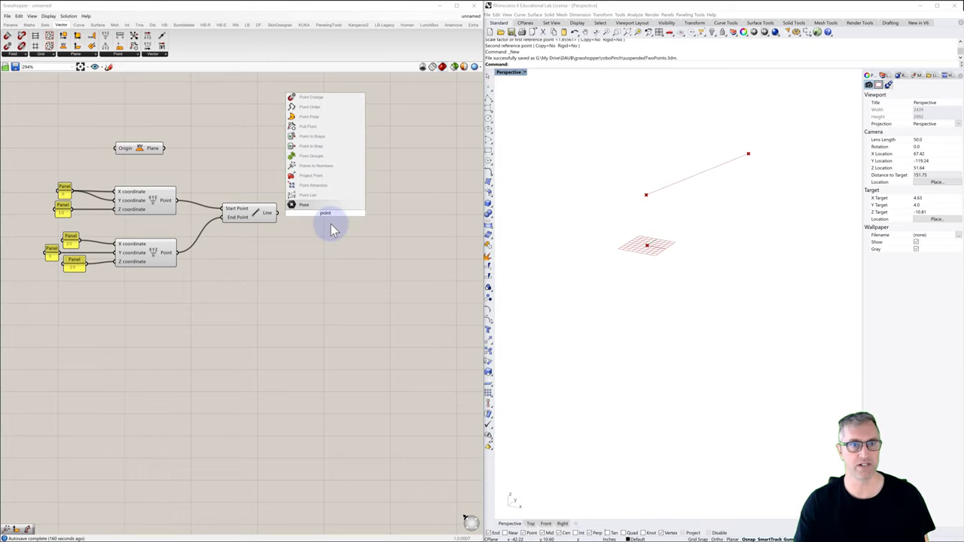
type(" on")
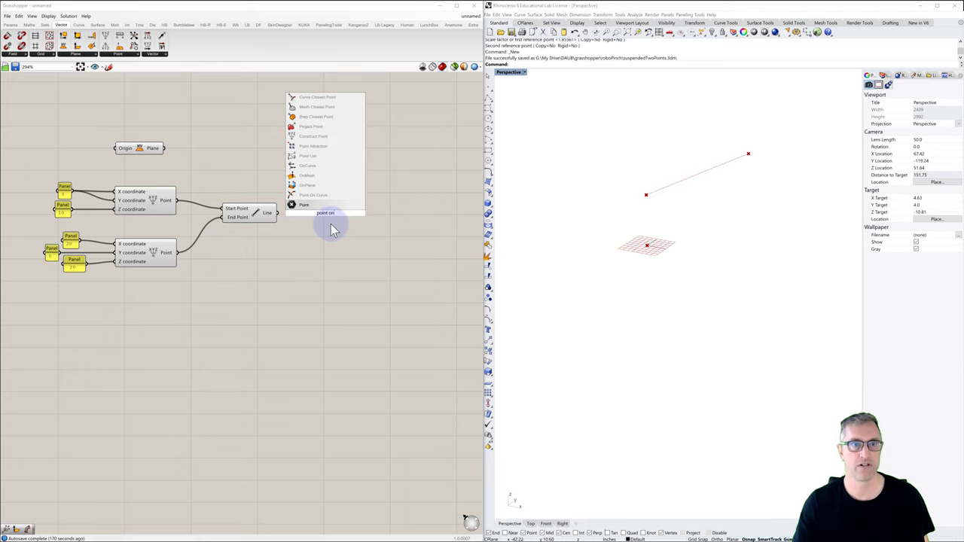
left_click(317, 195)
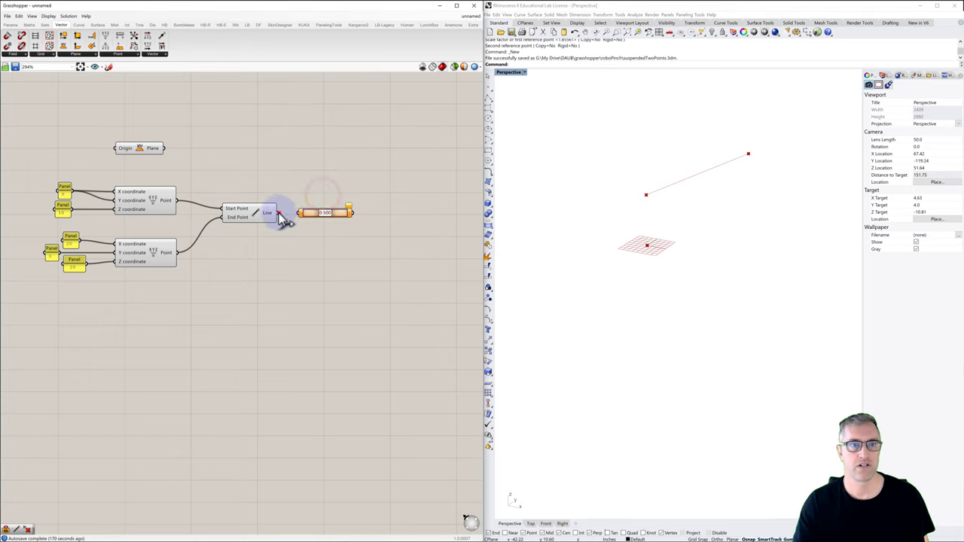
left_click_drag(279, 214, 301, 215)
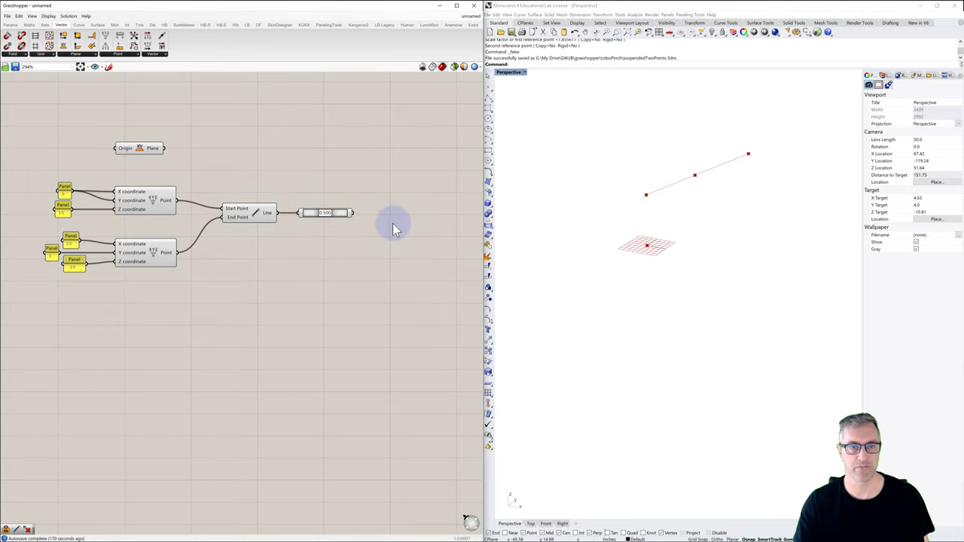
left_click_drag(318, 214, 335, 187)
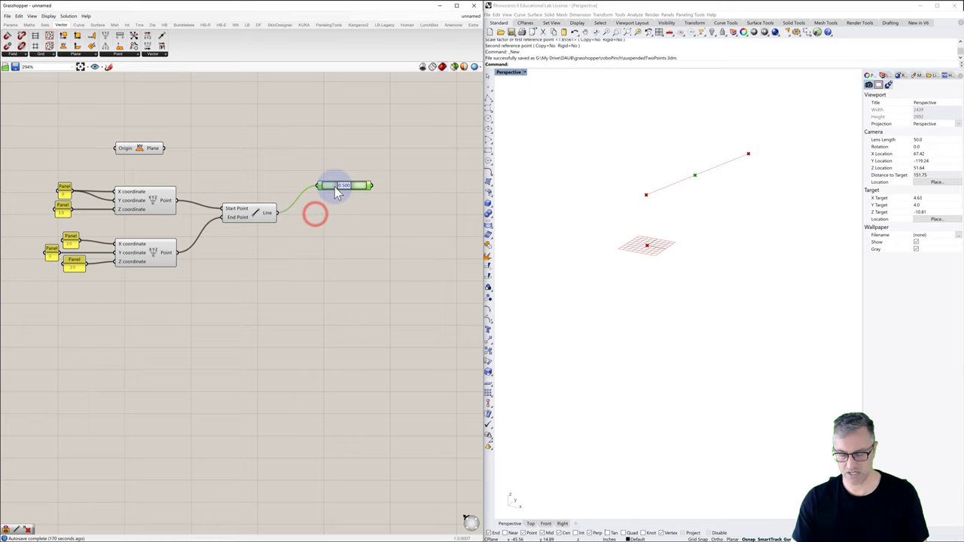
key("Delete")
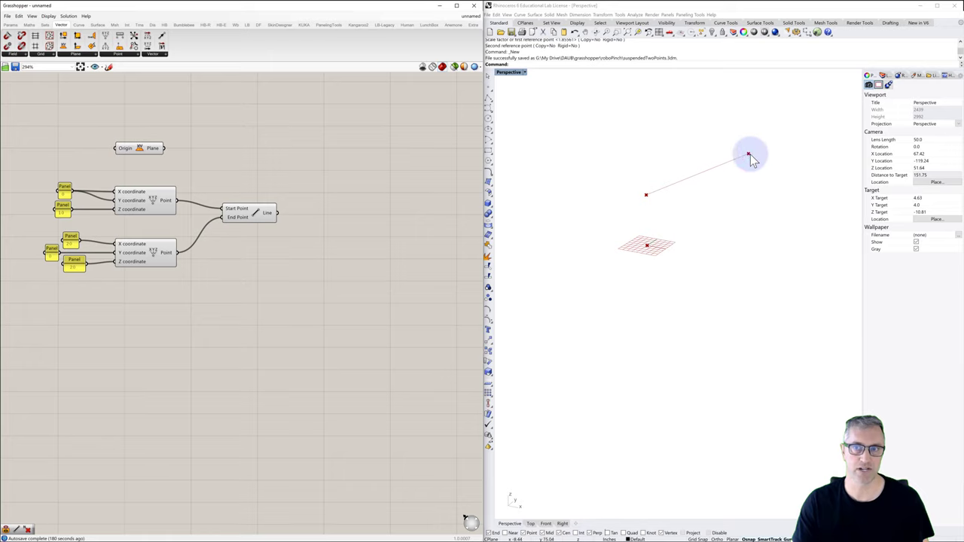
Add a Divide Curve component beside the Line component and connect the Line output to its Curve input
double_click(327, 215)
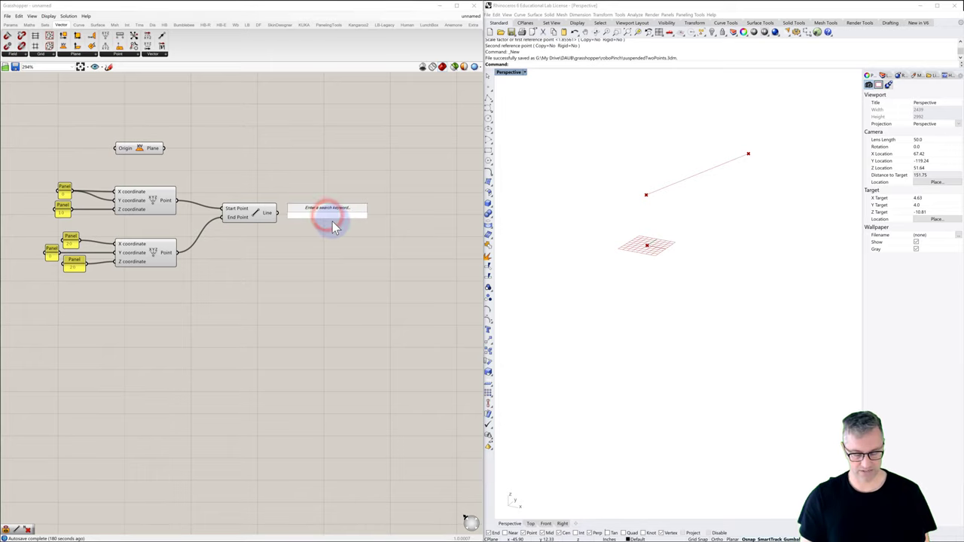
type("divi")
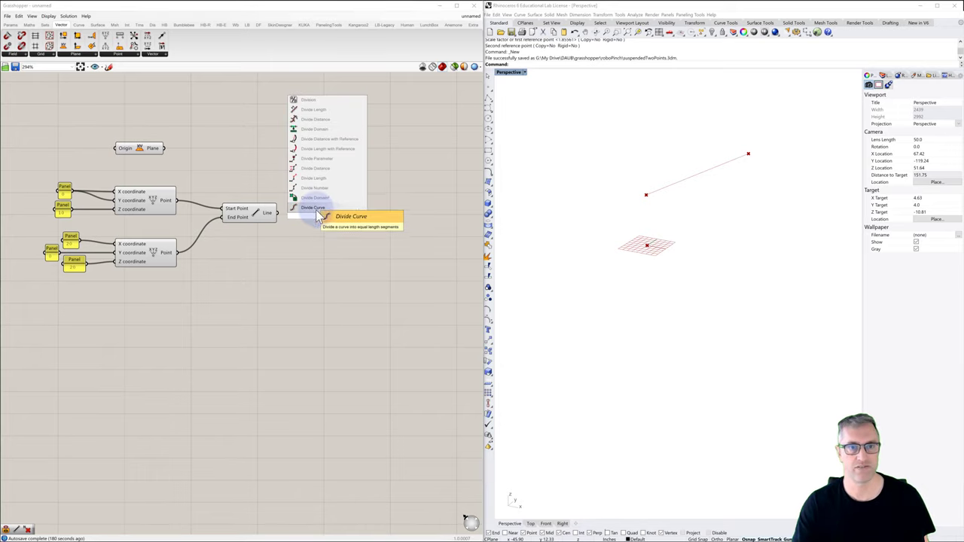
left_click(313, 208)
left_click_drag(329, 221, 347, 228)
left_click_drag(276, 212, 326, 233)
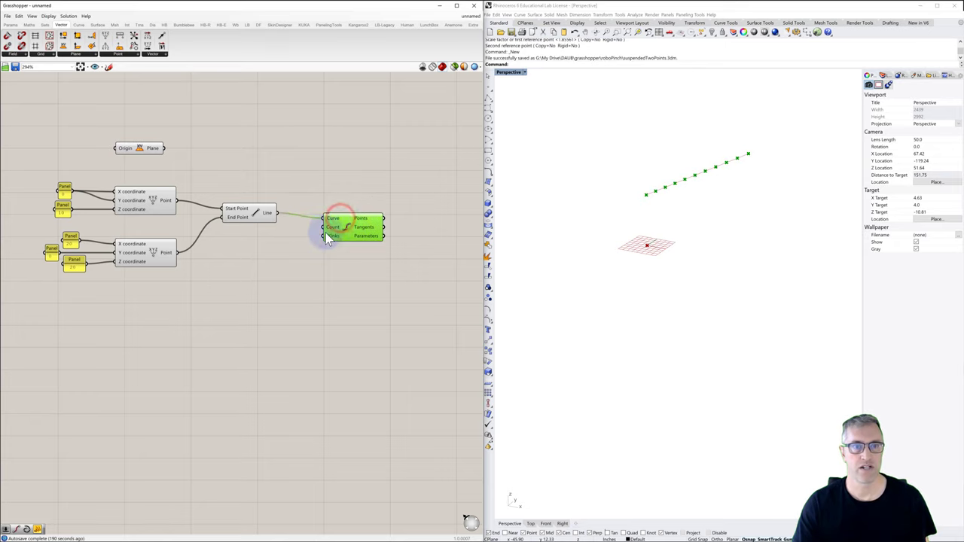
Add a 0 to 5 number slider, connect it to Divide Curve's Count input and set it to 2
double_click(288, 235)
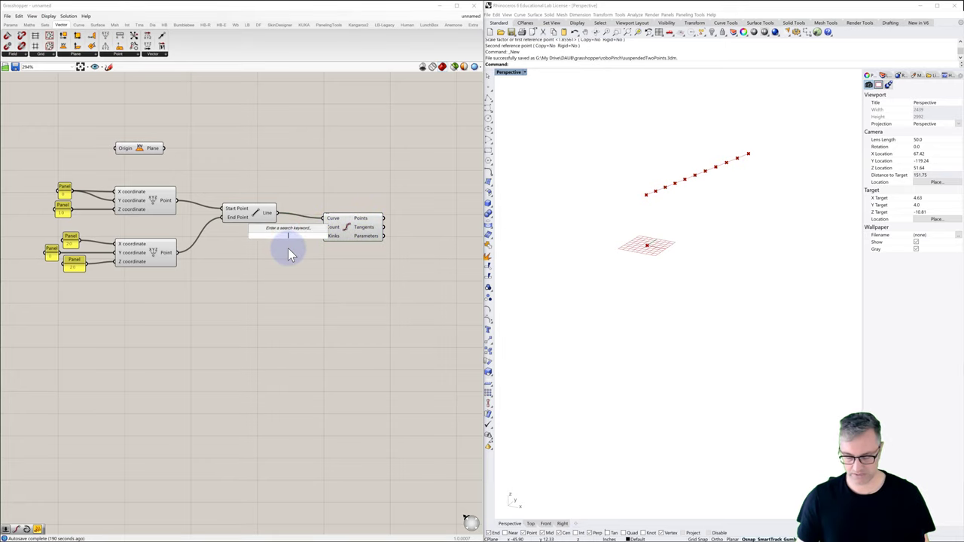
type("0<5")
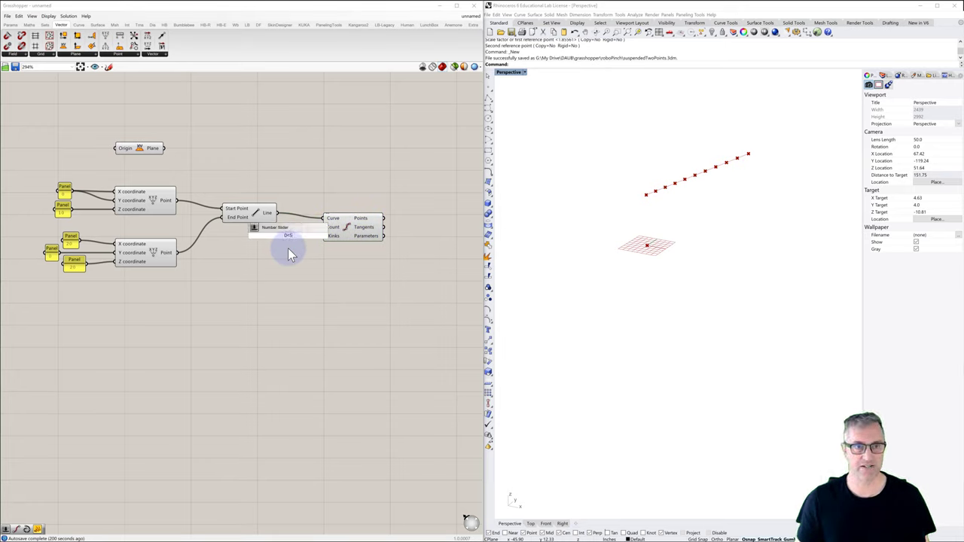
left_click(262, 232)
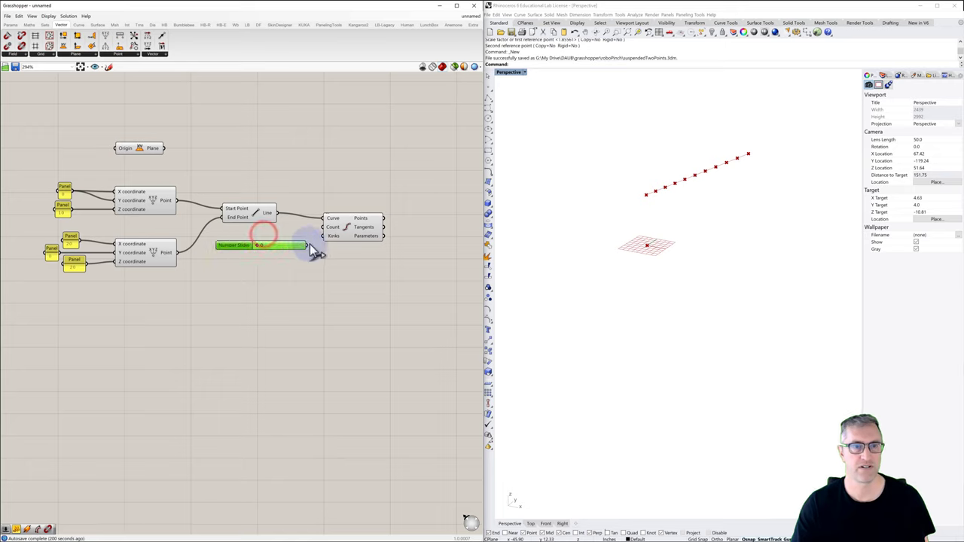
left_click_drag(307, 246, 324, 227)
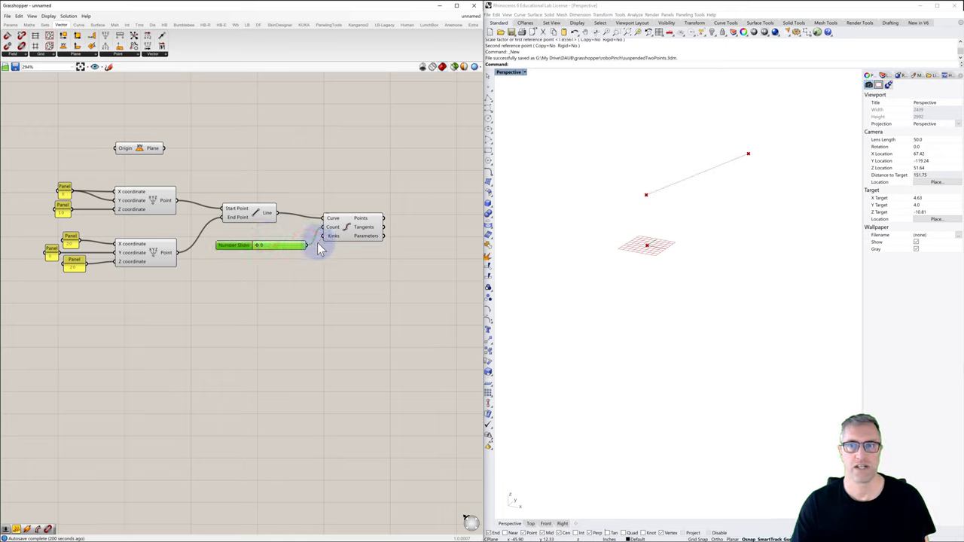
left_click_drag(258, 249, 276, 245)
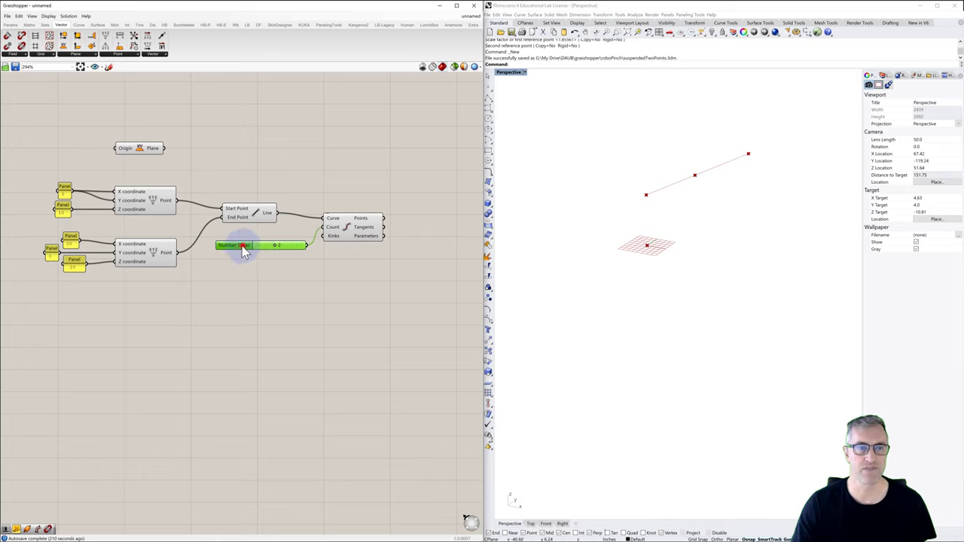
Set the number slider feeding Divide Curve's Count input to 4
left_click_drag(242, 251, 280, 251)
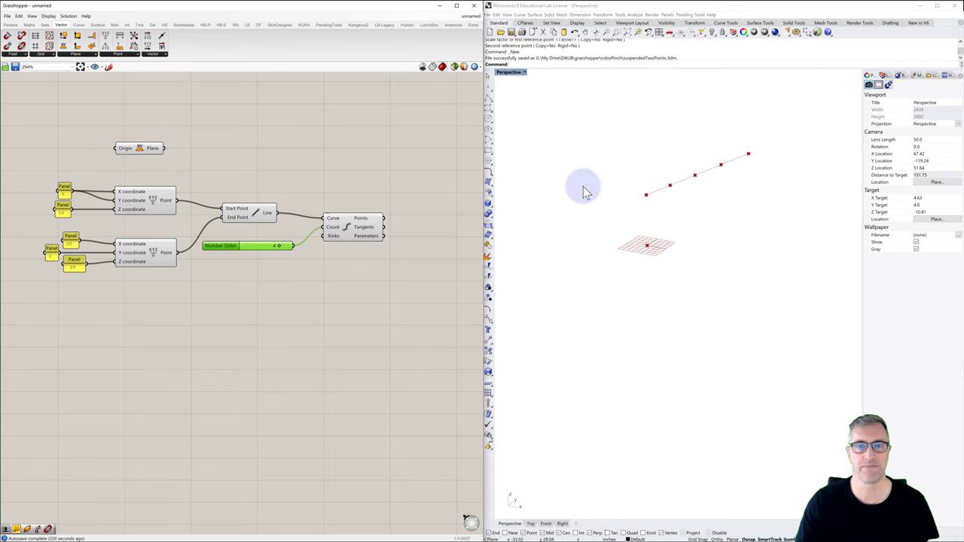
right_click_drag(371, 252, 243, 241)
left_click(216, 234)
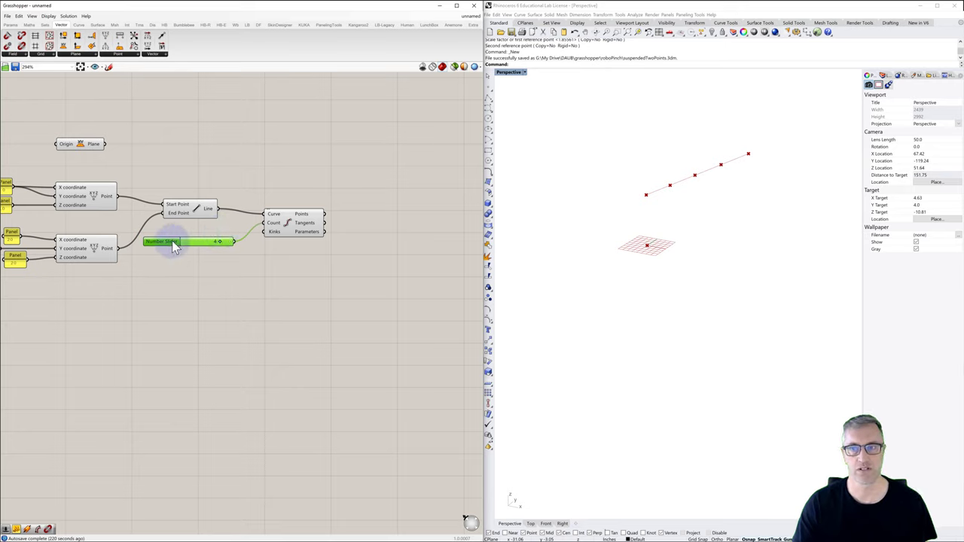
left_click(234, 240)
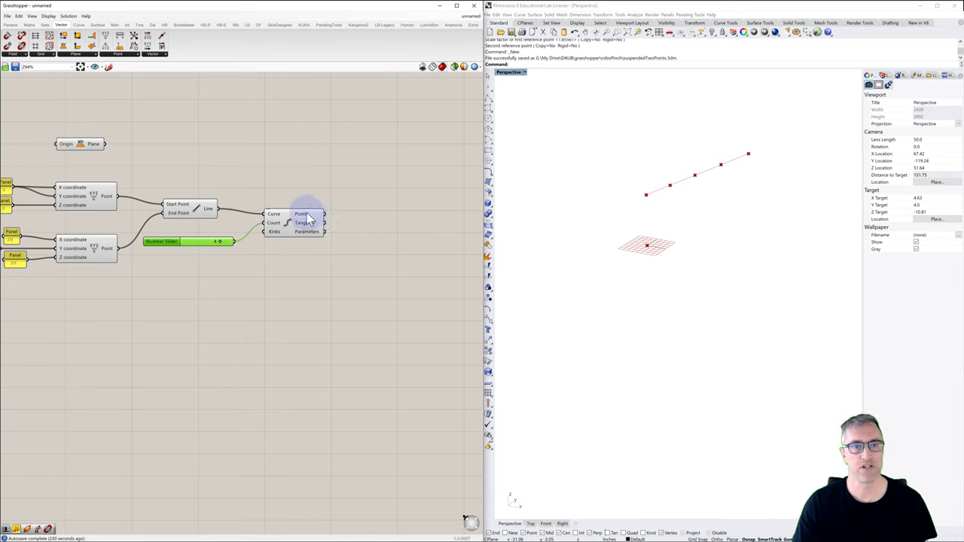
Add a List Item component beside Divide Curve and connect the Points output to its List input
mouse_move(308, 217)
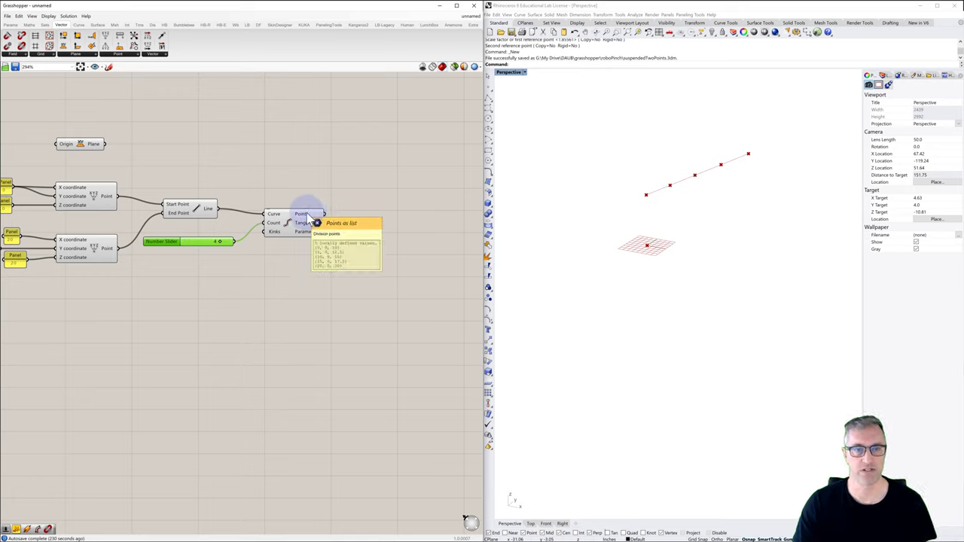
double_click(397, 212)
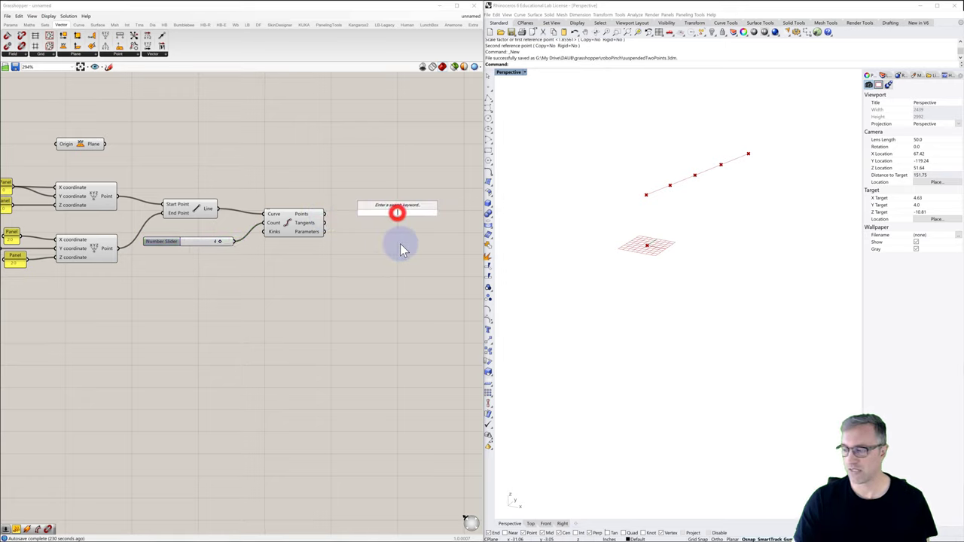
type("list")
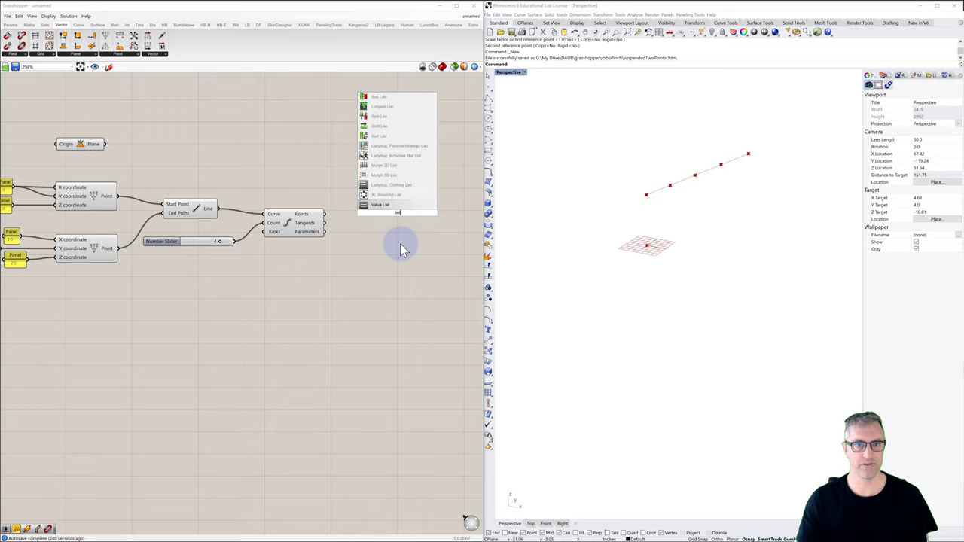
type(" ite")
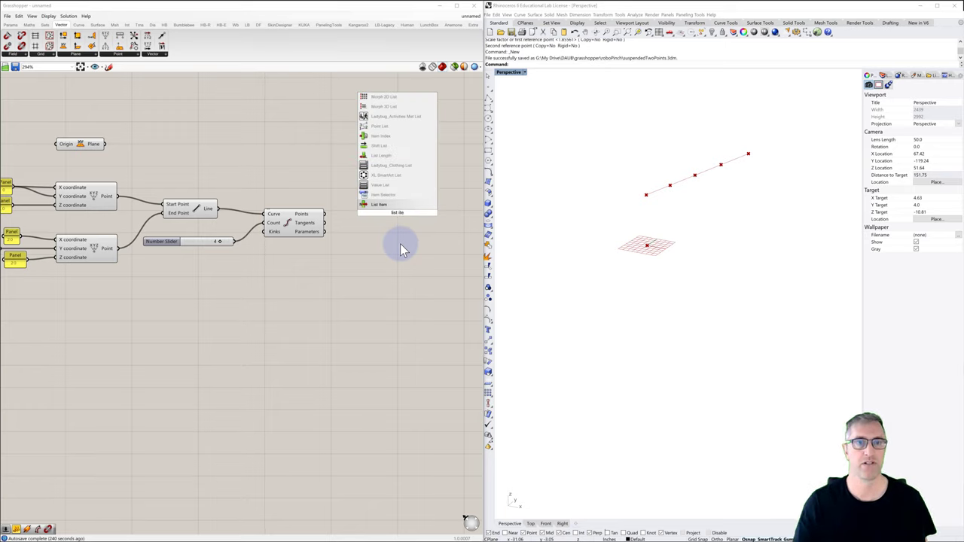
left_click(378, 204)
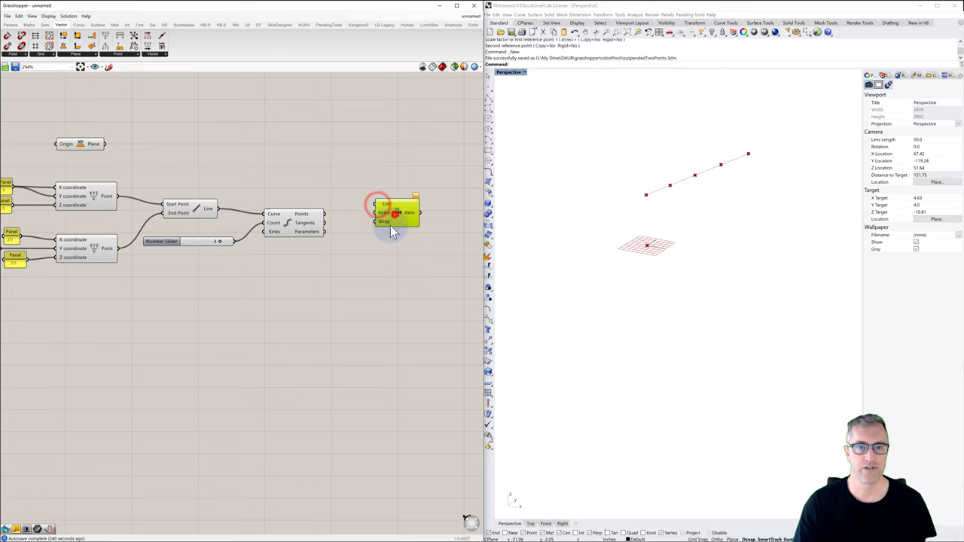
left_click_drag(391, 226, 383, 242)
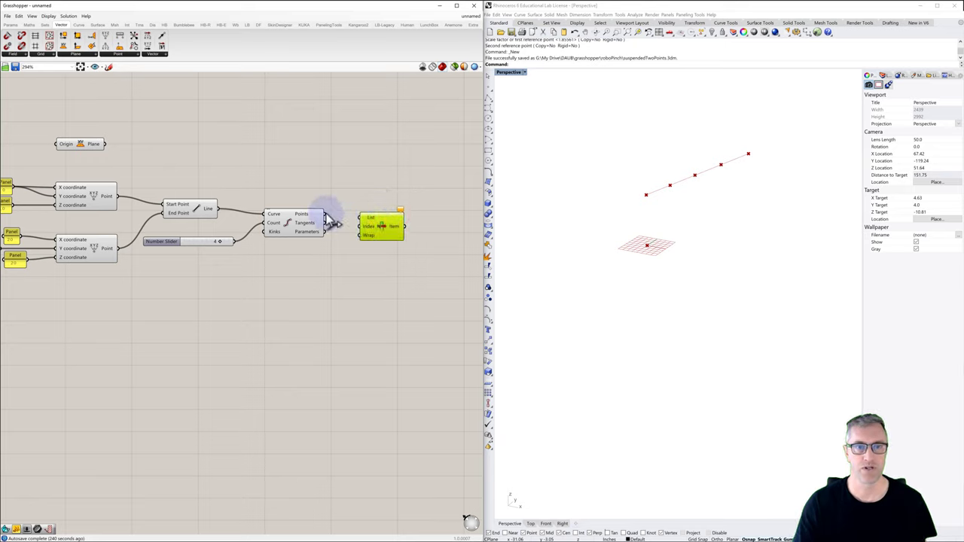
left_click_drag(324, 214, 364, 223)
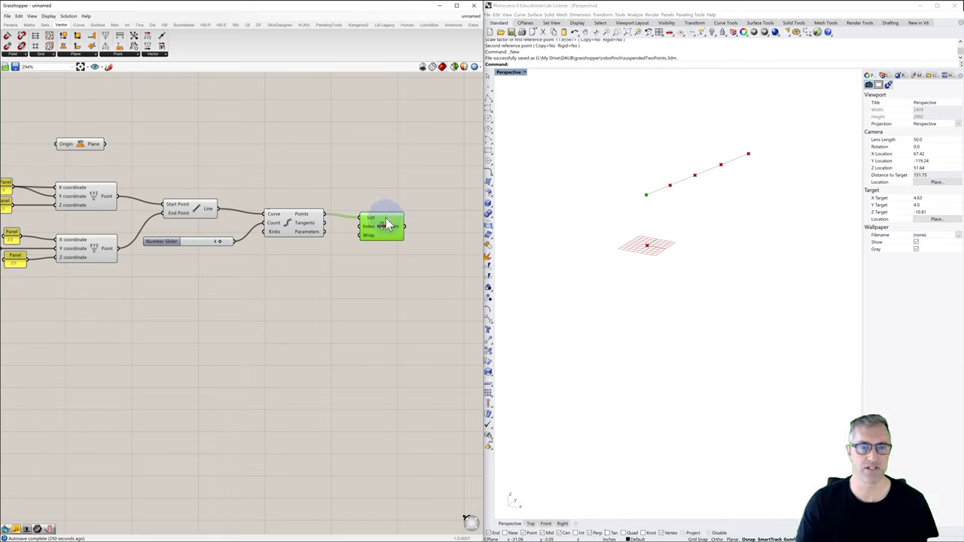
left_click_drag(373, 233, 379, 249)
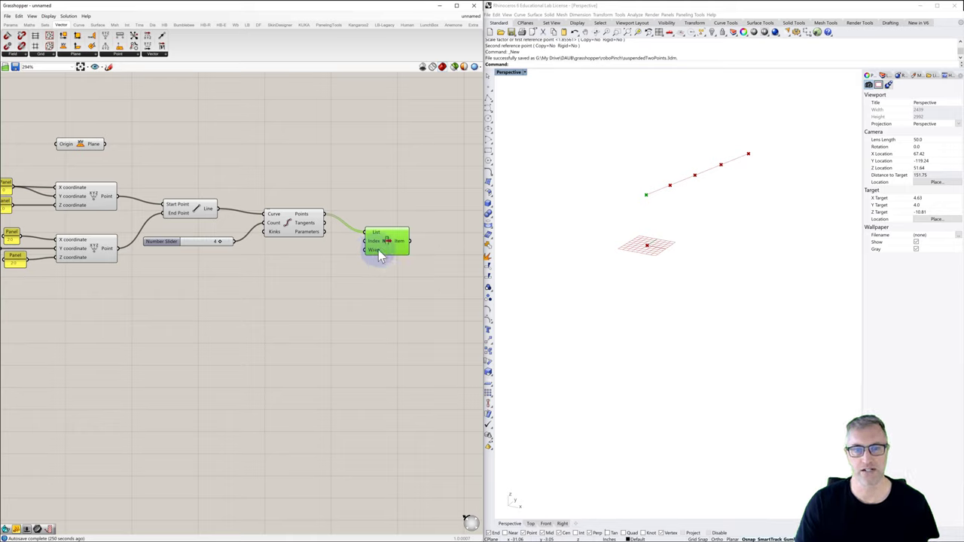
Add a panel containing 0 and connect it to List Item's Index input
double_click(331, 247)
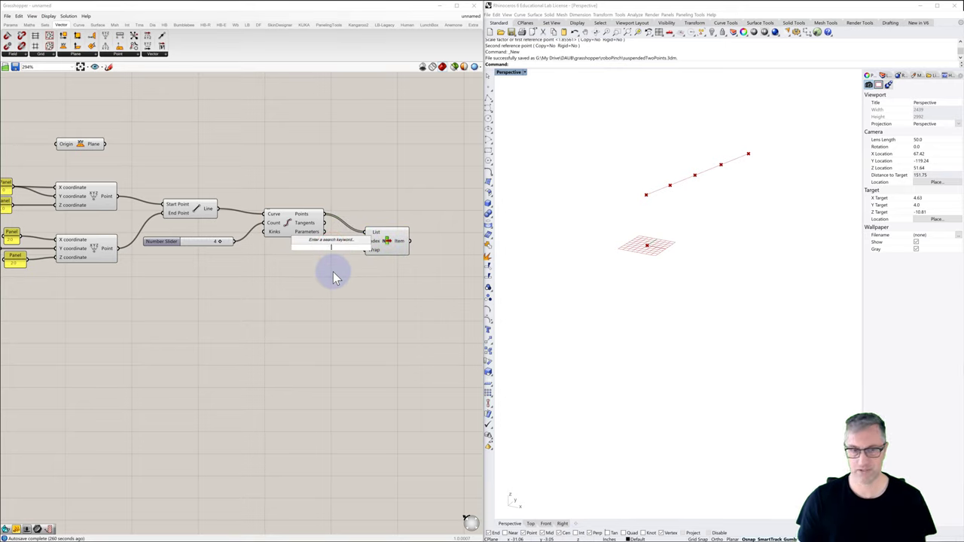
type("//0")
key("Return")
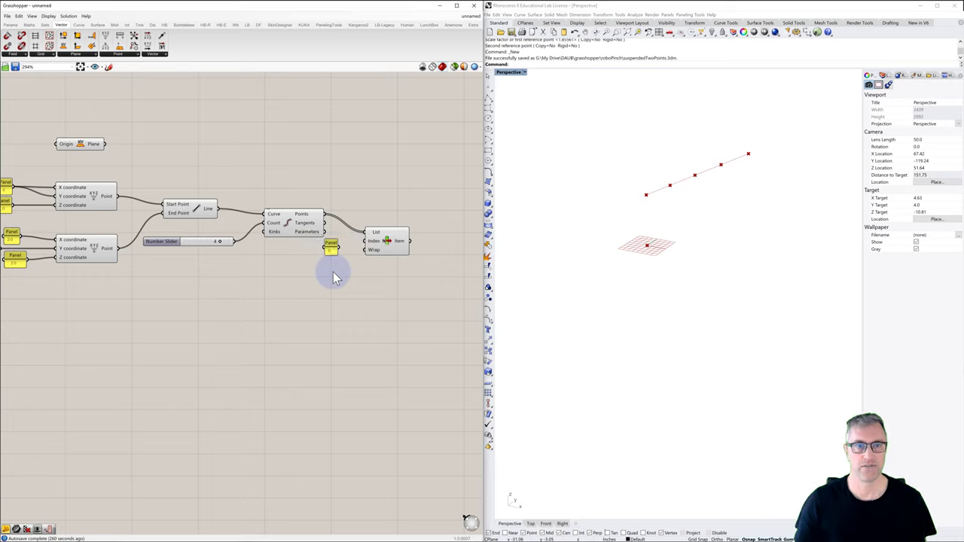
left_click_drag(338, 248, 377, 241)
left_click(385, 247)
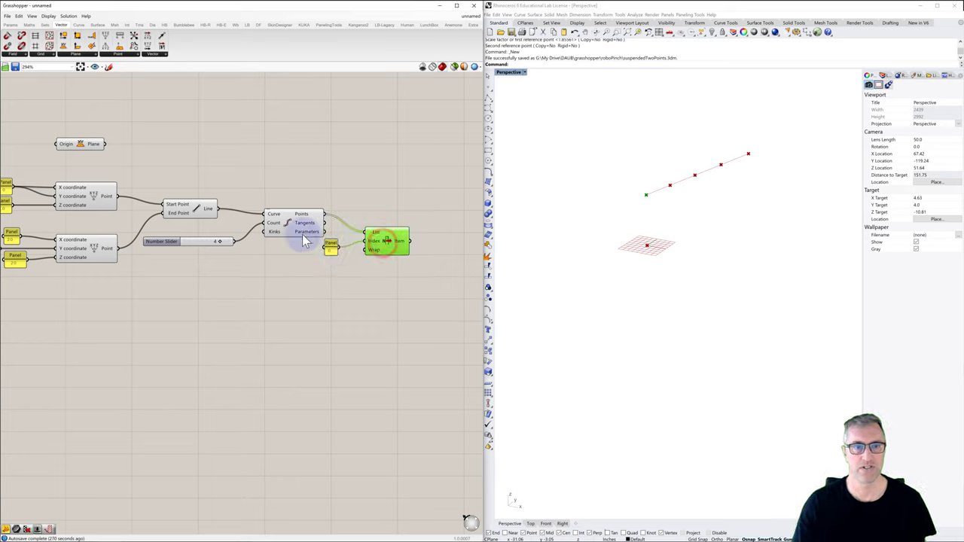
Turn off the preview of both Construct Point components and the Divide Curve component
right_click_drag(285, 225, 308, 219)
scroll(307, 219, "down", 1)
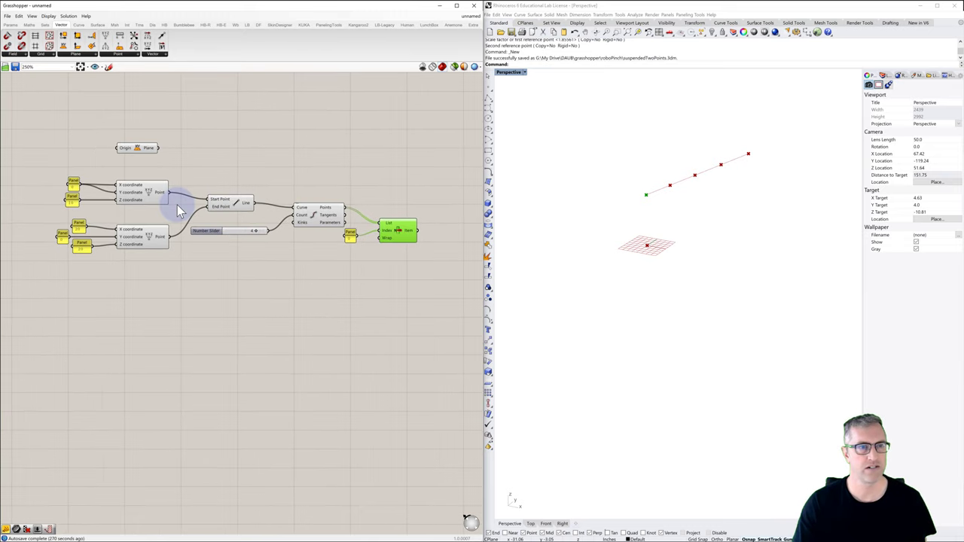
left_click(151, 194)
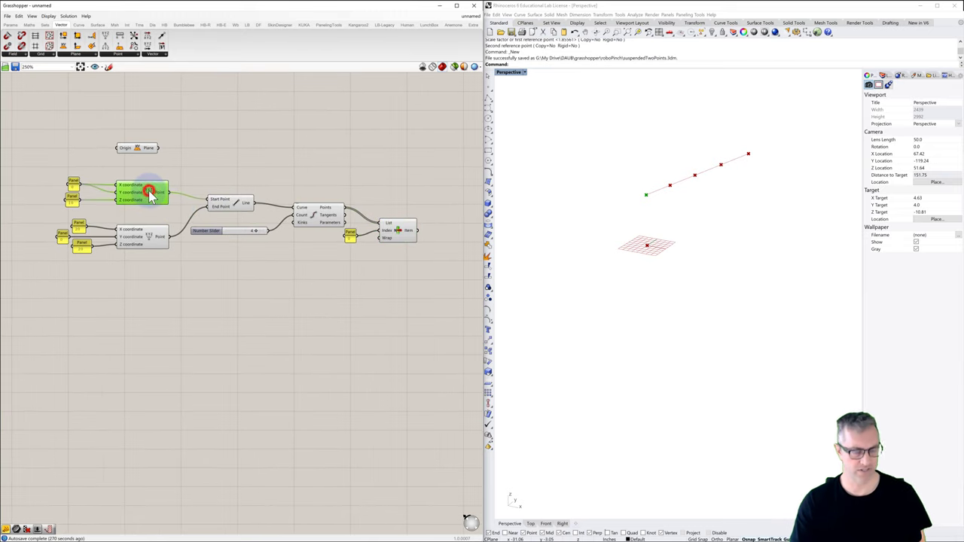
left_click(148, 238)
left_click(240, 203)
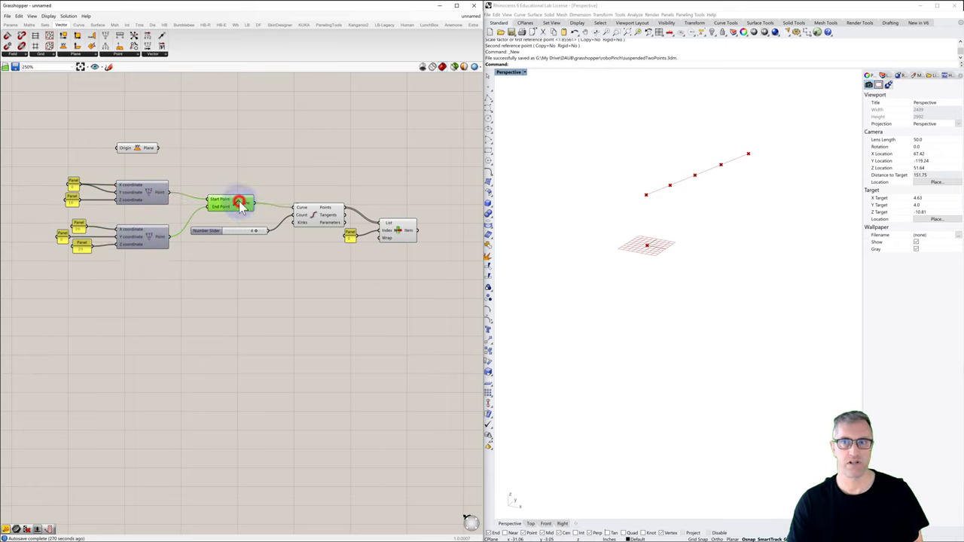
left_click(316, 216)
left_click(315, 241)
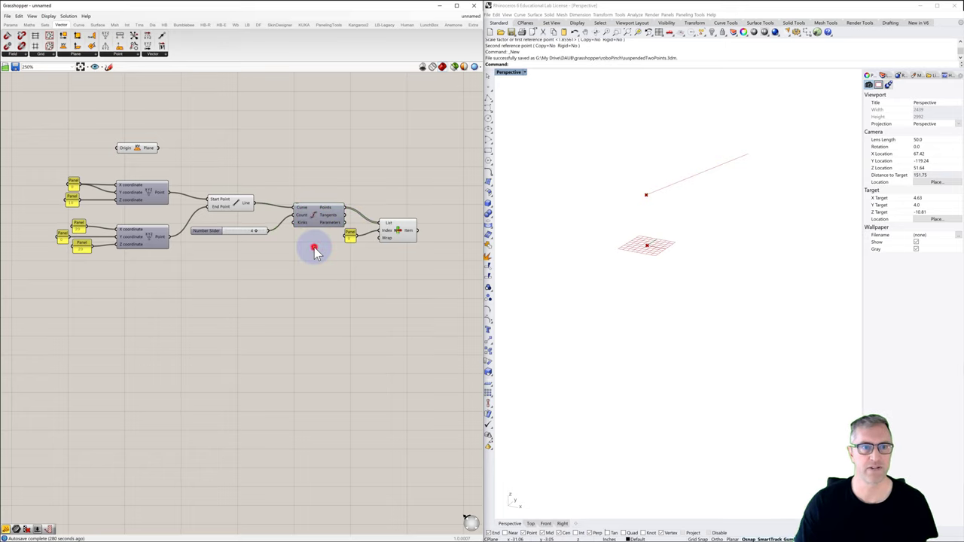
Add a +1 output and a -1 output to the List Item component
left_click(396, 232)
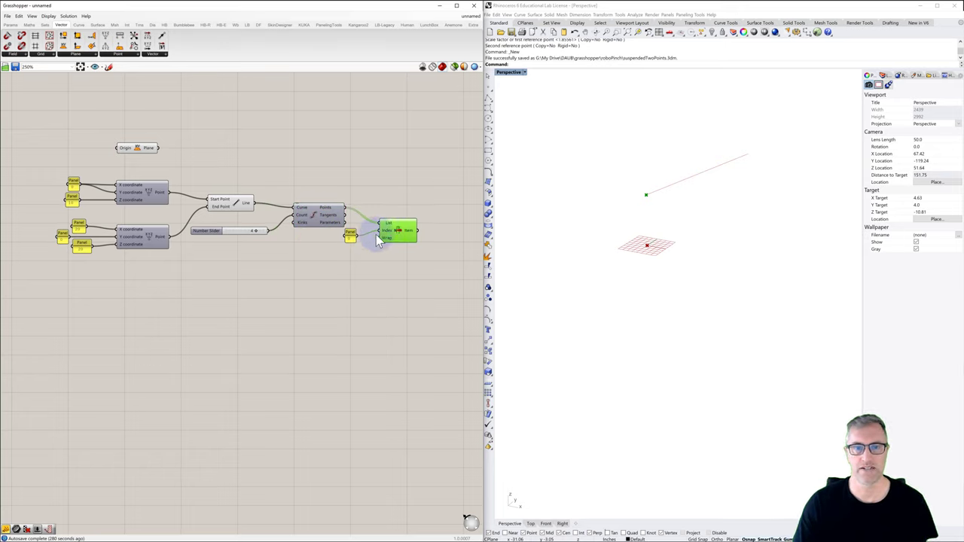
scroll(351, 235, "up", 2)
left_click_drag(361, 242, 383, 230)
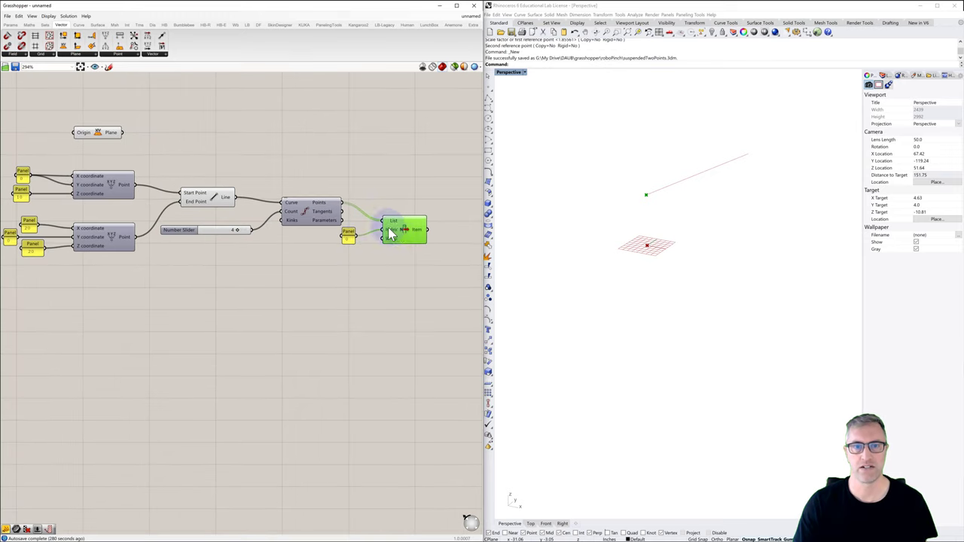
scroll(433, 239, "up", 5)
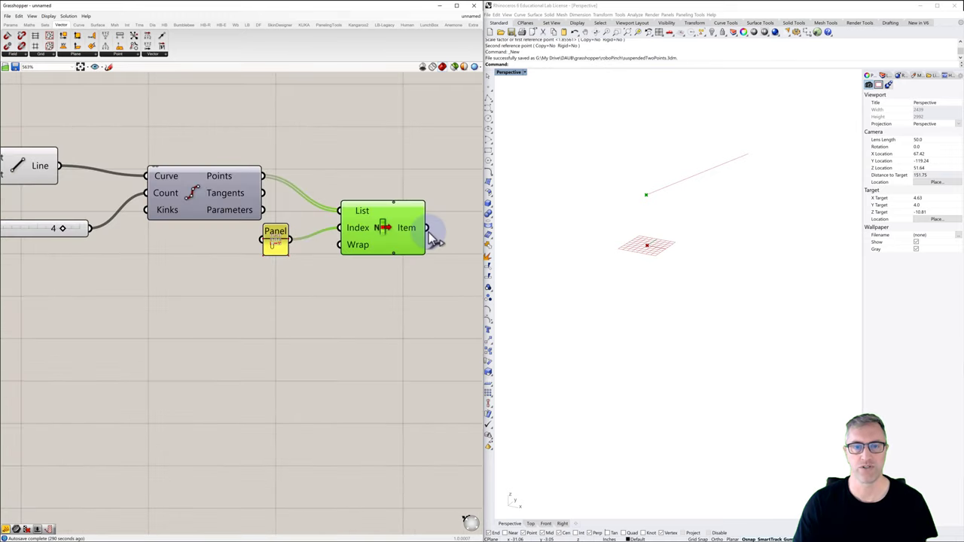
left_click(380, 263)
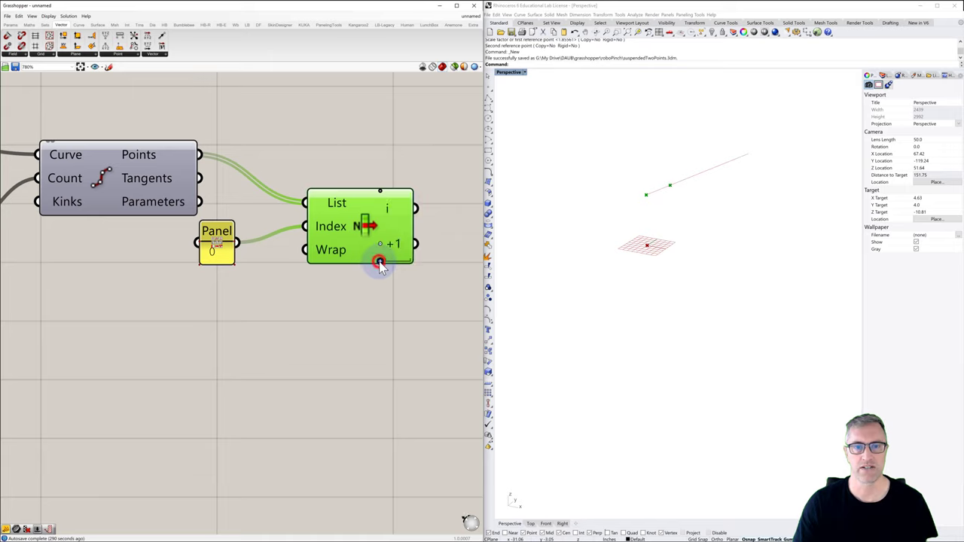
left_click(379, 191)
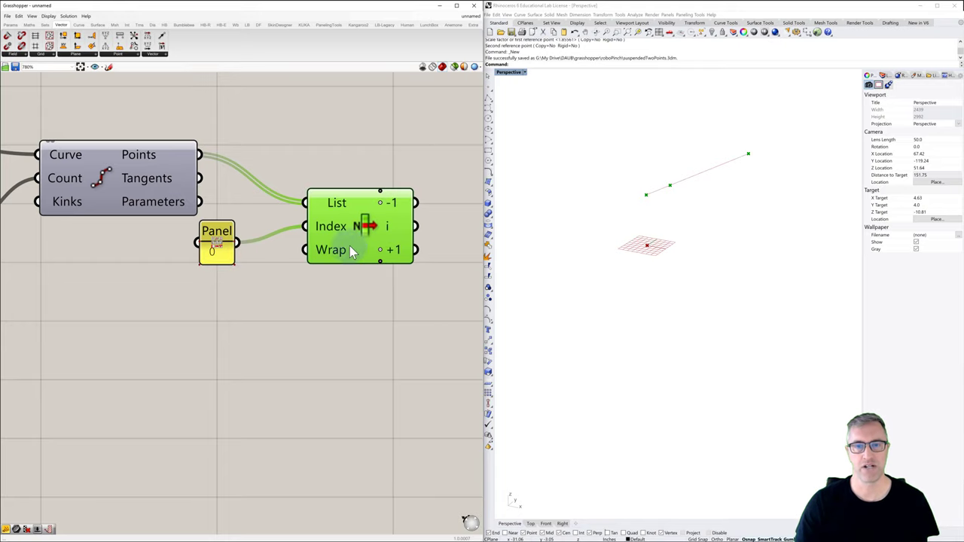
Extend the List Item component with +2 and +3 outputs
scroll(402, 257, "down", 1)
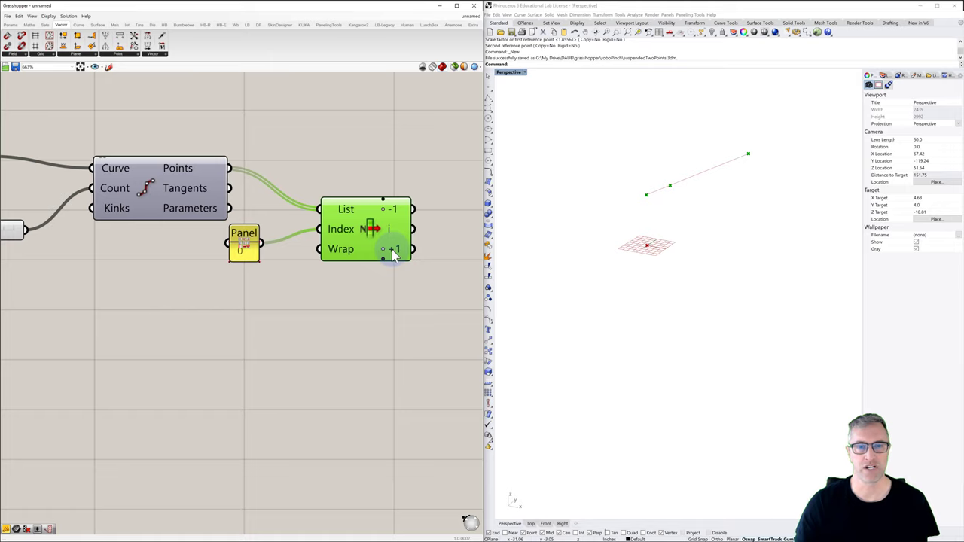
right_click(393, 250)
left_click(437, 236)
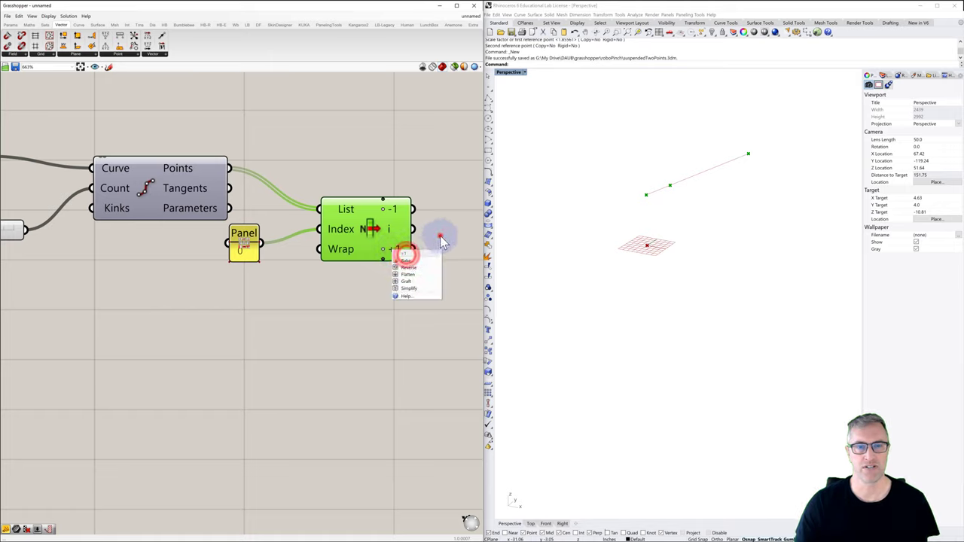
left_click(383, 259)
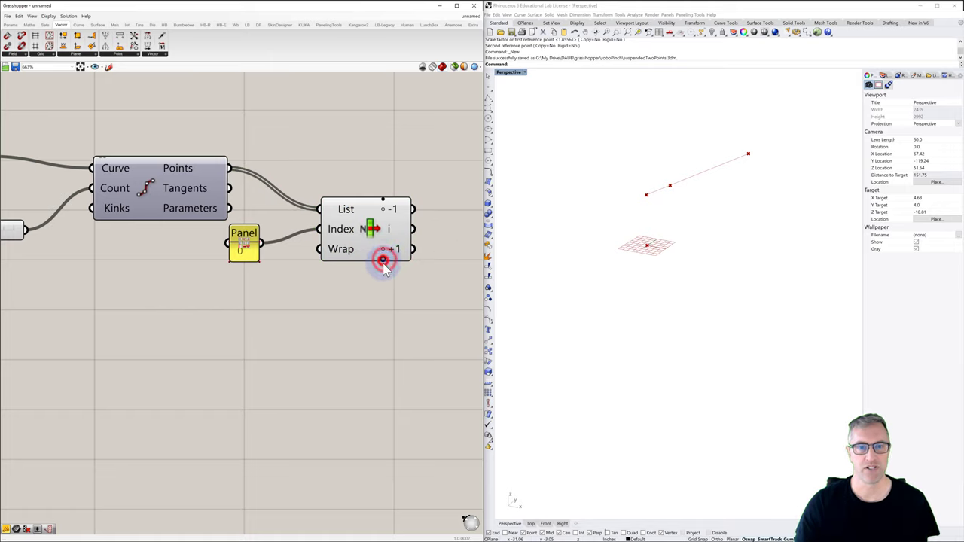
left_click(384, 259)
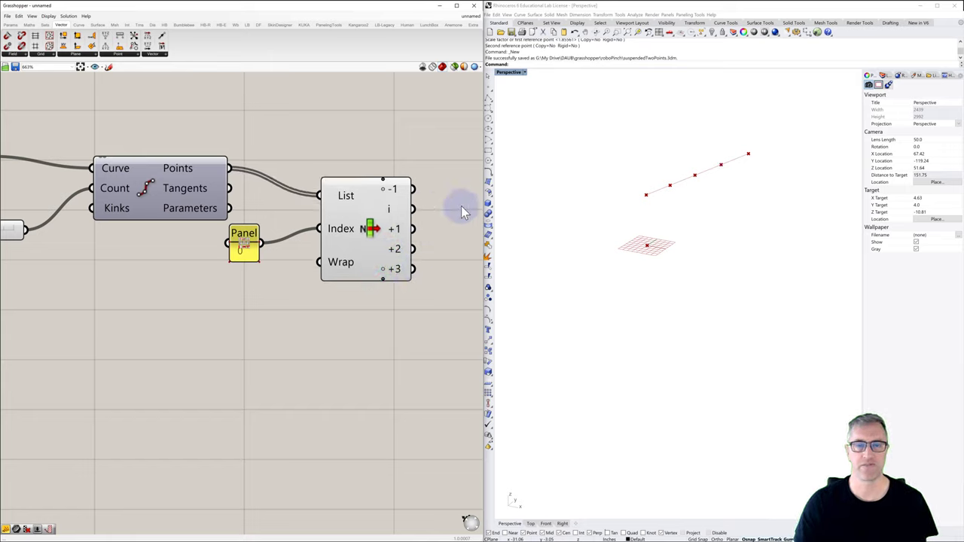
Add a Circle CNR component beside the List Item component
right_click_drag(426, 201, 281, 208)
scroll(369, 200, "down", 2)
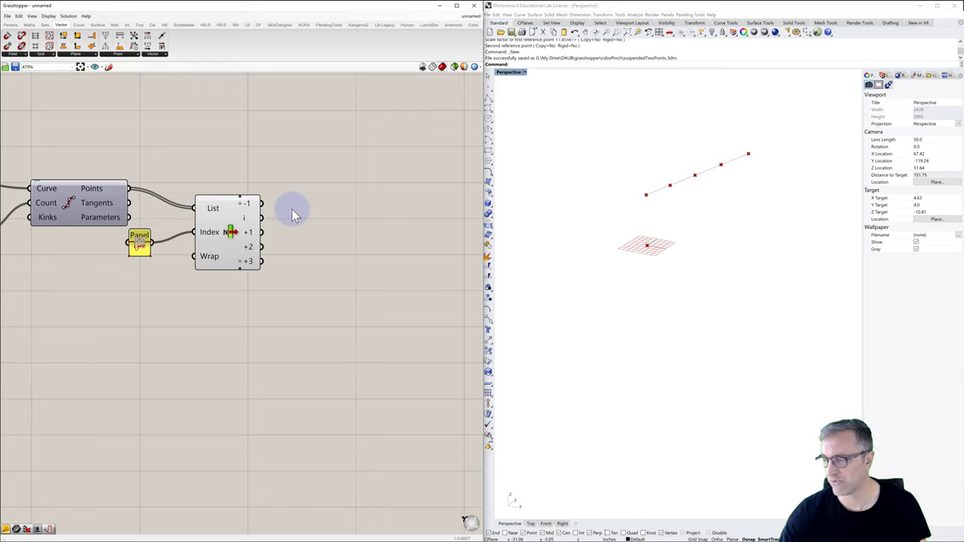
double_click(337, 194)
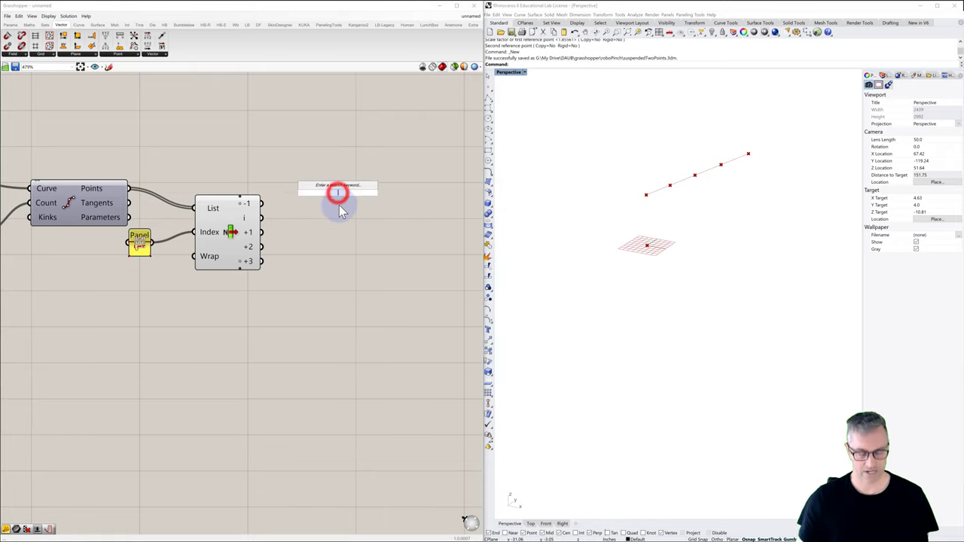
type("circle")
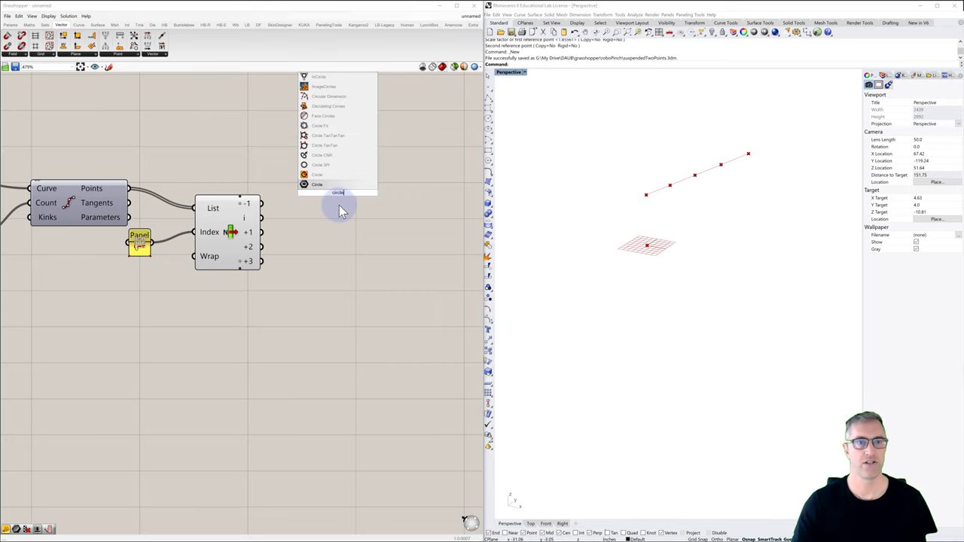
left_click(324, 156)
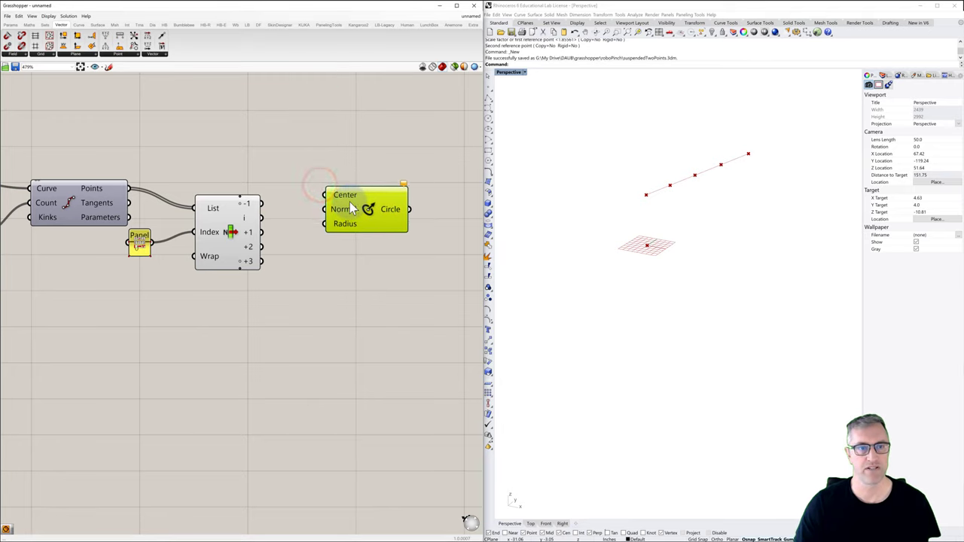
left_click_drag(348, 203, 346, 220)
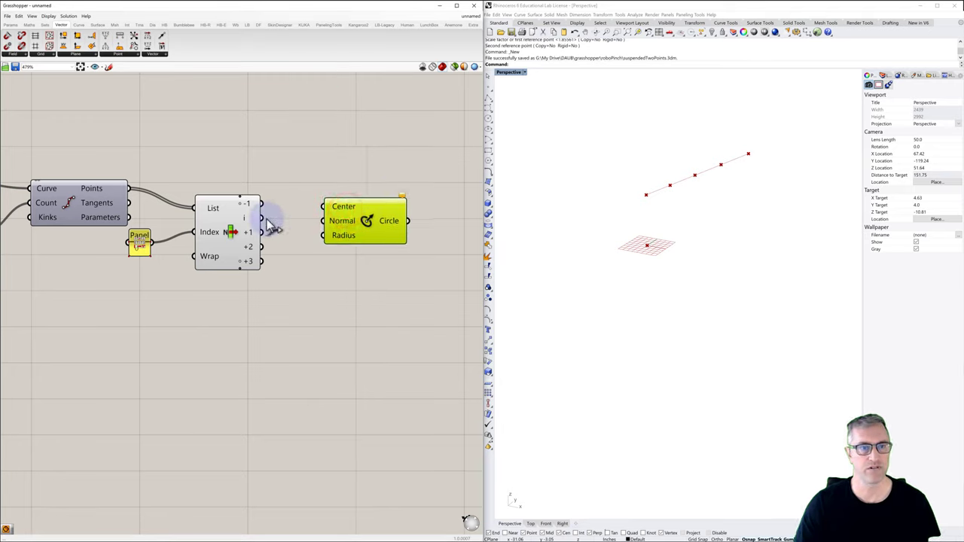
Connect List Item's i and -1 outputs together to Circle CNR's Center input and place the circle component slightly higher
left_click_drag(263, 218, 329, 206)
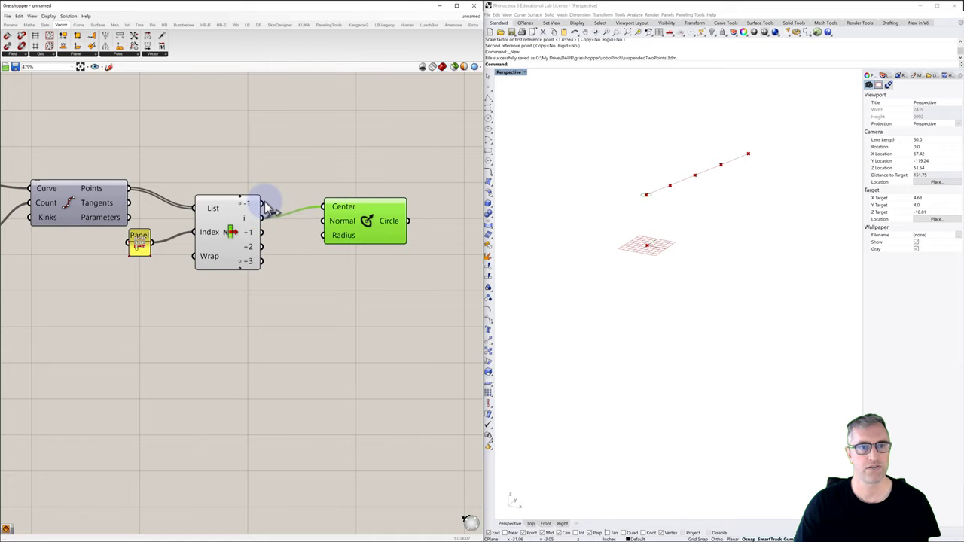
left_click_drag(262, 204, 330, 210, "shift")
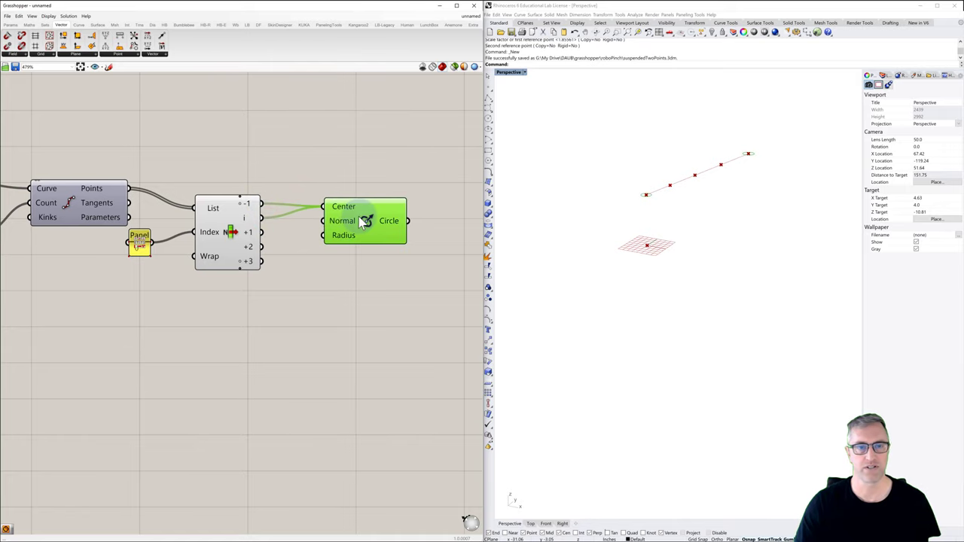
scroll(364, 218, "down", 1)
left_click_drag(357, 217, 354, 181)
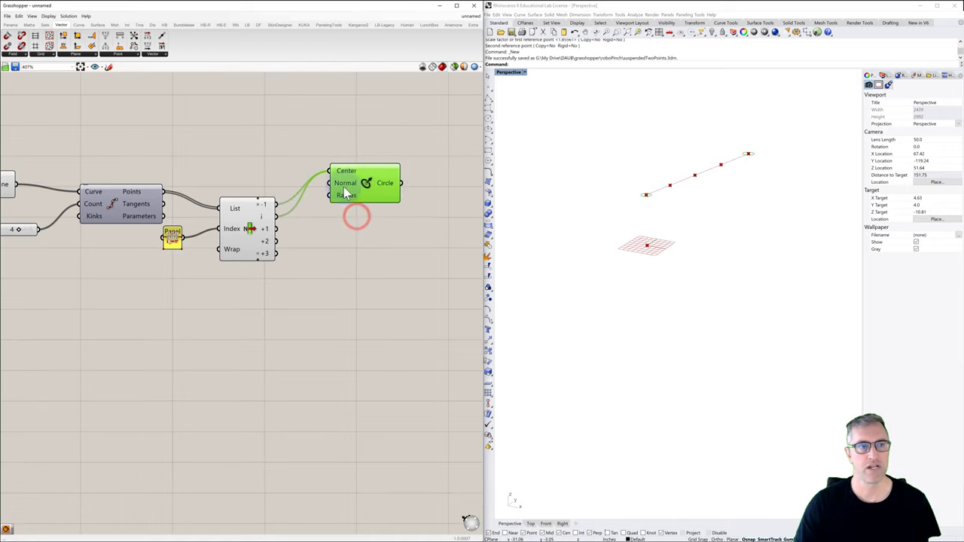
Connect the Line output to Circle CNR's Normal input and shift the circle component slightly away from List Item
right_click_drag(314, 206, 368, 215)
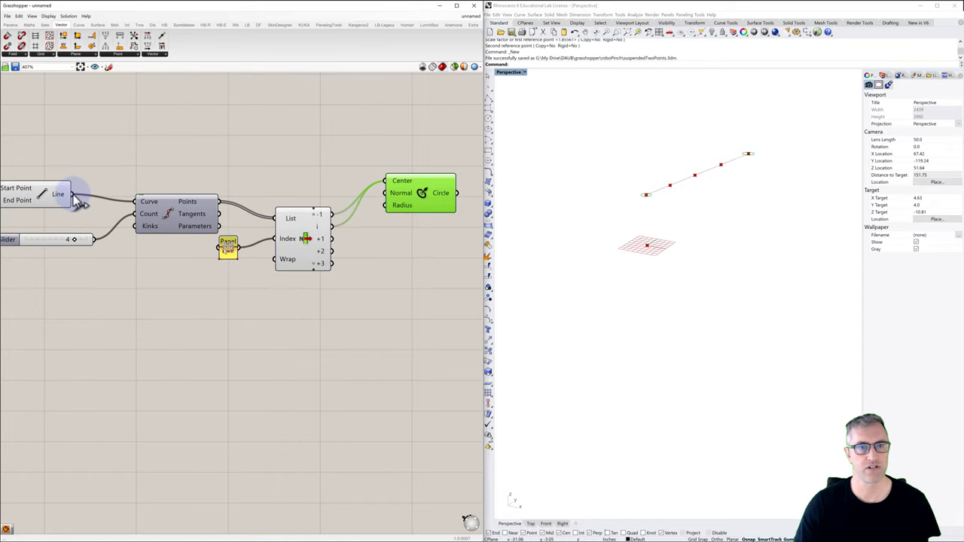
left_click_drag(75, 195, 385, 192)
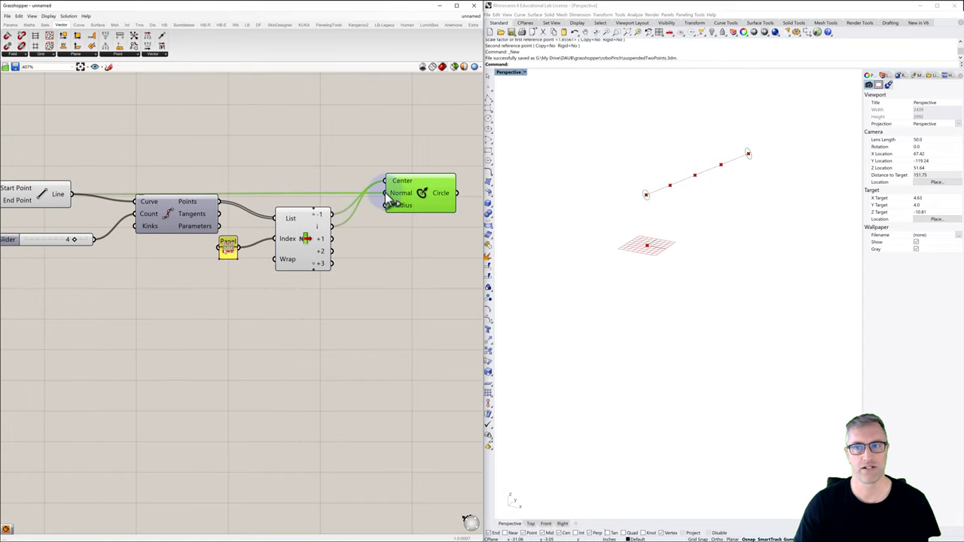
left_click_drag(404, 194, 423, 199)
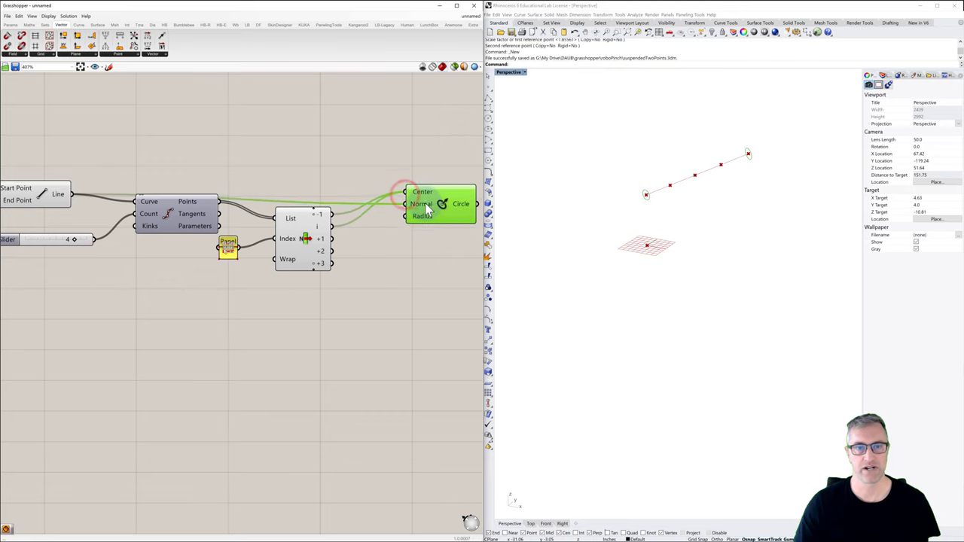
Feed Circle CNR's Radius input from a new 0 to 5 number slider set to 2
double_click(334, 316)
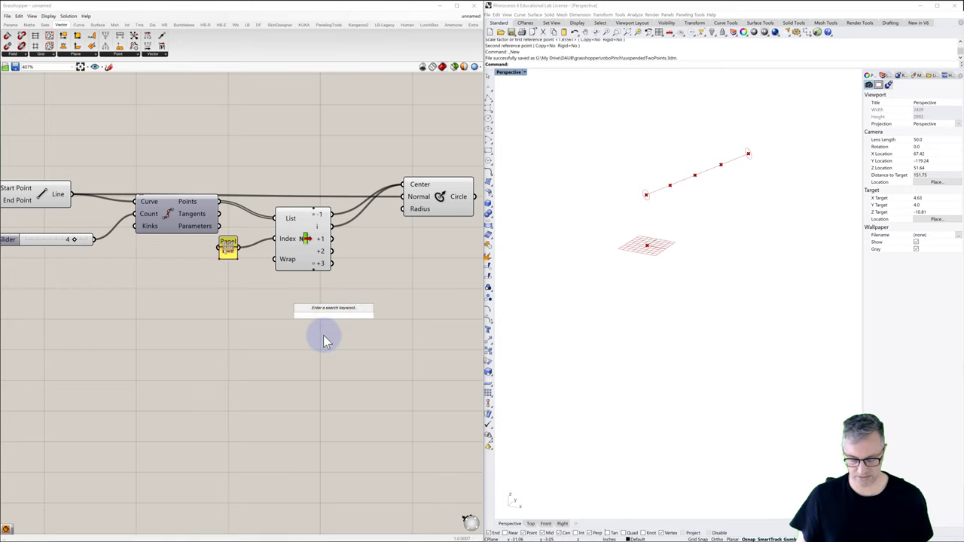
type("0<5")
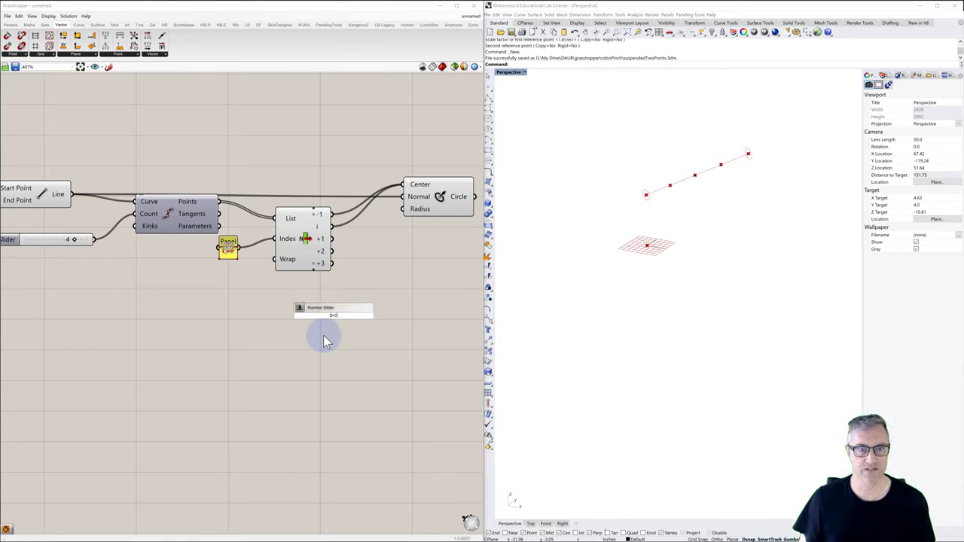
key("Return")
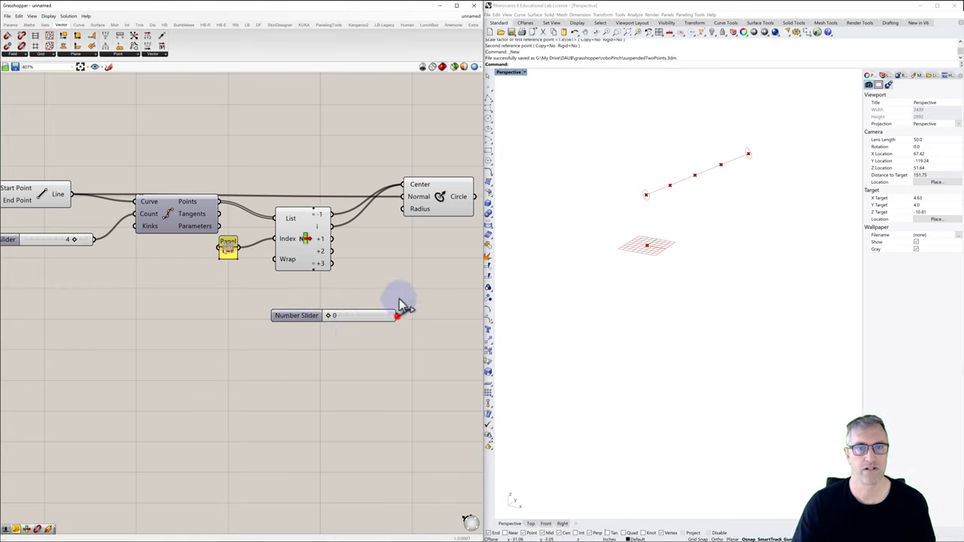
left_click_drag(398, 315, 405, 210)
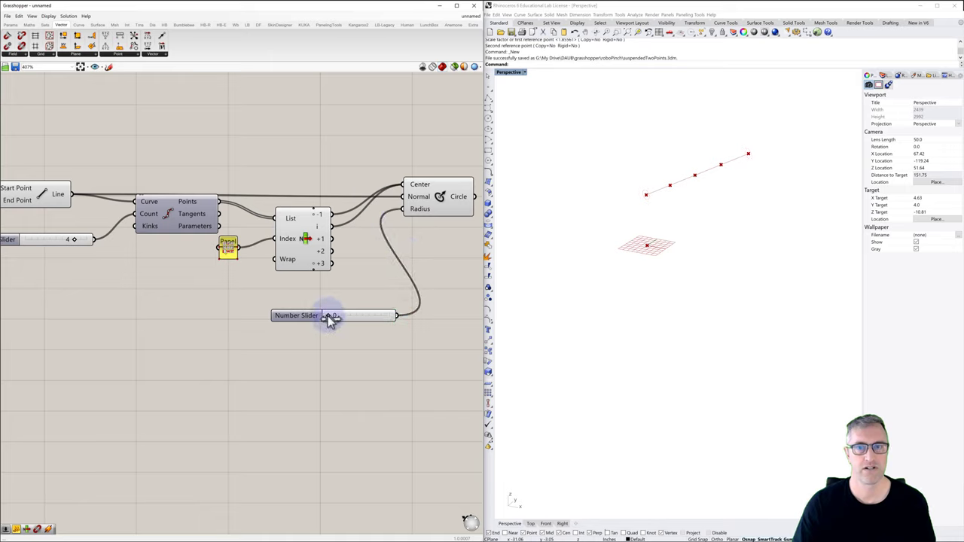
left_click_drag(332, 316, 357, 317)
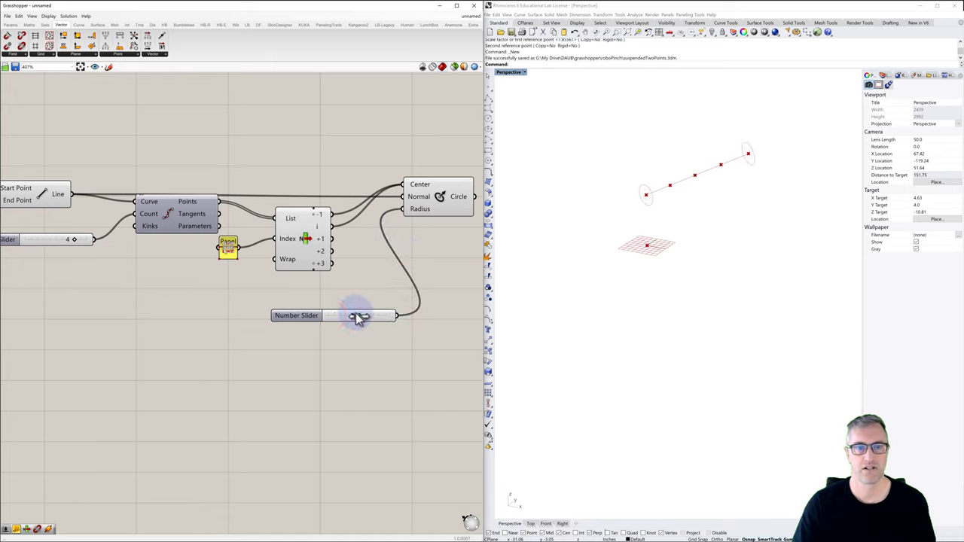
Change the radius slider's rounding to floating-point numbers and set its value to 0.428
double_click(306, 318)
left_click(296, 297)
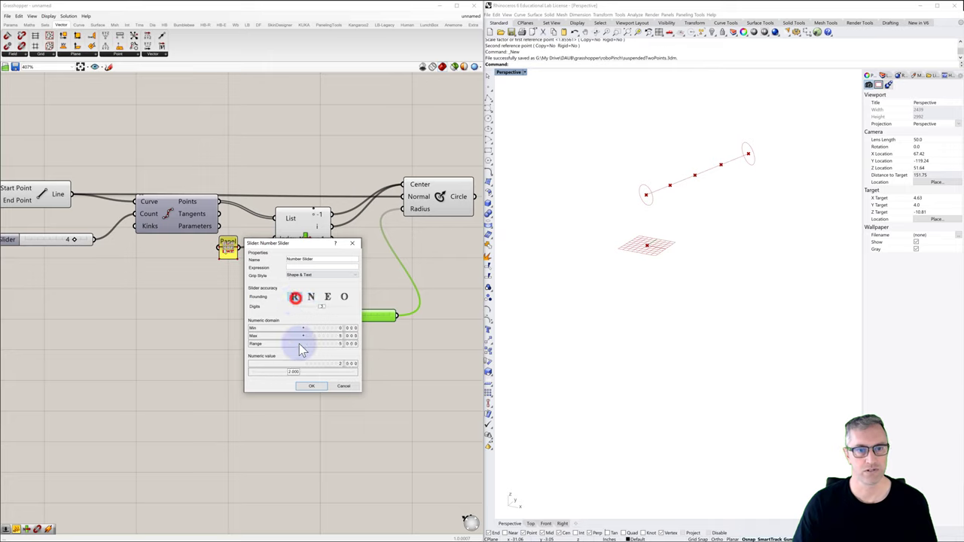
left_click(310, 385)
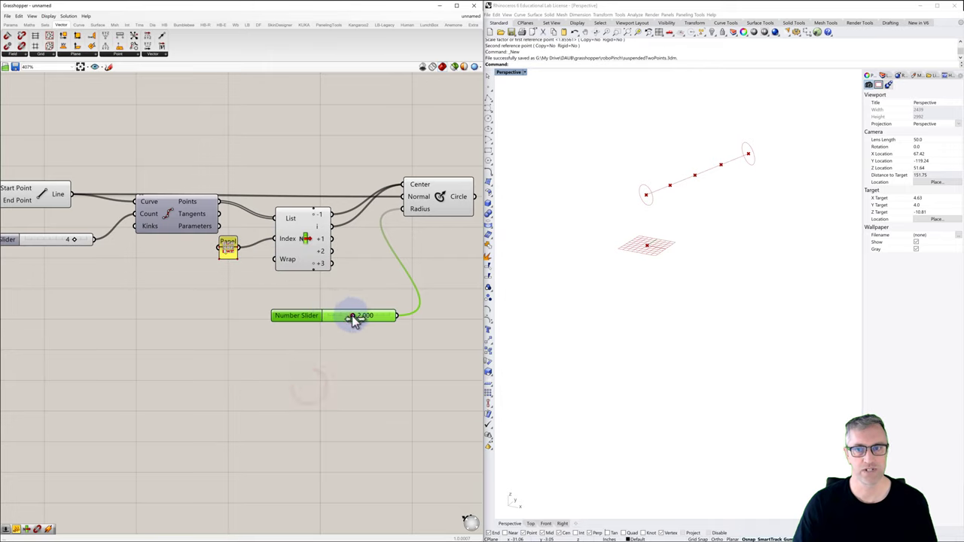
left_click_drag(352, 317, 334, 317)
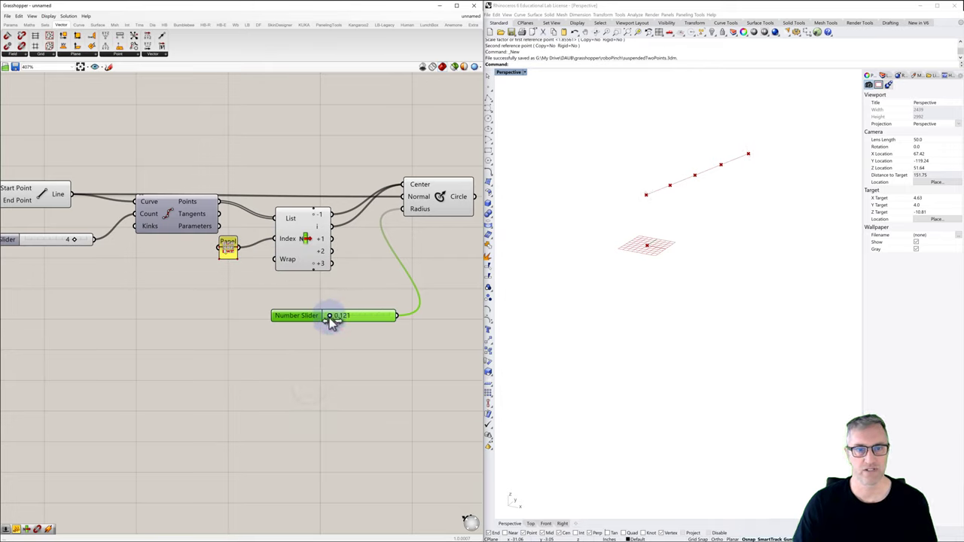
left_click_drag(334, 316, 331, 317)
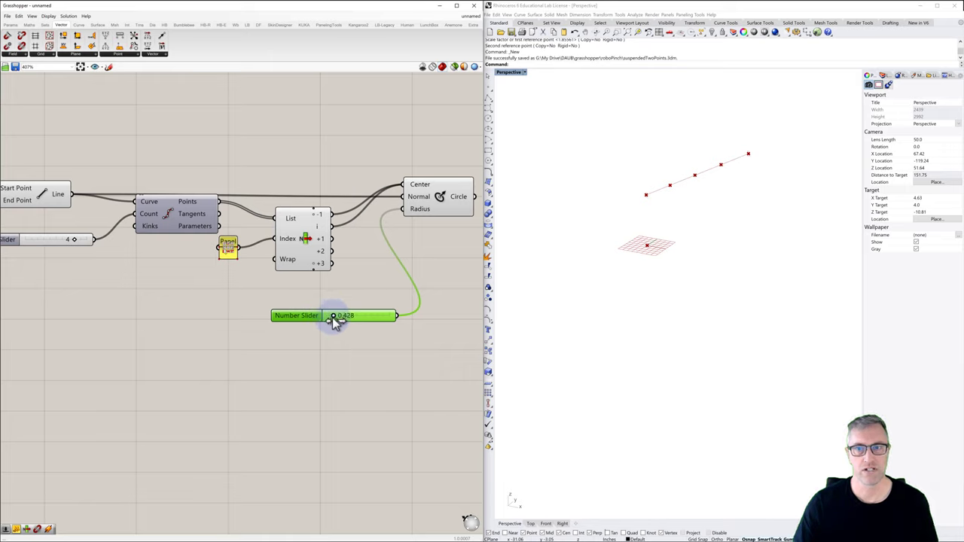
Duplicate the radius slider below the original and make two copies of the wired Circle CNR component, stacking the three circles vertically
left_click_drag(302, 318, 274, 334)
left_click(442, 202)
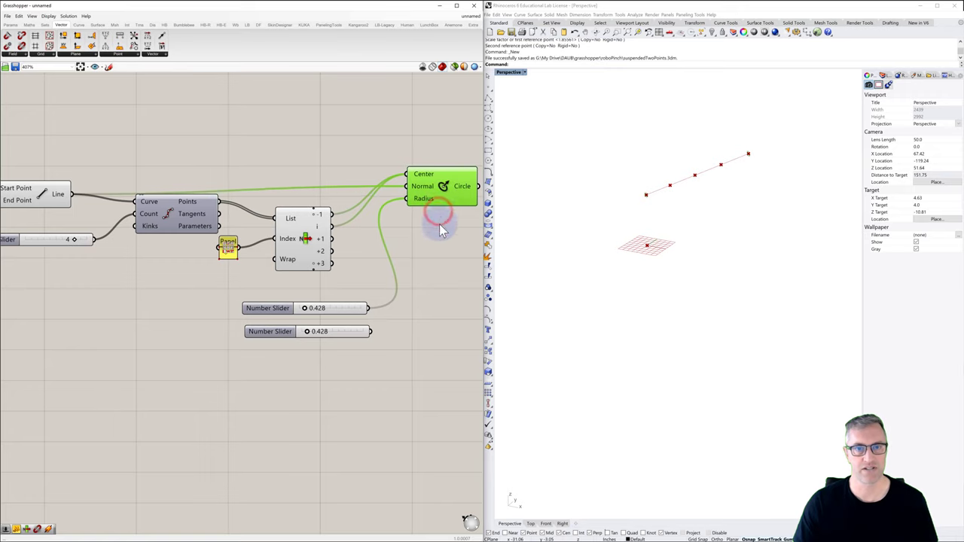
right_click_drag(440, 234, 365, 220)
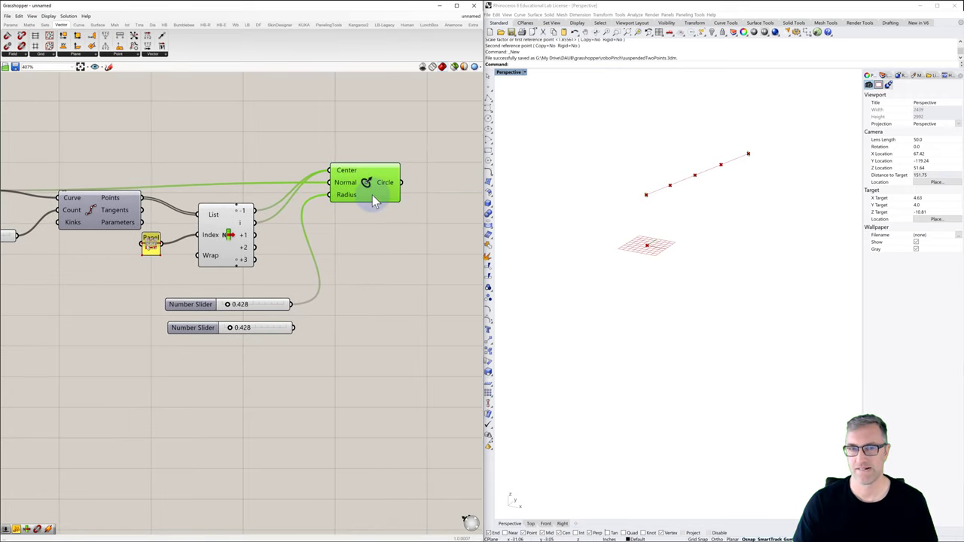
left_click_drag(373, 195, 384, 287)
left_click_drag(391, 177, 383, 222, "alt")
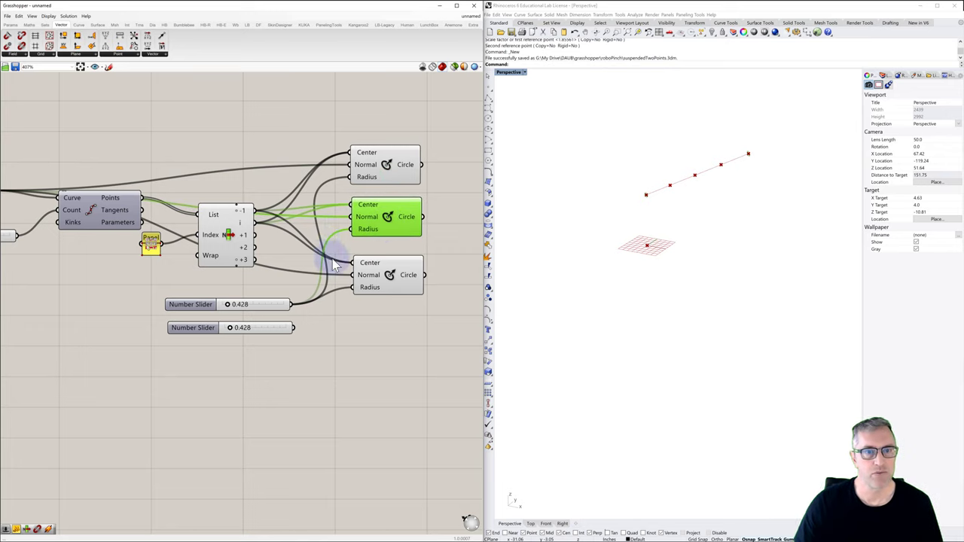
Rewire the Center inputs so List Item's i feeds the top circle, +2 the middle circle and -1 the bottom circle
left_click_drag(328, 267, 378, 156)
left_click(376, 164)
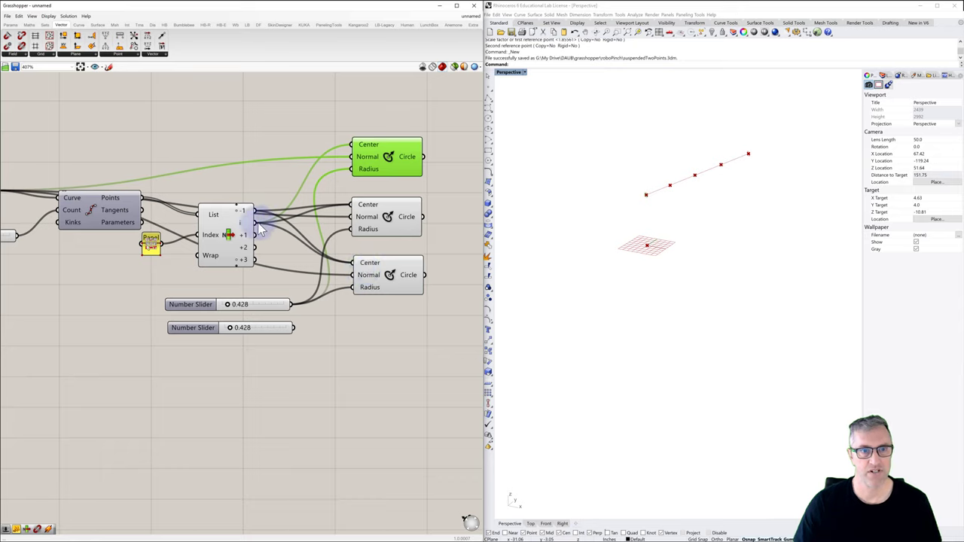
left_click_drag(260, 230, 361, 225)
left_click_drag(364, 218, 370, 215)
left_click_drag(260, 270, 347, 245)
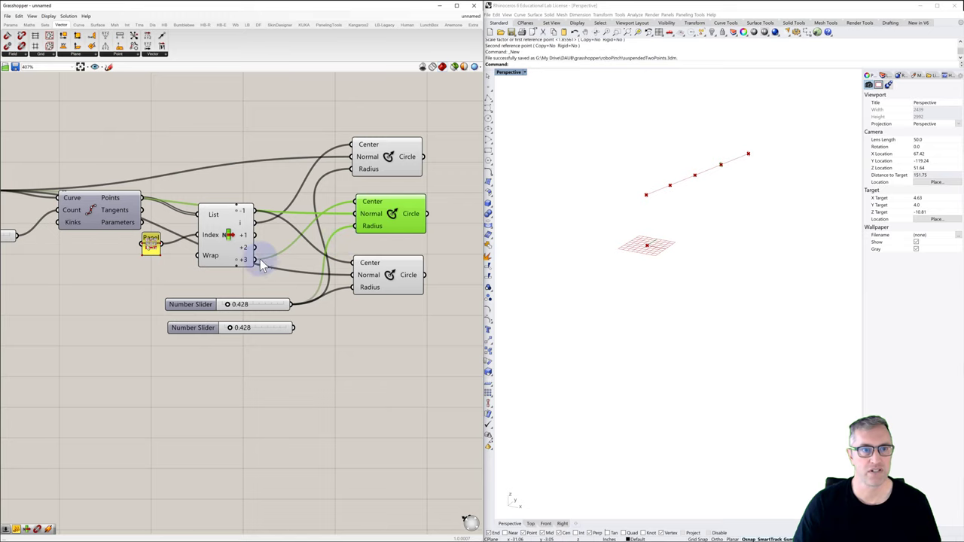
left_click_drag(256, 248, 361, 203)
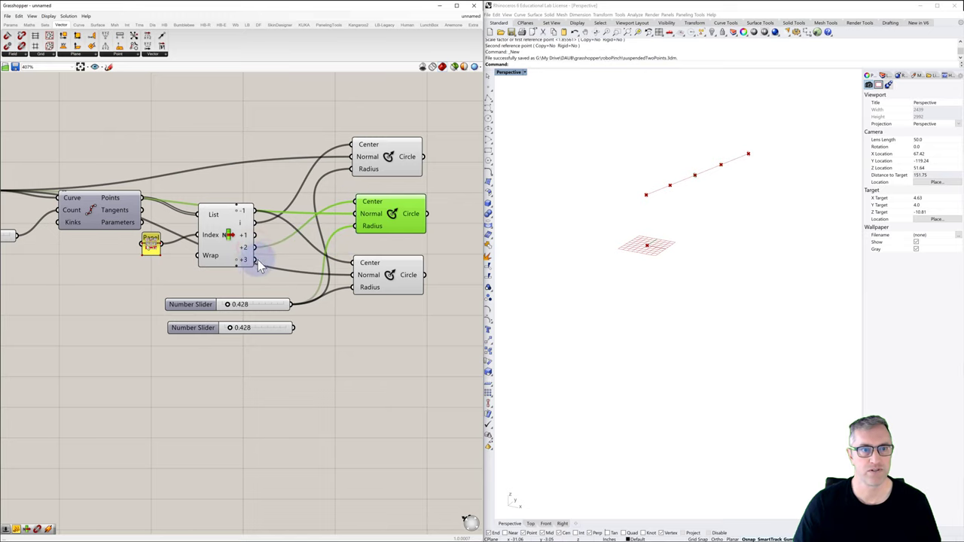
Remove the unused +3 output from the List Item component
scroll(235, 262, "up", 3)
left_click(235, 259)
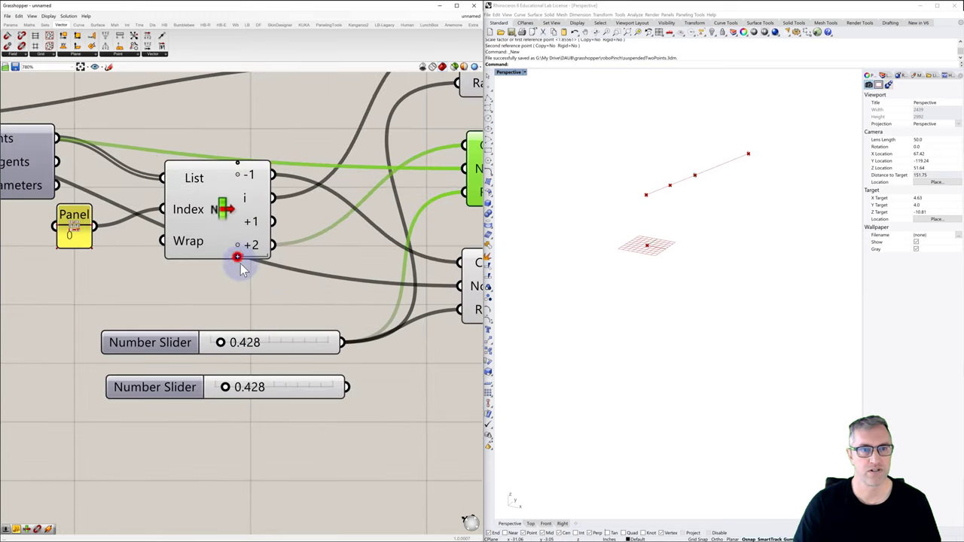
scroll(239, 264, "down", 1)
scroll(243, 277, "down", 1)
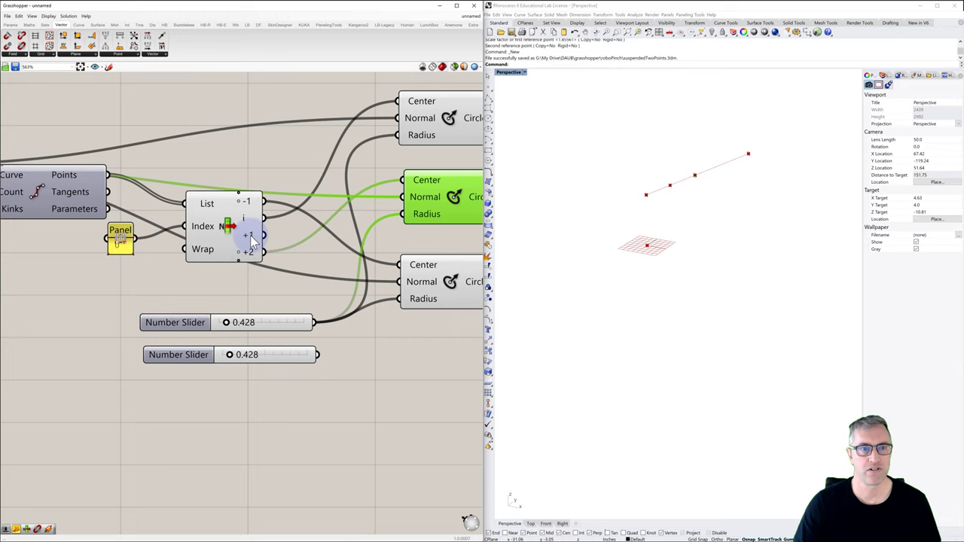
Connect the duplicated slider to the middle circle's Radius input and set it to 2.247
scroll(249, 240, "up", 3)
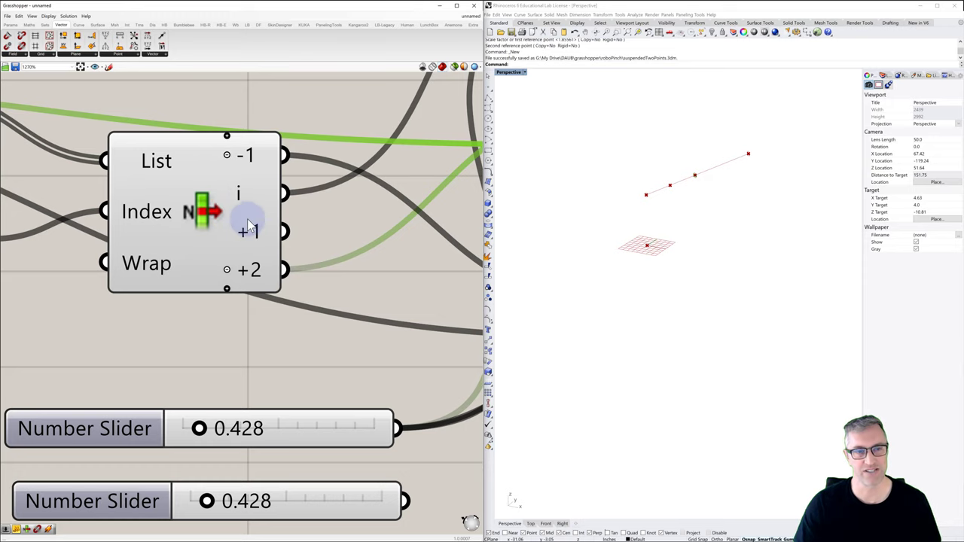
scroll(248, 235, "down", 3)
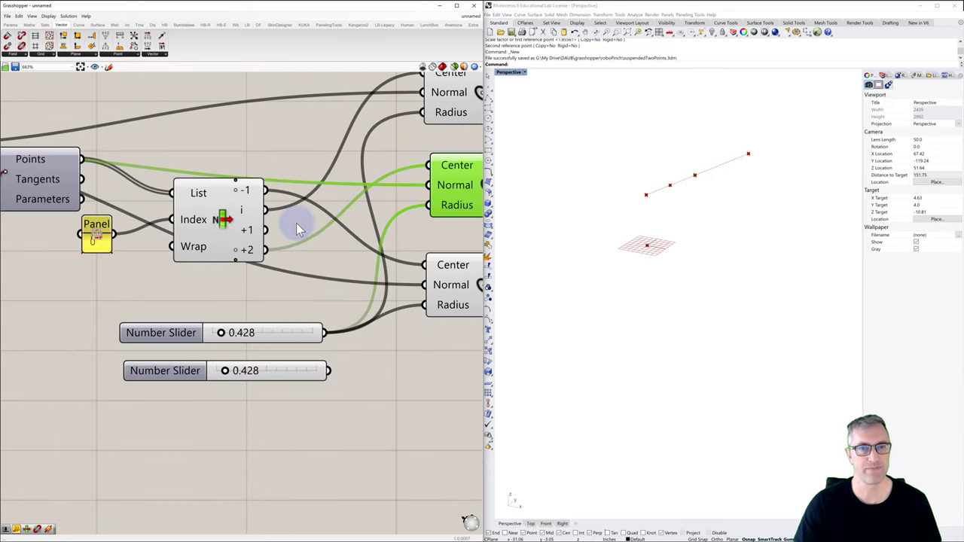
scroll(291, 241, "down", 1)
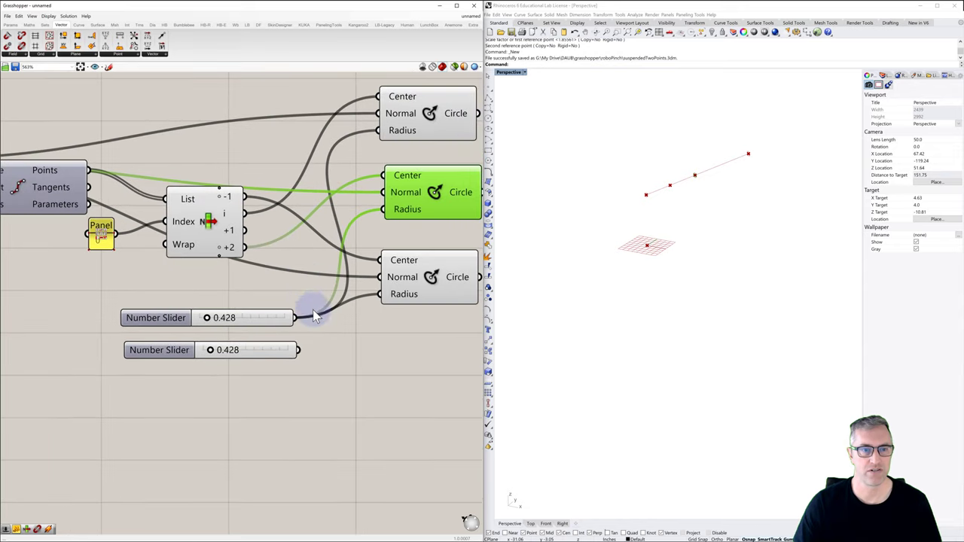
left_click_drag(302, 351, 381, 210)
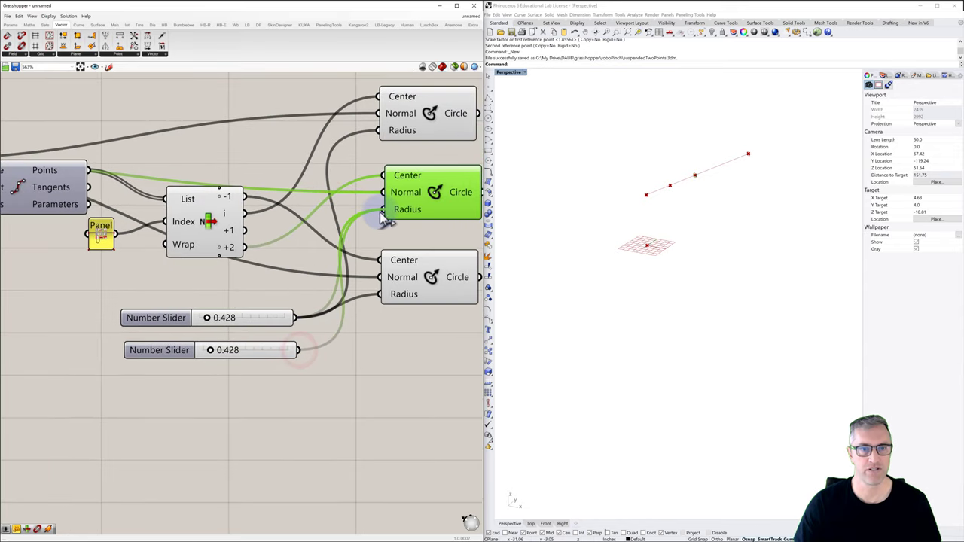
left_click_drag(212, 354, 244, 349)
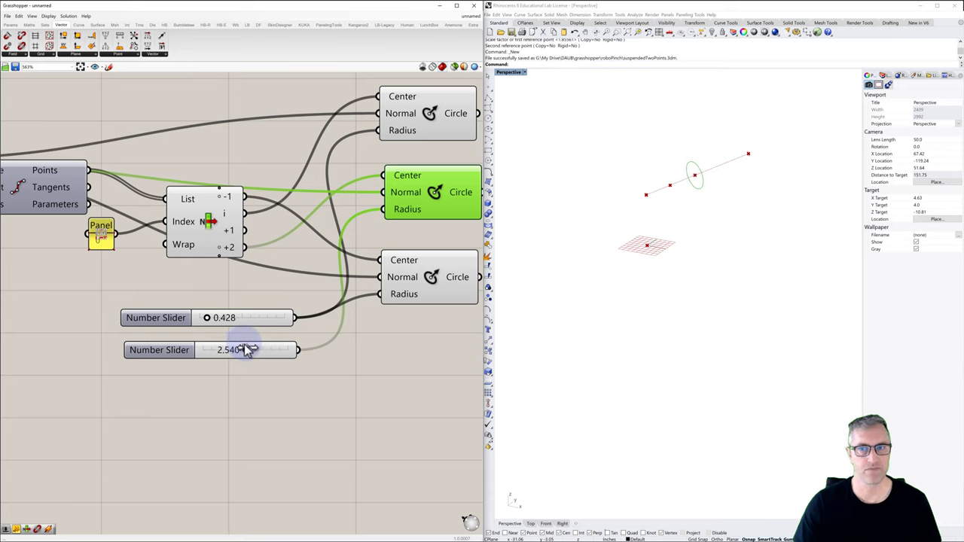
Examine which circle in the Rhino viewport belongs to each Circle CNR component and which List Item output feeds it
left_click(210, 226)
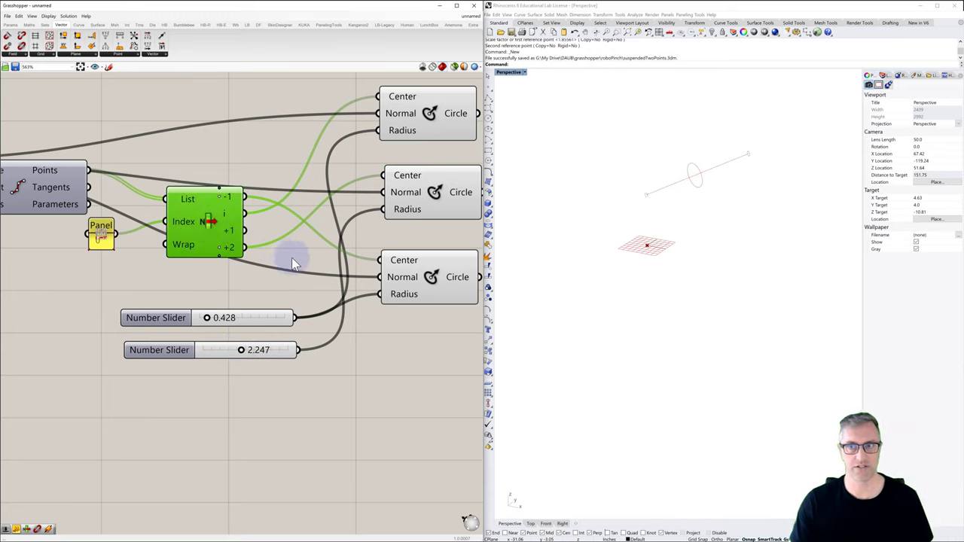
scroll(704, 173, "up", 5)
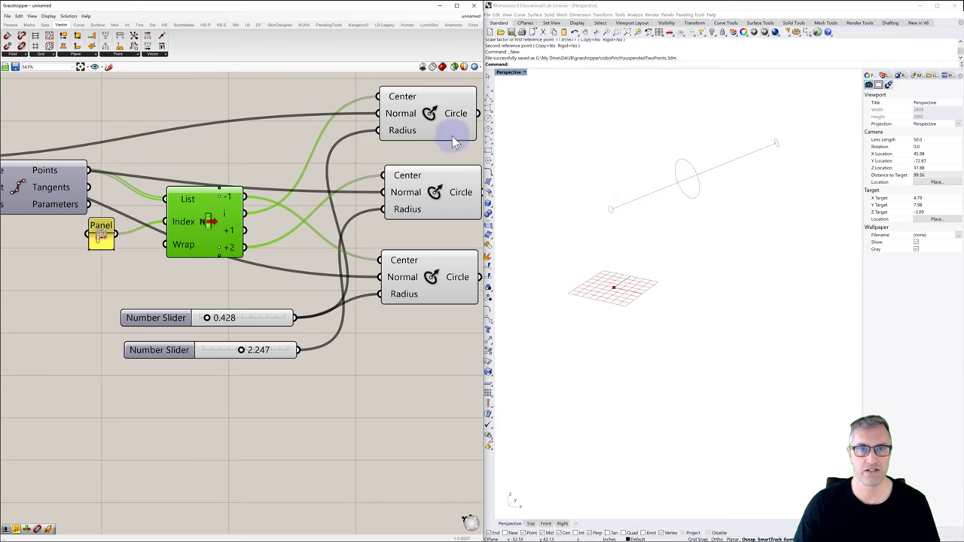
left_click(434, 116)
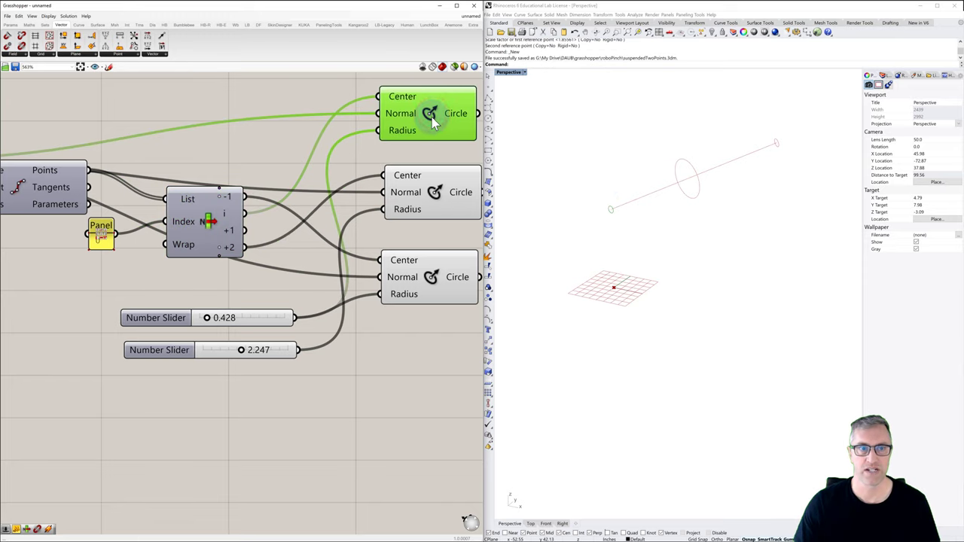
right_click_drag(425, 118, 352, 140)
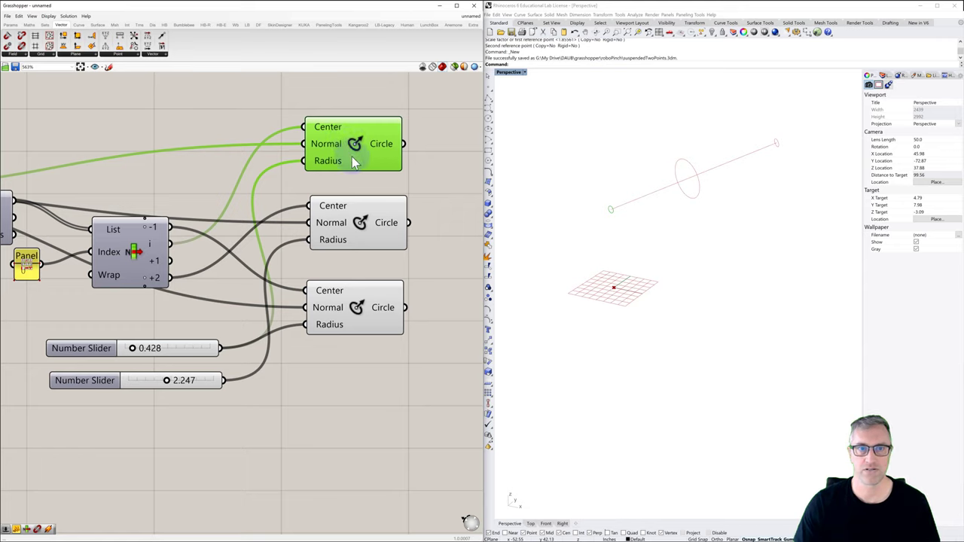
left_click(361, 225)
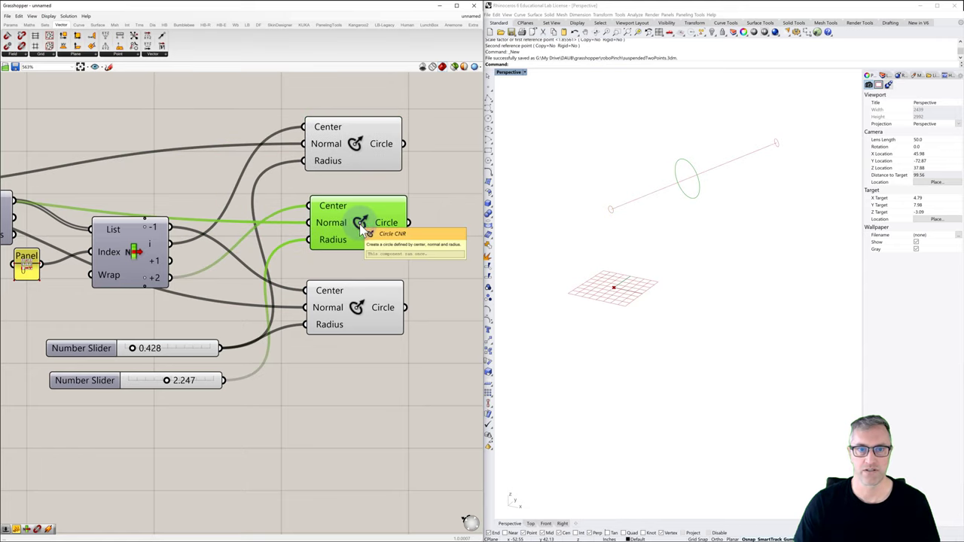
left_click(356, 309)
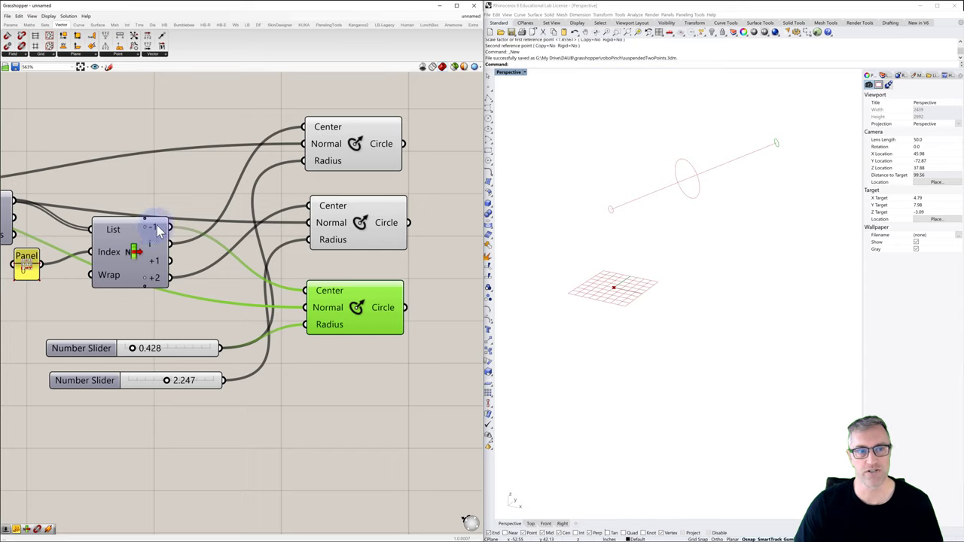
left_click_drag(160, 224, 330, 307)
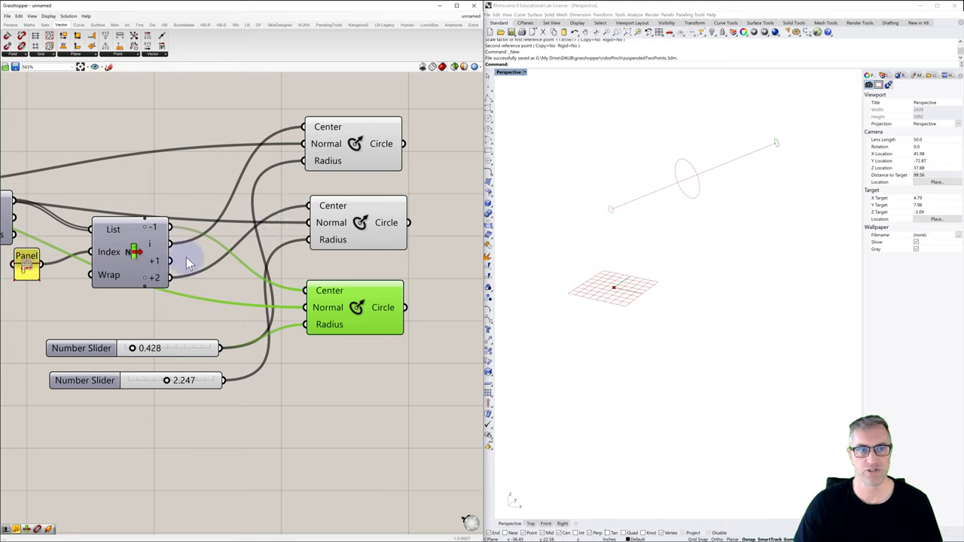
left_click(343, 214)
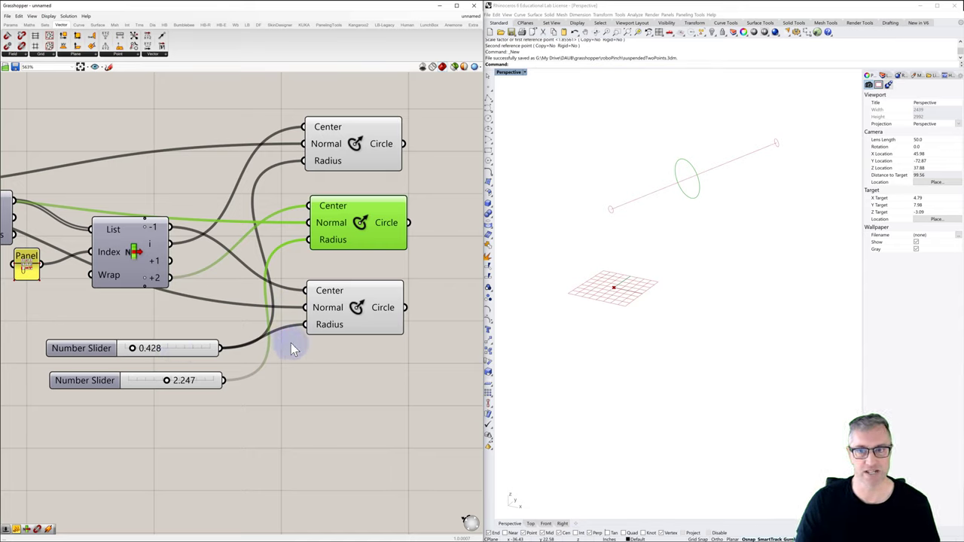
scroll(338, 357, "down", 3)
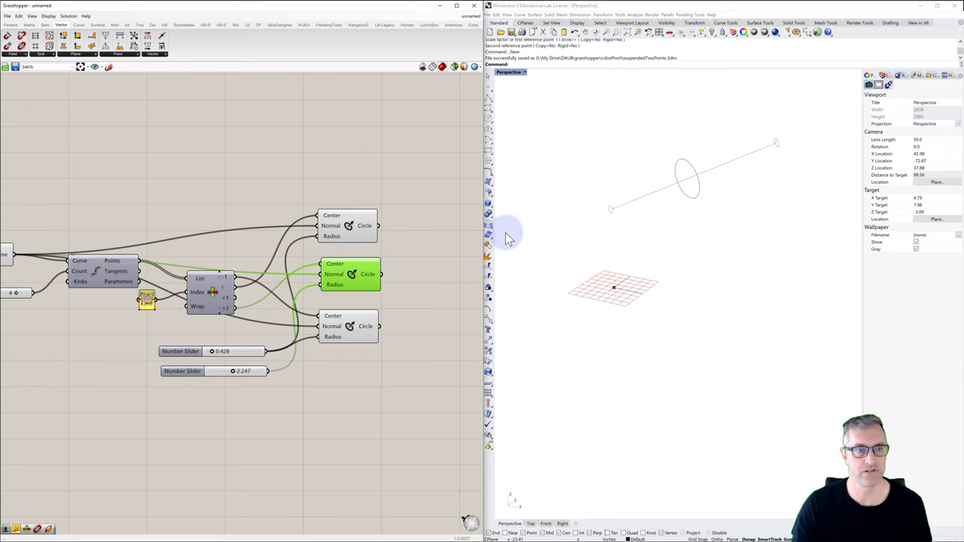
right_click_drag(446, 297, 301, 279)
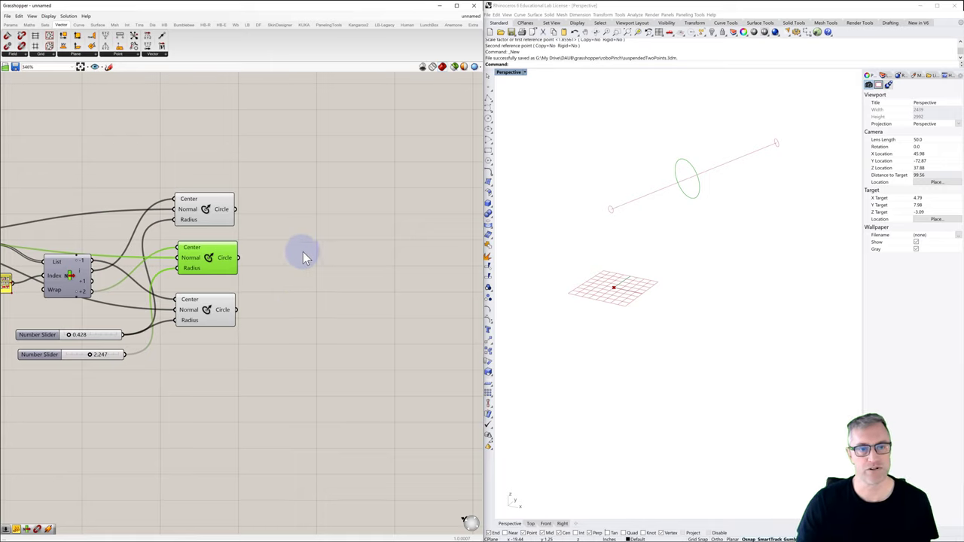
Add a Merge component, connect the three circle outputs to D1, D2 and D3, and flatten its Result output
double_click(303, 254)
type("me")
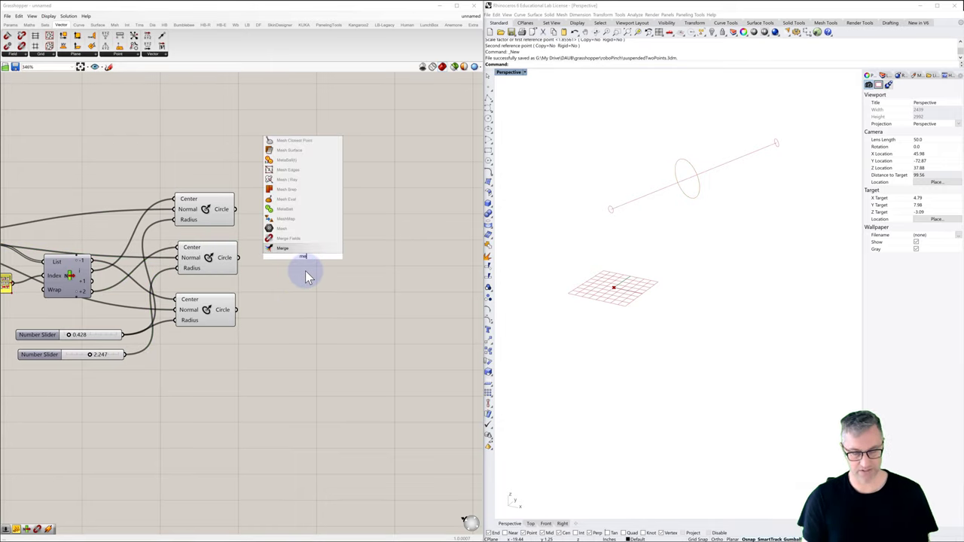
type("rge")
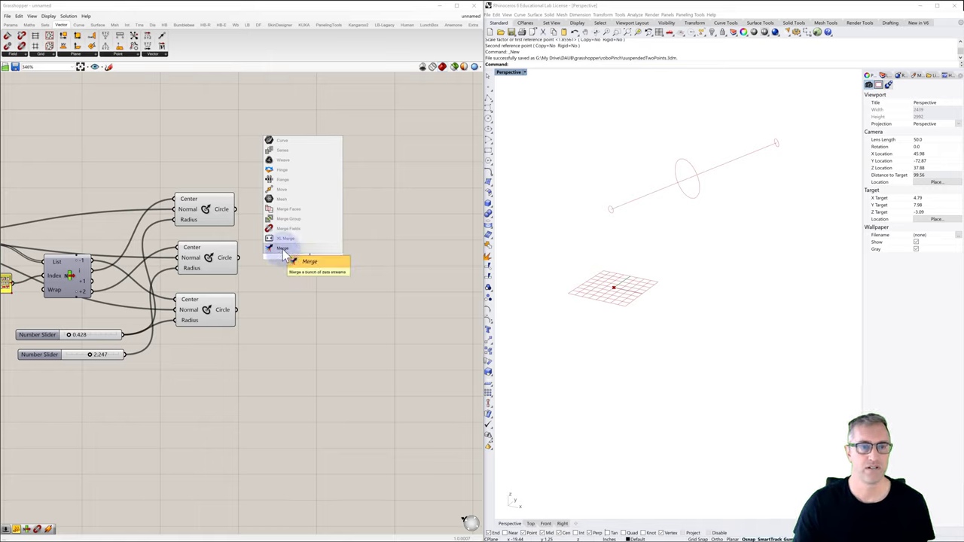
left_click(278, 248)
left_click_drag(236, 209, 276, 262)
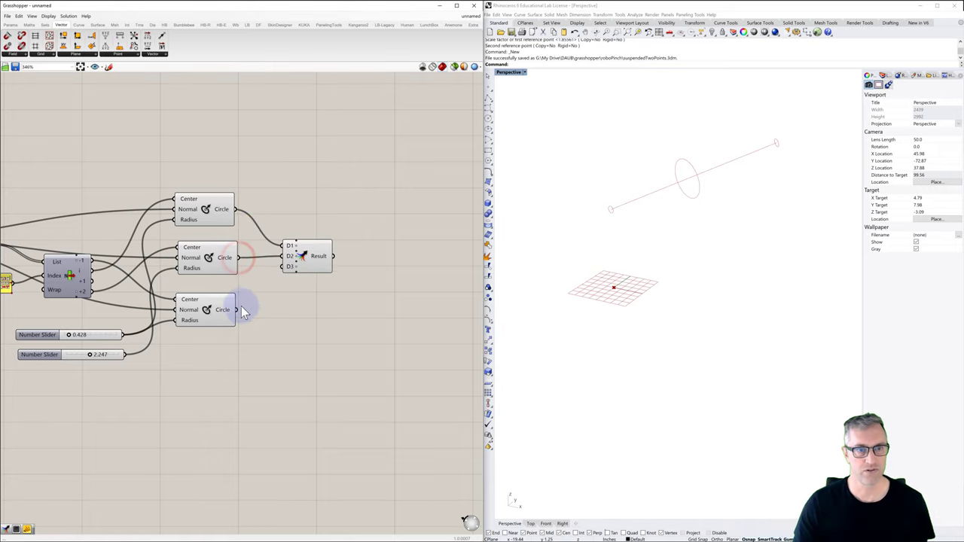
left_click_drag(236, 309, 287, 271)
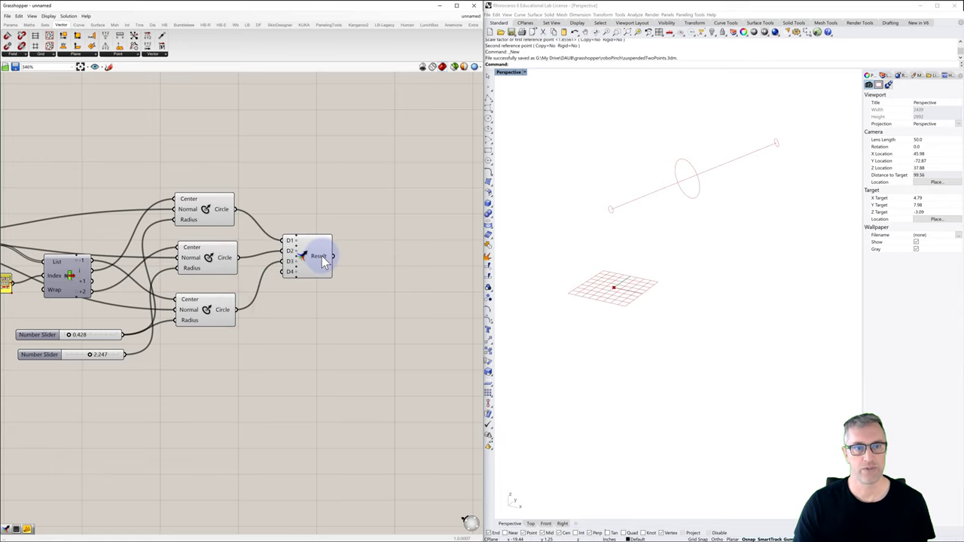
right_click(322, 257)
left_click(341, 284)
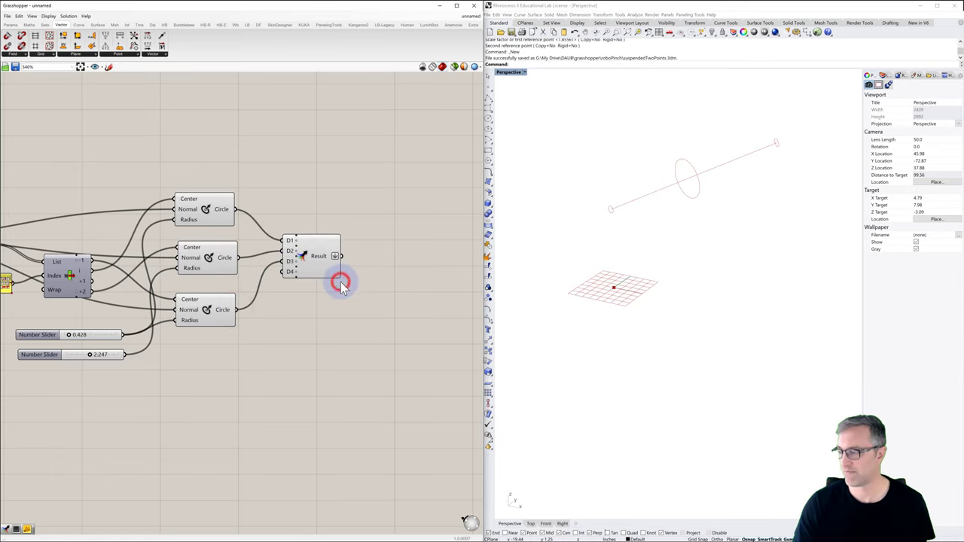
Add a Loft component and connect the flattened Merge result to its Curves input
right_click_drag(373, 267, 316, 254)
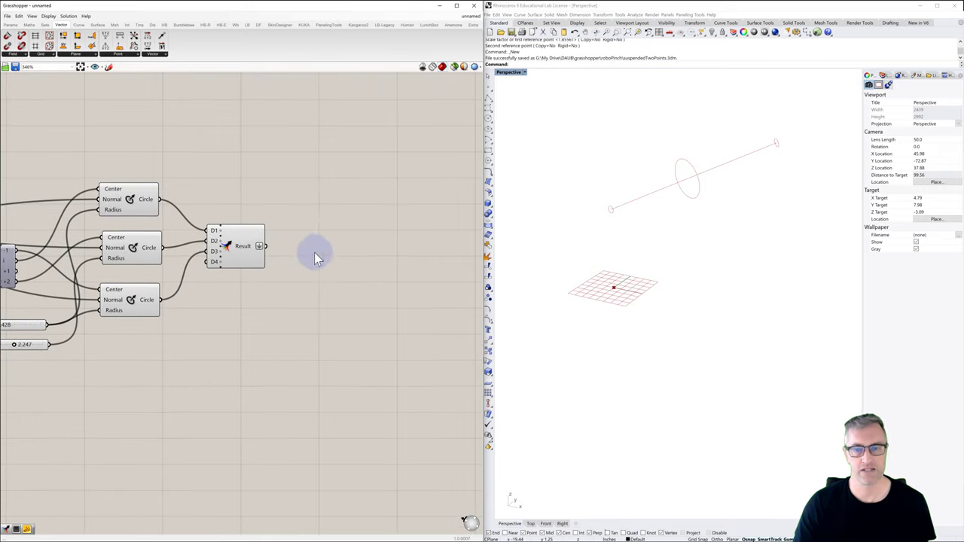
double_click(319, 255)
type("loft")
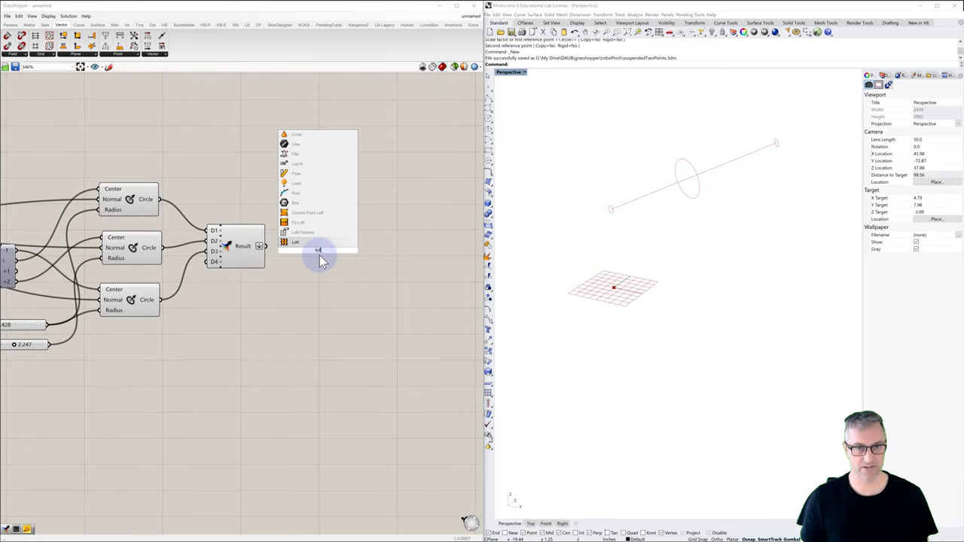
key("Return")
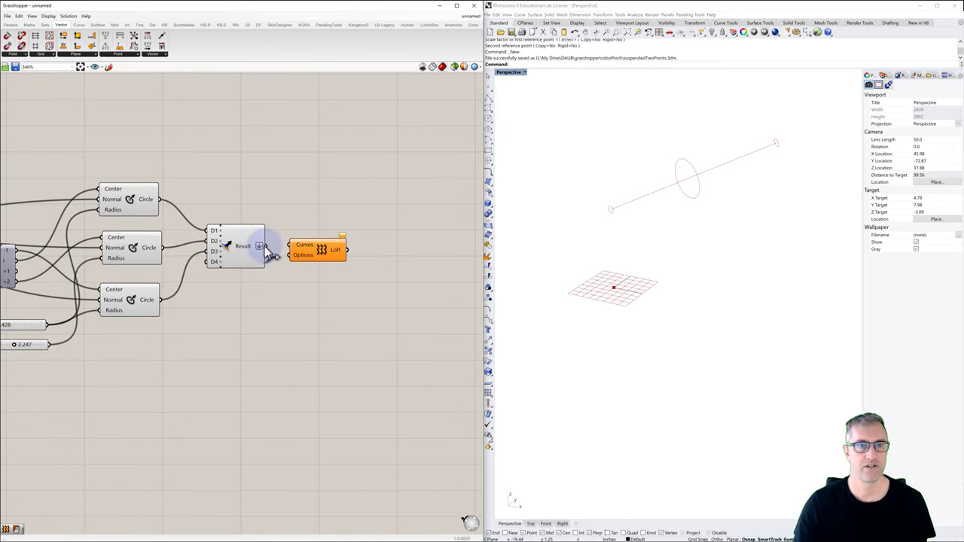
left_click_drag(289, 251, 299, 250)
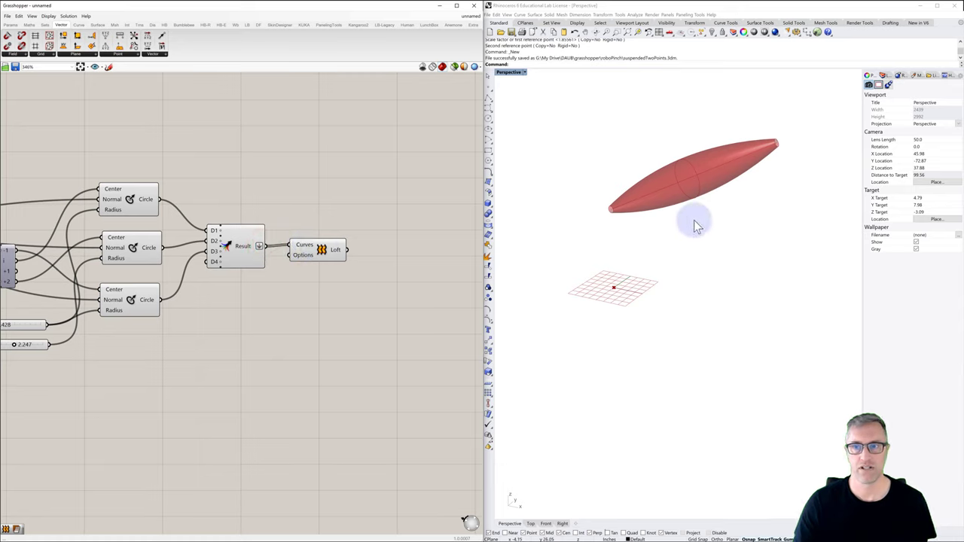
Turn off the preview of the Merge component and the three Circle CNR components
mouse_move(693, 221)
right_mouse_down()
mouse_move(657, 223)
mouse_move(759, 212)
mouse_move(721, 211)
mouse_move(693, 229)
mouse_move(709, 221)
right_mouse_up()
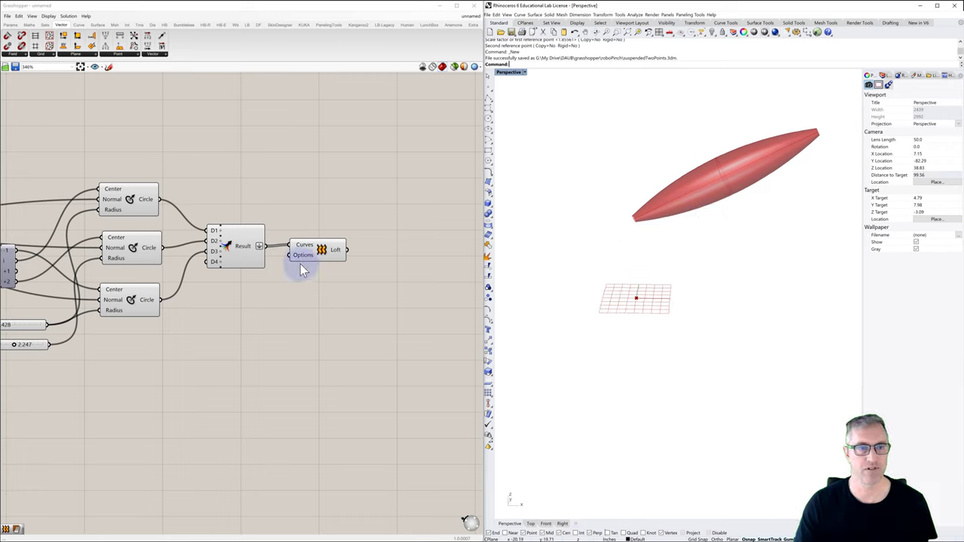
left_click(235, 249)
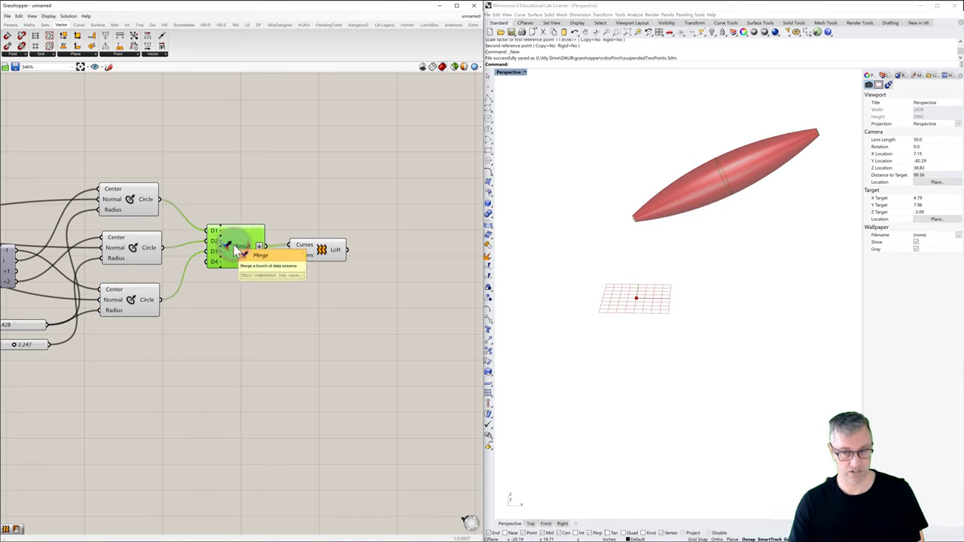
left_click(129, 296)
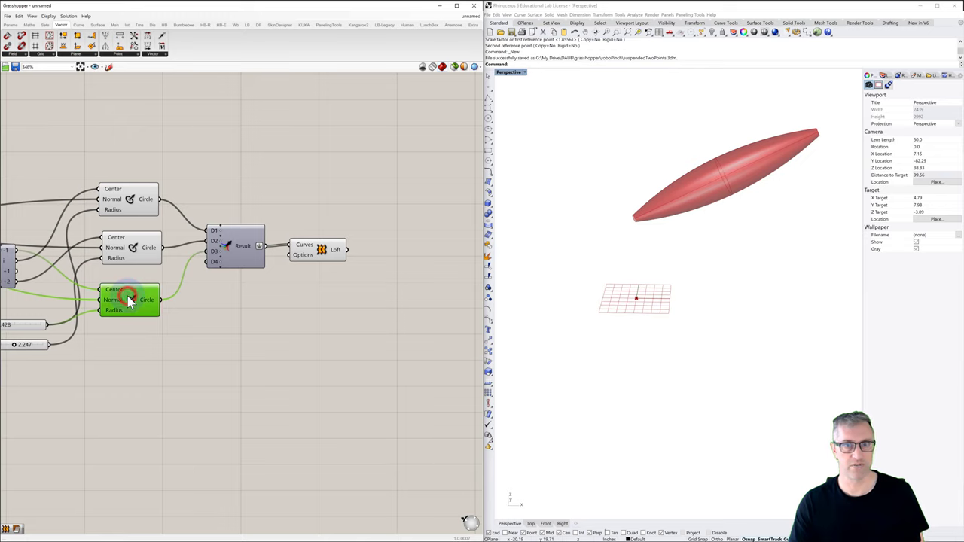
left_click(132, 247)
left_click(132, 207)
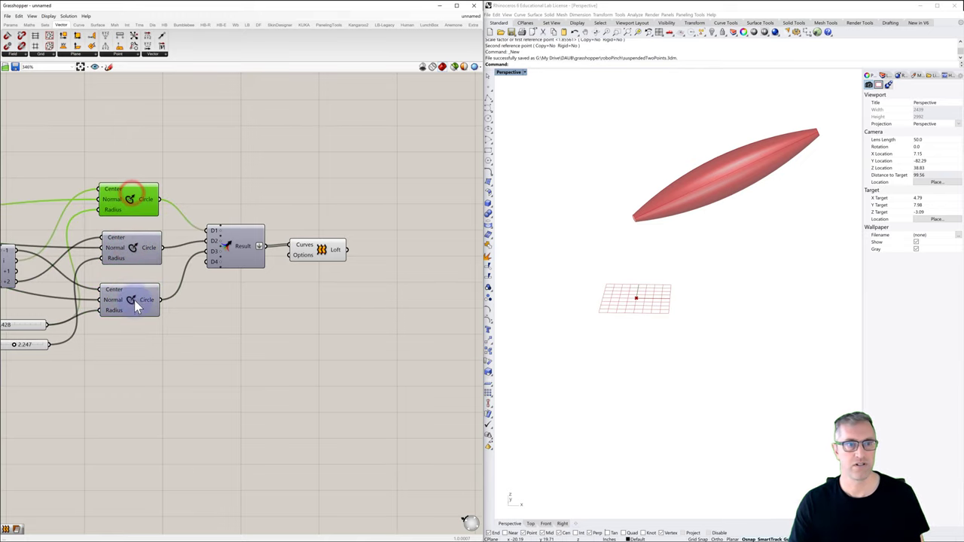
Set the end circles' radius slider to 0.110 and the middle circle's radius slider to 1.683
right_click_drag(201, 295, 153, 321)
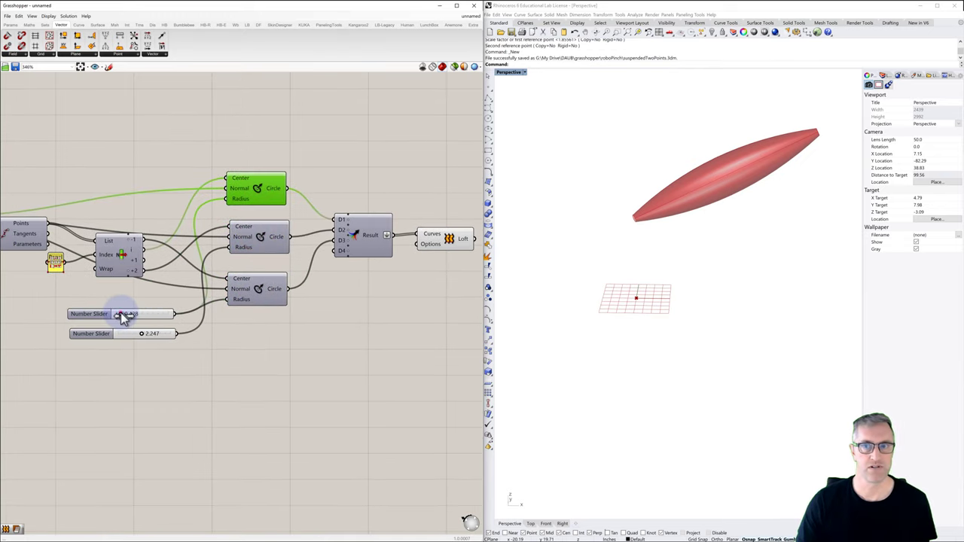
mouse_move(123, 316)
left_mouse_down()
mouse_move(192, 321)
mouse_move(121, 317)
left_mouse_up()
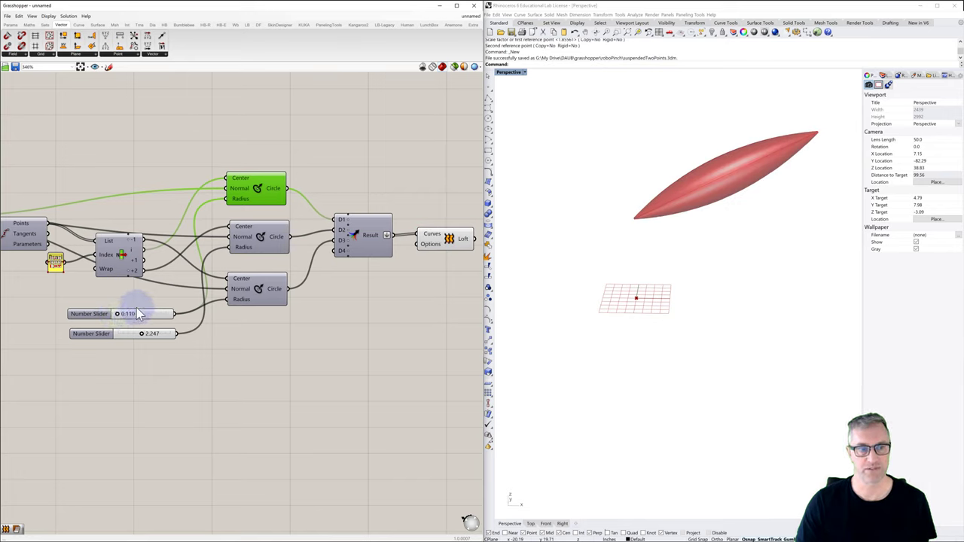
left_click(277, 299)
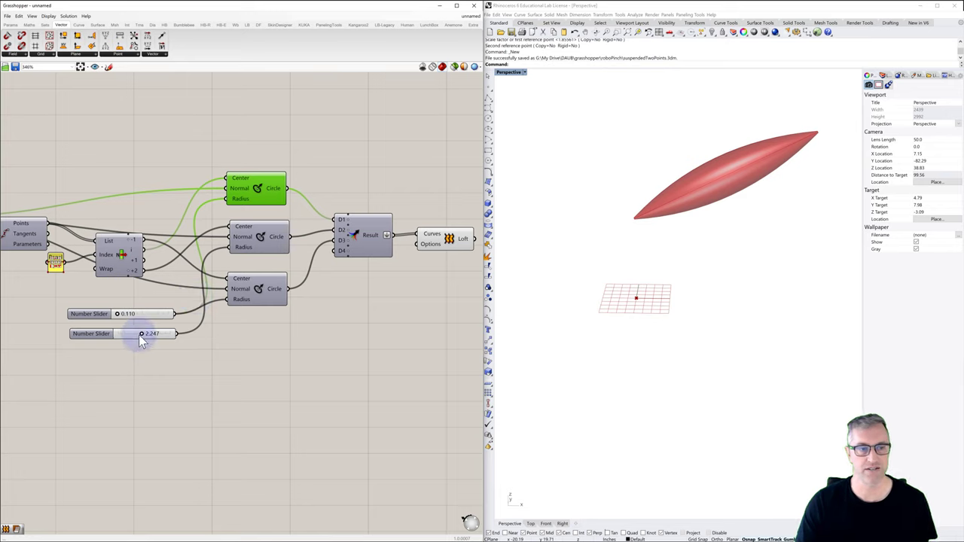
mouse_move(142, 334)
left_mouse_down()
mouse_move(172, 337)
mouse_move(128, 338)
mouse_move(140, 336)
left_mouse_up()
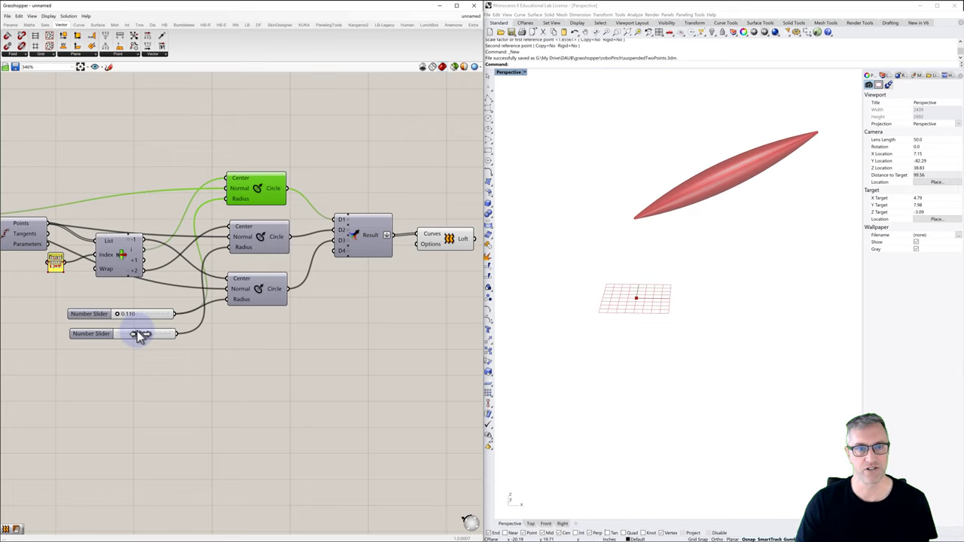
Group all components of the definition, from the point inputs through to the Loft
right_click_drag(368, 319, 199, 319)
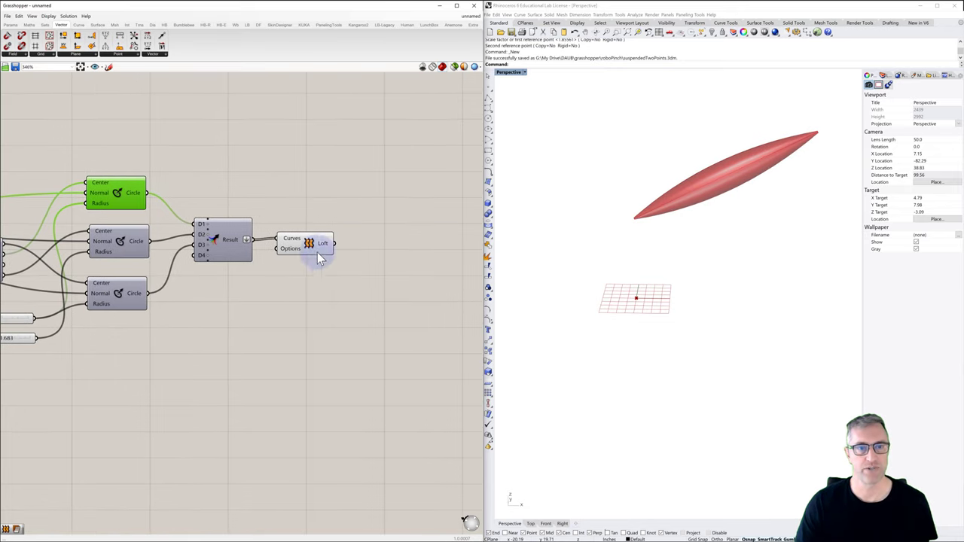
left_click(307, 245)
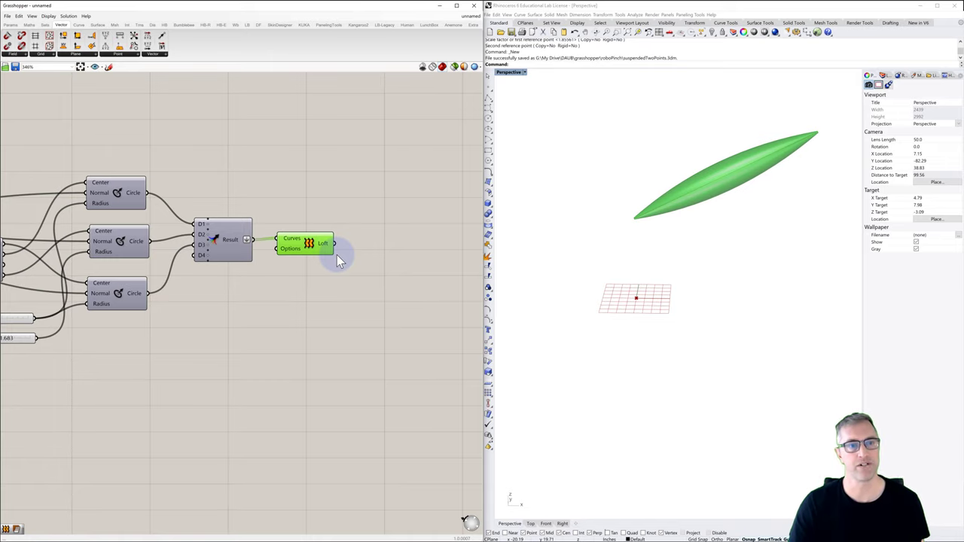
scroll(346, 265, "down", 5)
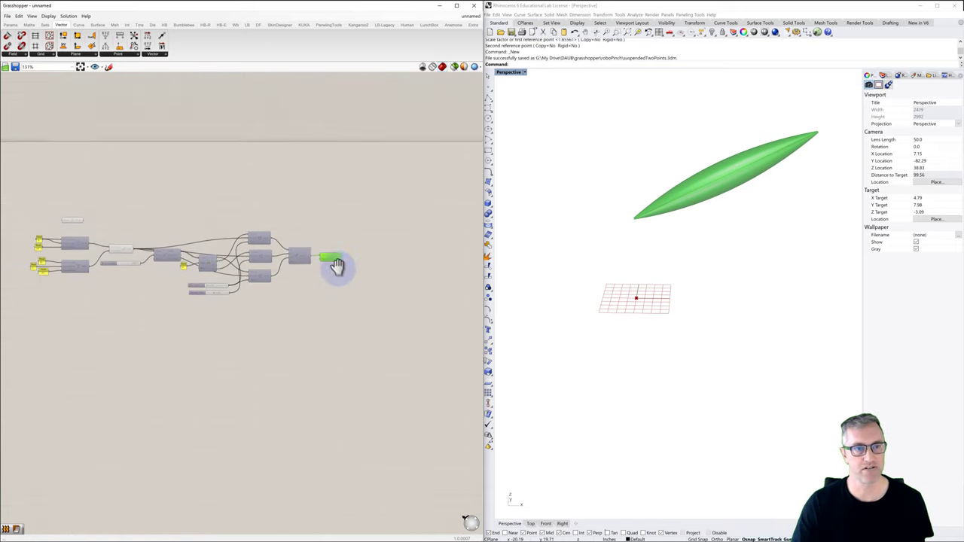
left_click(319, 277)
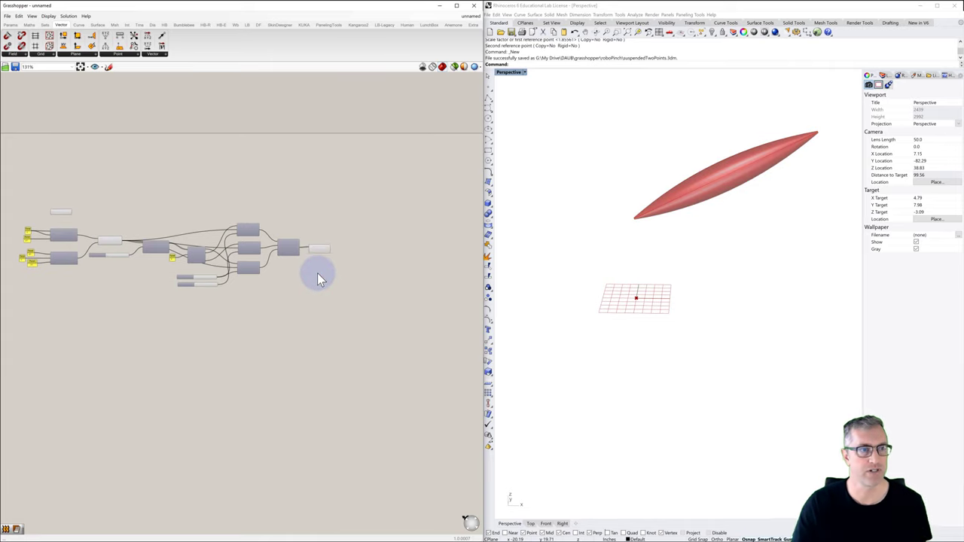
left_click_drag(349, 193, 2, 328)
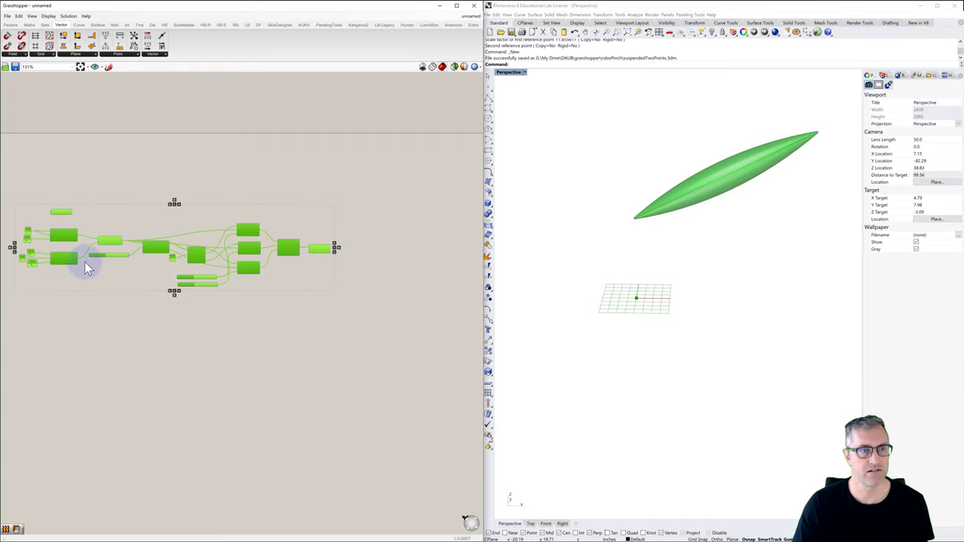
middle_click(119, 218)
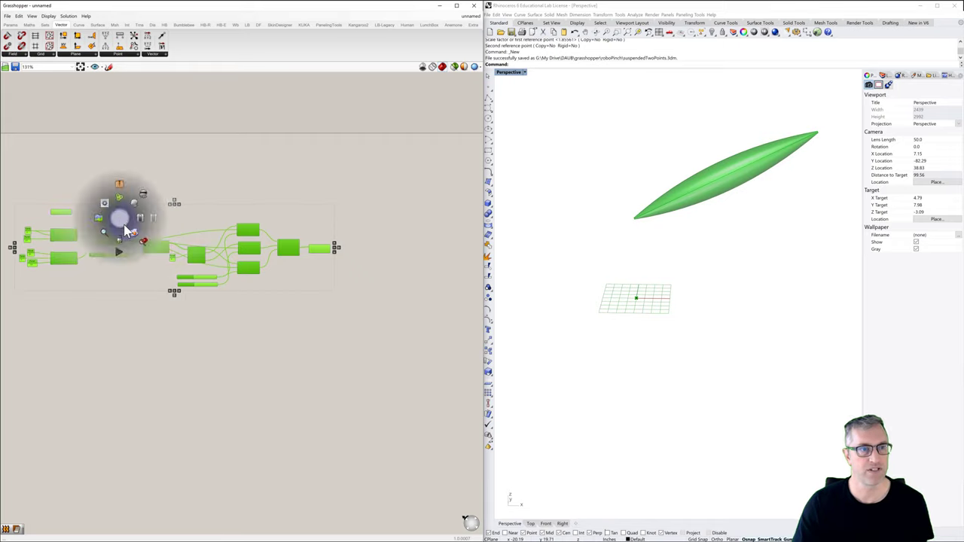
left_click(119, 198)
left_click(186, 175)
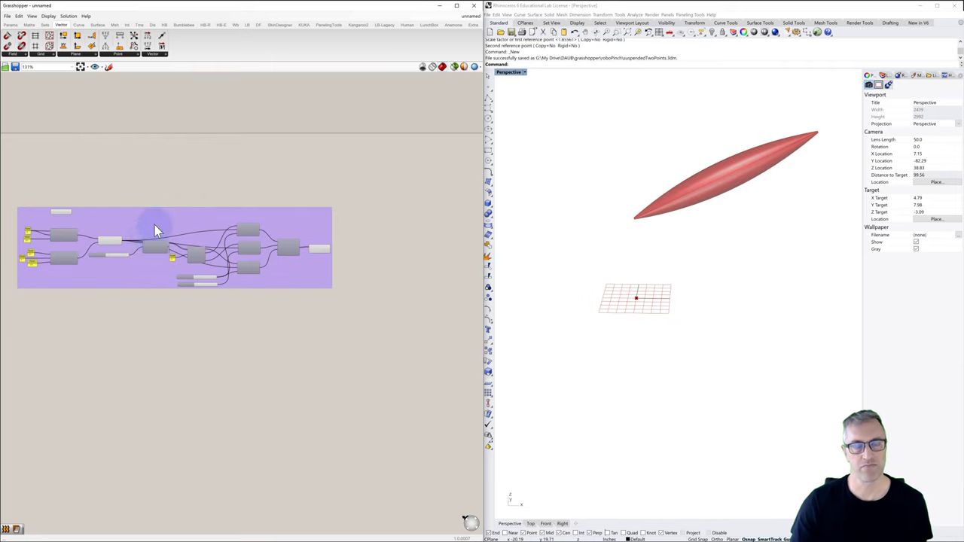
Add a Mesh Surface component outside the group, connect the Loft output to its Surface input, and turn off the Loft's preview
scroll(354, 246, "up", 3)
right_click_drag(354, 246, 301, 251)
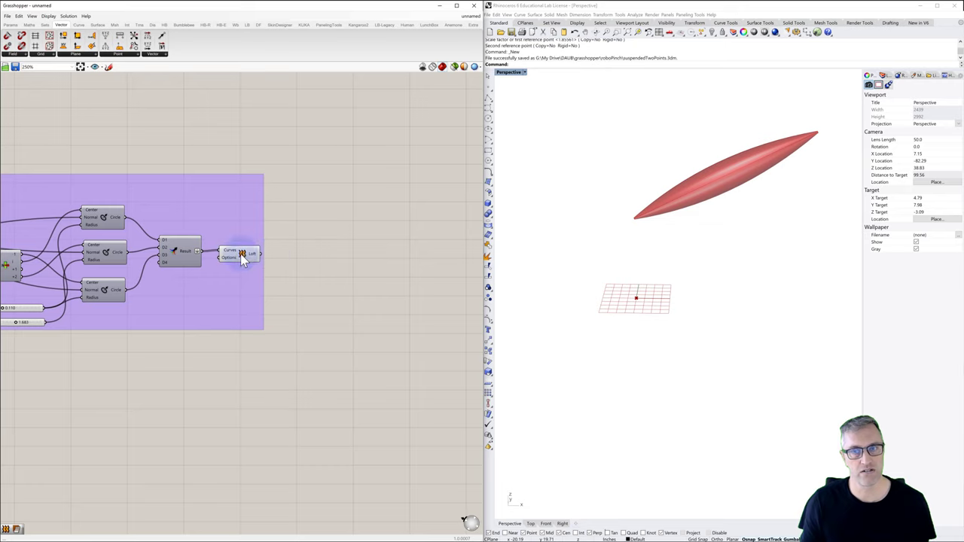
left_click(241, 254)
left_click(317, 254)
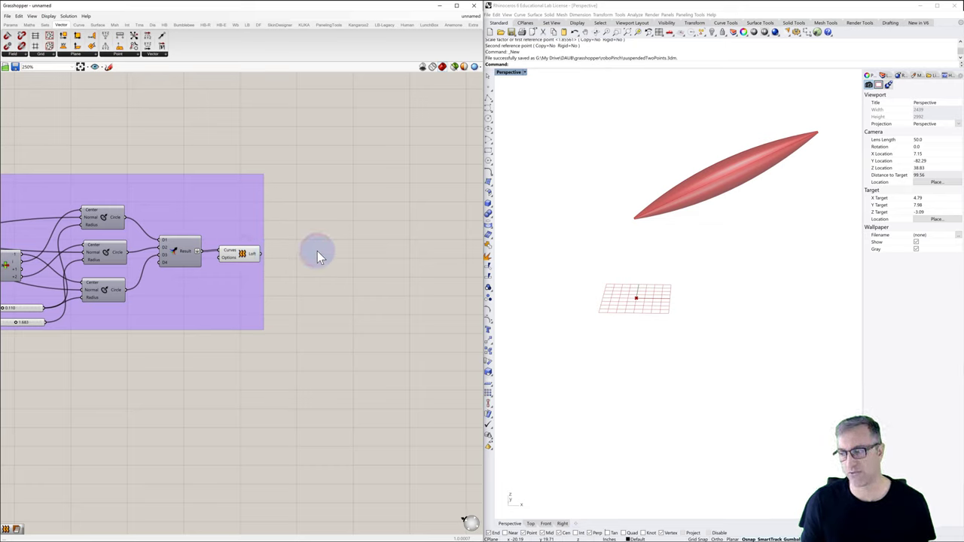
double_click(325, 252)
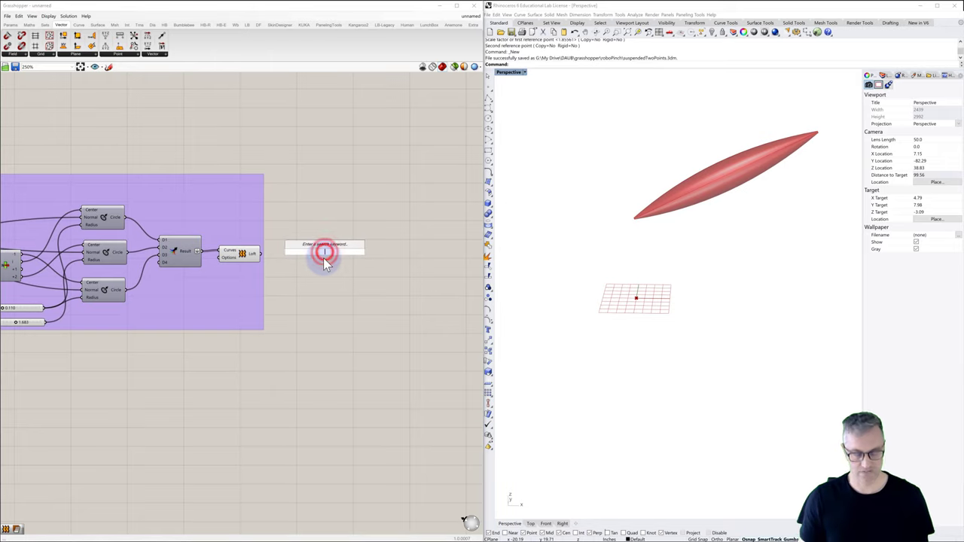
type("mesh")
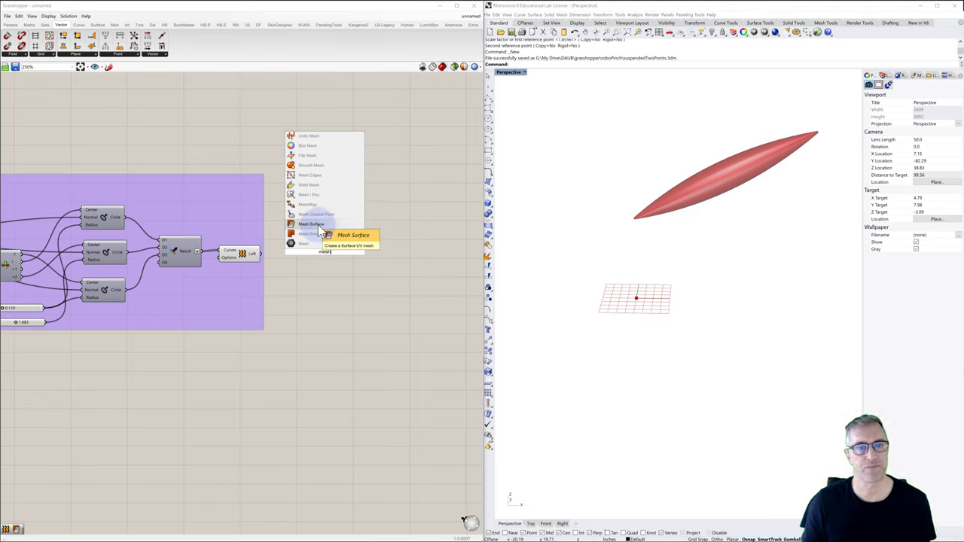
left_click(318, 225)
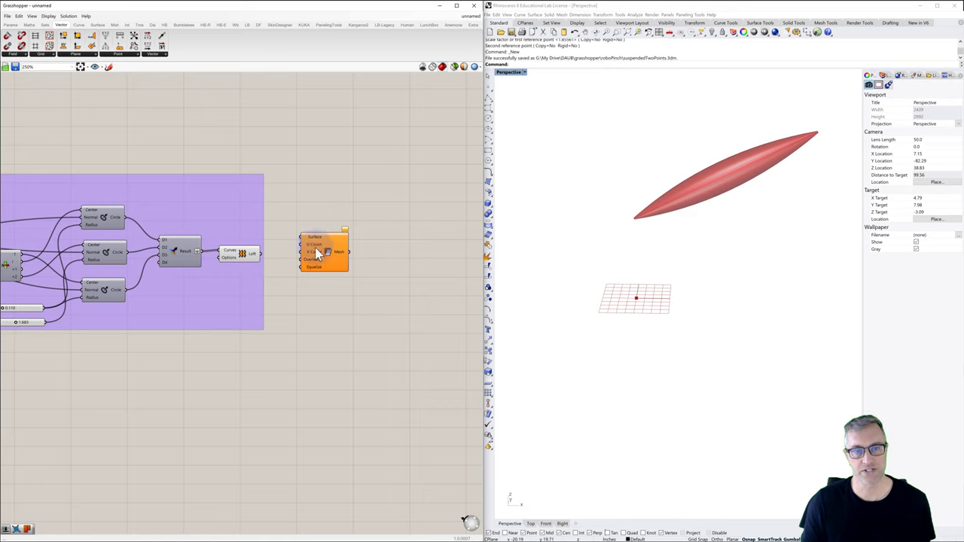
left_click_drag(325, 245, 324, 249)
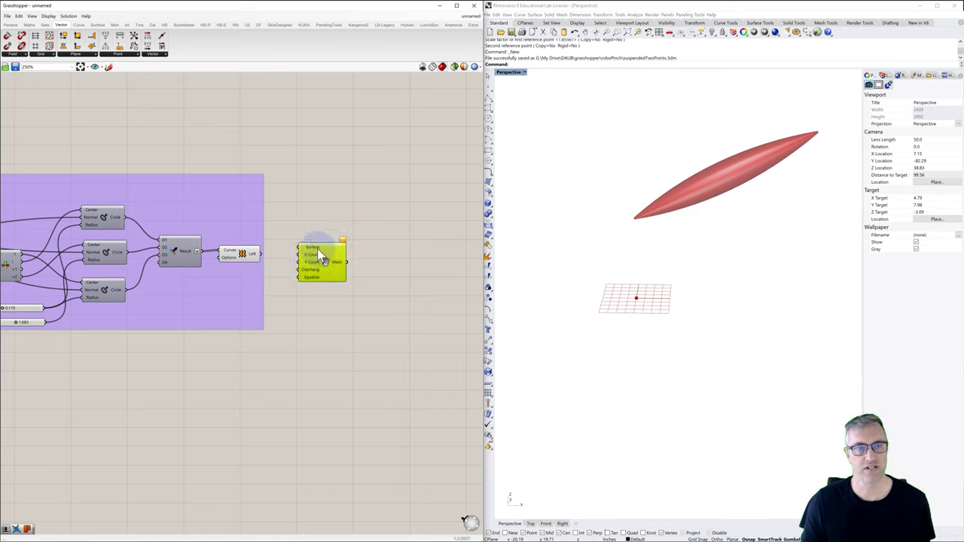
left_click_drag(259, 253, 331, 254)
left_click(249, 257)
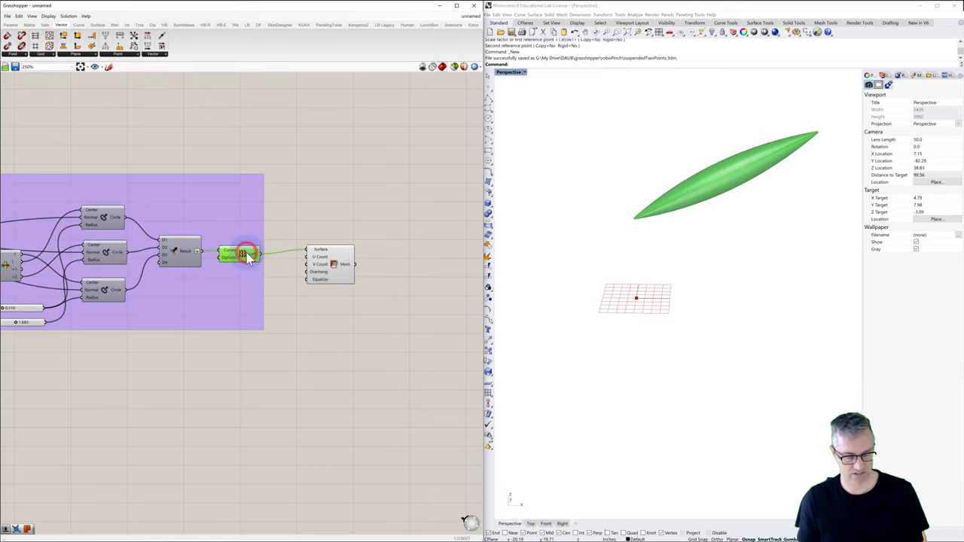
left_click(339, 217)
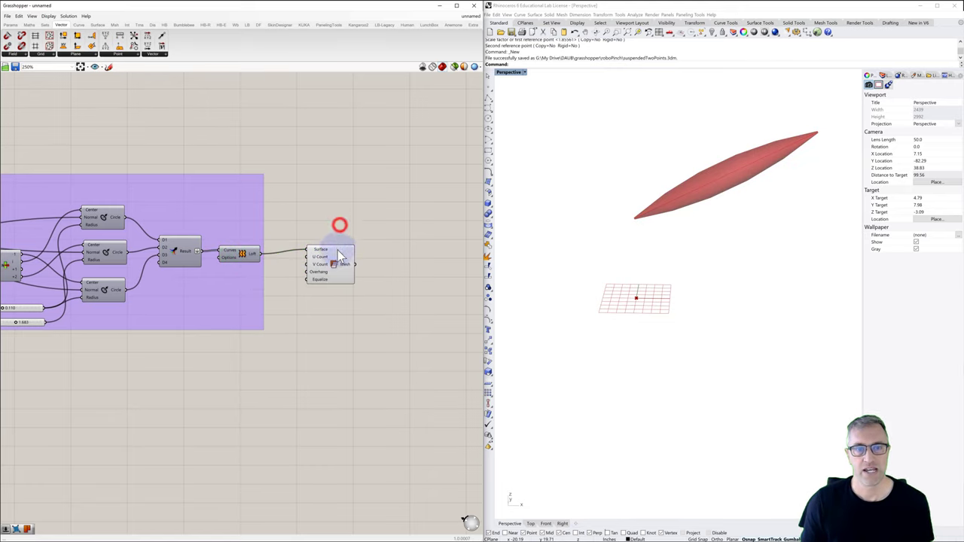
Move the Mesh Surface component farther from the group to leave space in front of its inputs
left_click_drag(339, 252, 367, 261)
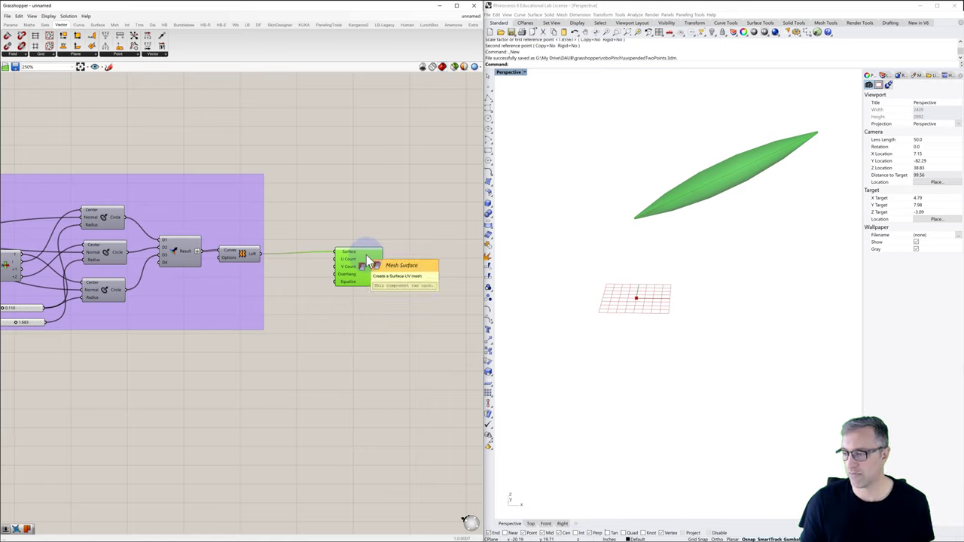
left_click(334, 285)
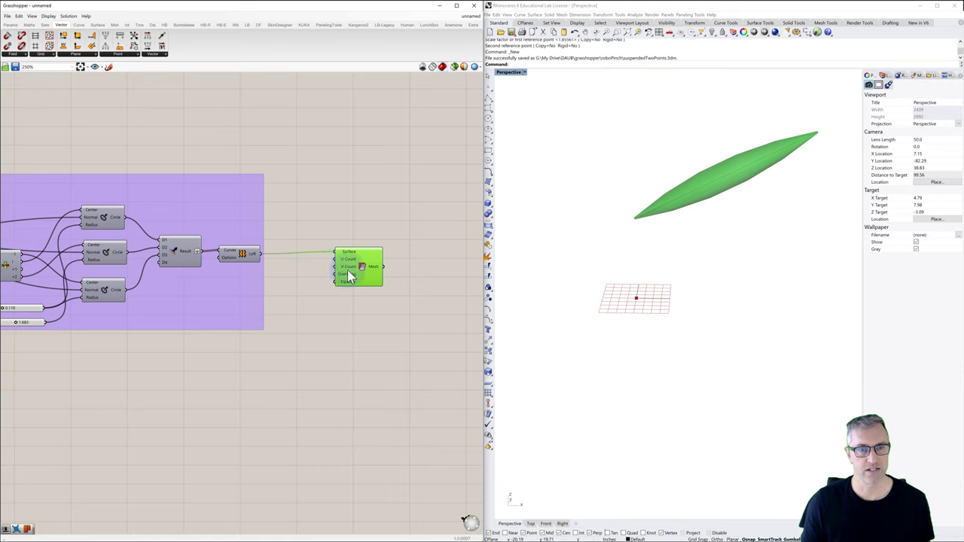
left_click_drag(346, 270, 397, 273)
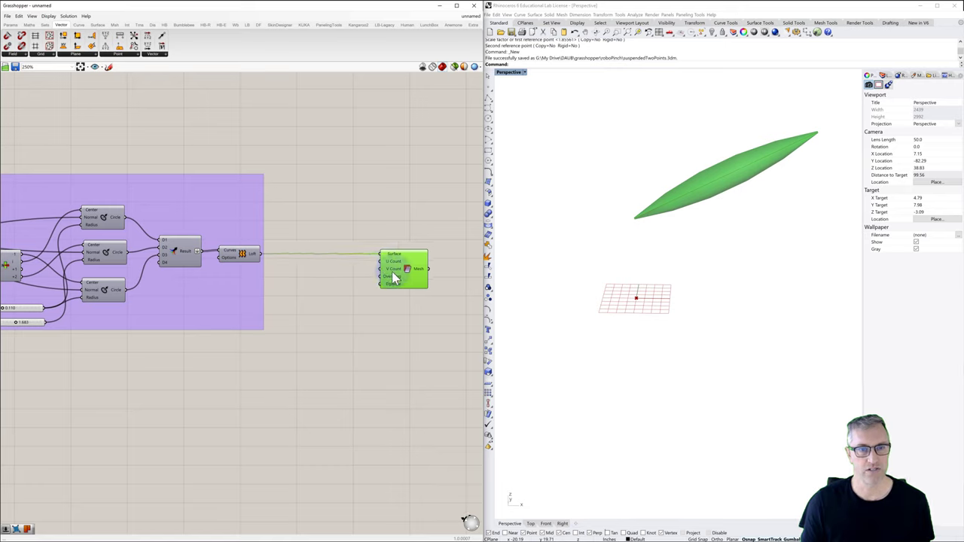
Add two number Panels in front of Mesh Surface and connect them to its U Count and V Count inputs
left_click(311, 278)
double_click(311, 278)
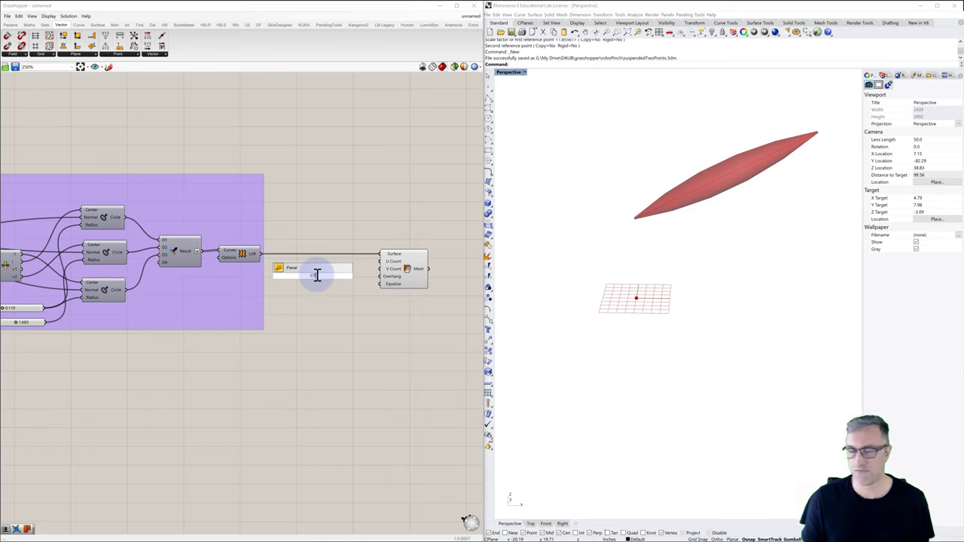
key("Return")
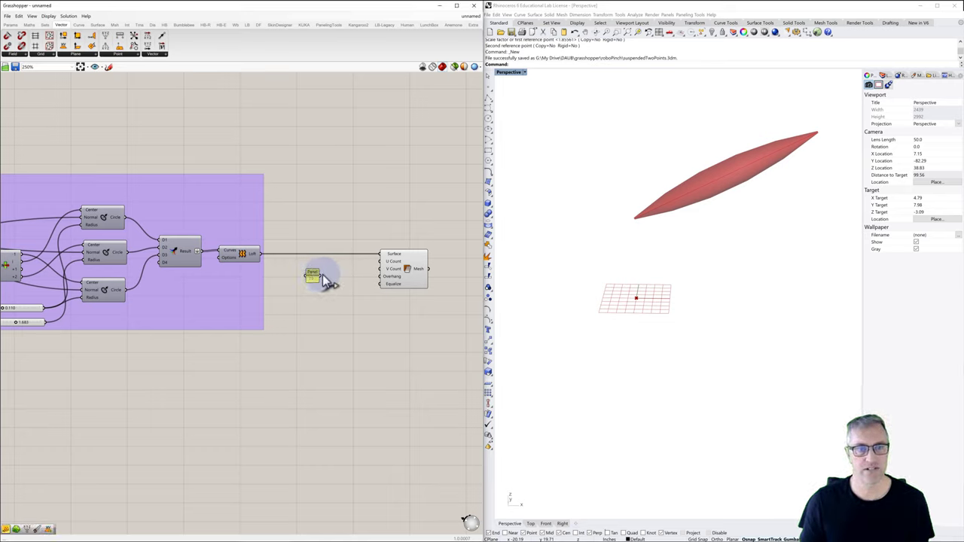
left_click_drag(320, 276, 370, 269)
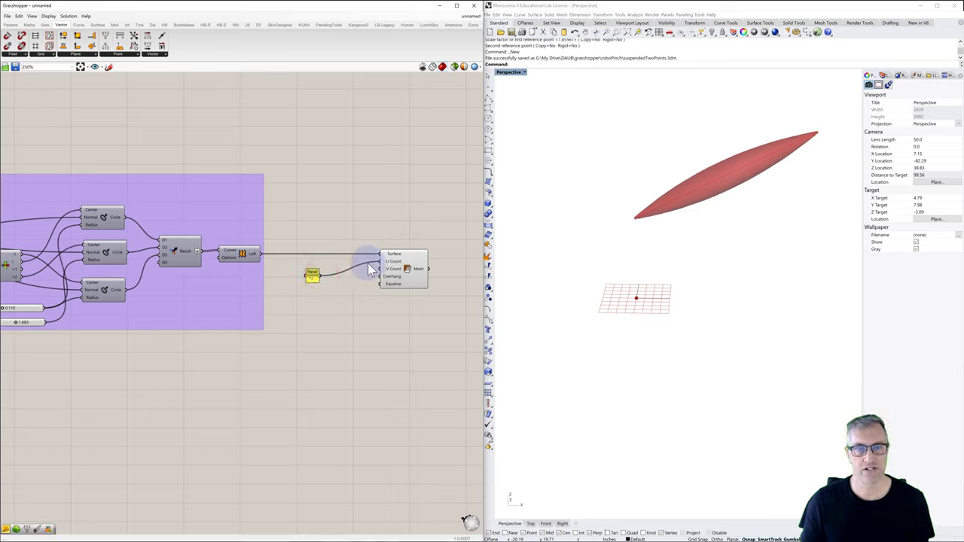
double_click(319, 298)
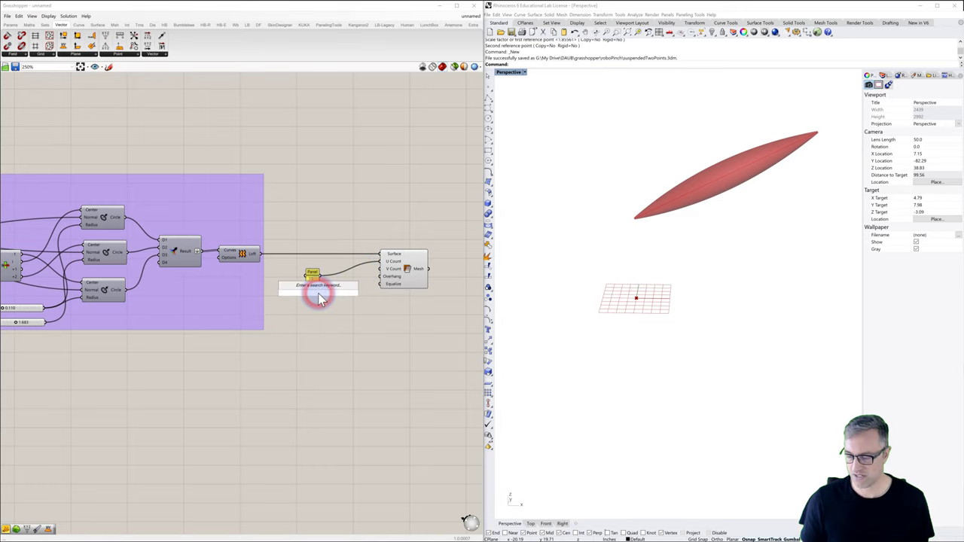
key("Return")
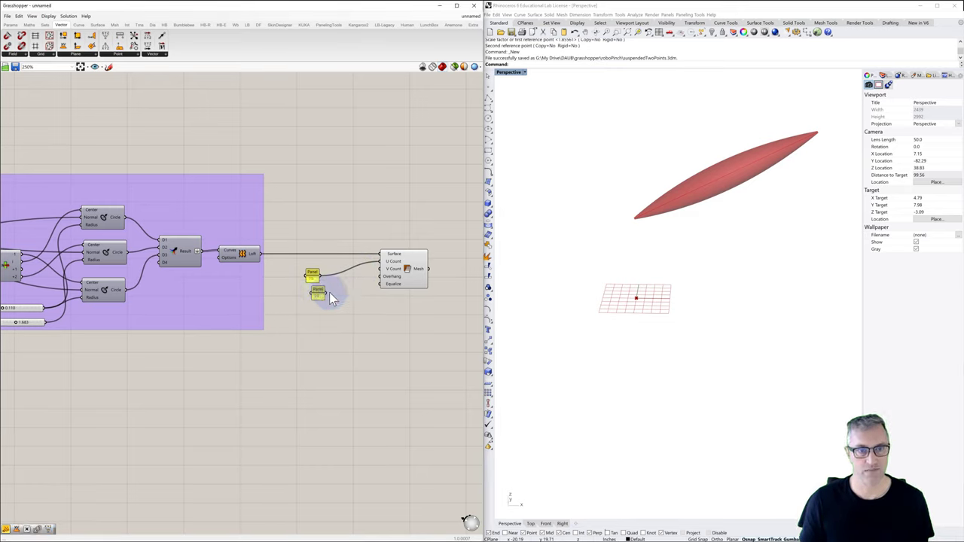
left_click_drag(326, 292, 382, 261)
left_click(408, 264)
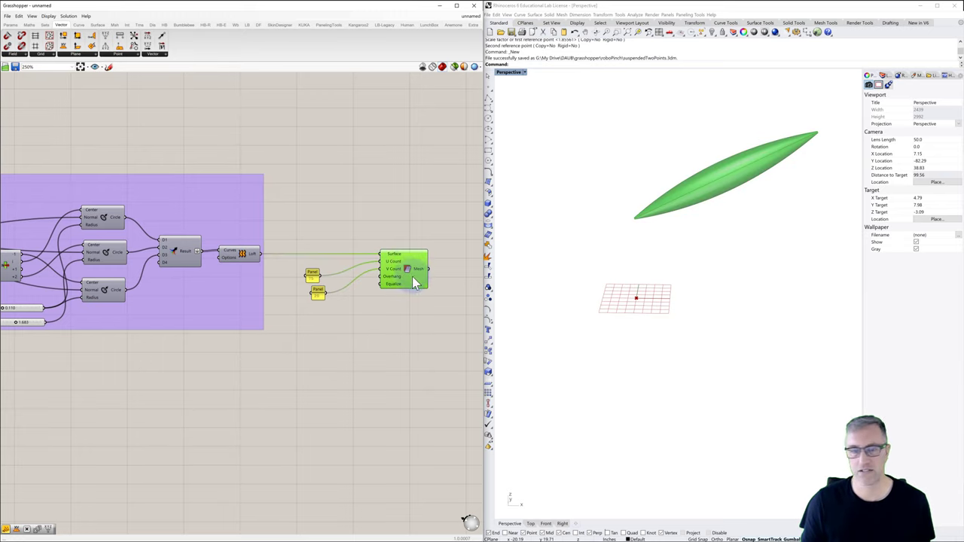
Add a Deconstruct Mesh component after Mesh Surface and connect the Mesh output to its Mesh input
right_click_drag(414, 279, 330, 281)
left_click(389, 275)
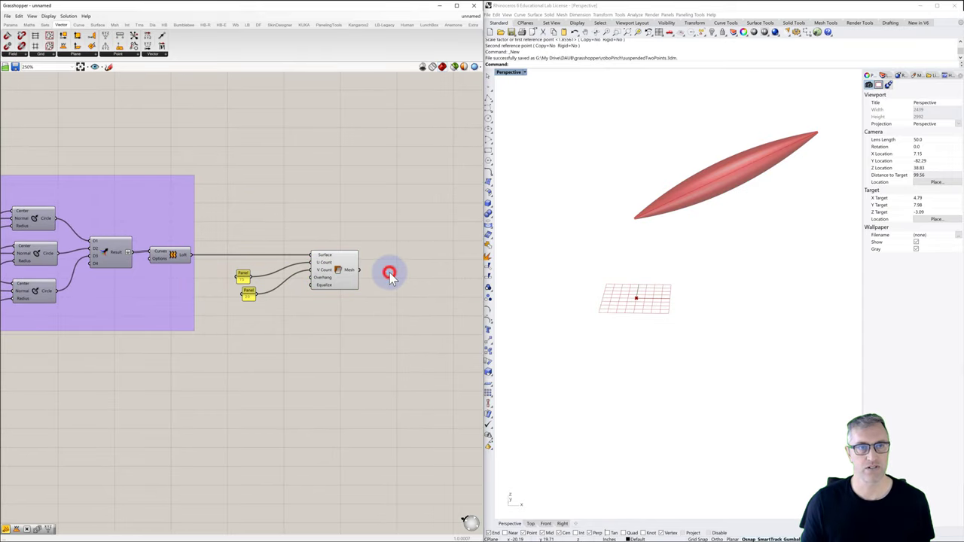
left_click(403, 269)
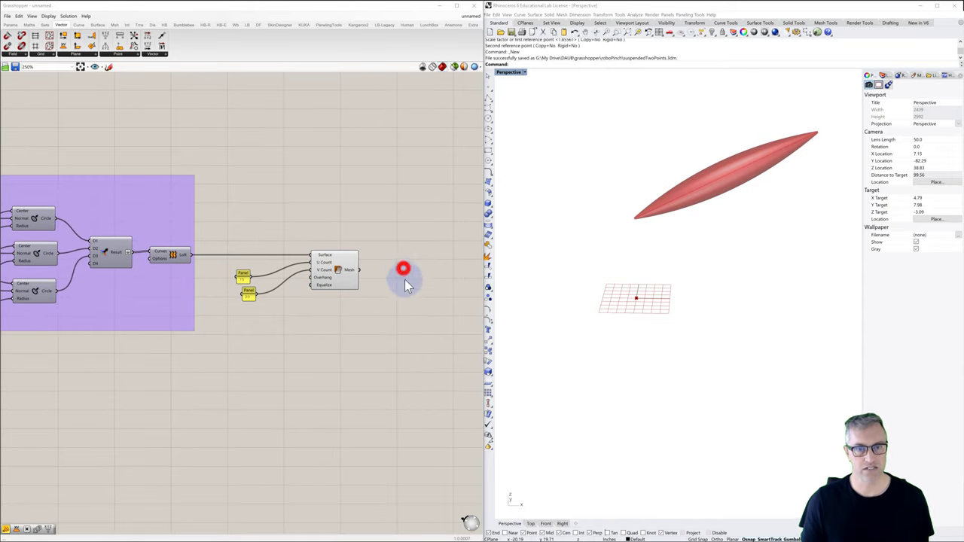
type("deconstr")
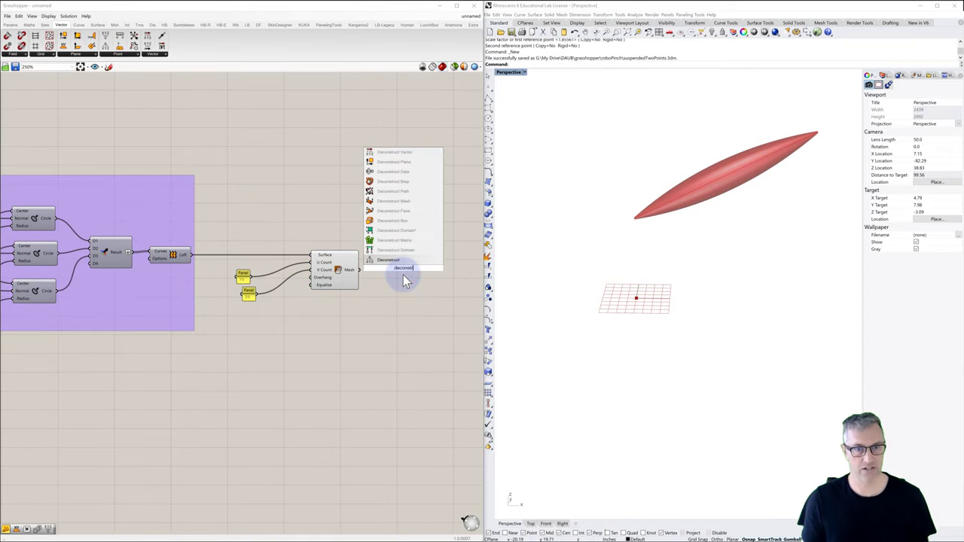
left_click(395, 202)
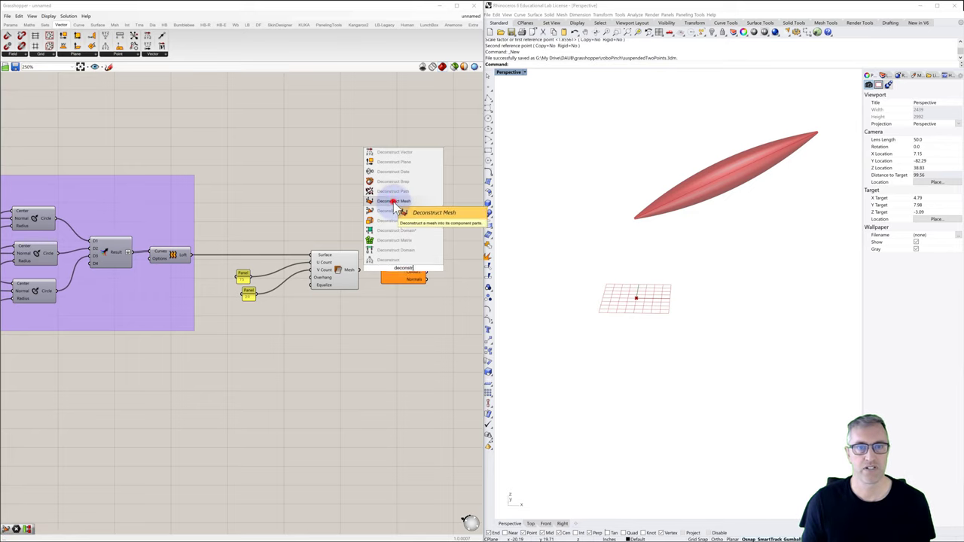
left_click_drag(360, 270, 384, 268)
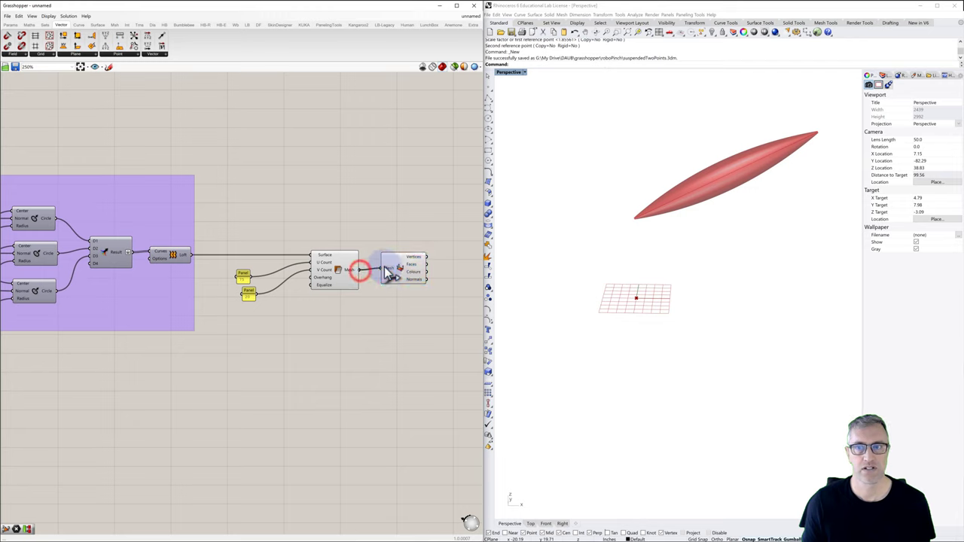
Enter lower values in the V Count and U Count panels to make the mesh coarser
scroll(716, 192, "up", 2)
scroll(716, 193, "up", 2)
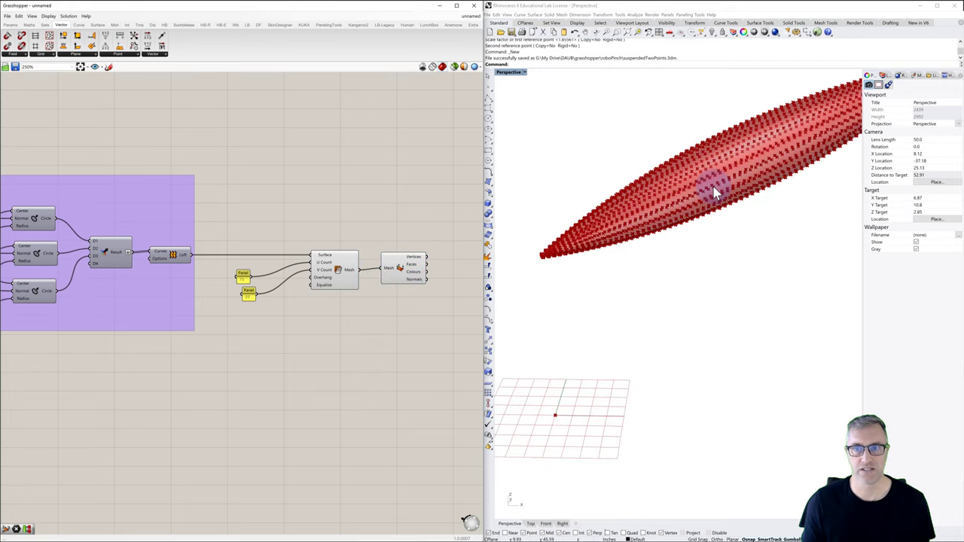
double_click(249, 298)
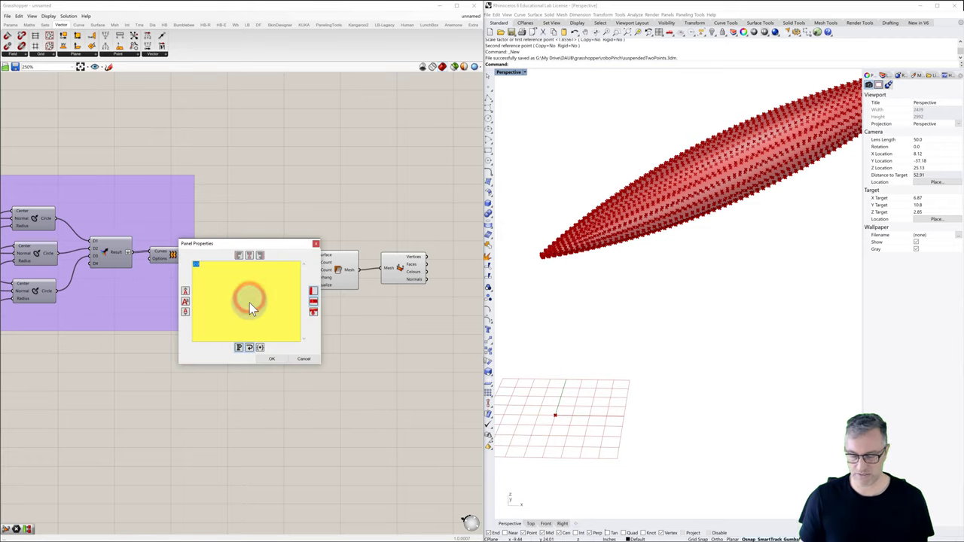
left_click(250, 303)
left_click(274, 360)
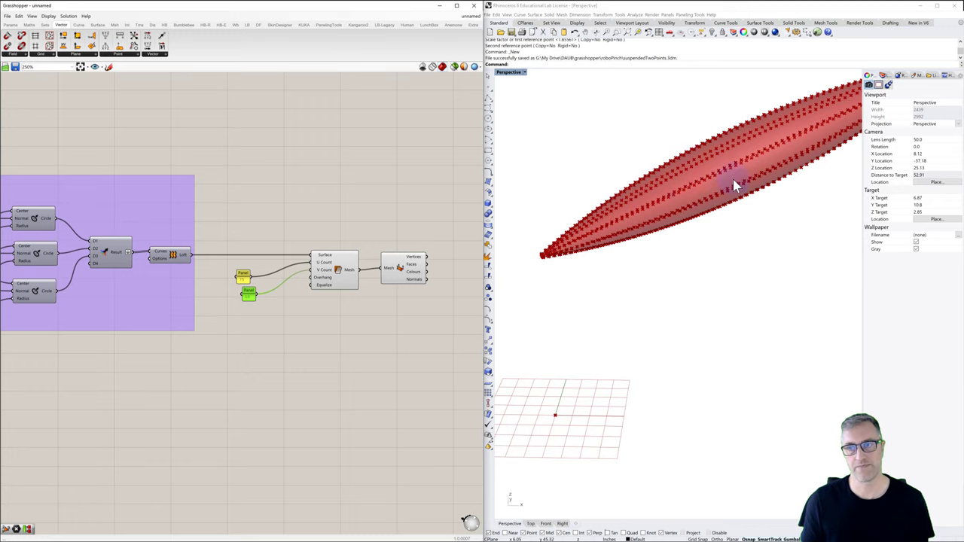
double_click(243, 280)
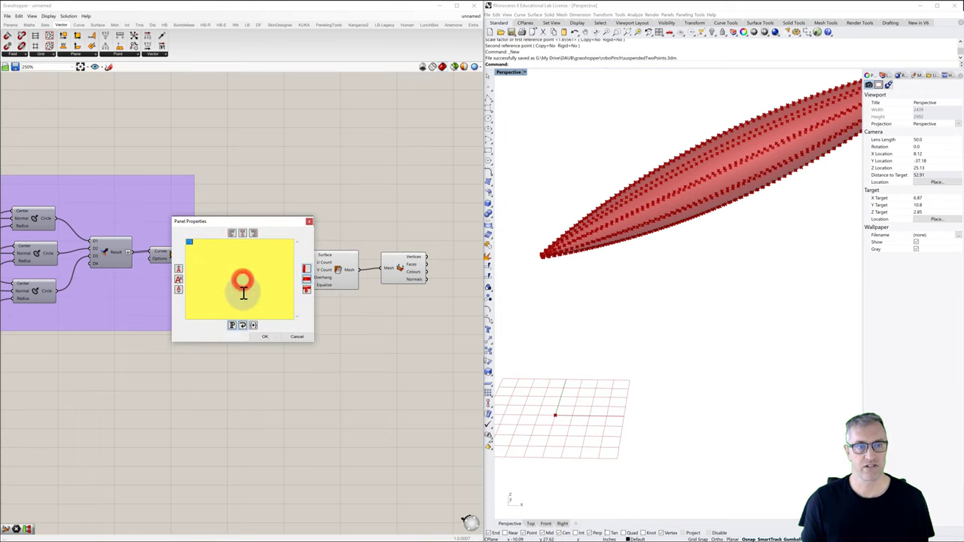
left_click(265, 337)
scroll(657, 237, "down", 3)
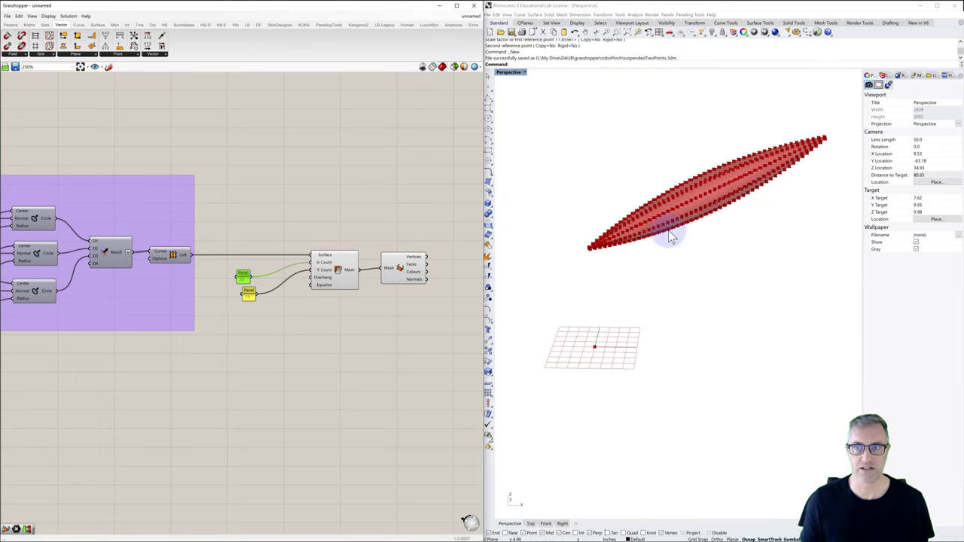
right_click_drag(668, 237, 696, 226)
scroll(695, 220, "up", 2)
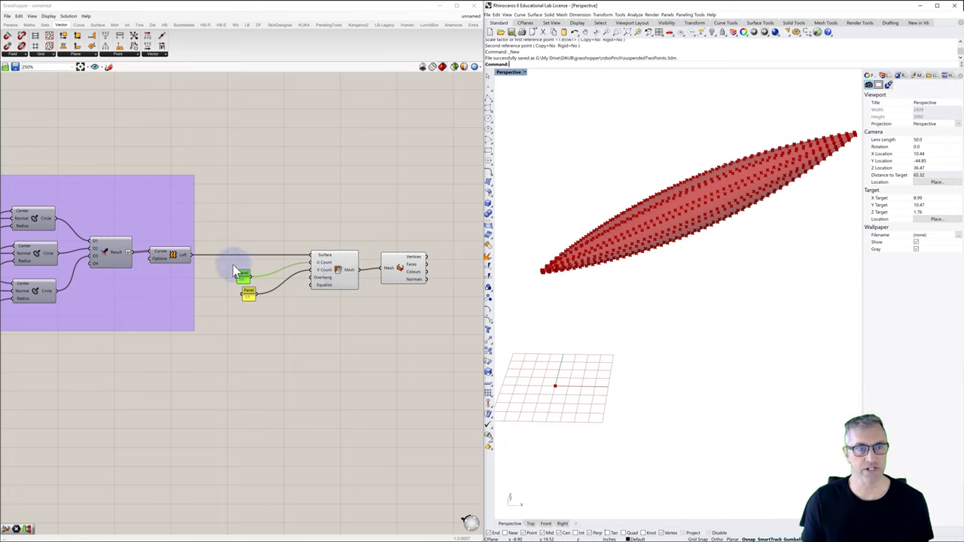
Align the U Count and V Count panels in a vertical column close to the Mesh Surface inputs
left_click_drag(230, 262, 255, 297)
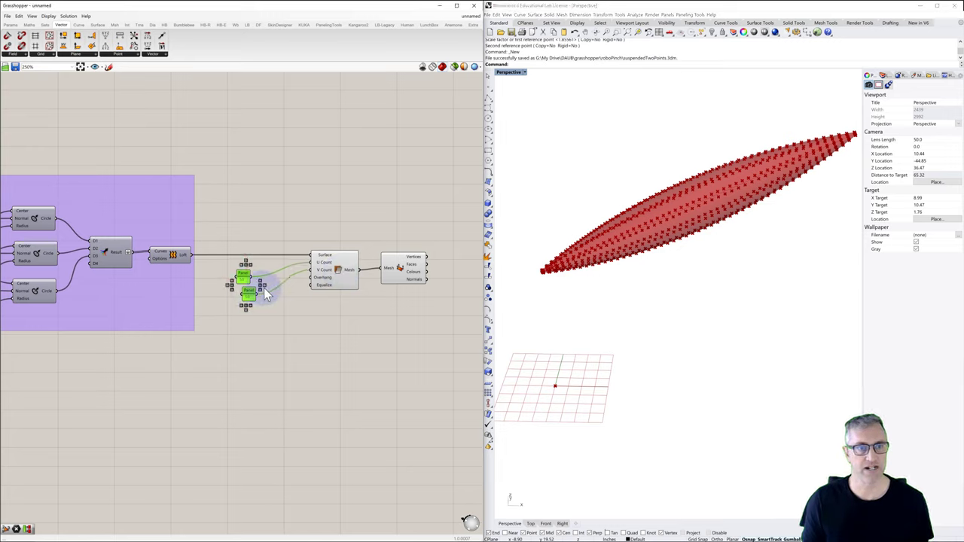
left_click(263, 287)
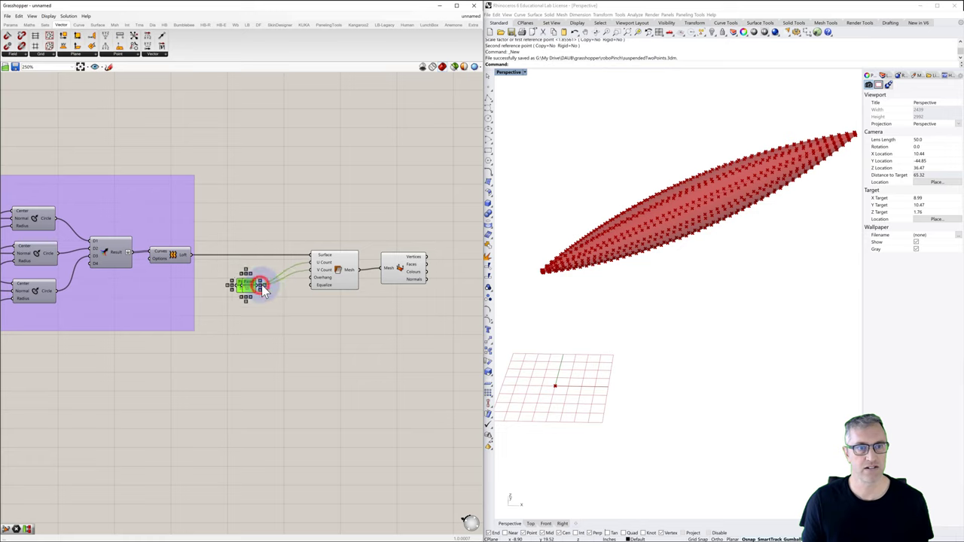
left_click(273, 256)
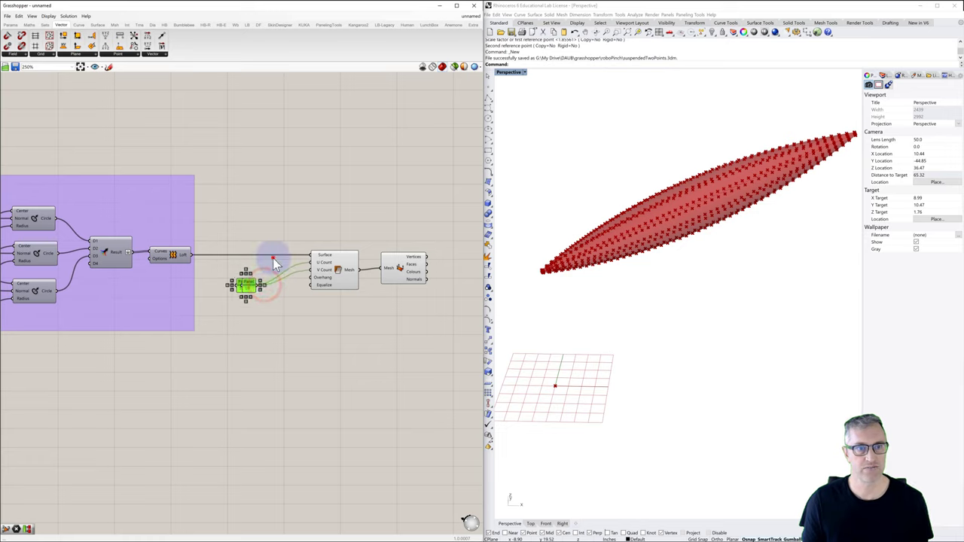
left_click_drag(250, 274, 269, 281)
left_click(259, 301)
left_click(287, 320)
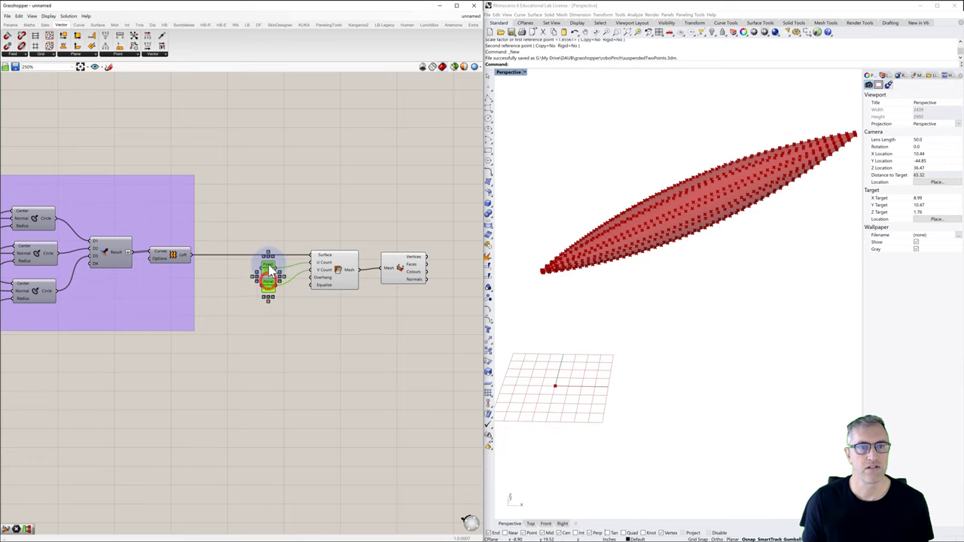
left_click(301, 300)
Hide the Mesh Surface preview to examine the deconstructed mesh vertices alone, and turn it back on
right_click_drag(338, 280, 270, 262)
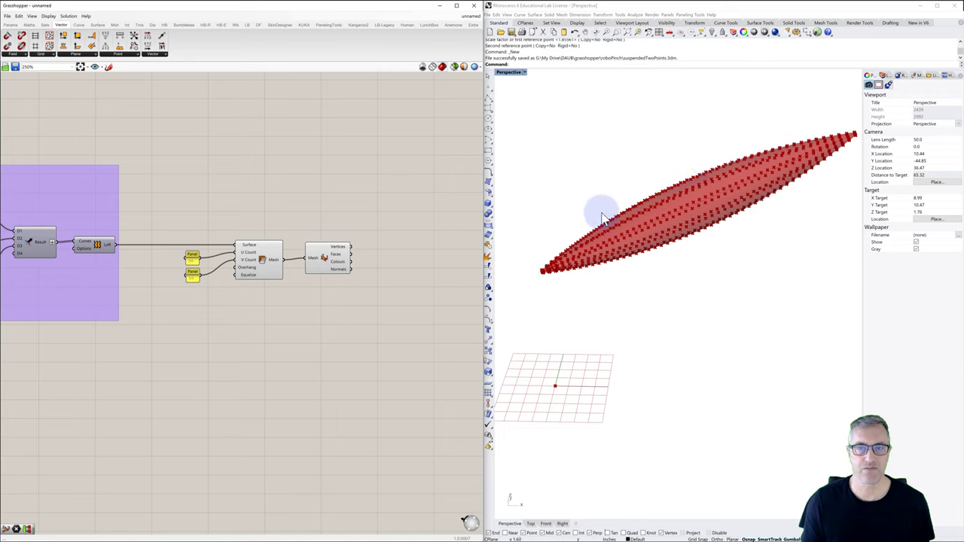
left_click(324, 258)
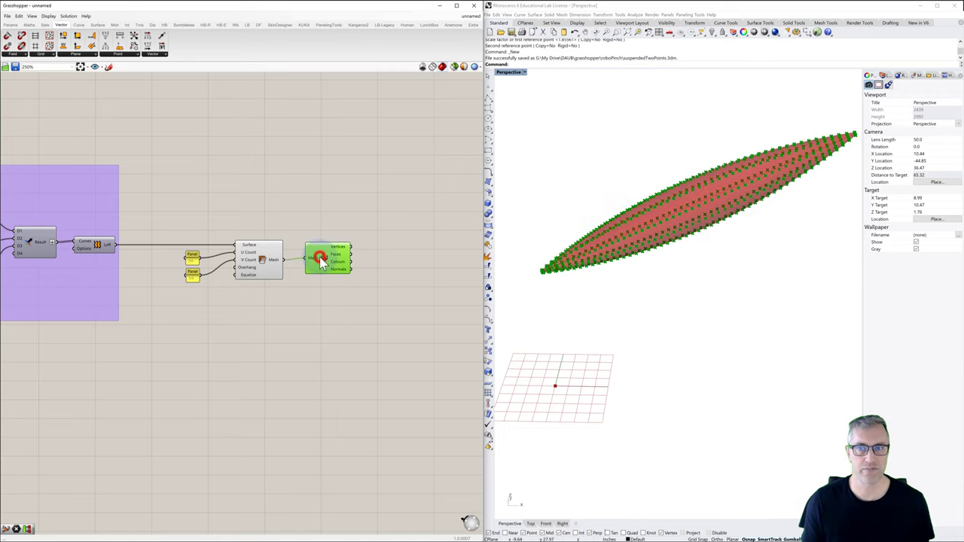
left_click(260, 260)
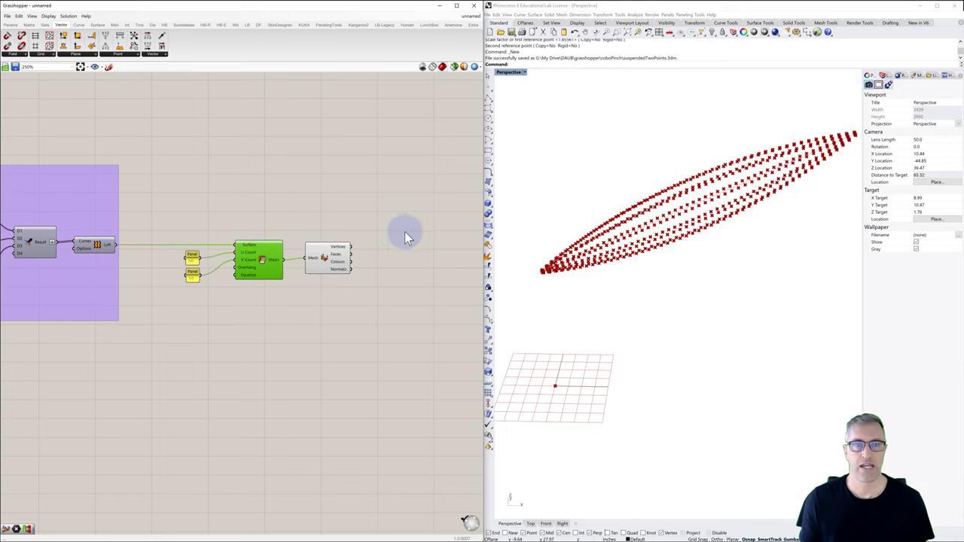
left_click(262, 254)
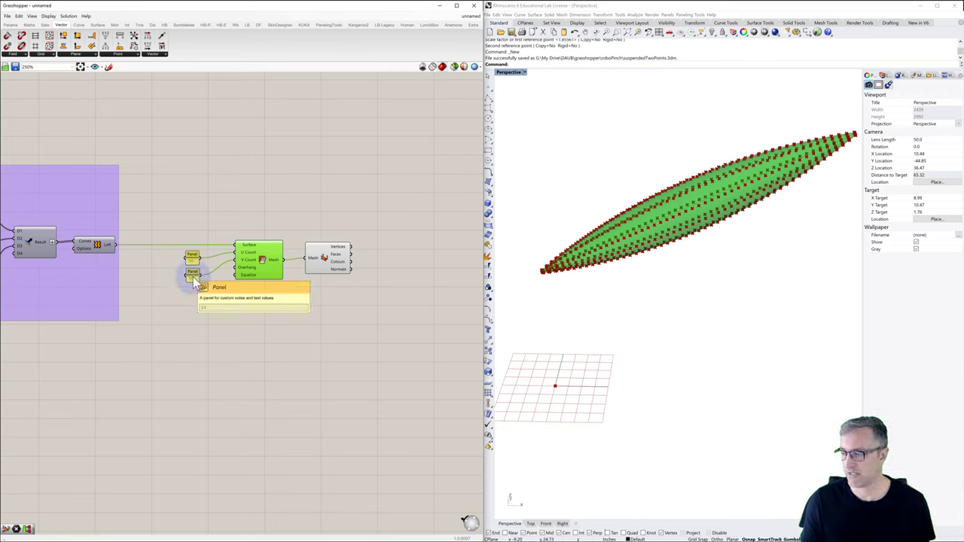
Place a Partition List component beyond Deconstruct Mesh and connect the Vertices output to its List input
right_click_drag(371, 267, 328, 265)
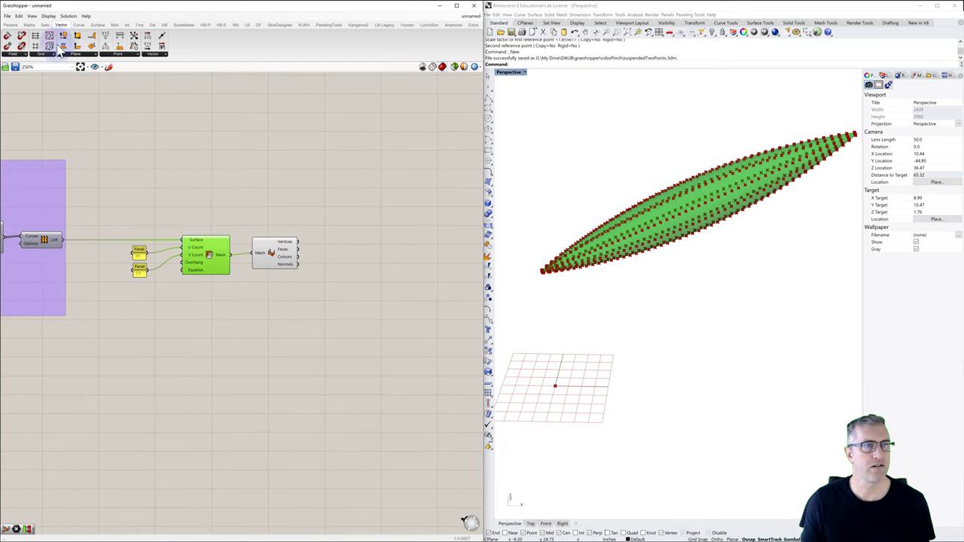
left_click(44, 25)
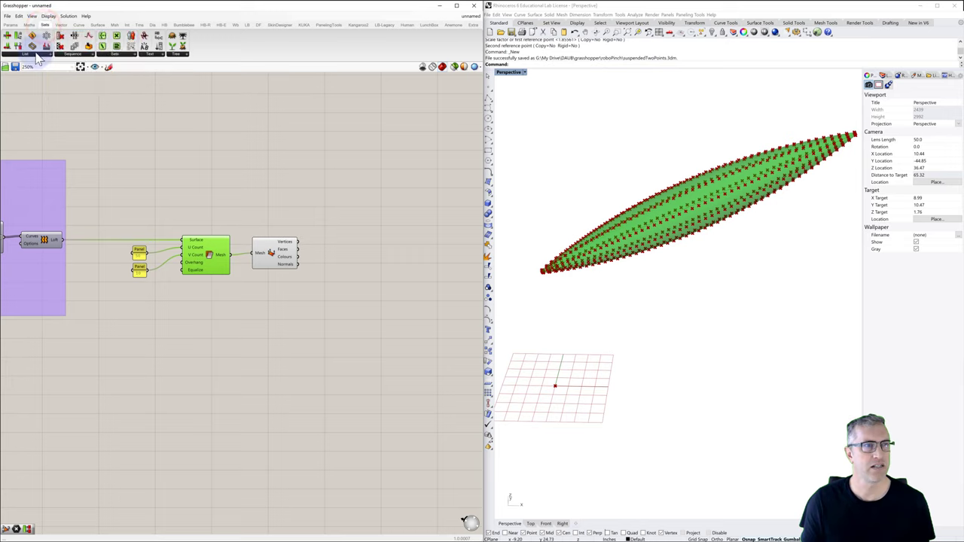
left_click(33, 55)
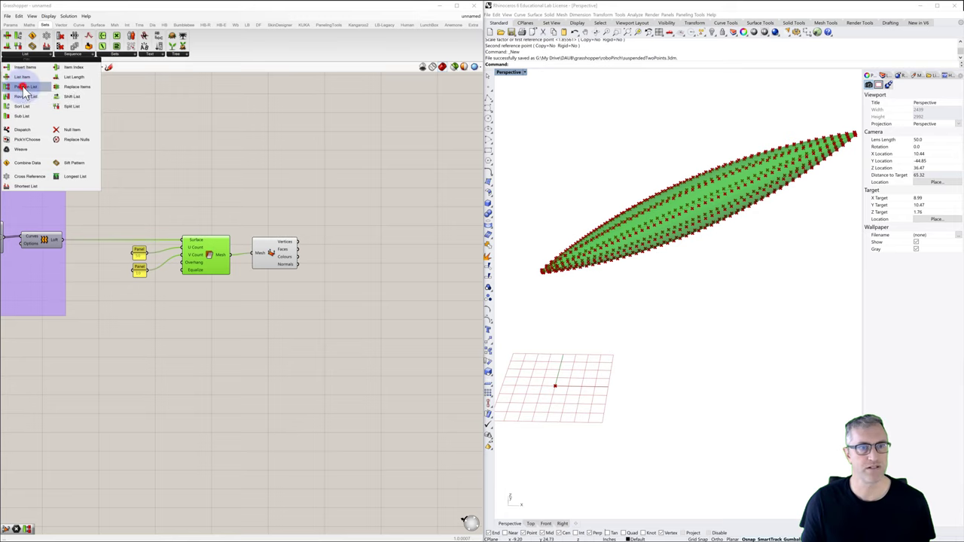
left_click(24, 88)
left_click(345, 268)
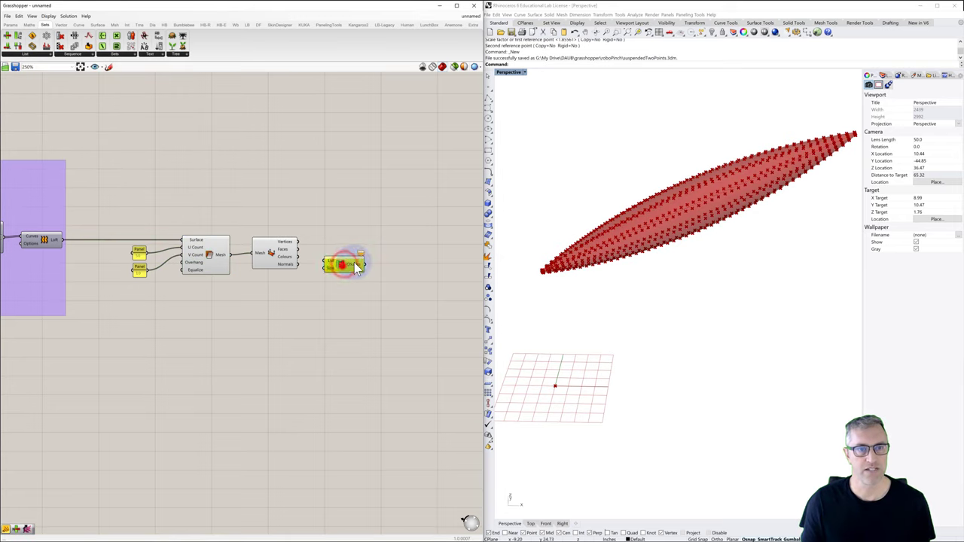
left_click_drag(297, 241, 347, 292)
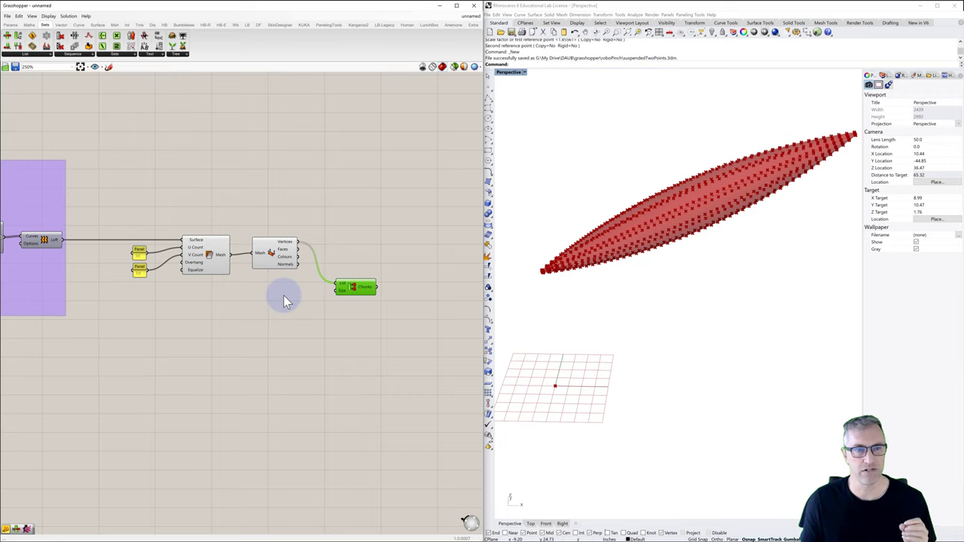
left_click(346, 296)
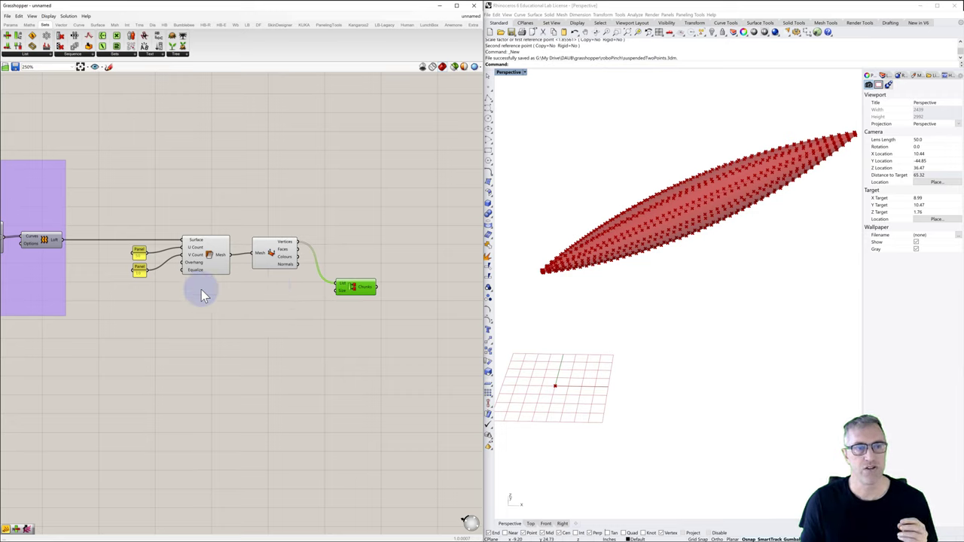
Place an Expression component below Mesh Surface, remove its y input, and connect the V Count panel to its x input
double_click(252, 303)
type("expression")
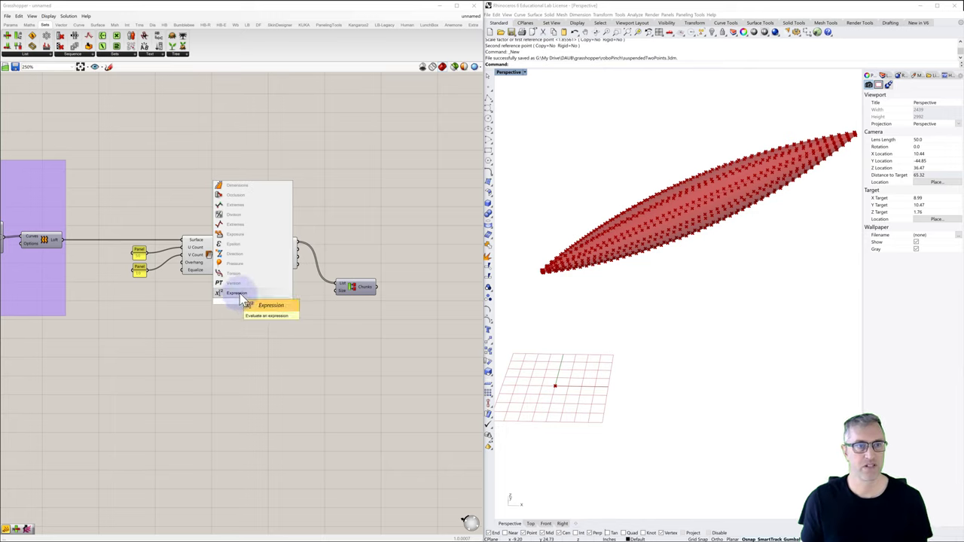
left_click(238, 293)
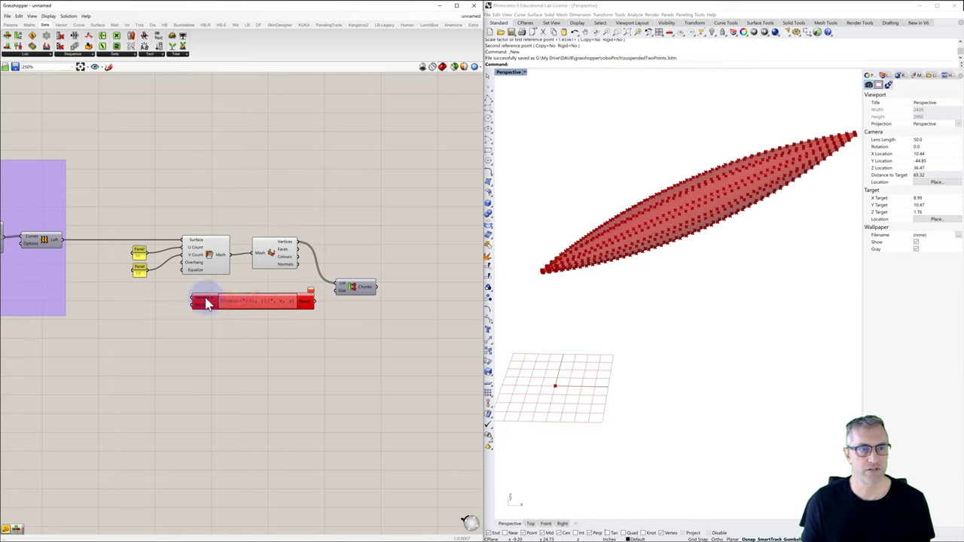
right_click(207, 303)
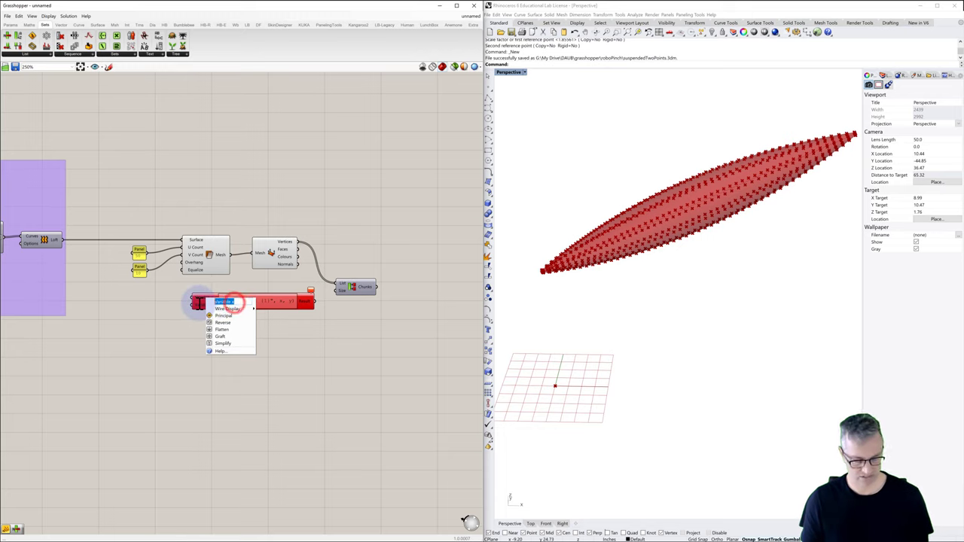
left_click(162, 327)
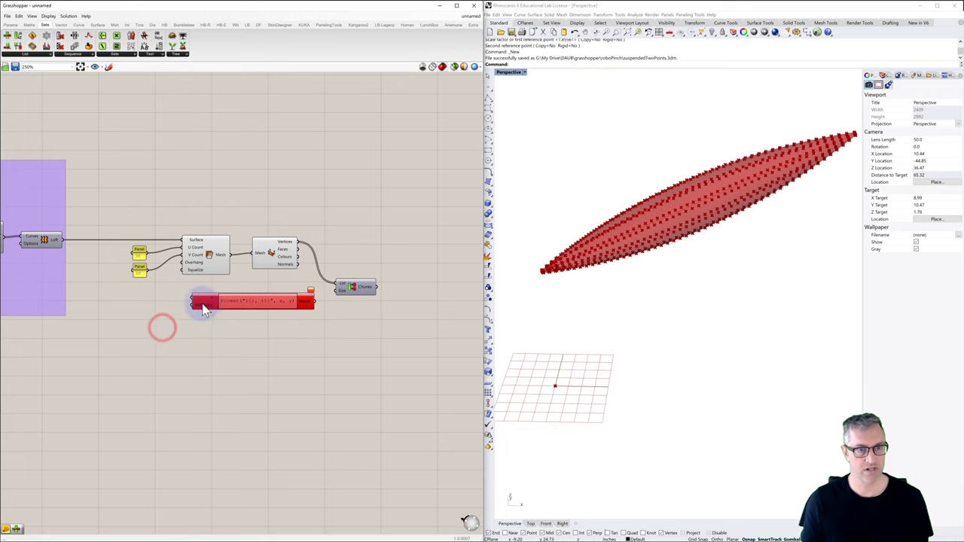
scroll(205, 309, "up", 5)
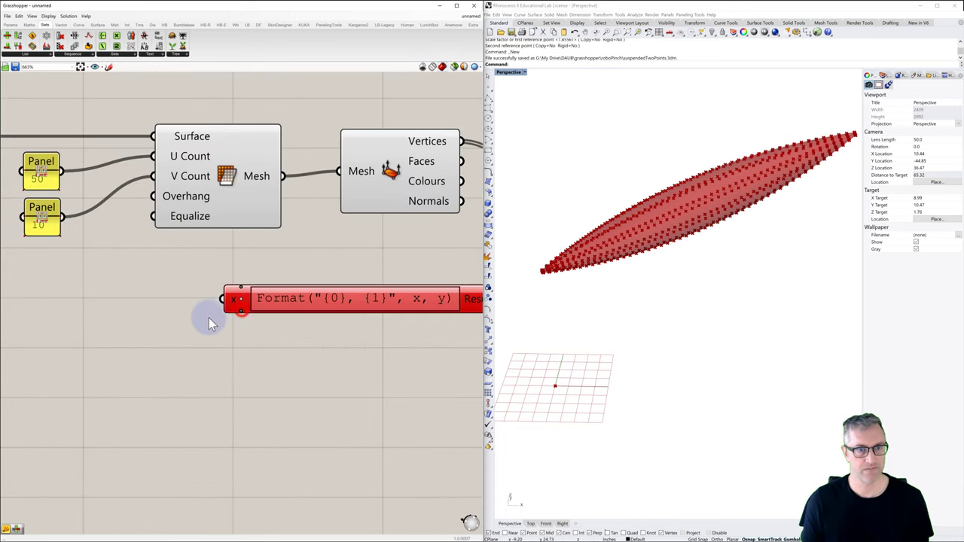
scroll(205, 316, "down", 3)
left_click_drag(118, 258, 218, 306)
right_click_drag(205, 324, 167, 324)
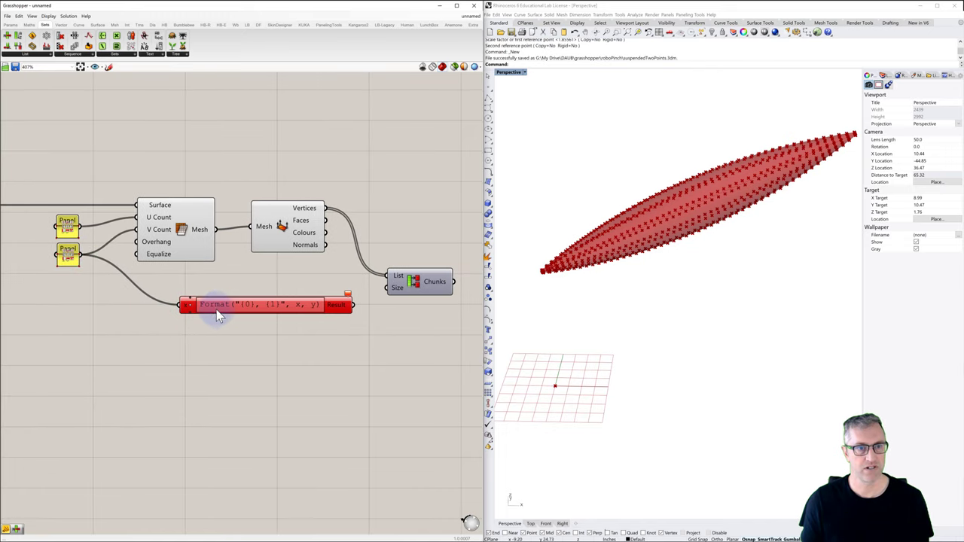
Replace the Expression component's formula with x+1
double_click(217, 310)
left_click_drag(240, 314, 92, 311)
type("x+1")
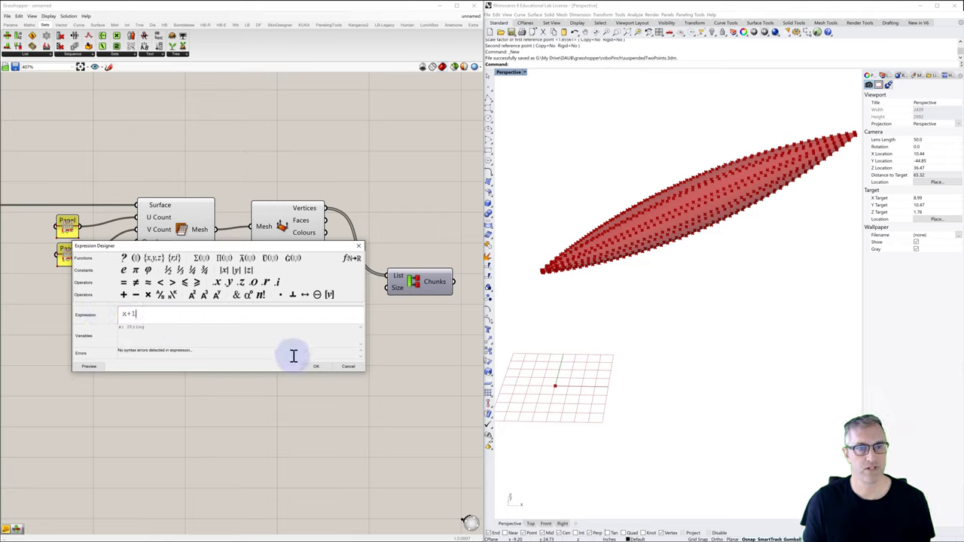
left_click(316, 366)
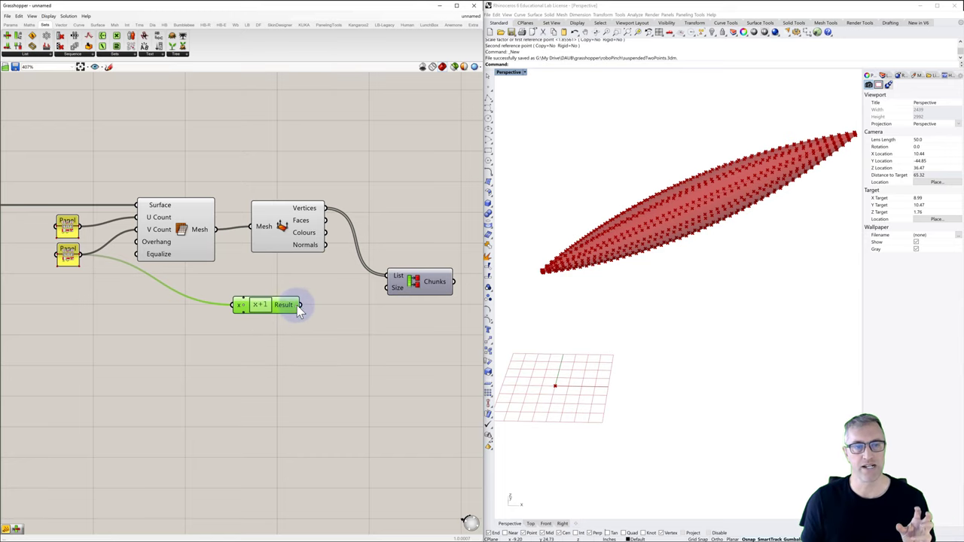
Move the Expression component closer to Partition List and connect its Result output to the Size input
left_click_drag(286, 306, 320, 306)
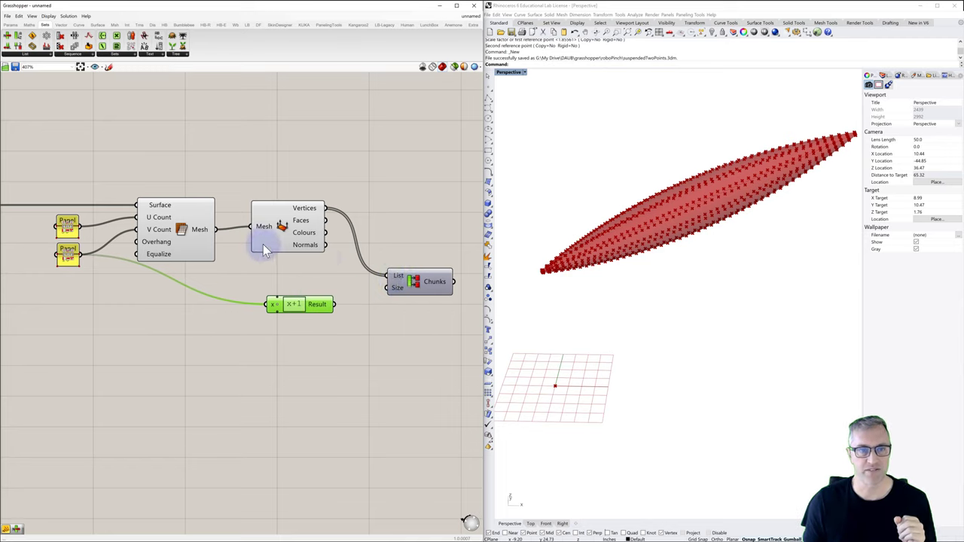
right_click(396, 290)
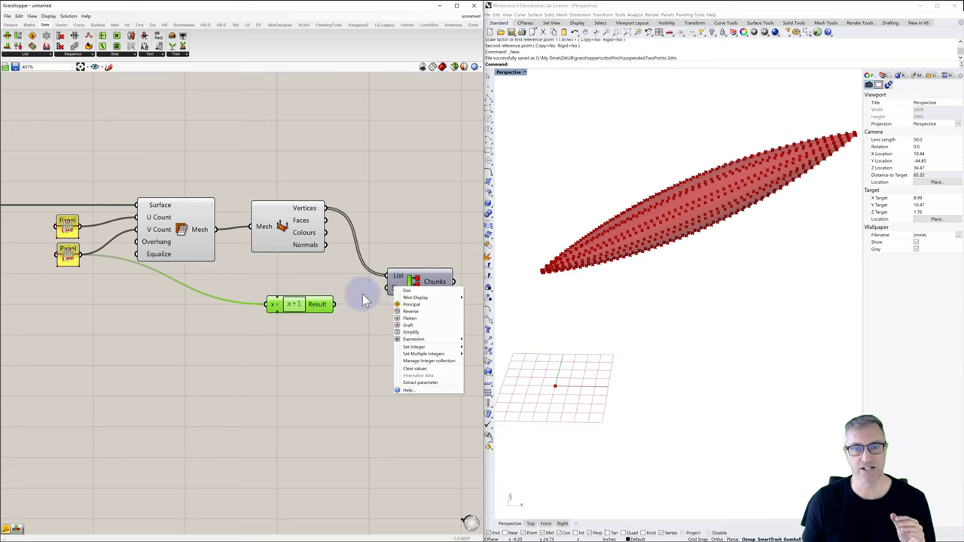
left_click(362, 294)
left_click_drag(391, 290, 390, 289)
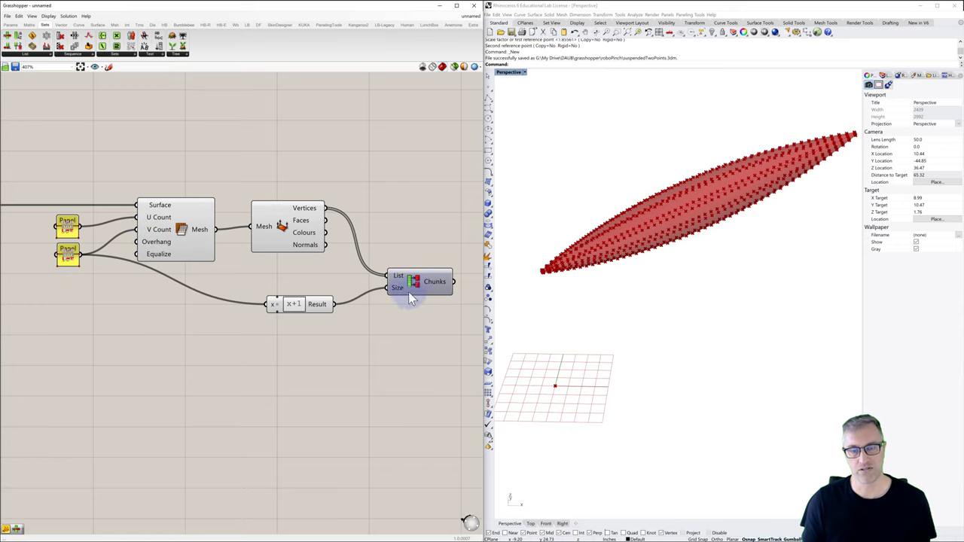
Add a panel beyond Partition List, connect the Chunks output to it, and enlarge it to show several branches
right_click_drag(375, 292, 258, 284)
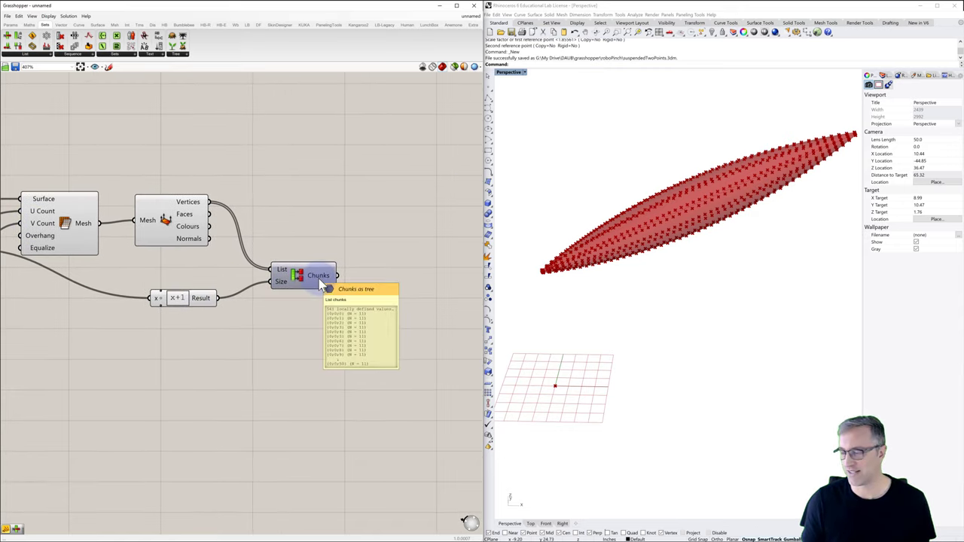
double_click(383, 258)
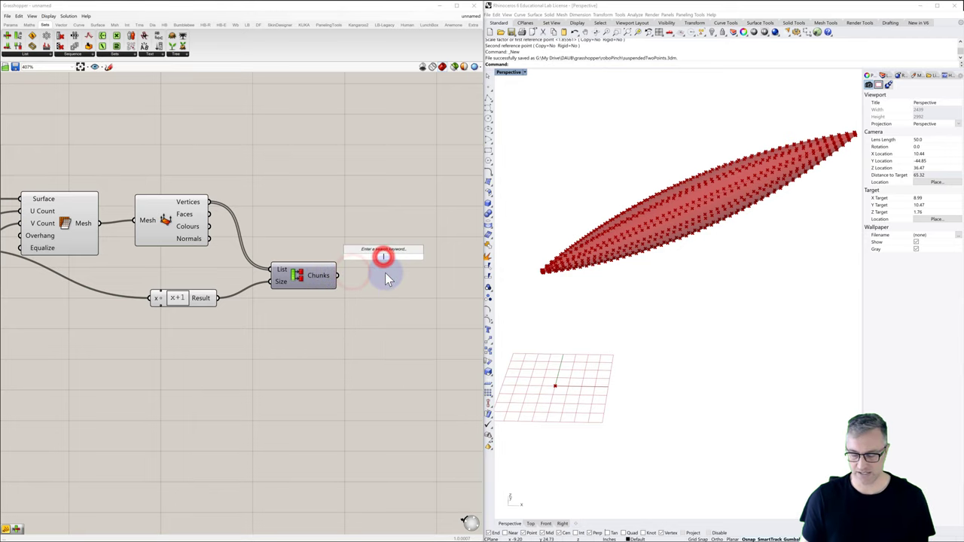
type("//")
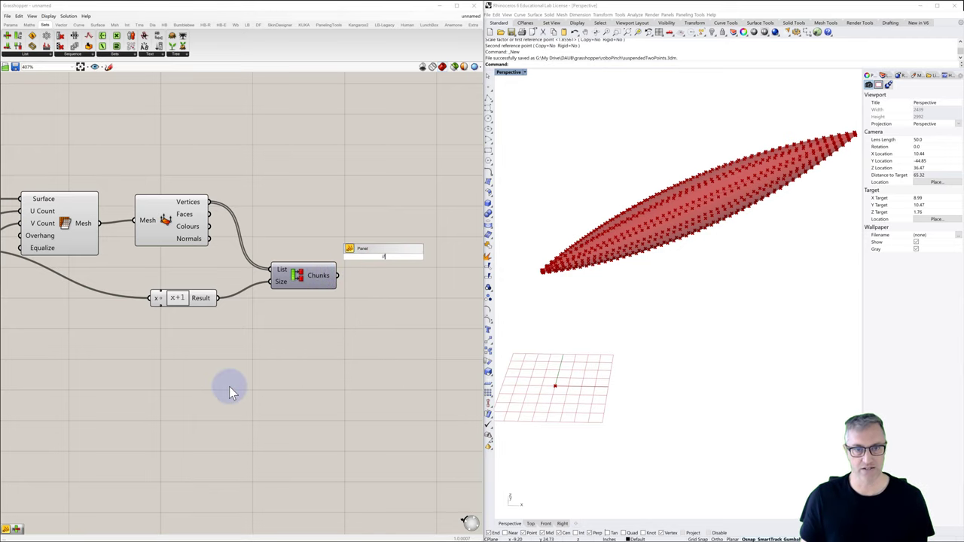
key("Return")
left_click_drag(351, 233, 384, 214)
left_click_drag(338, 276, 369, 238)
left_click_drag(391, 268, 401, 496)
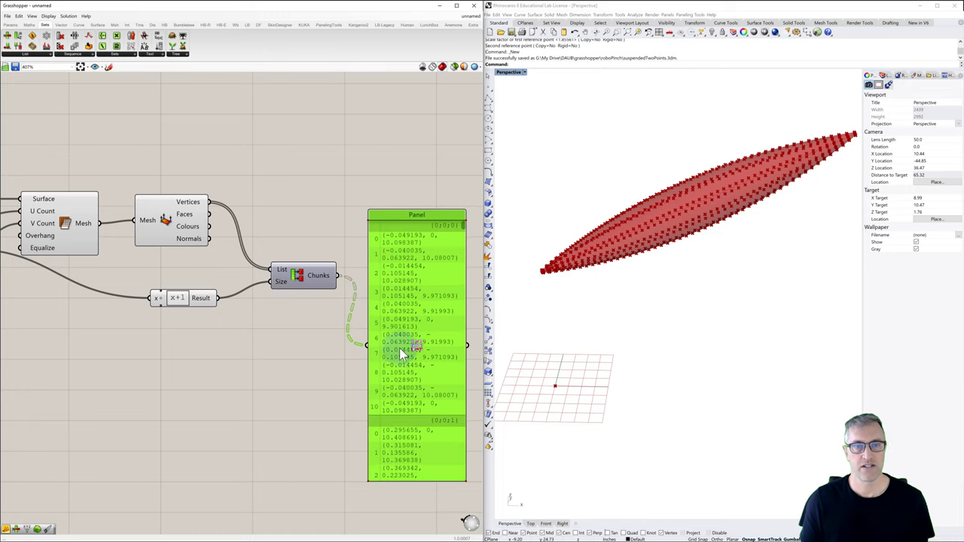
Examine how the partitioned vertices are grouped in the Chunks panel, and delete the panel
scroll(355, 285, "down", 1)
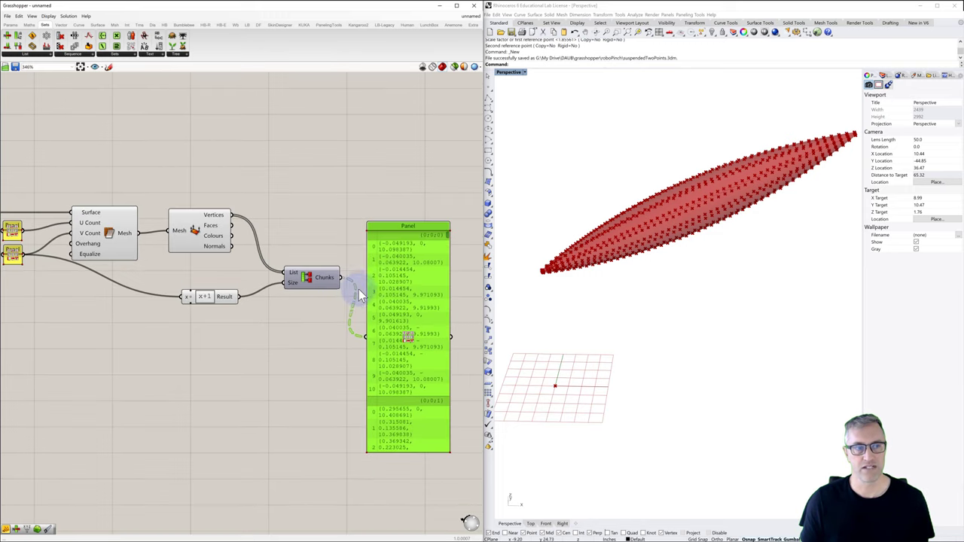
scroll(137, 292, "down", 2)
right_click_drag(137, 293, 149, 263)
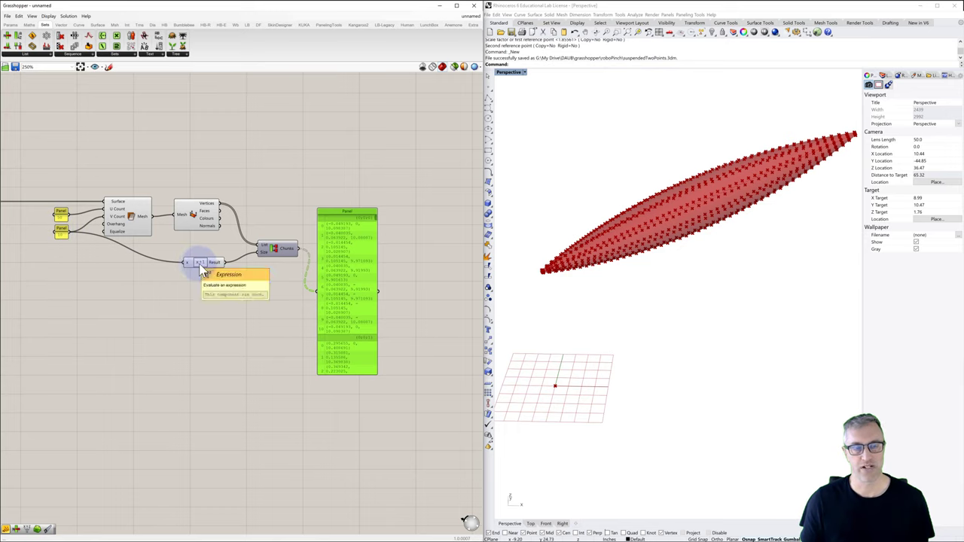
left_click(62, 233)
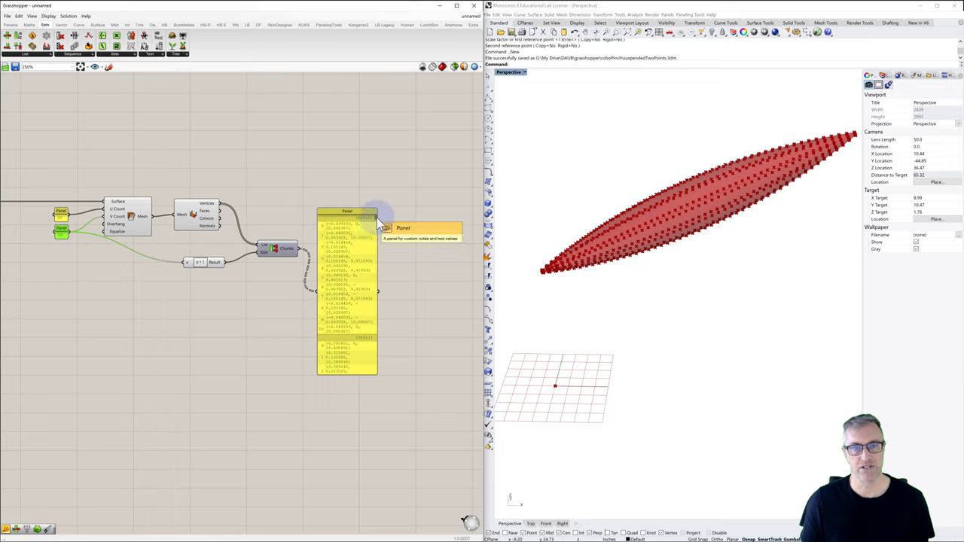
left_click_drag(375, 217, 375, 378)
scroll(372, 227, "up", 10)
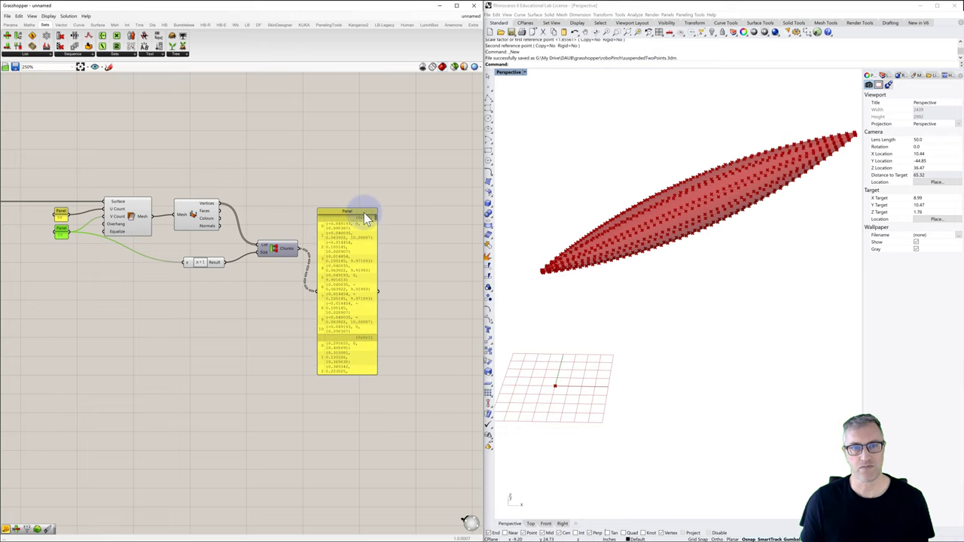
left_click_drag(364, 219, 371, 175)
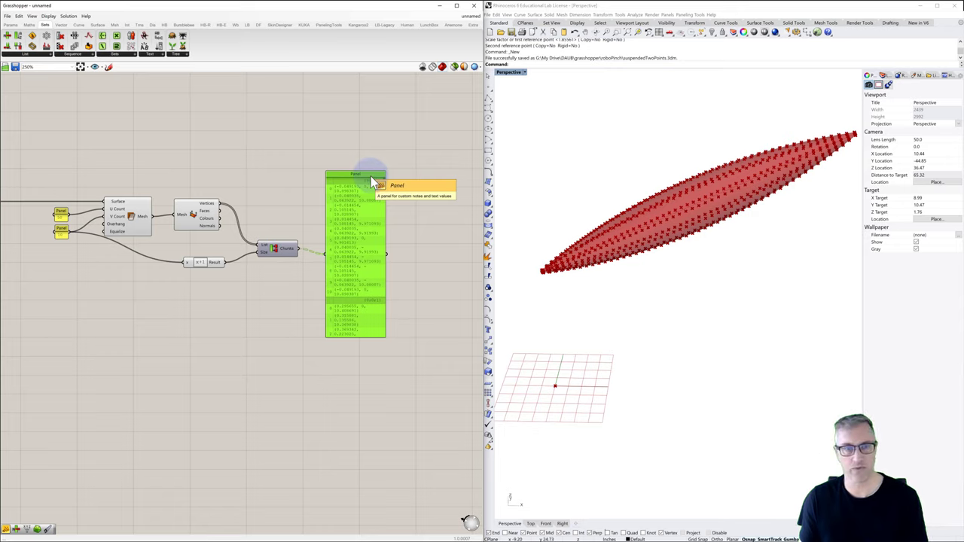
key("Delete")
Place a List Item component beyond Partition List and connect the Chunks output to its List input
double_click(346, 247)
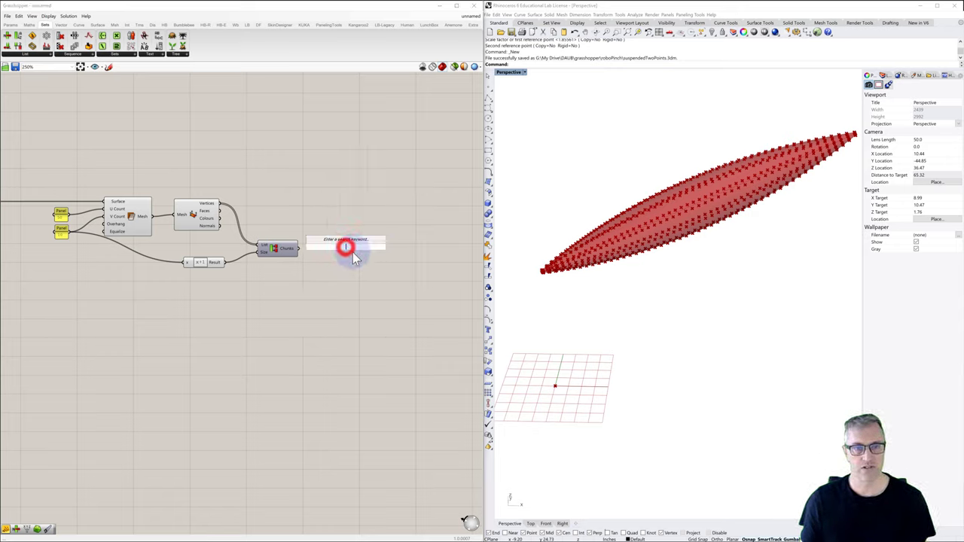
type("list")
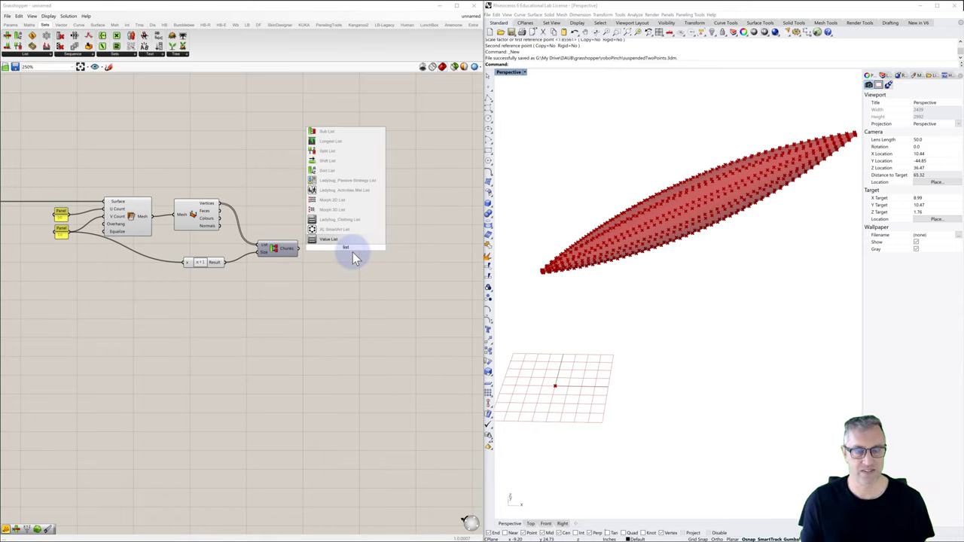
type(" item")
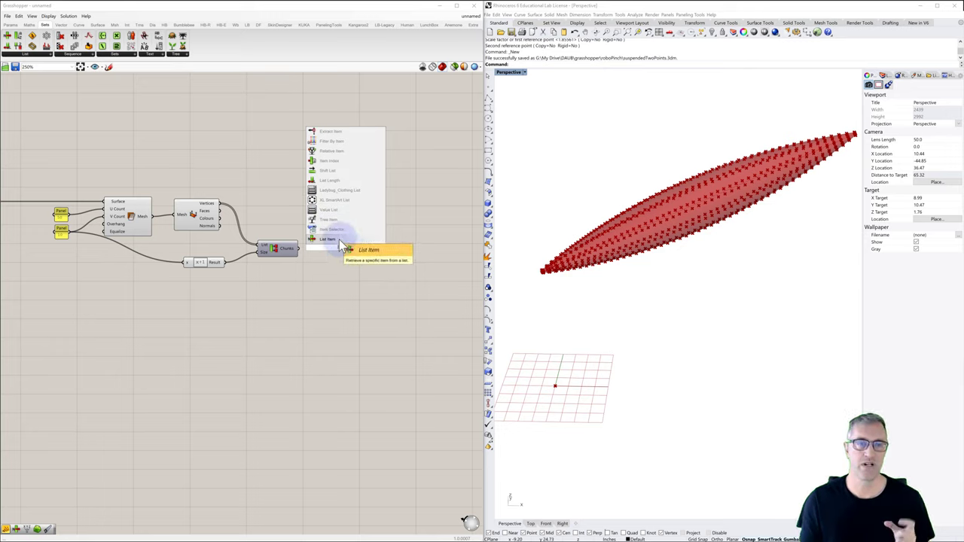
left_click(339, 245)
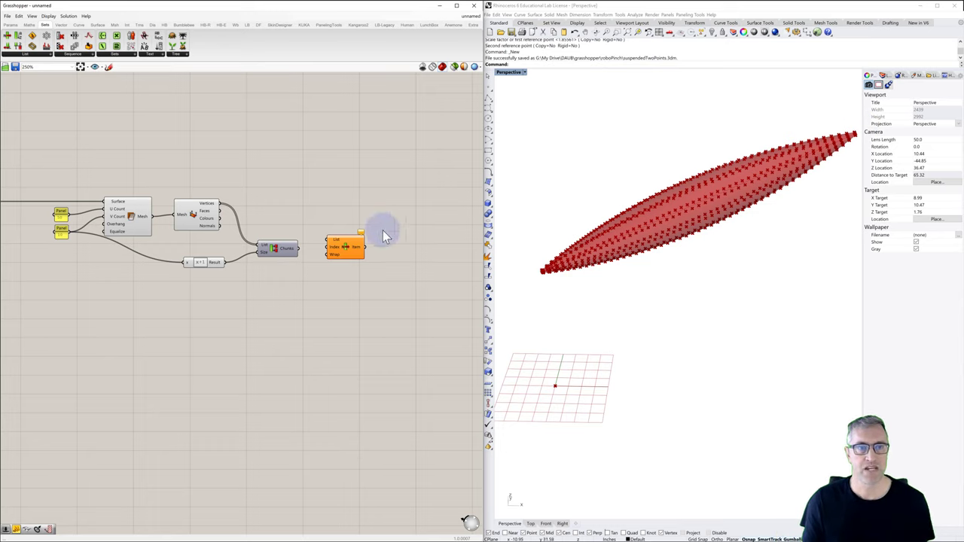
left_click_drag(299, 249, 364, 264)
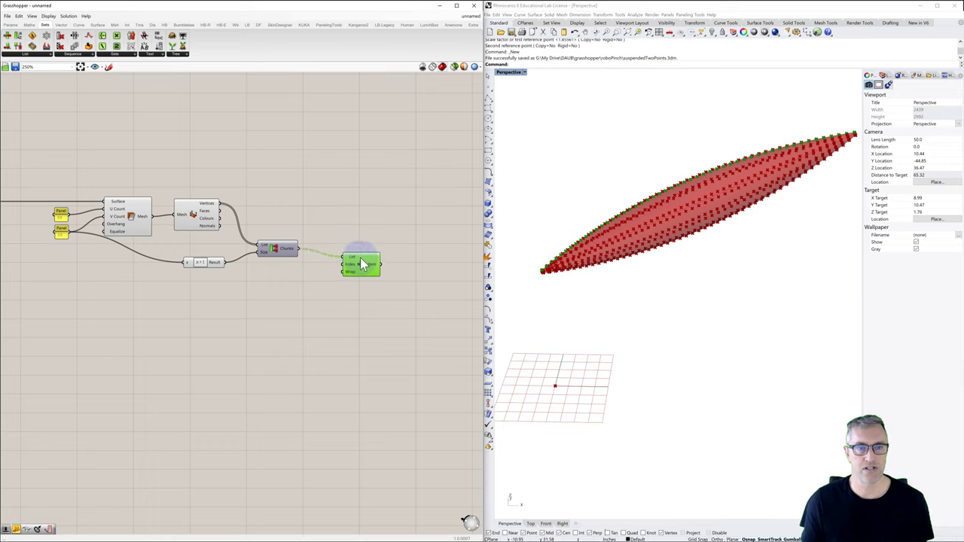
Highlight the List Item output and examine which mesh vertices it retrieves in the Rhino perspective view
left_click(315, 269)
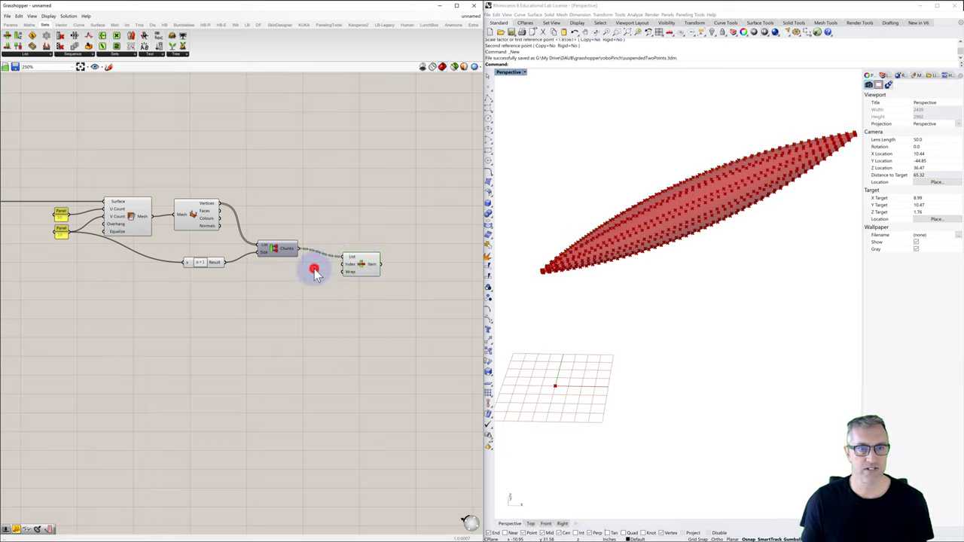
left_click(365, 257)
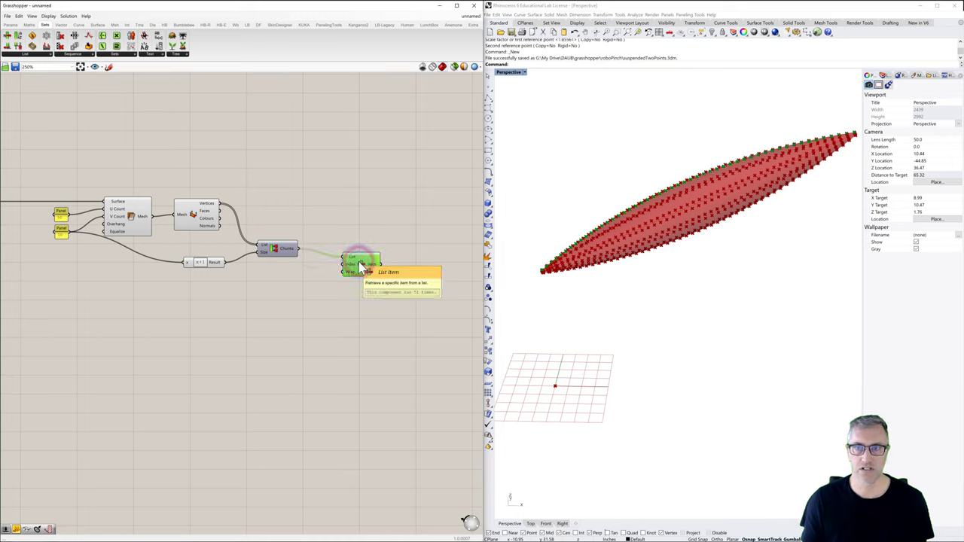
mouse_move(586, 217)
right_mouse_down()
mouse_move(618, 231)
mouse_move(598, 228)
right_mouse_up()
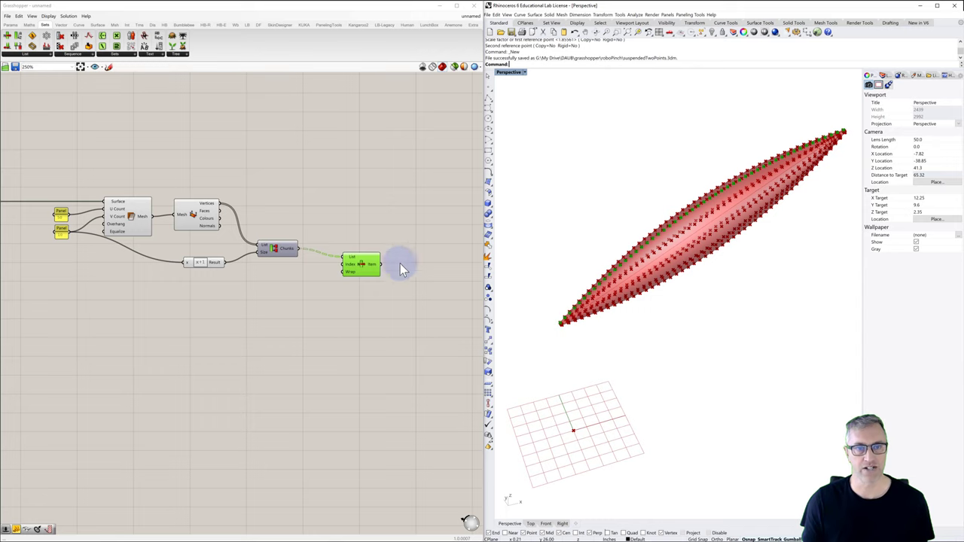
Insert a Flip Matrix component between Partition List and List Item, route Chunks through it, and align it with both components
left_click_drag(367, 265, 415, 258)
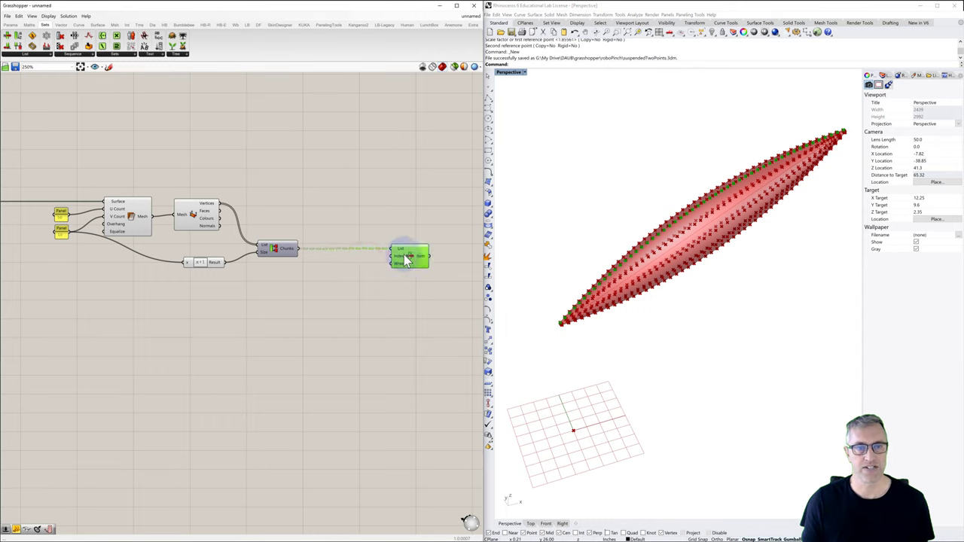
double_click(343, 264)
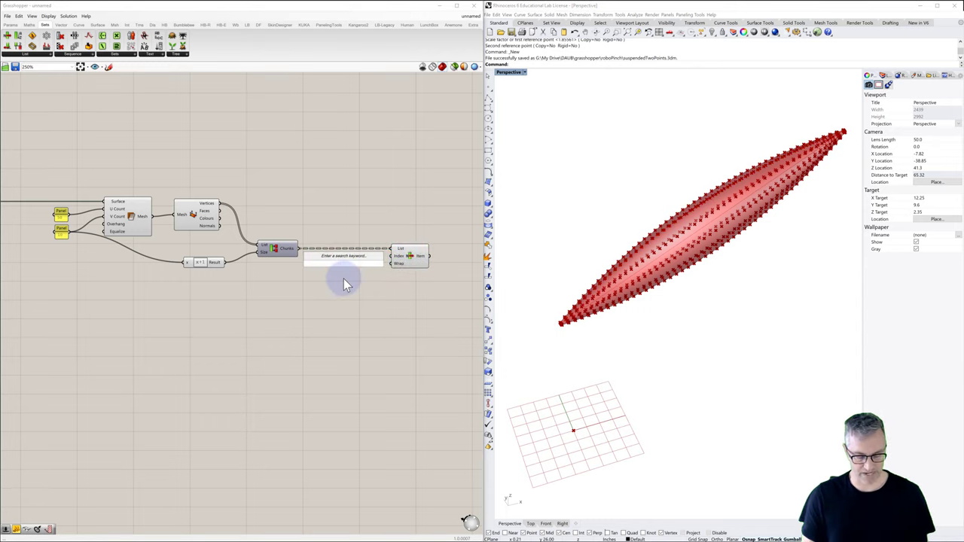
type("flip")
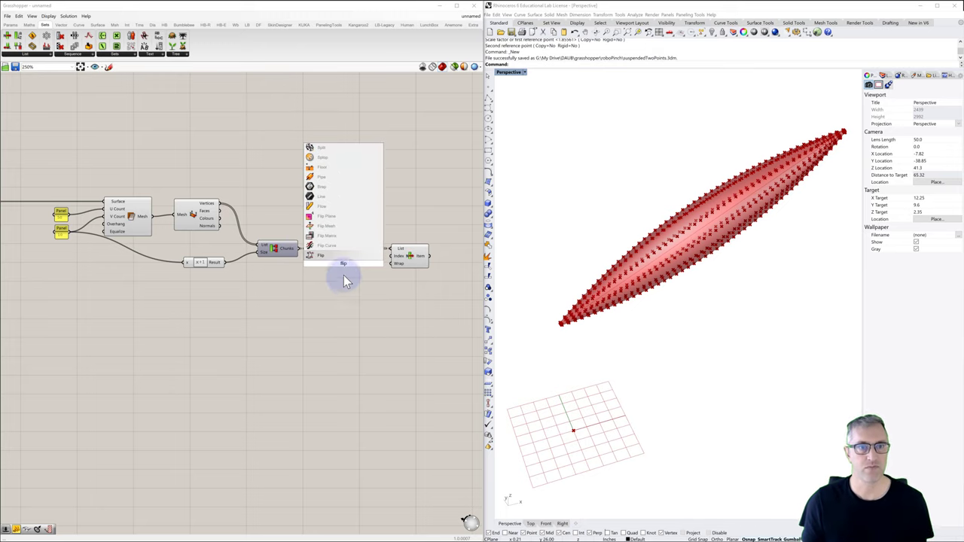
left_click(329, 245)
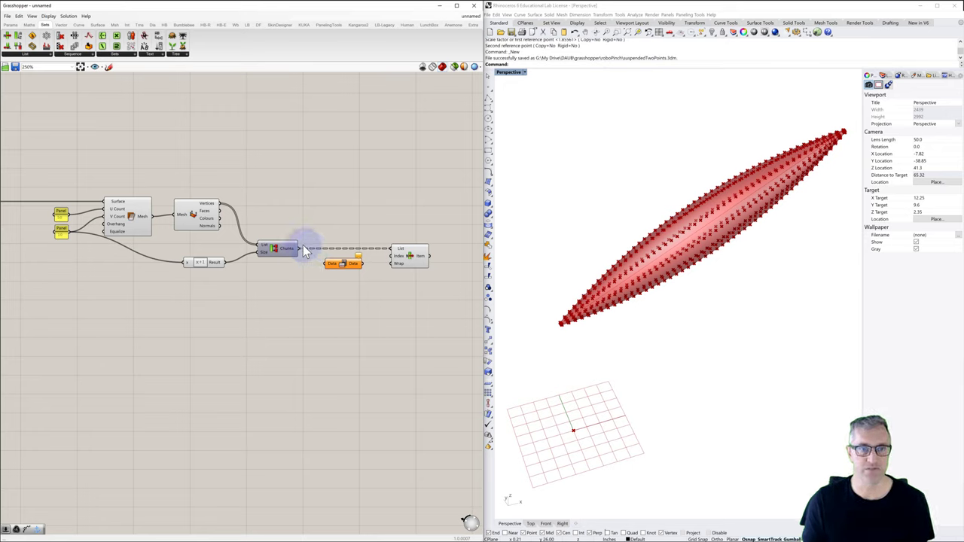
left_click_drag(303, 248, 392, 250)
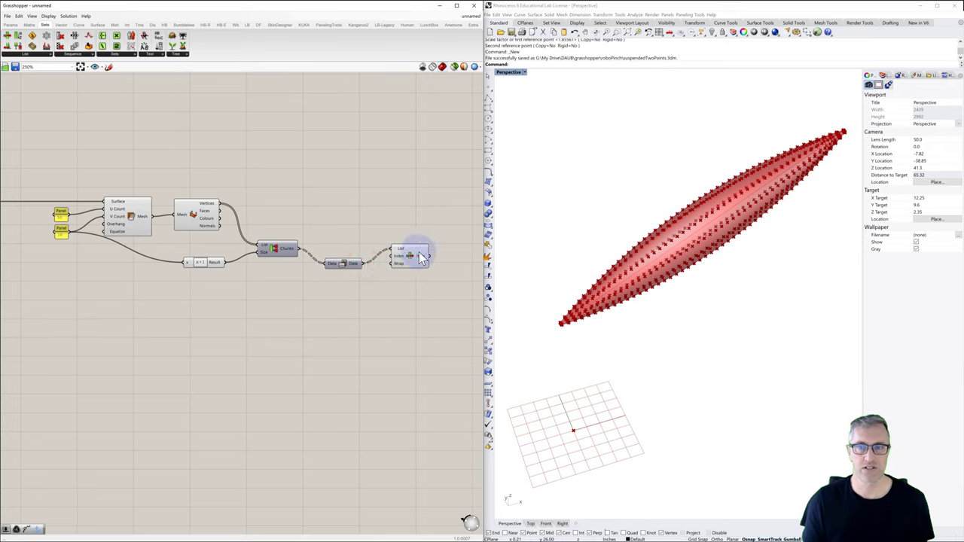
left_click(422, 258)
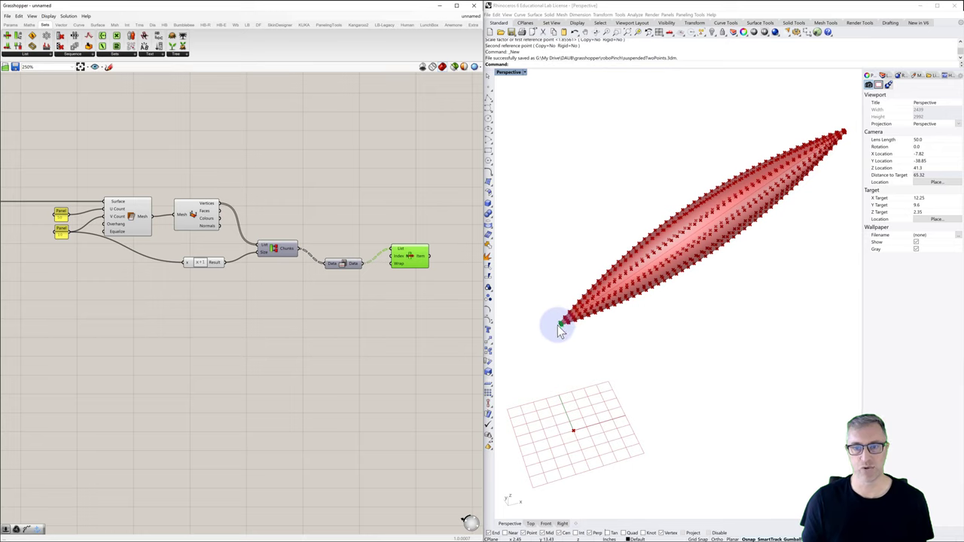
left_click(342, 254)
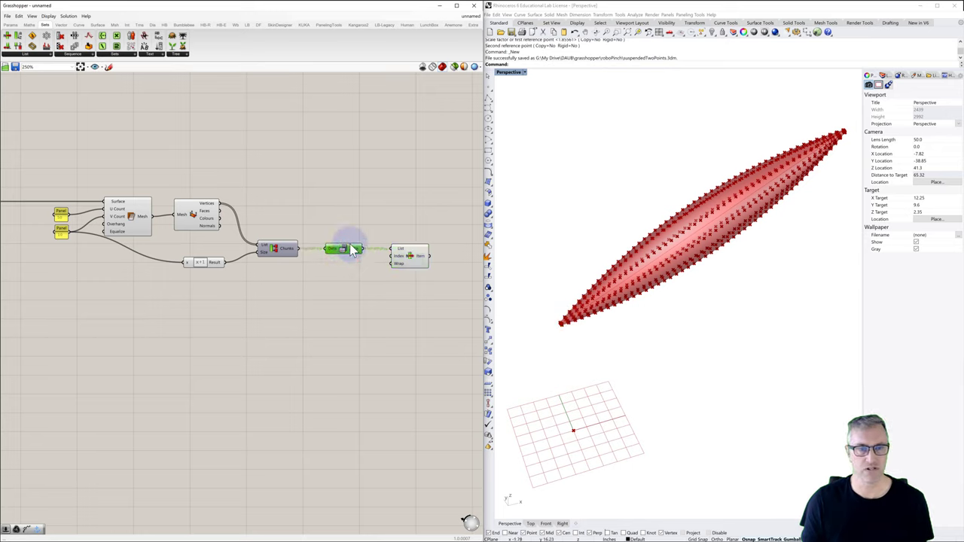
Duplicate the List Item component below the original and insert a -1 output on the copy
left_click_drag(359, 269, 413, 293)
scroll(412, 294, "up", 4)
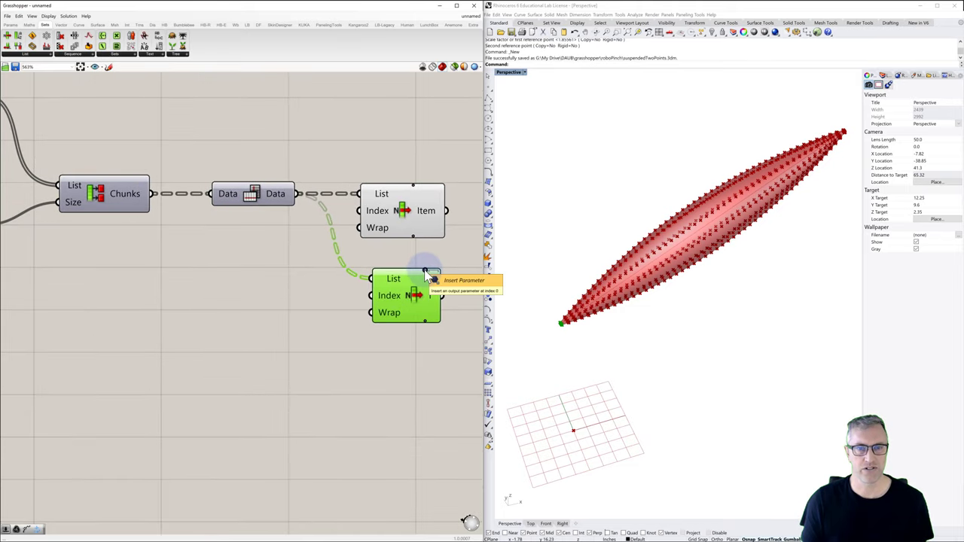
left_click(425, 270)
right_click_drag(420, 298, 374, 295)
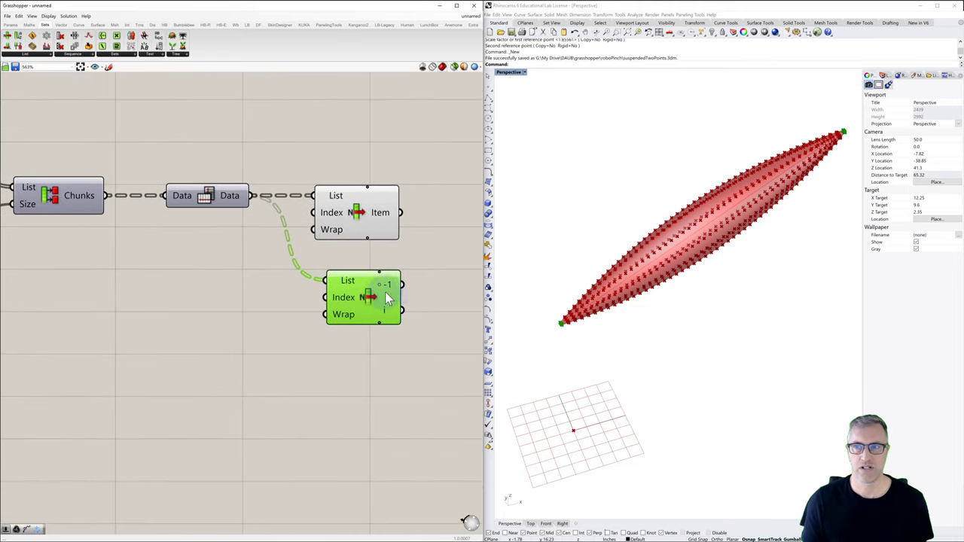
left_click(425, 284)
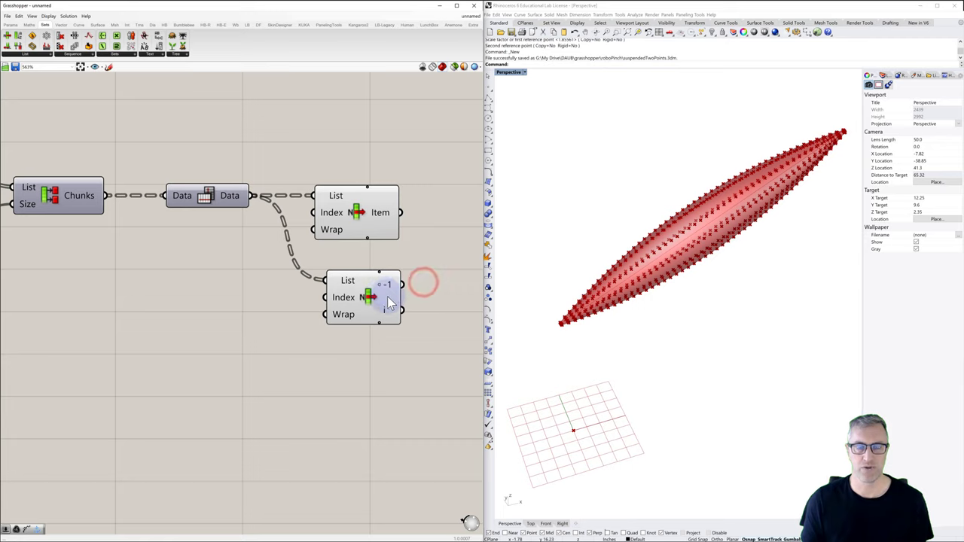
mouse_move(392, 288)
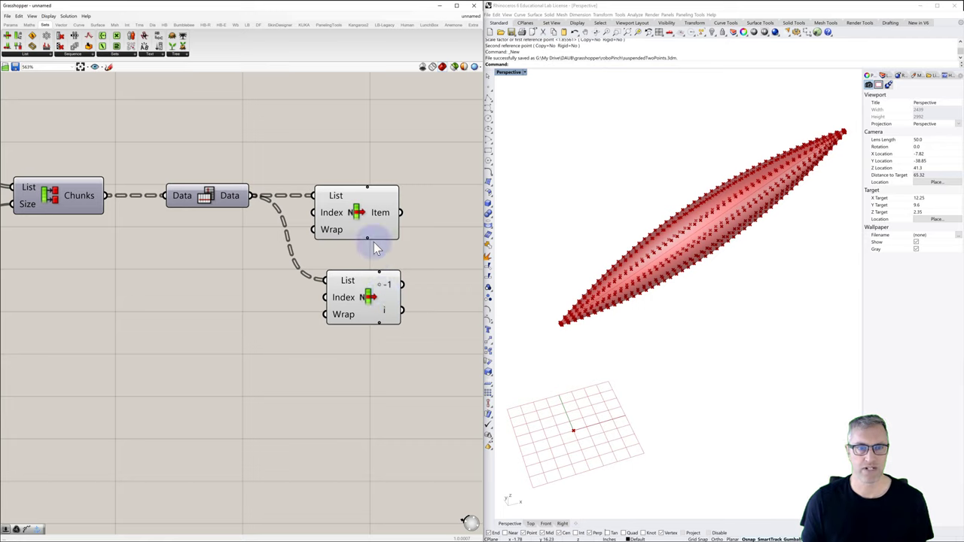
Insert a -1 output on the original List Item and delete the duplicate List Item below it
left_click(366, 187)
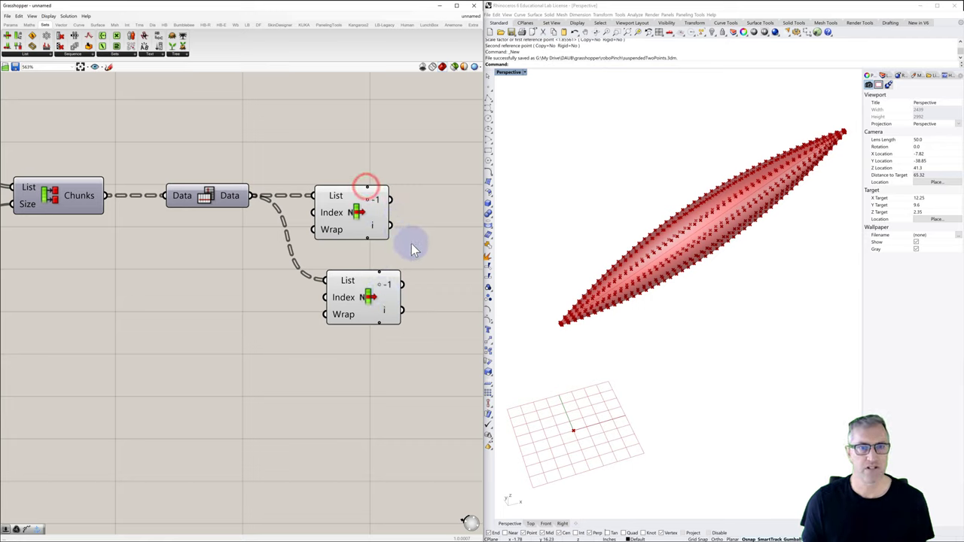
left_click(369, 295)
key("Delete")
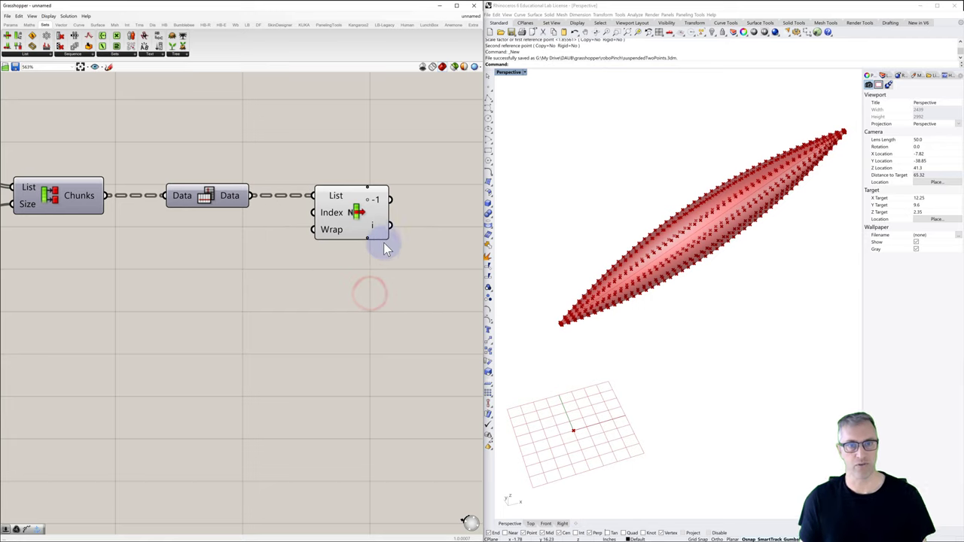
scroll(339, 241, "down", 2)
scroll(339, 240, "down", 1)
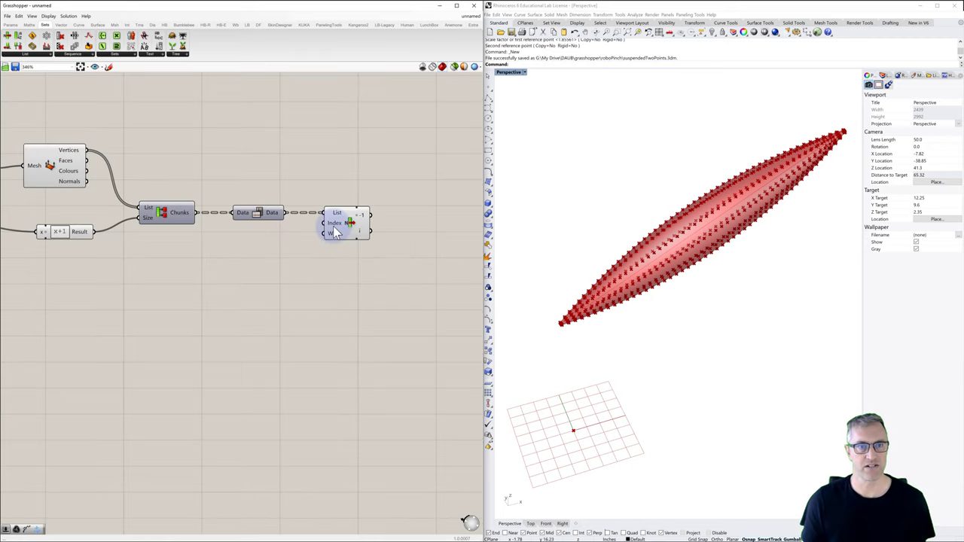
left_click(354, 226)
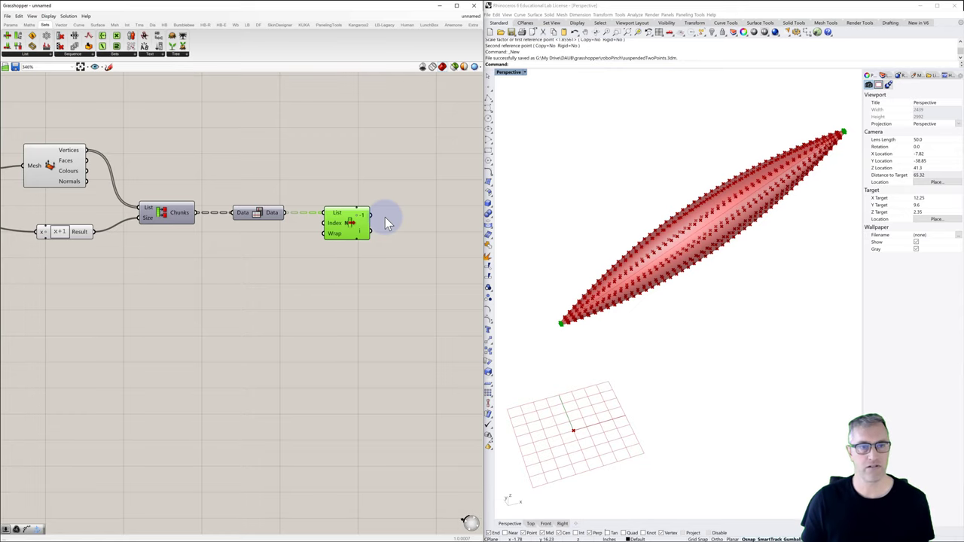
Group the two count panels and all components from the mesh surface component through List Item
scroll(288, 210, "down", 5)
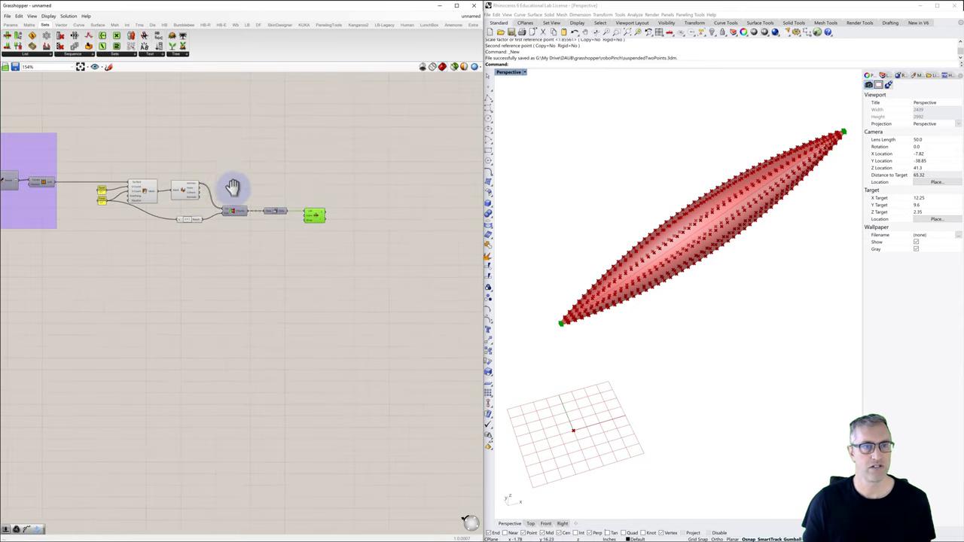
left_click_drag(107, 171, 341, 241)
key("space")
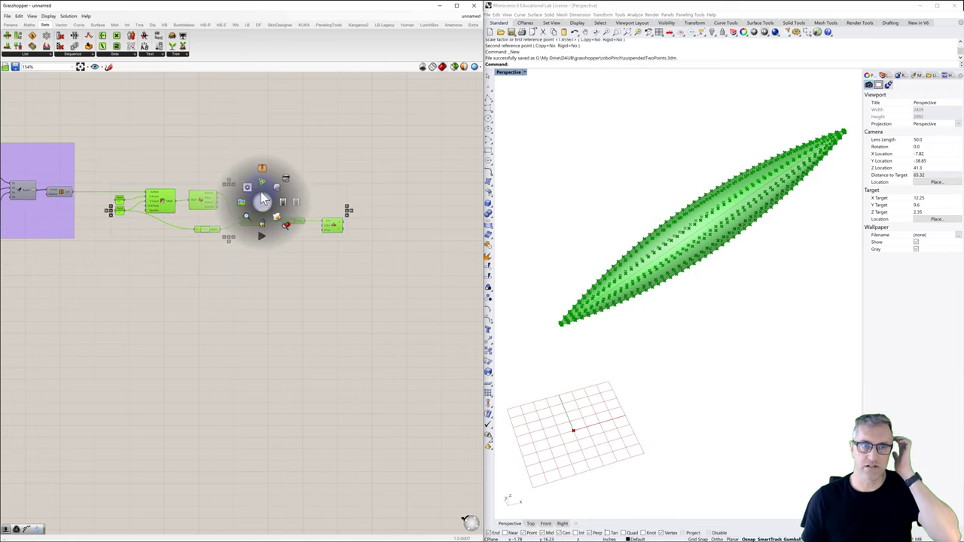
left_click(262, 187)
left_click(268, 186)
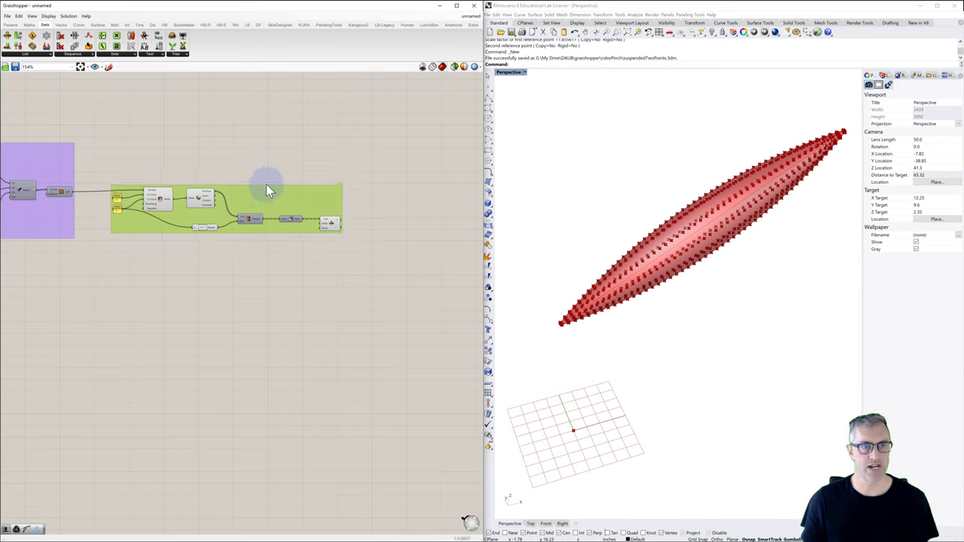
left_click(267, 157)
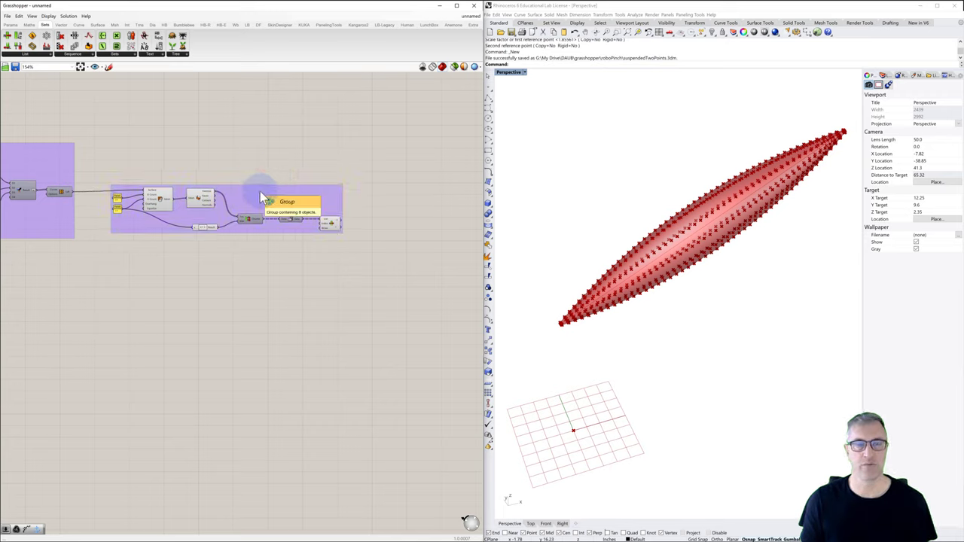
Turn off the Rhino preview of the mesh deconstruction component and the List Item component
left_click(157, 198)
left_click(202, 197)
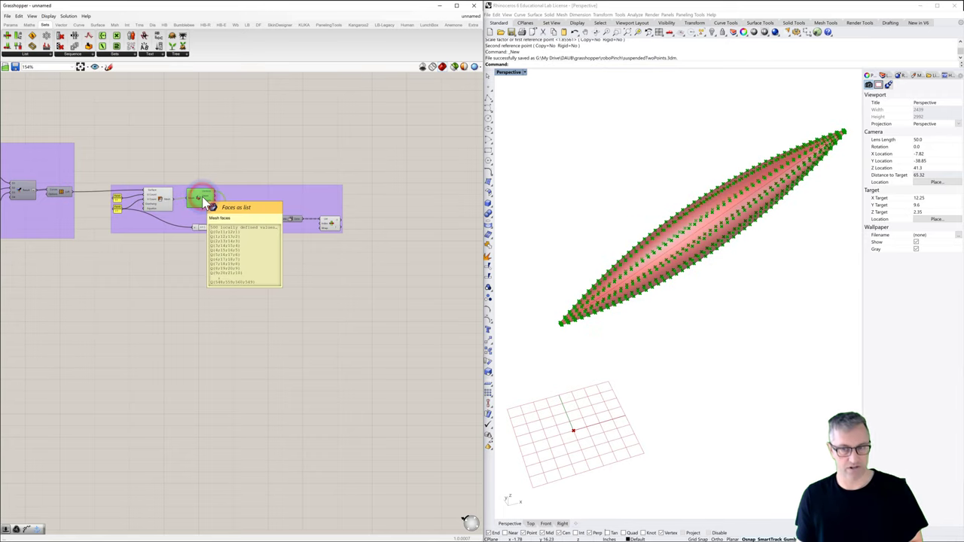
key("ctrl+q")
left_click(287, 173)
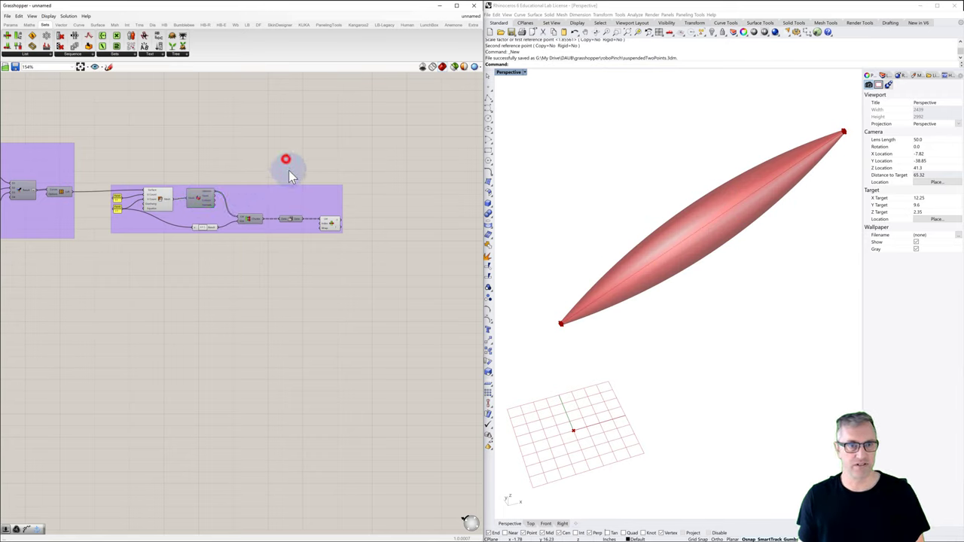
left_click(332, 228)
key("ctrl+q")
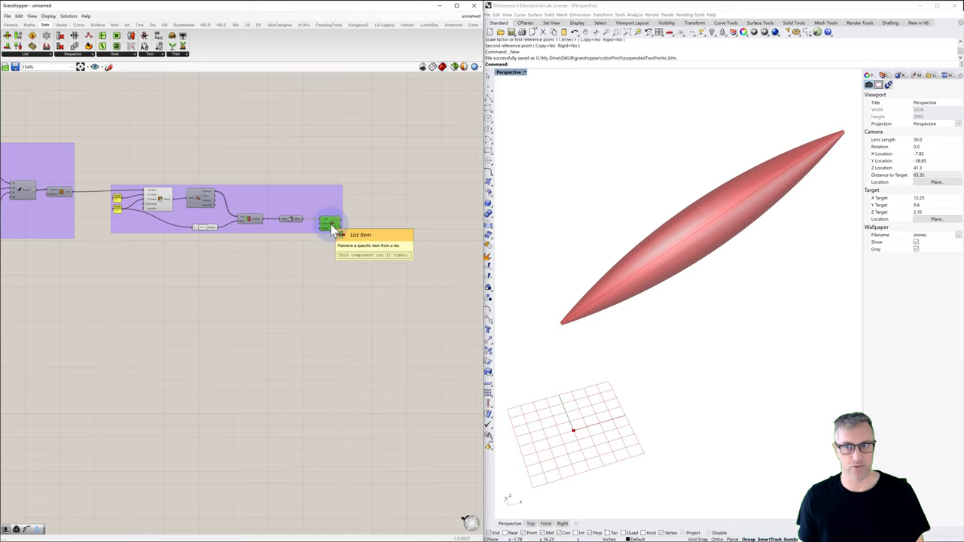
left_click(345, 166)
Place Kangaroo2 BouncySolver and Show components in the empty canvas beyond the new group, with Show above and before the solver
right_click_drag(354, 202, 314, 202)
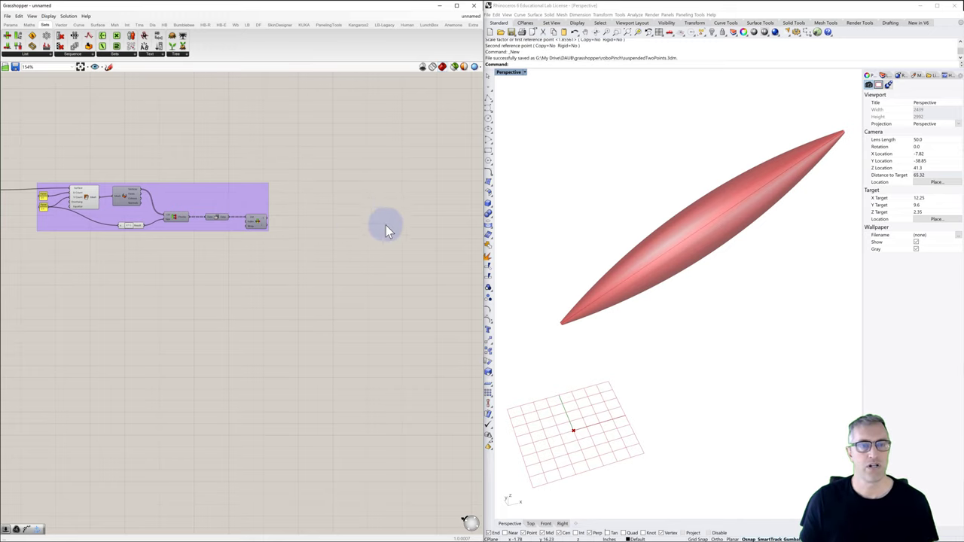
right_click_drag(386, 225, 321, 239)
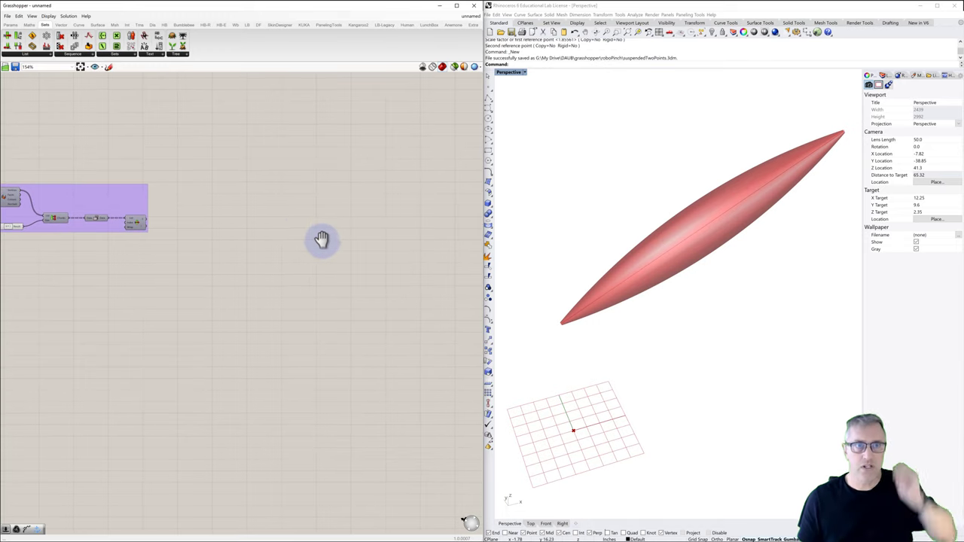
left_click(359, 24)
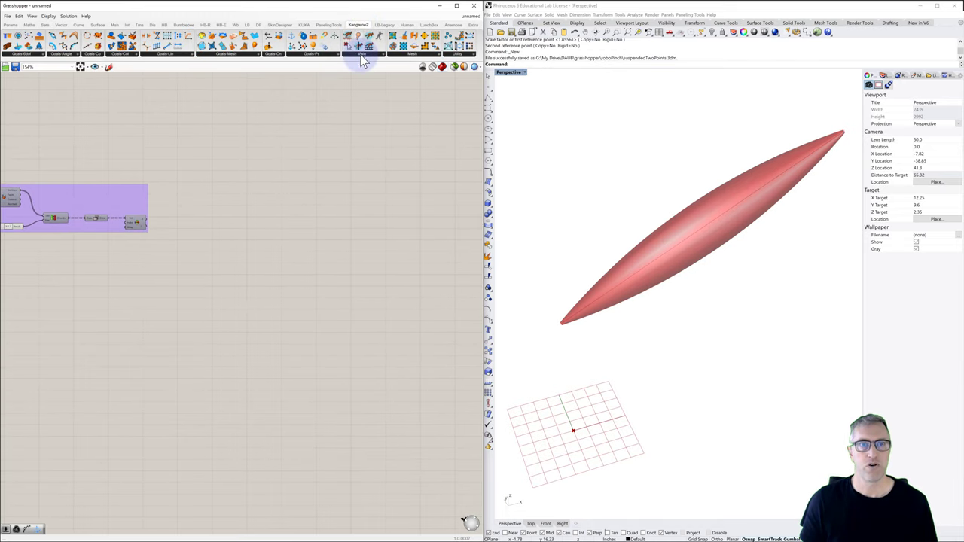
left_click(360, 55)
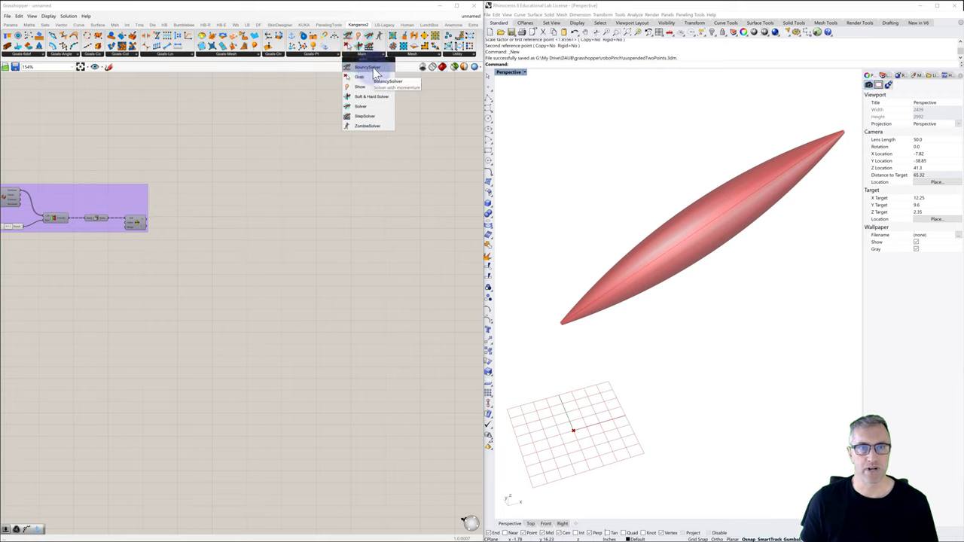
left_click_drag(368, 79, 367, 232)
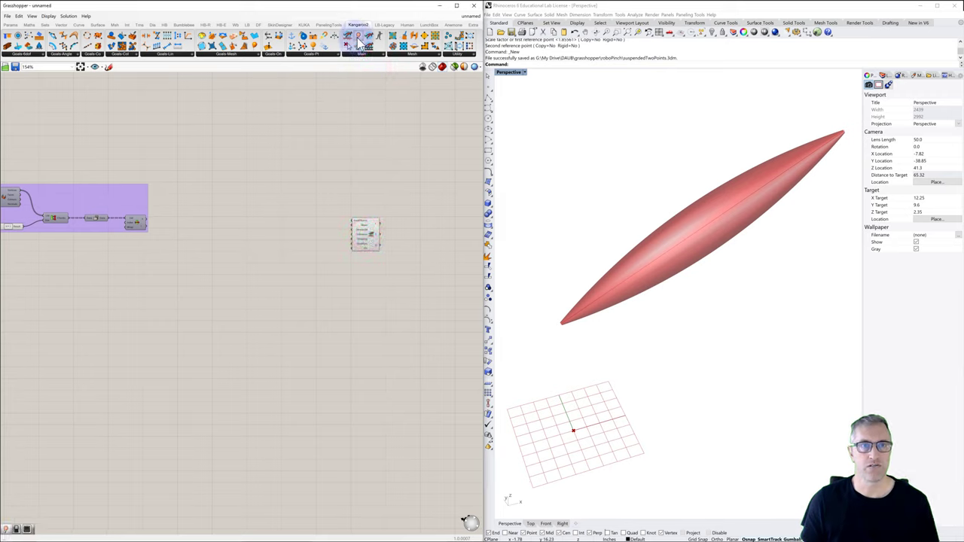
left_click_drag(357, 37, 309, 172)
left_click_drag(367, 232, 425, 236)
left_click_drag(309, 171, 281, 162)
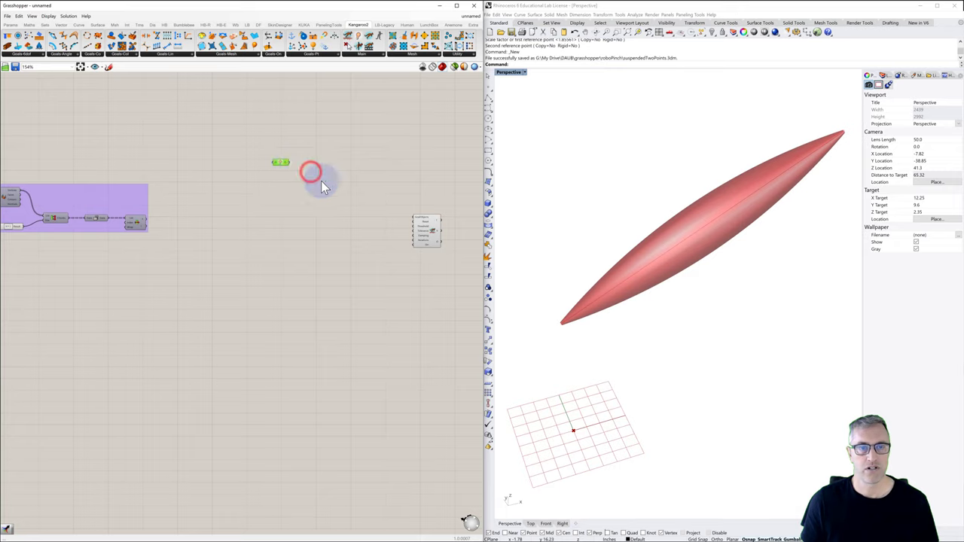
Place a Merge component between Show and BouncySolver, and shift the solver slightly away from it
left_click(367, 196)
double_click(367, 197)
type("merg")
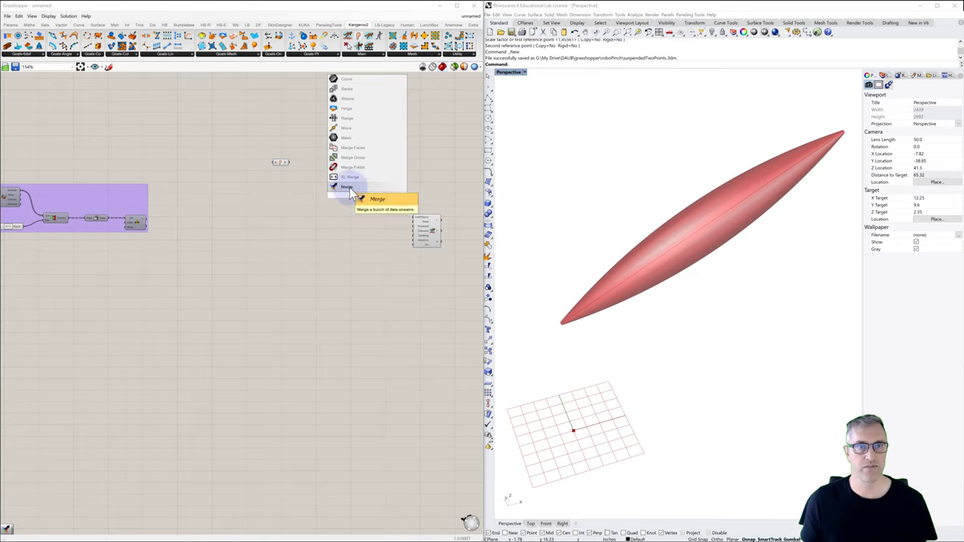
left_click(351, 187)
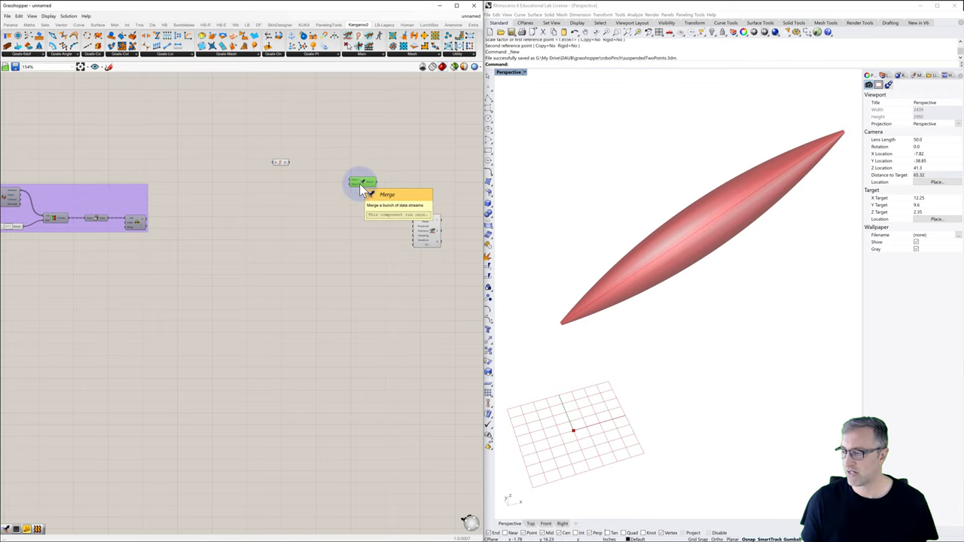
scroll(437, 234, "up", 3)
scroll(437, 231, "up", 1)
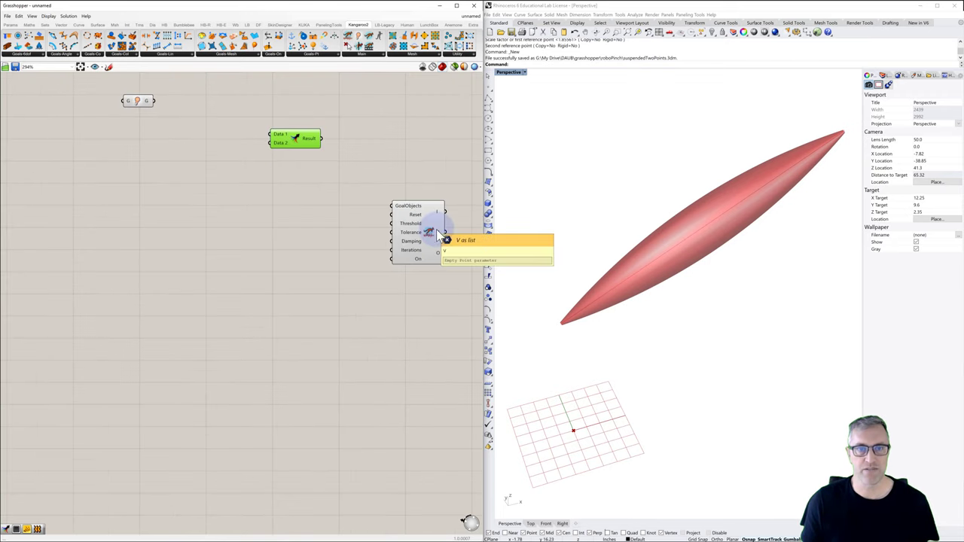
right_click_drag(434, 231, 410, 226)
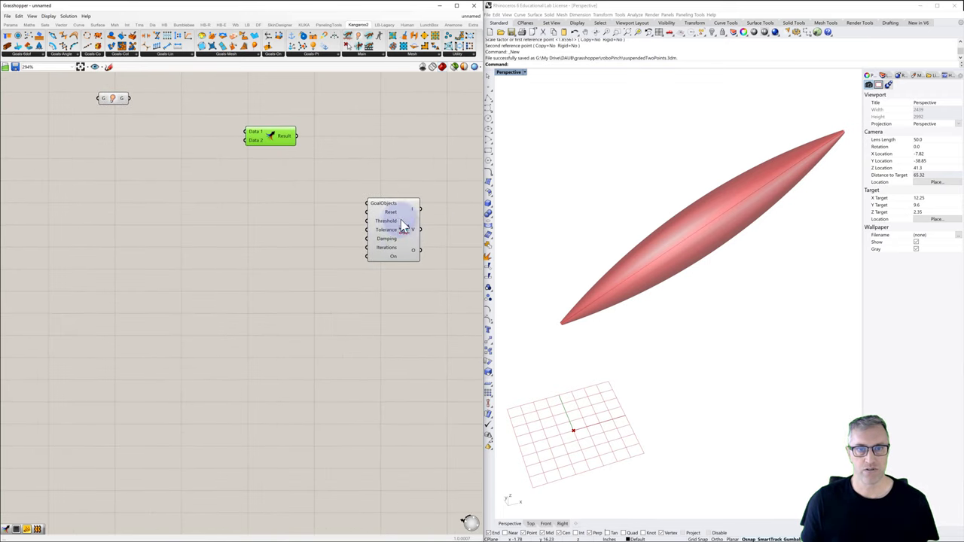
left_click_drag(380, 238, 396, 244)
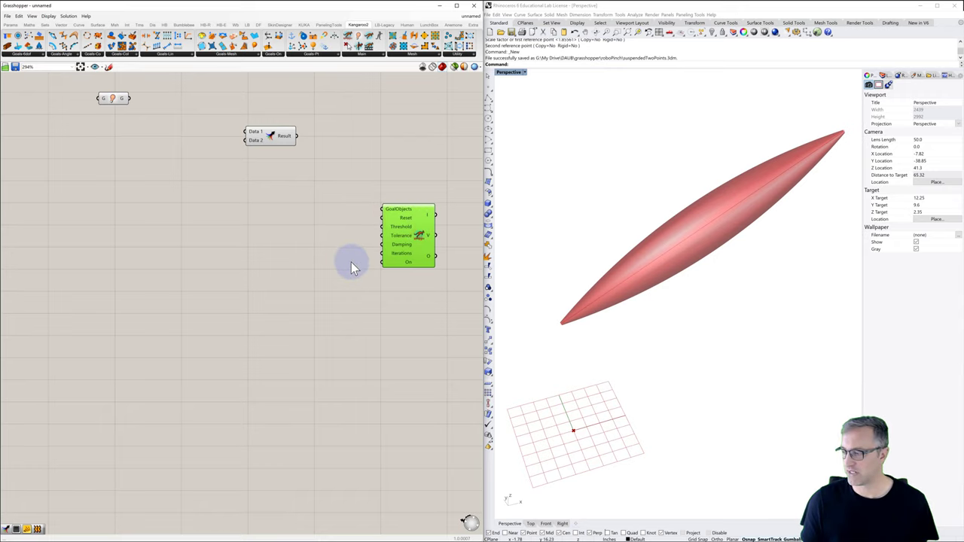
Add a Boolean Toggle and connect it to the On input of BouncySolver
double_click(319, 265)
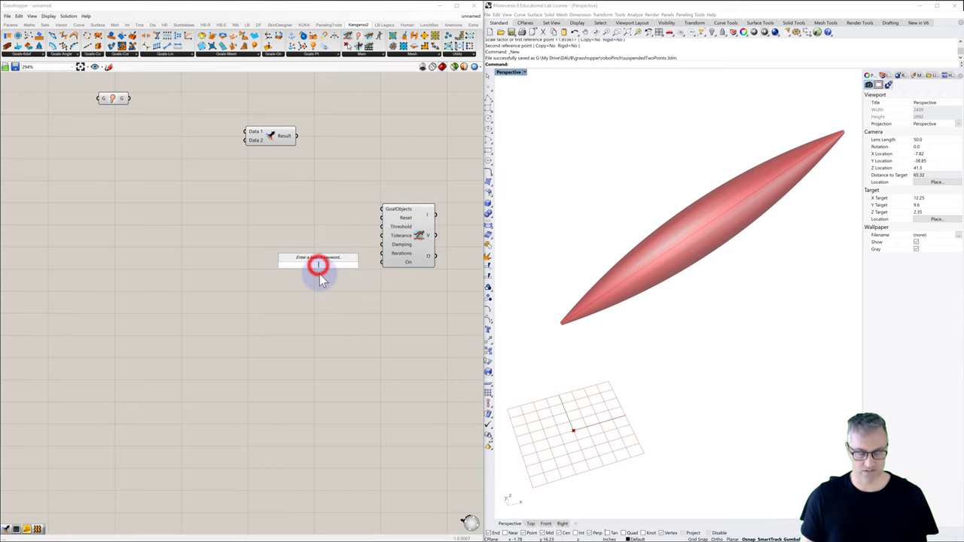
type("bool")
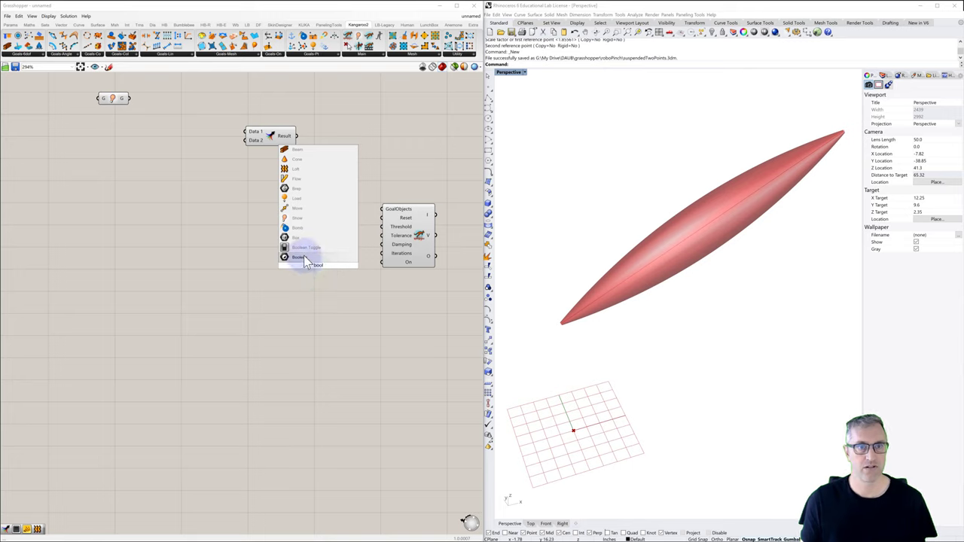
left_click(305, 253)
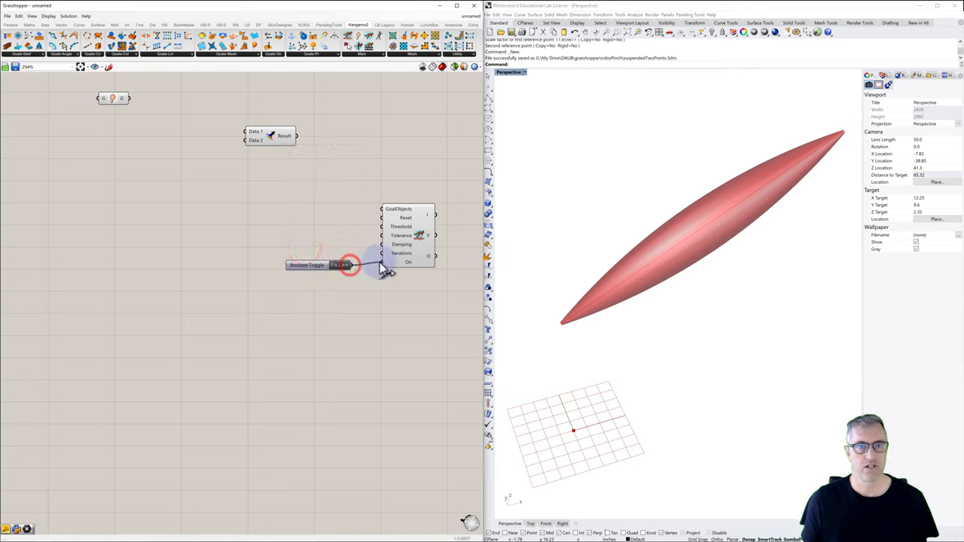
left_click_drag(385, 270, 382, 263)
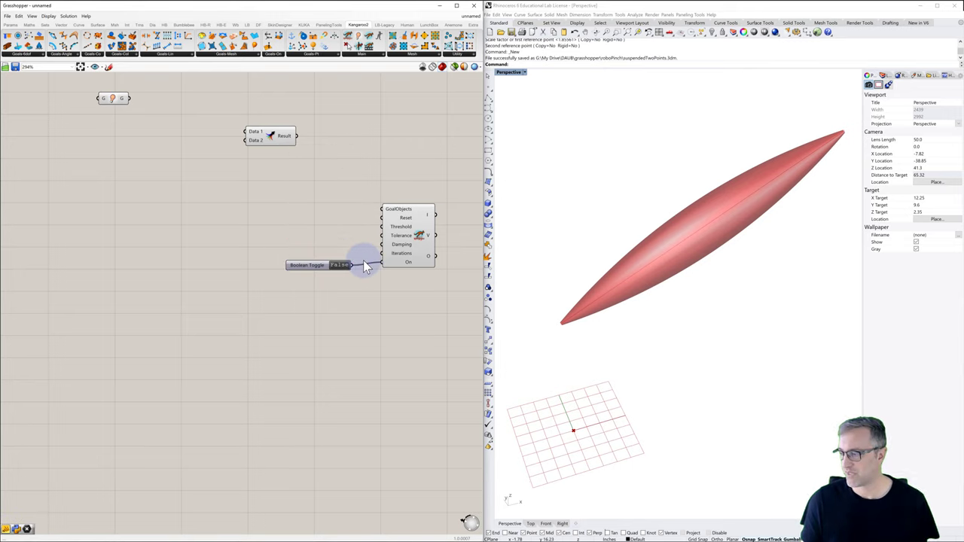
Add a panel containing 2 above the Boolean Toggle and connect it to BouncySolver's Iterations input
double_click(329, 251)
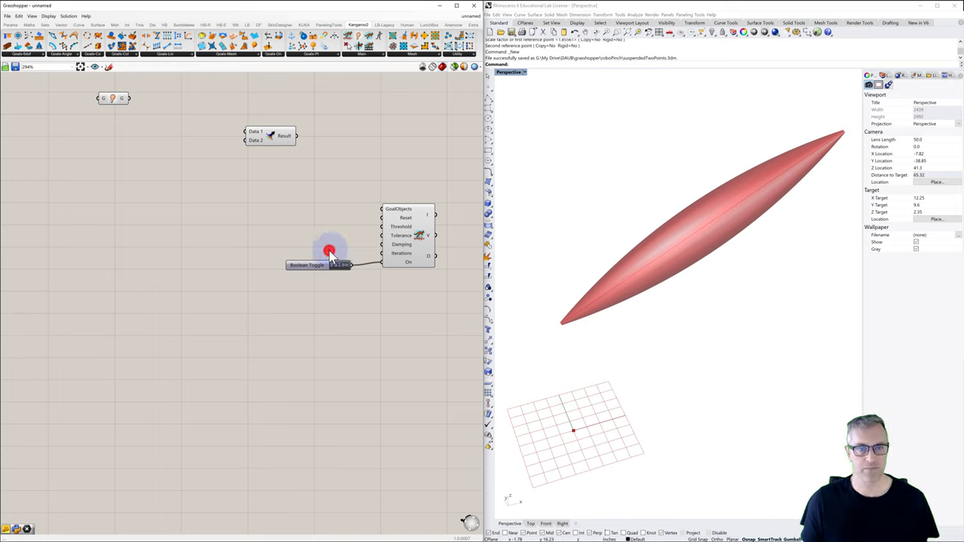
type("Panel")
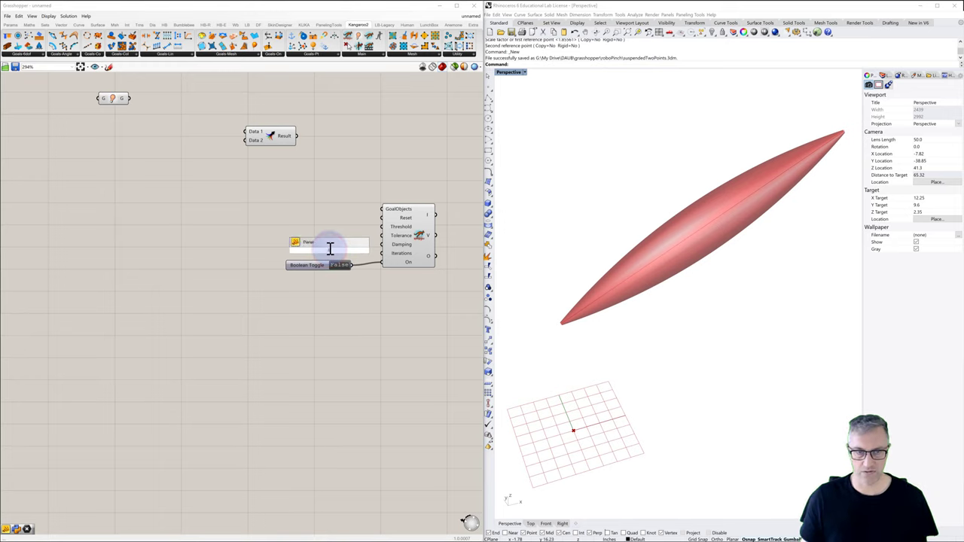
left_click(346, 214)
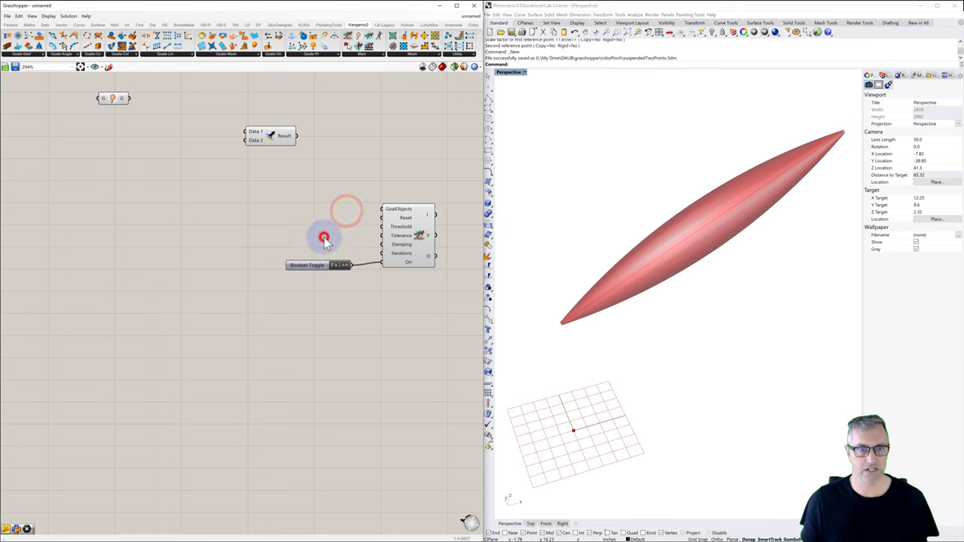
double_click(323, 235)
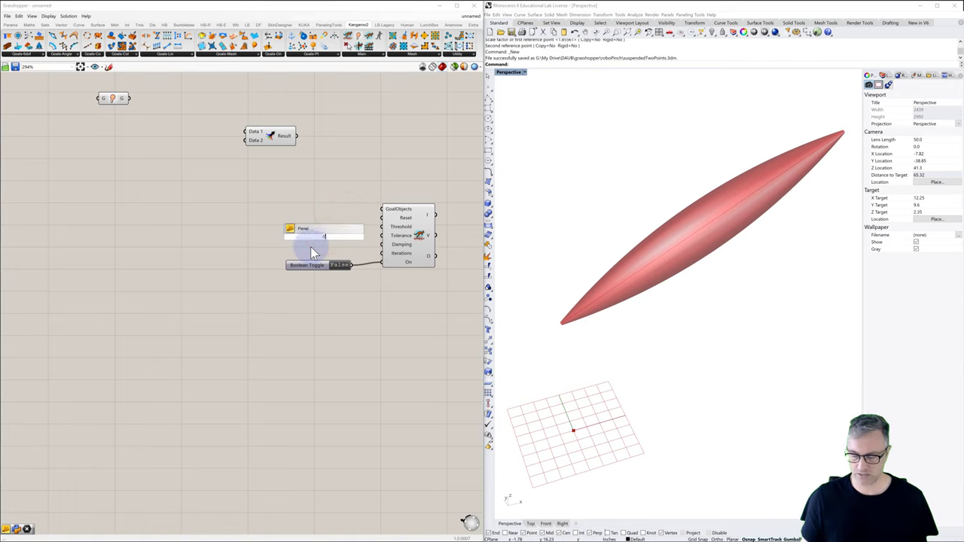
type("//2")
key("Return")
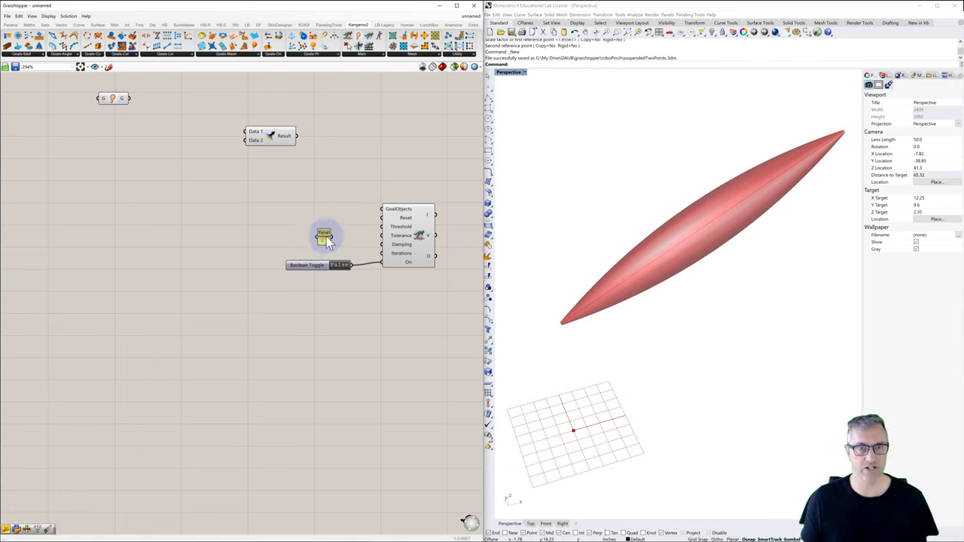
left_click_drag(382, 253, 332, 244)
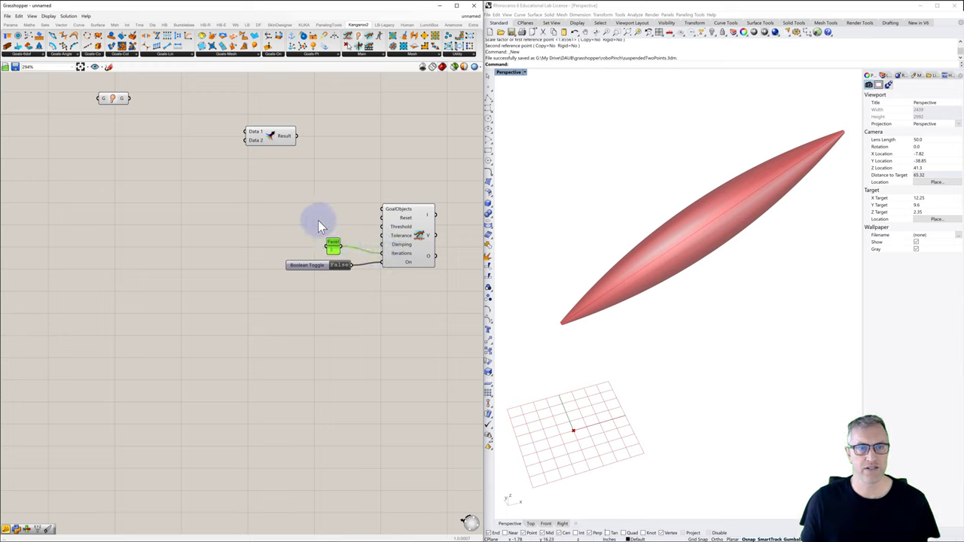
Add a Button component above the Iterations panel, beside the BouncySolver
left_click(318, 222)
double_click(318, 220)
type("button")
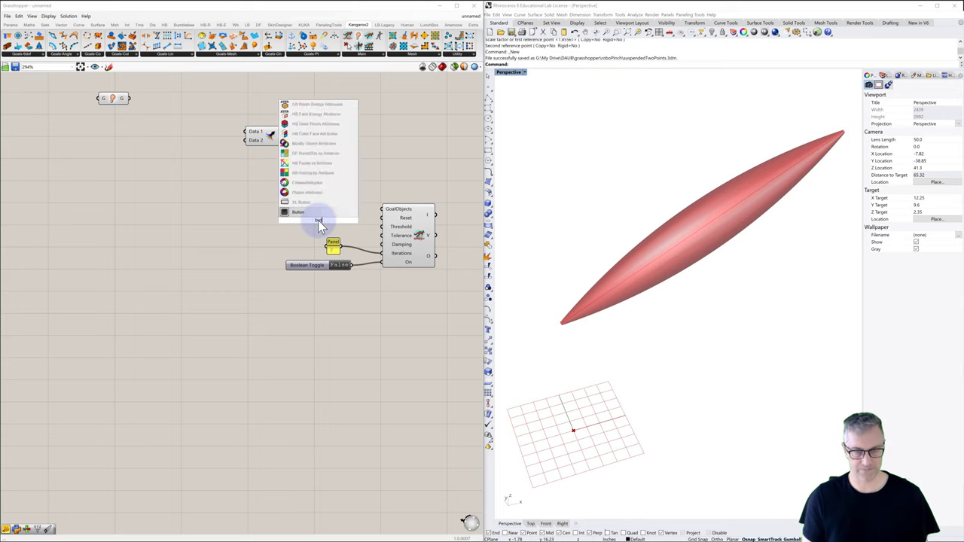
Add a Button wired to the solver's Reset input, and connect the Merge component's flattened Result to its GoalObjects input
left_click(297, 213)
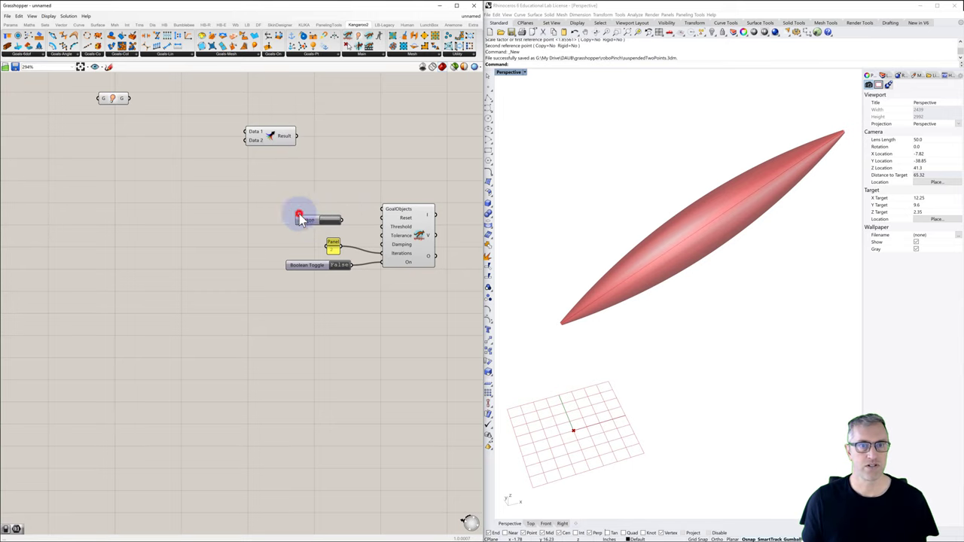
left_click_drag(343, 225, 382, 217)
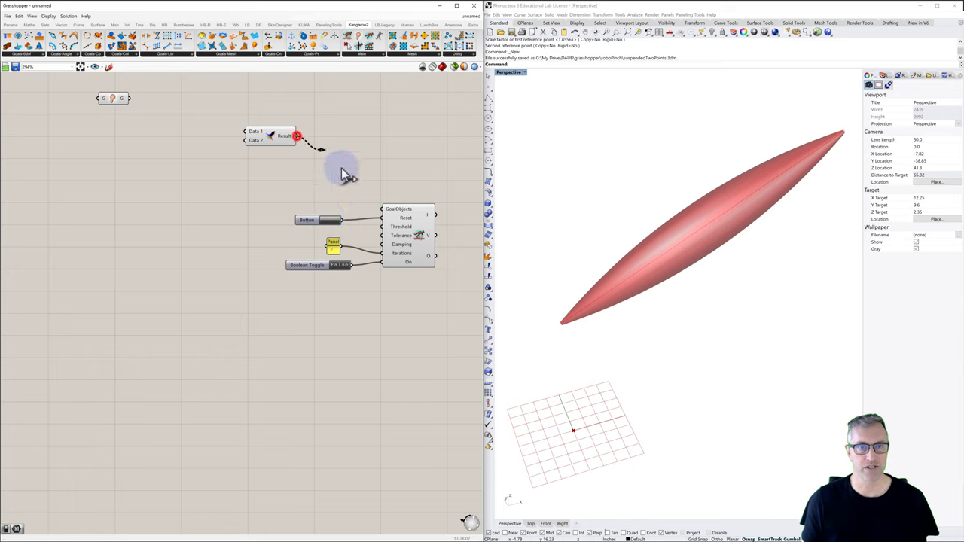
left_click_drag(341, 170, 380, 212)
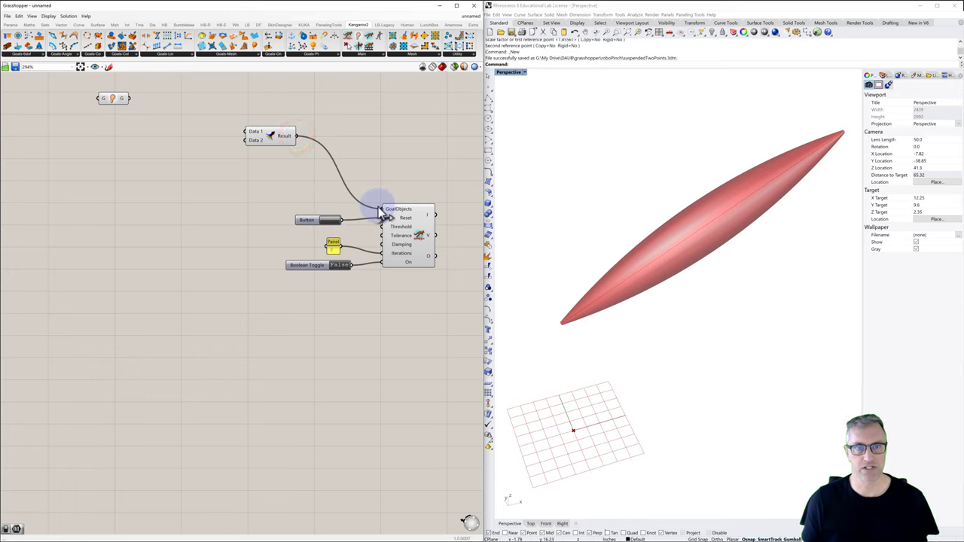
right_click(287, 138)
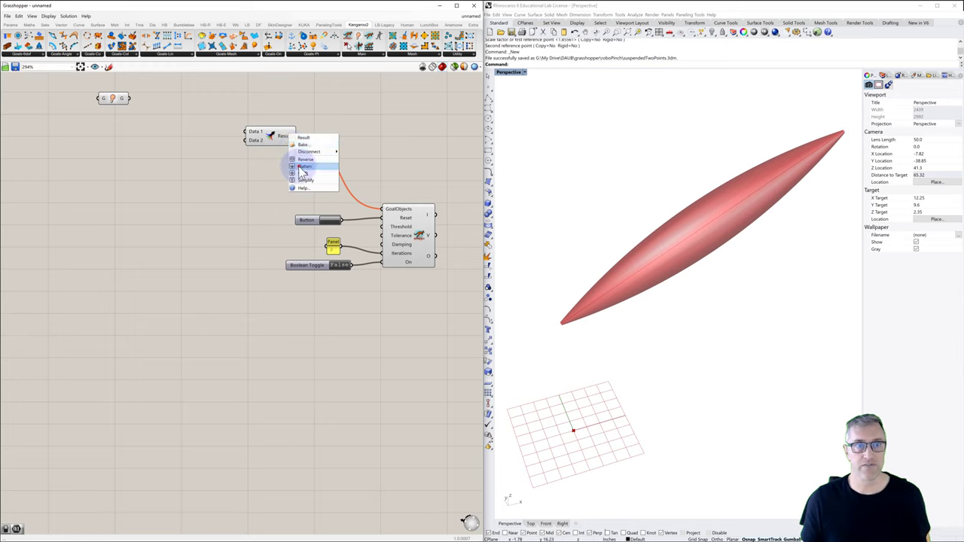
left_click(301, 165)
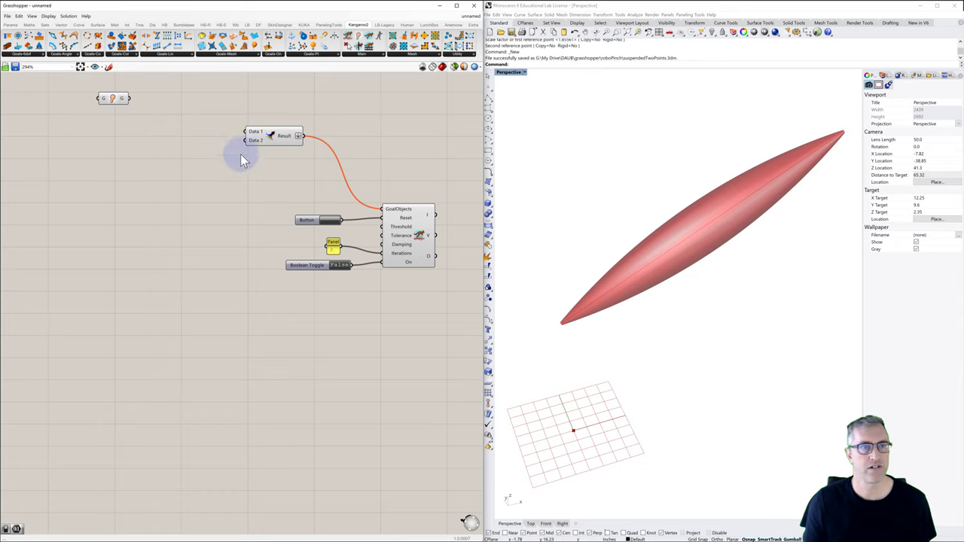
Wire the Mesh Surface output through the Show component into Merge's first input, and move Mesh Surface clear of the deconstruct component
scroll(249, 155, "down", 2)
right_click_drag(251, 155, 284, 172)
scroll(252, 162, "down", 1)
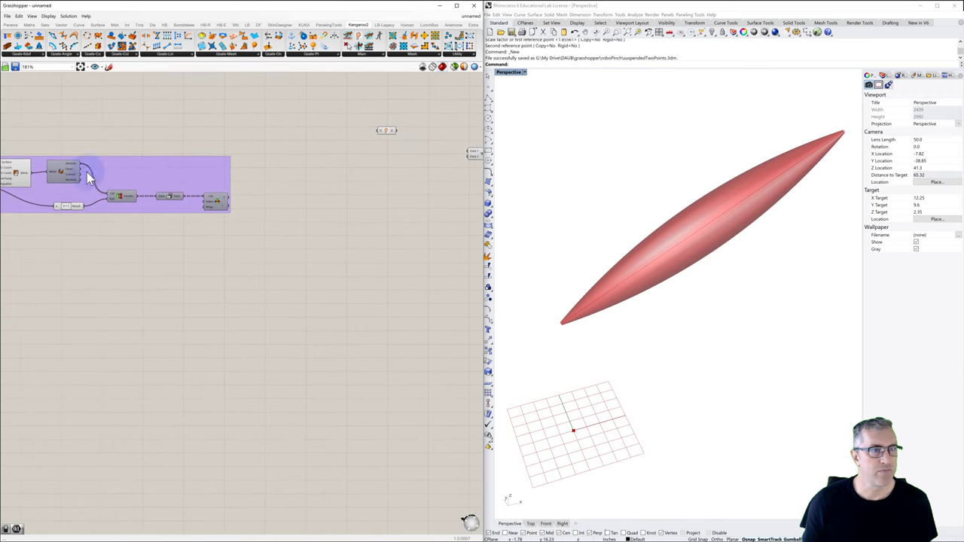
mouse_move(32, 172)
left_mouse_down()
mouse_move(76, 150)
mouse_move(280, 120)
mouse_move(355, 118)
mouse_move(470, 152)
left_mouse_up()
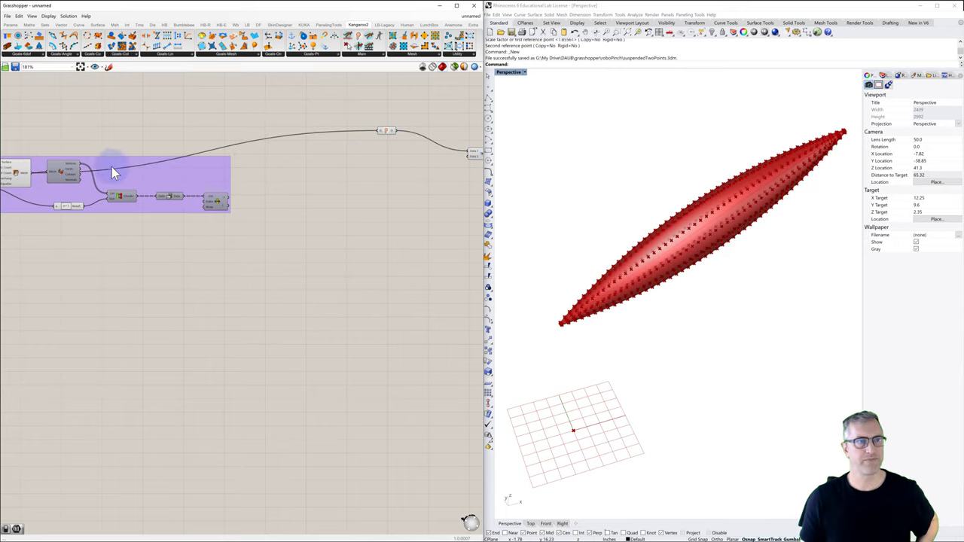
mouse_move(67, 171)
left_mouse_down()
mouse_move(65, 181)
mouse_move(17, 168)
mouse_move(25, 156)
left_mouse_up()
right_click_drag(56, 149, 101, 168)
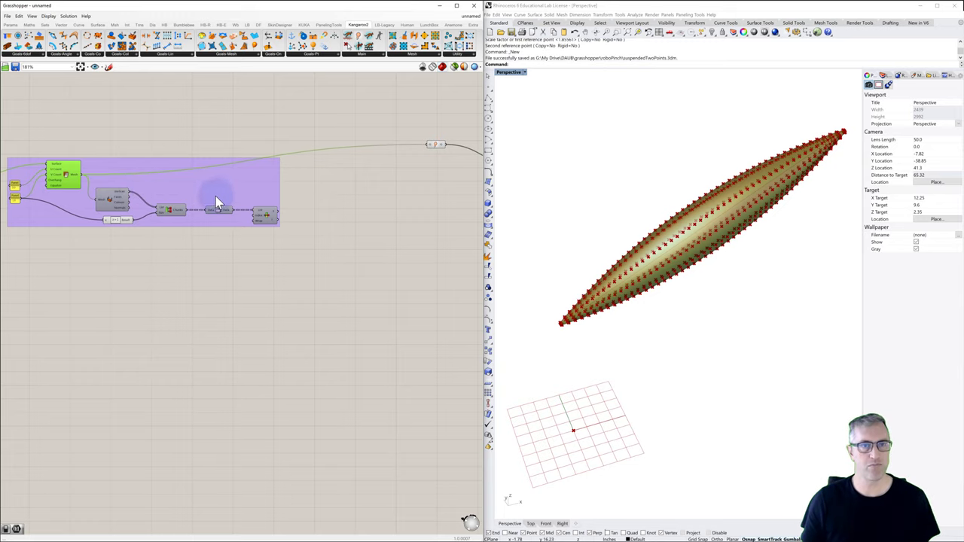
Place a Kangaroo Anchor goal on the canvas below the Show component
right_click_drag(459, 189, 375, 192)
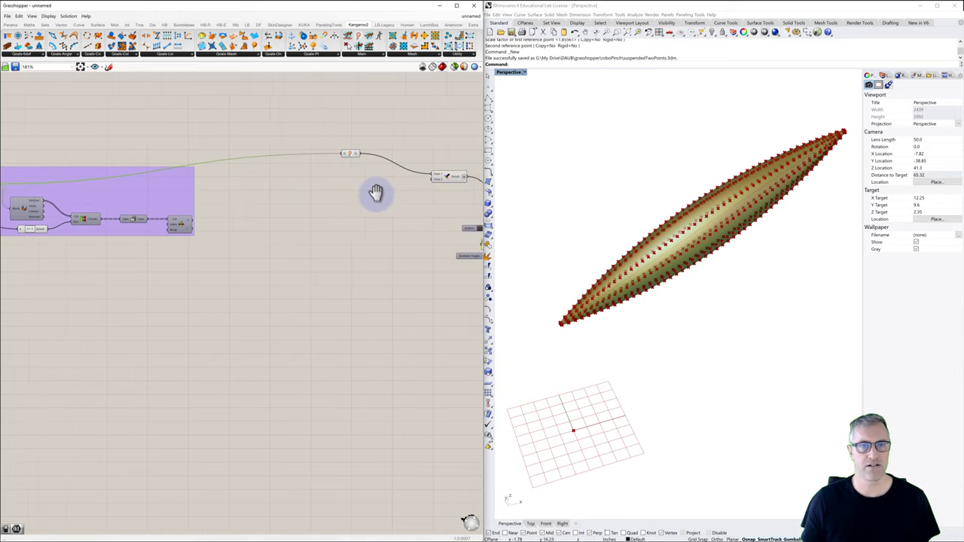
left_click(305, 57)
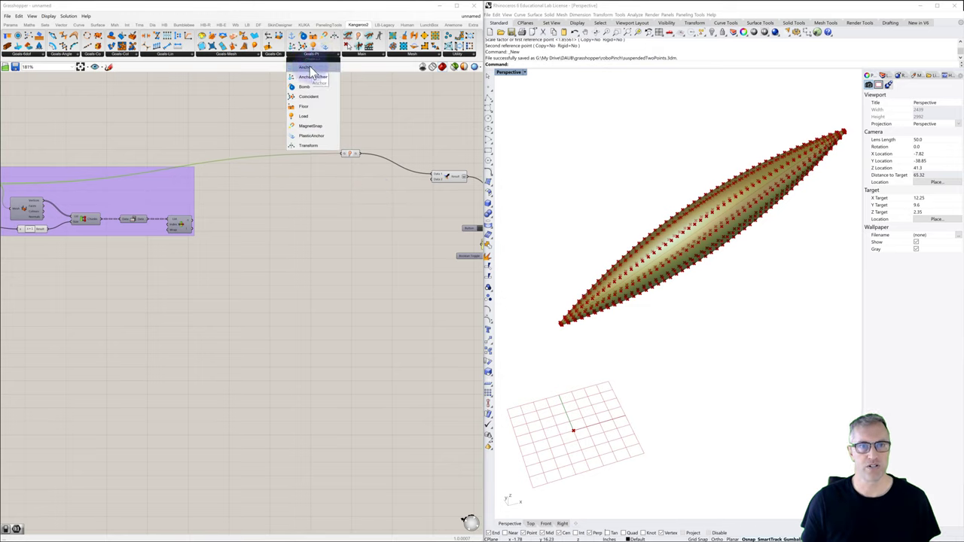
left_click_drag(311, 69, 351, 183)
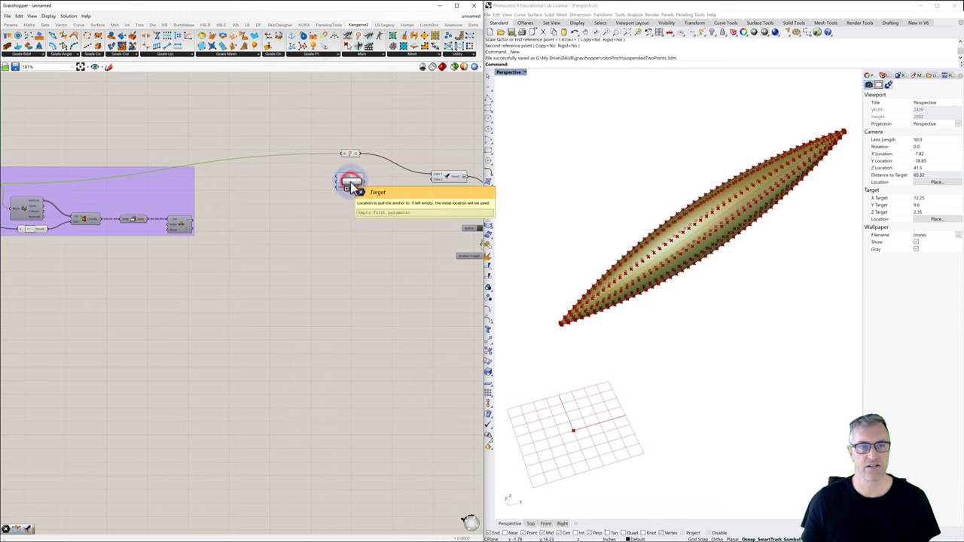
left_click(304, 189)
Add a Point parameter between the List Item component and the Anchor goal
right_click_drag(256, 204, 271, 201)
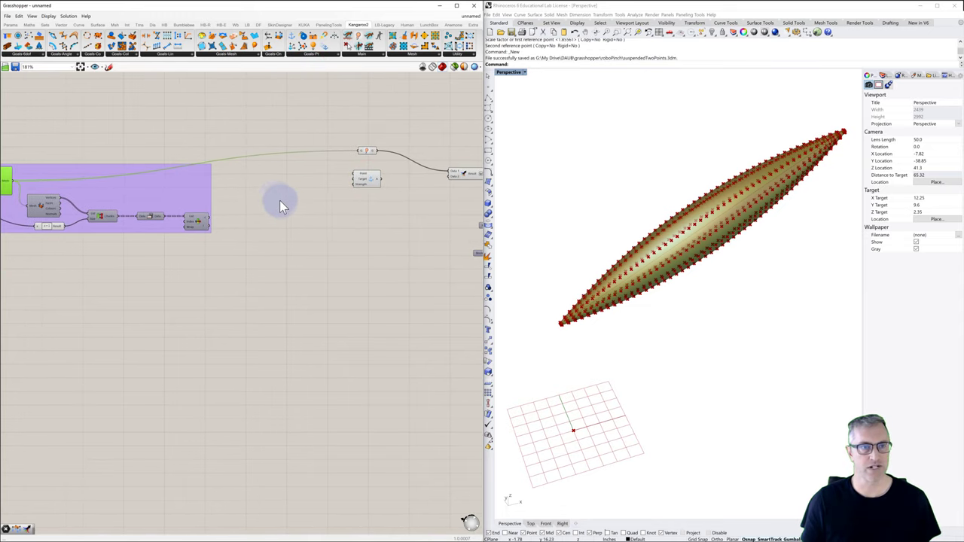
double_click(275, 193)
type("po")
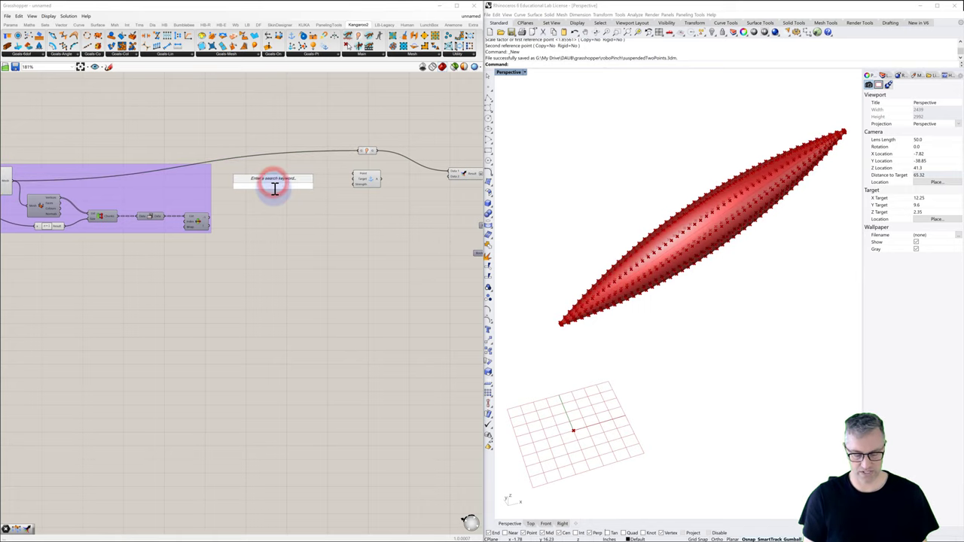
type("int")
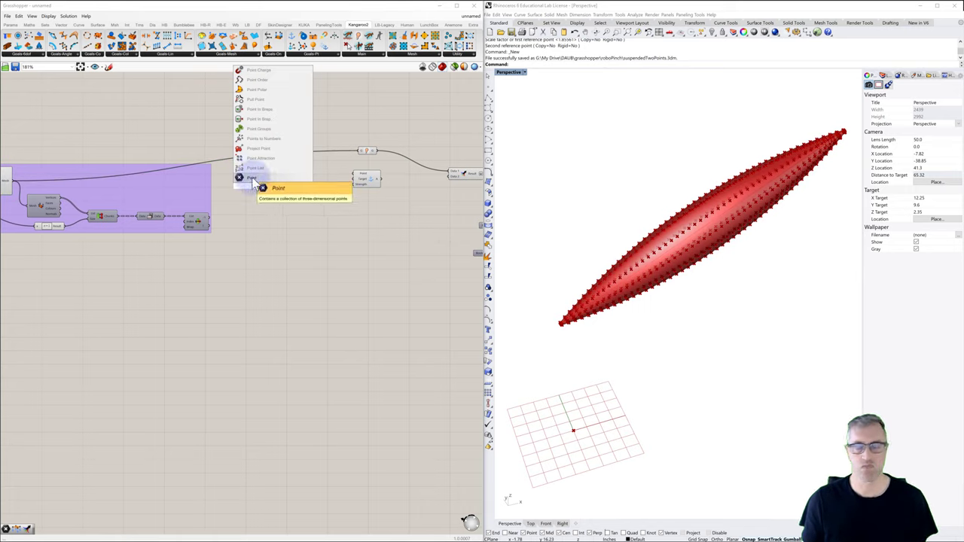
left_click(252, 178)
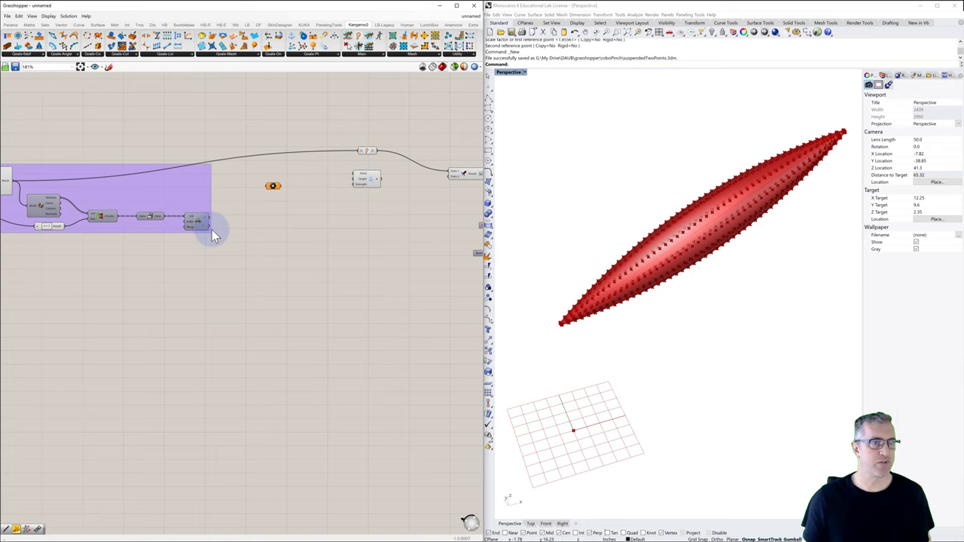
Collect both List Item outputs in the Point parameter and connect it to the Anchor's Point input
left_click_drag(210, 224, 266, 189)
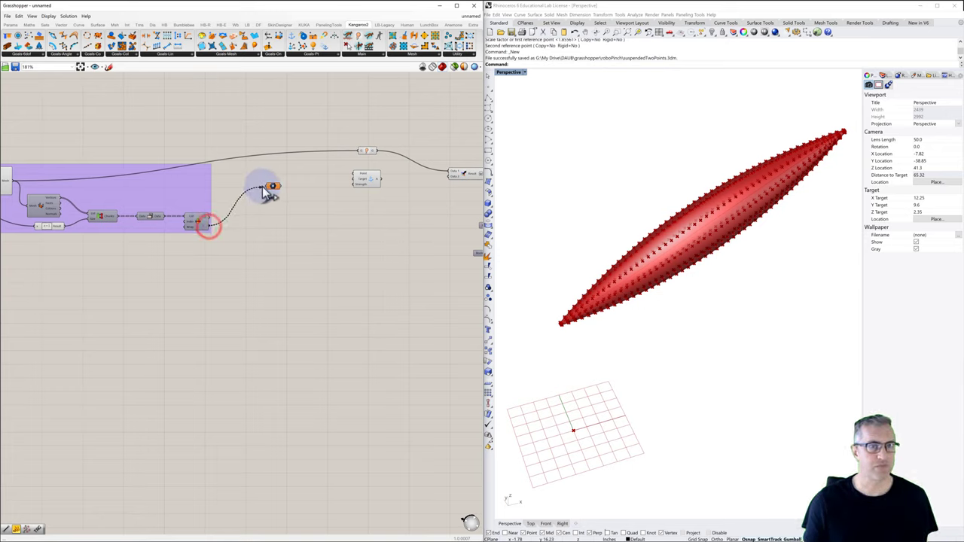
left_click_drag(217, 224, 273, 186, "shift")
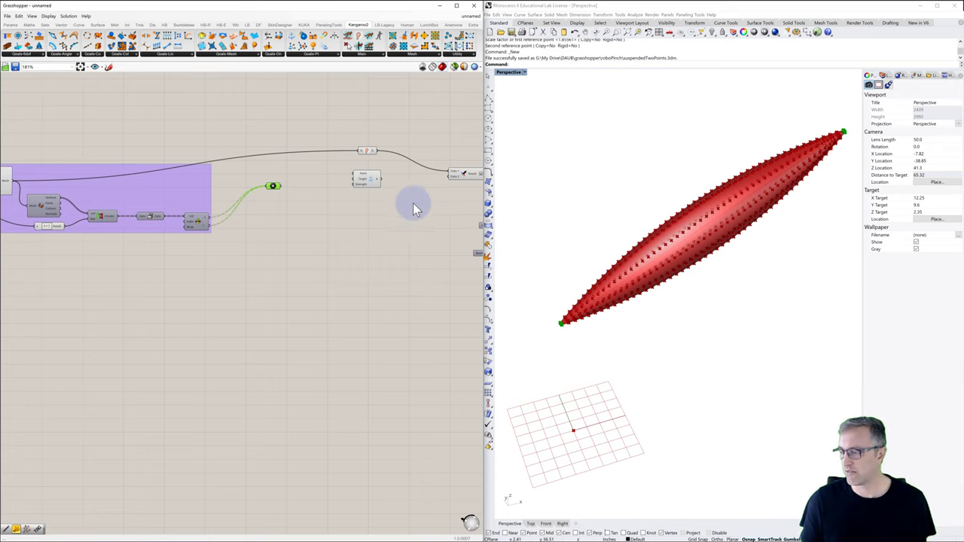
left_click_drag(279, 186, 363, 177)
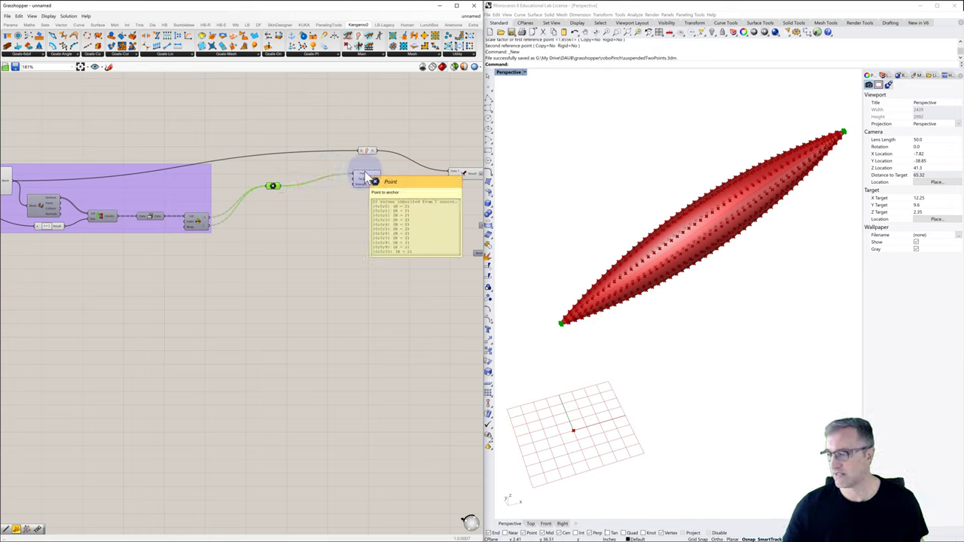
Set the Anchor's Strength with a panel containing 1000, and wire the Anchor output into Merge's second input
double_click(322, 212)
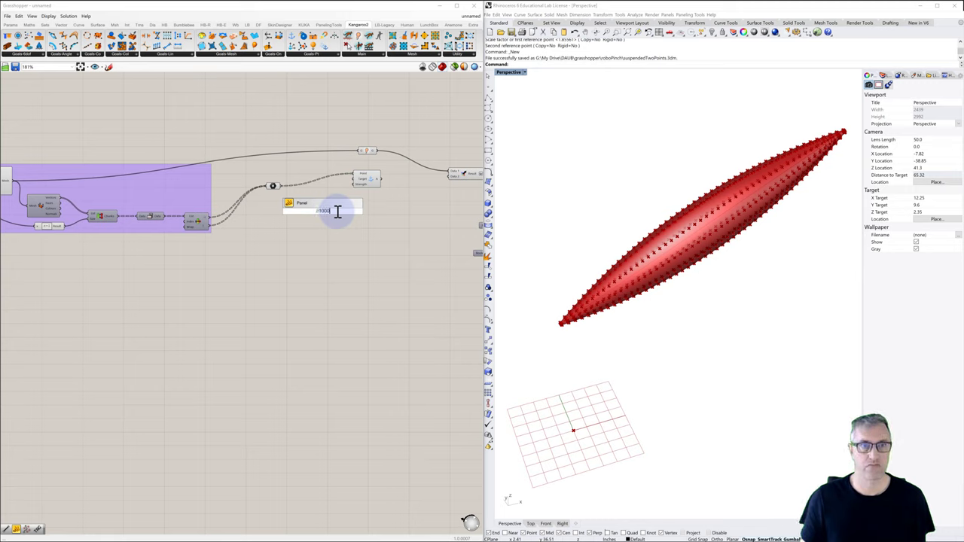
type("//1000")
key("Return")
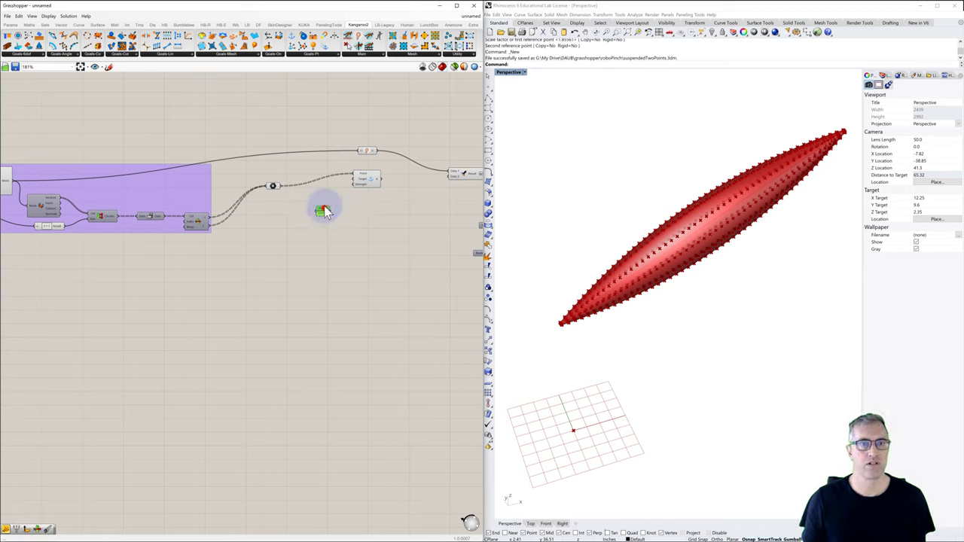
left_click_drag(324, 209, 354, 179)
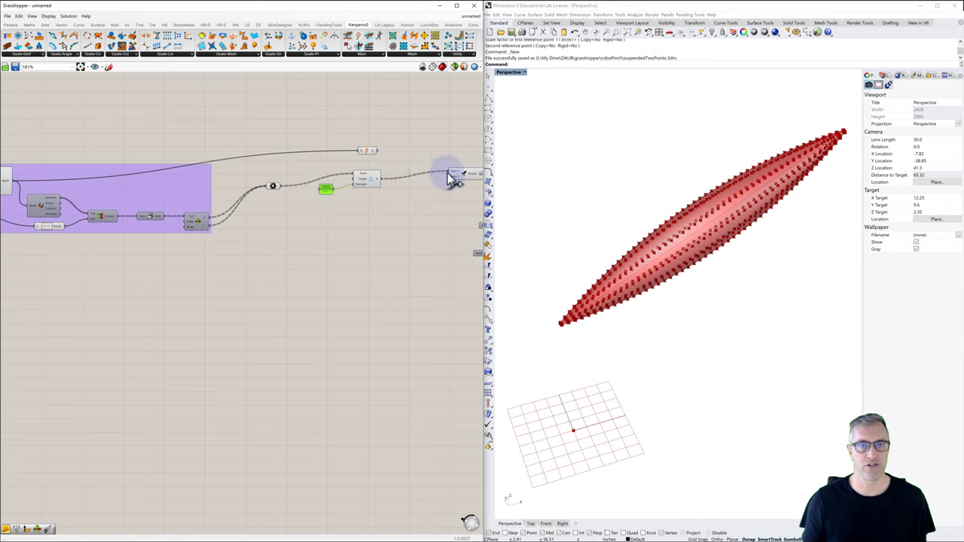
left_click_drag(427, 178, 452, 174)
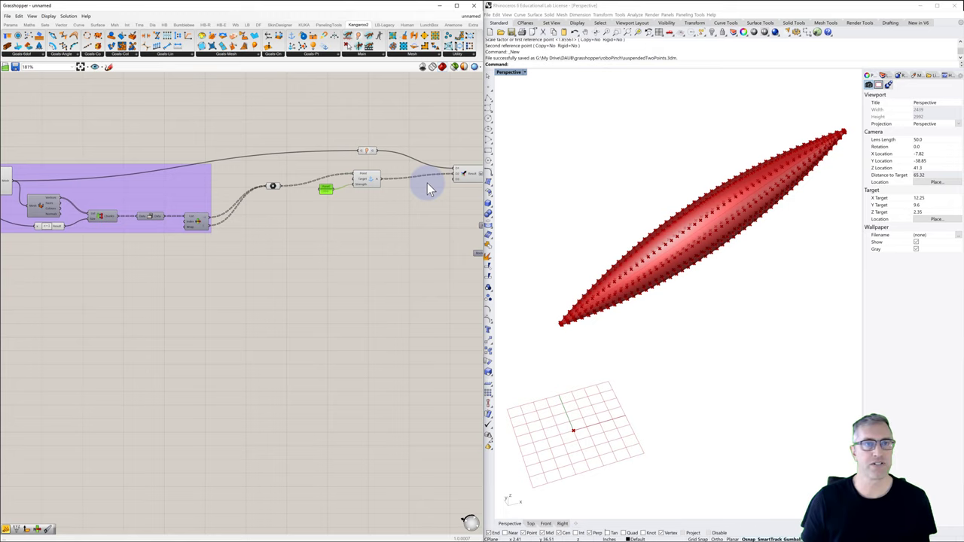
Place a Kangaroo Pressure goal below the Anchor and feed it the mesh from Mesh Surface
left_click(312, 54)
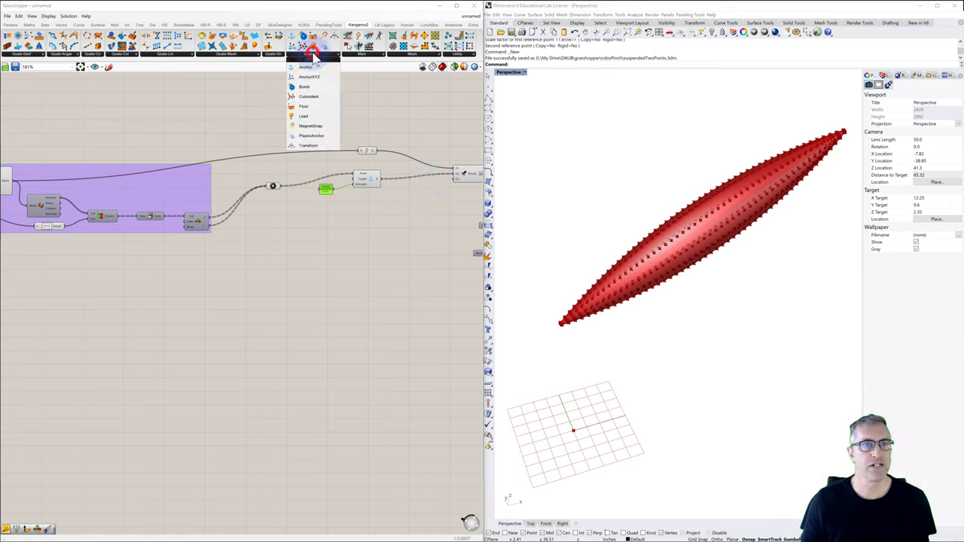
left_click(240, 55)
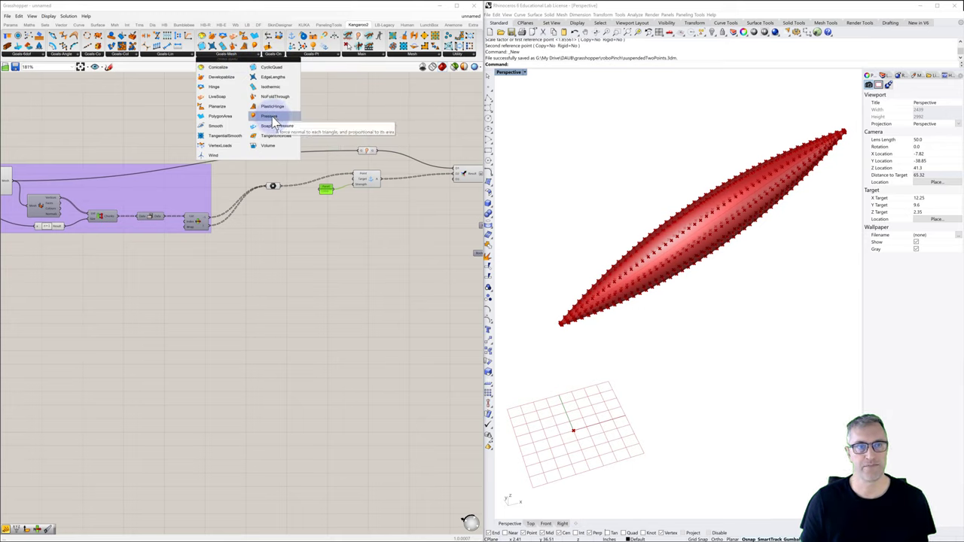
left_click_drag(272, 120, 371, 219)
scroll(371, 218, "up", 3)
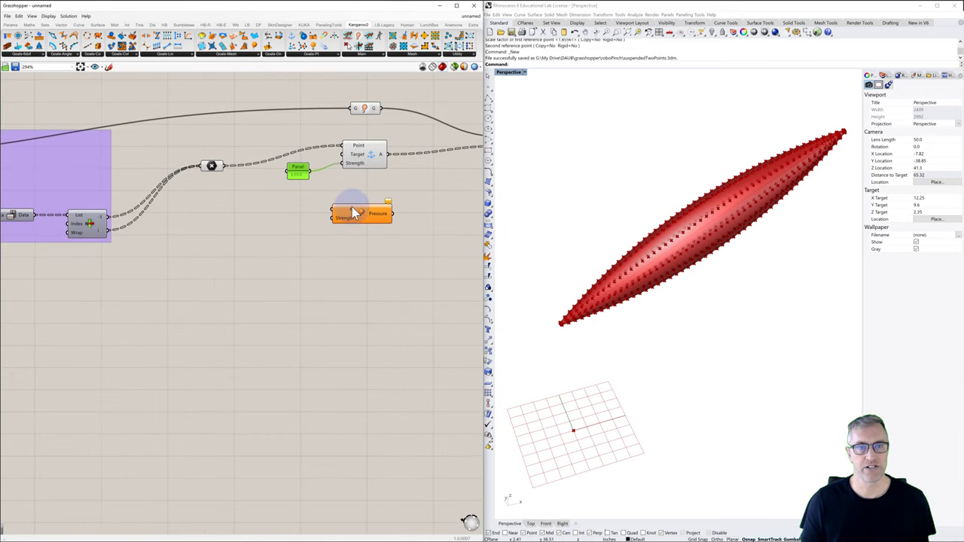
right_click_drag(285, 200, 341, 194)
scroll(273, 192, "down", 2)
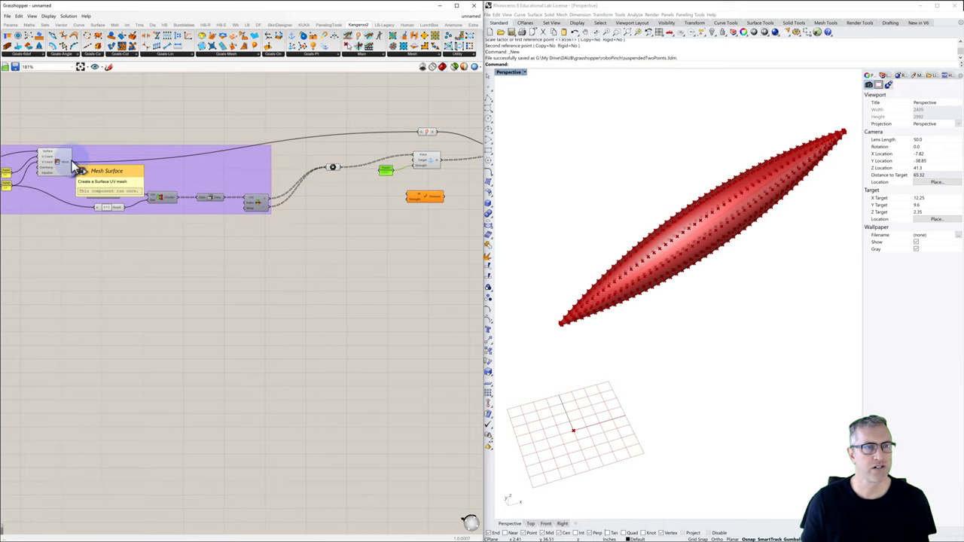
left_click_drag(71, 160, 408, 195)
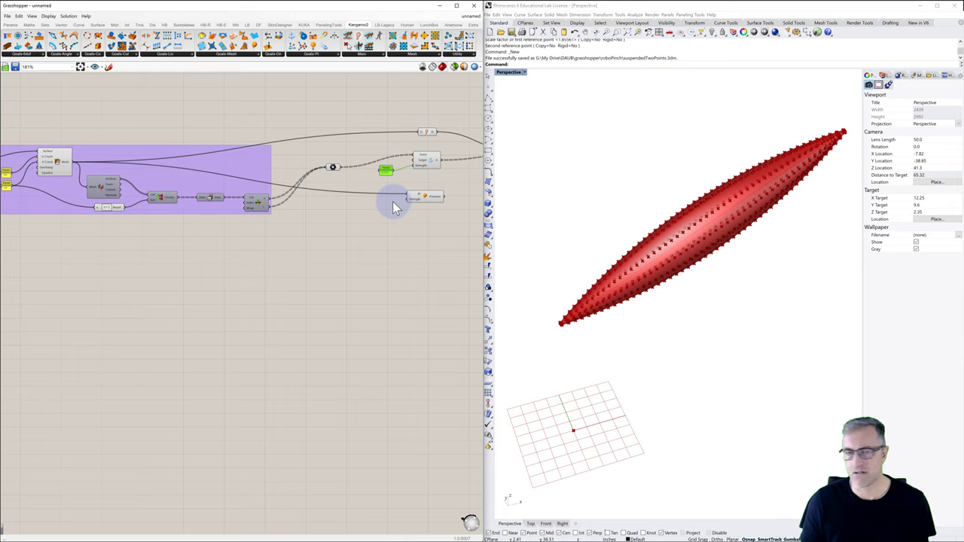
Set the Pressure goal's Strength with a panel containing 300, and wire its output into Merge's third input
double_click(389, 202)
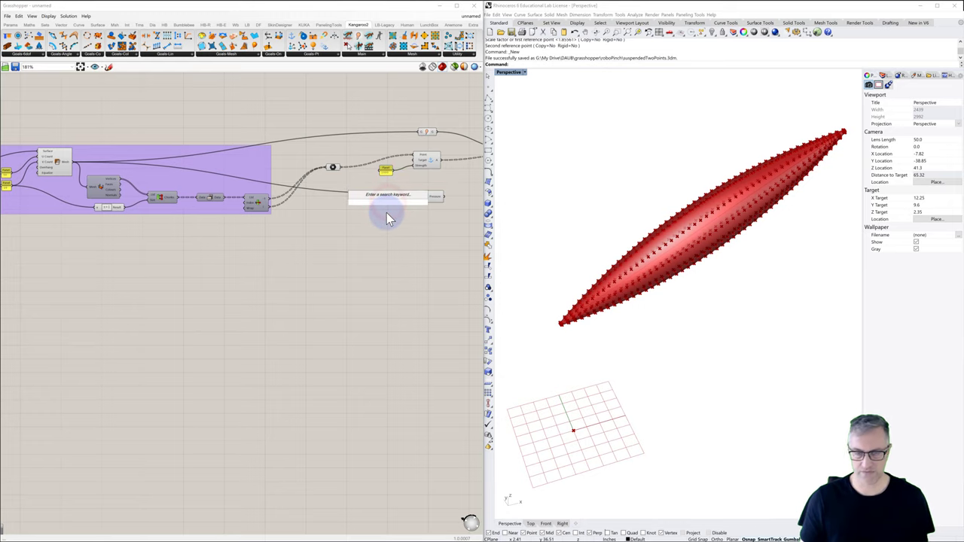
type("//300")
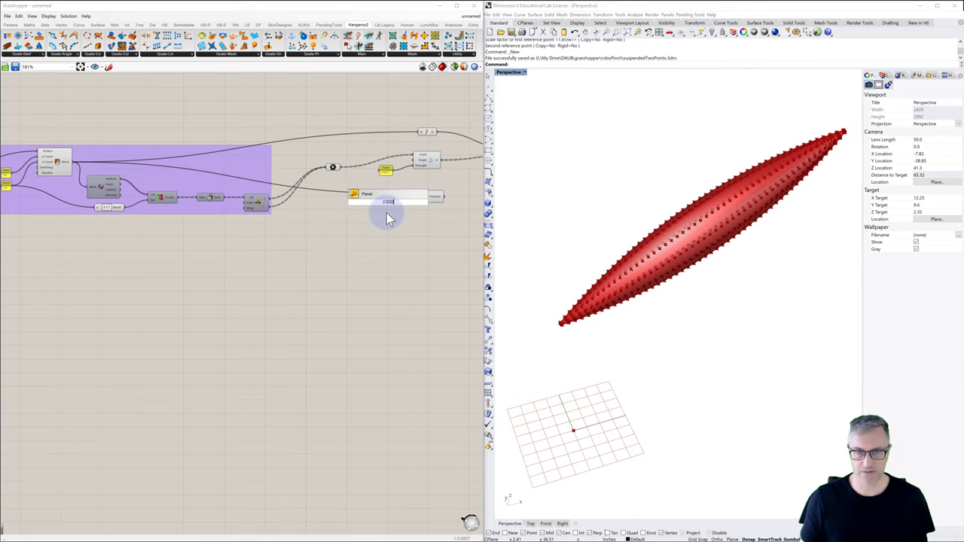
key("Return")
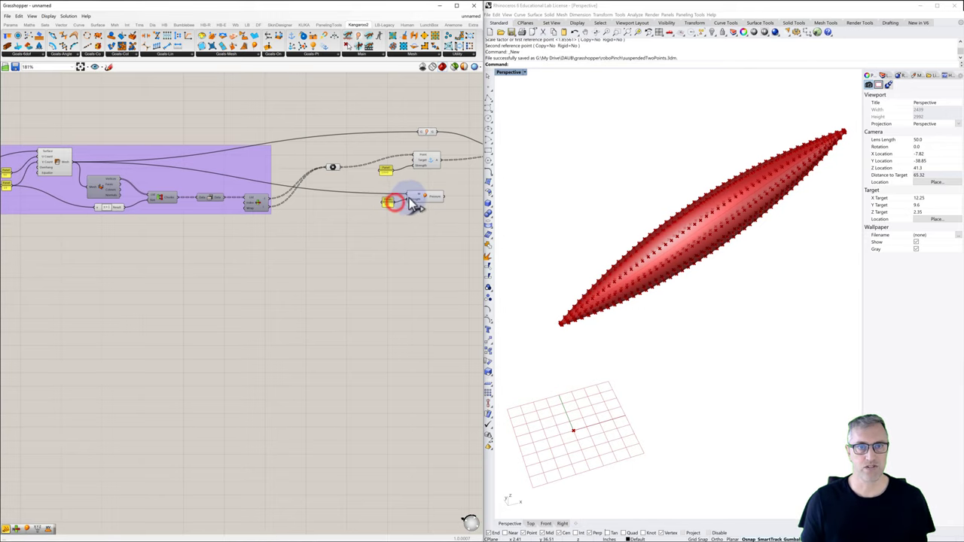
right_click_drag(415, 188, 351, 189)
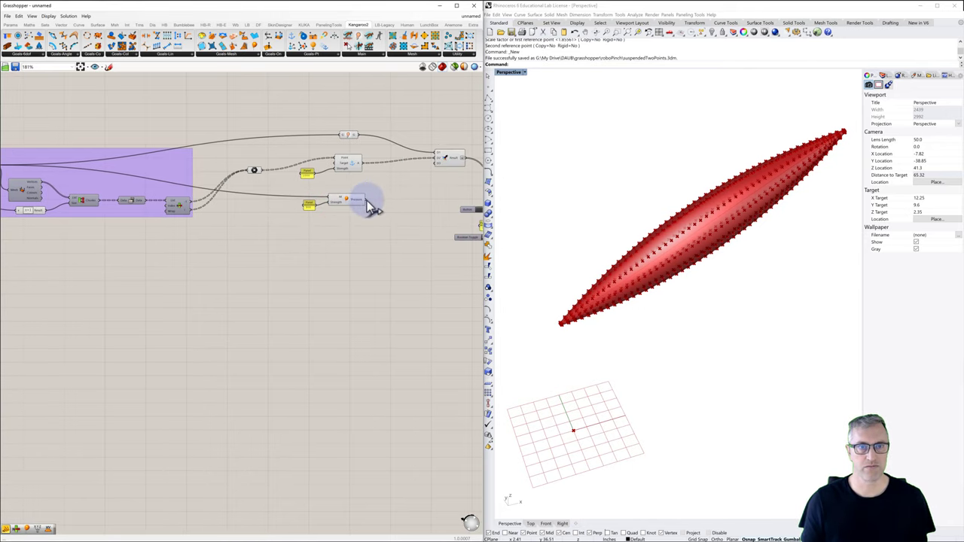
left_click_drag(366, 199, 432, 168, "shift")
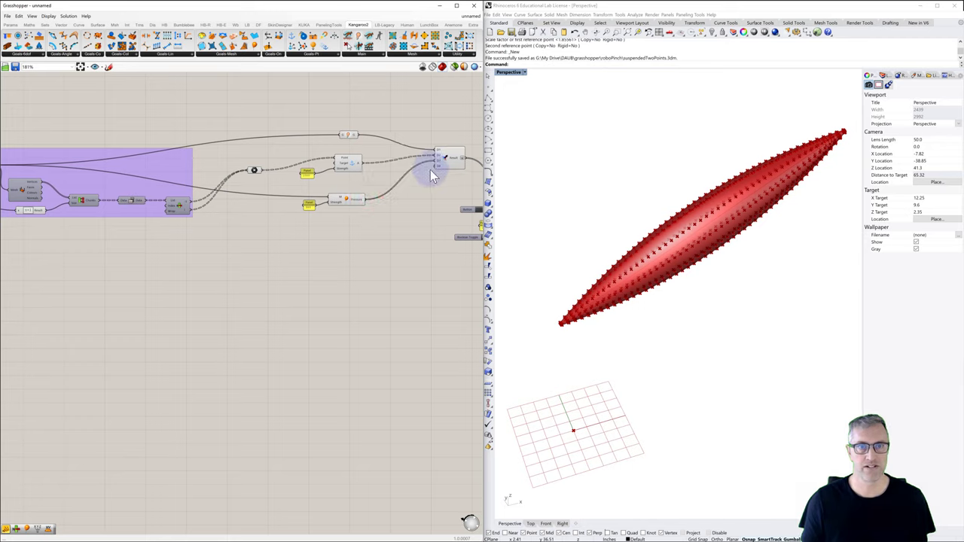
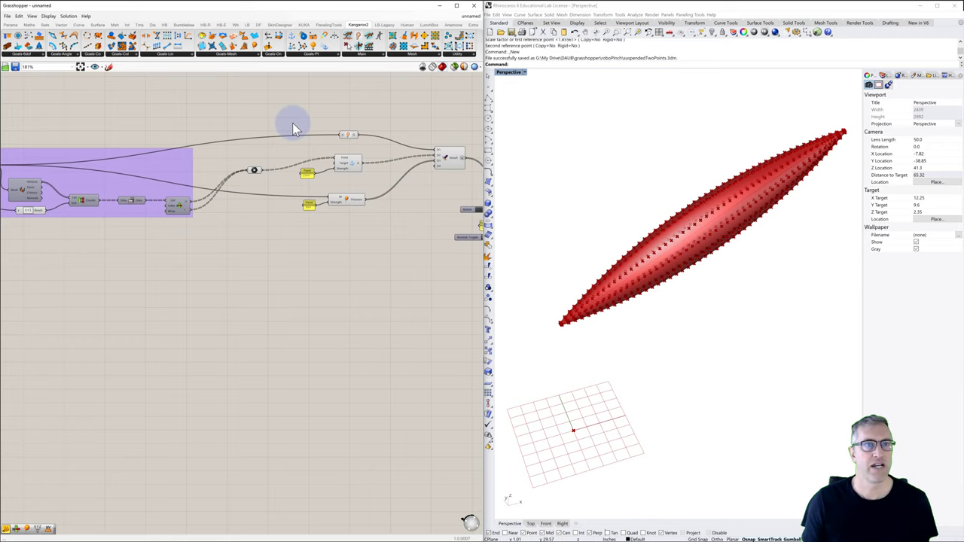
Place a Kangaroo EdgeLengths goal below Pressure and feed it the mesh from Mesh Surface
left_click(226, 55)
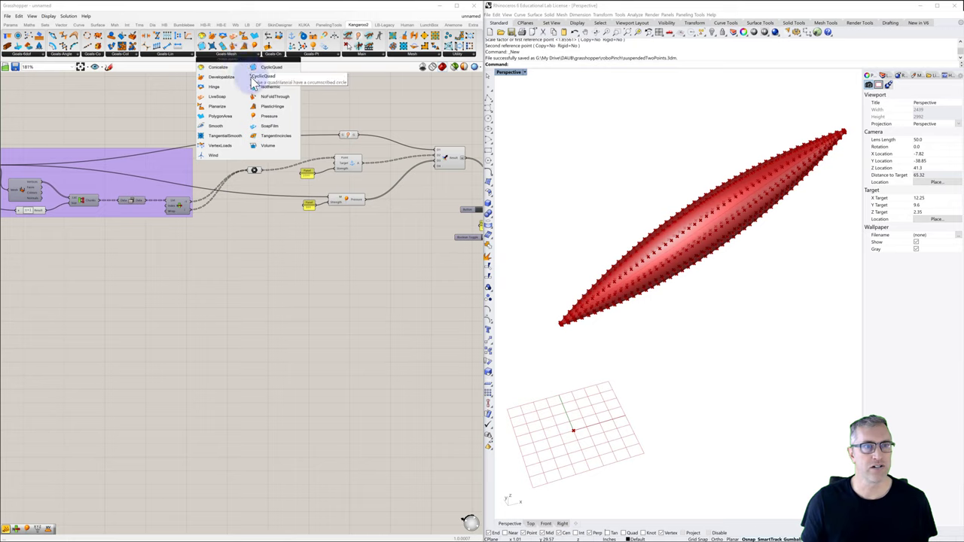
left_click_drag(265, 80, 345, 229)
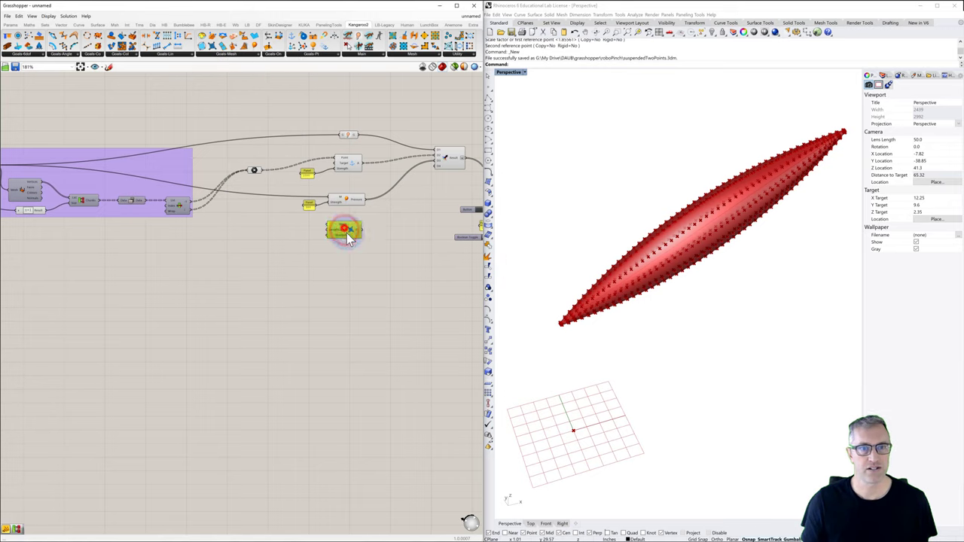
right_click_drag(230, 217, 290, 204)
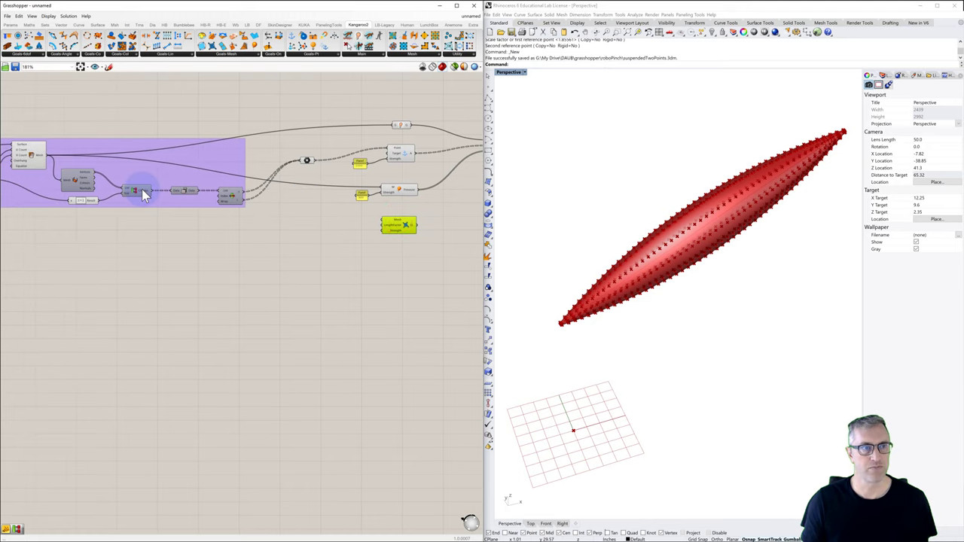
left_click_drag(49, 154, 391, 223)
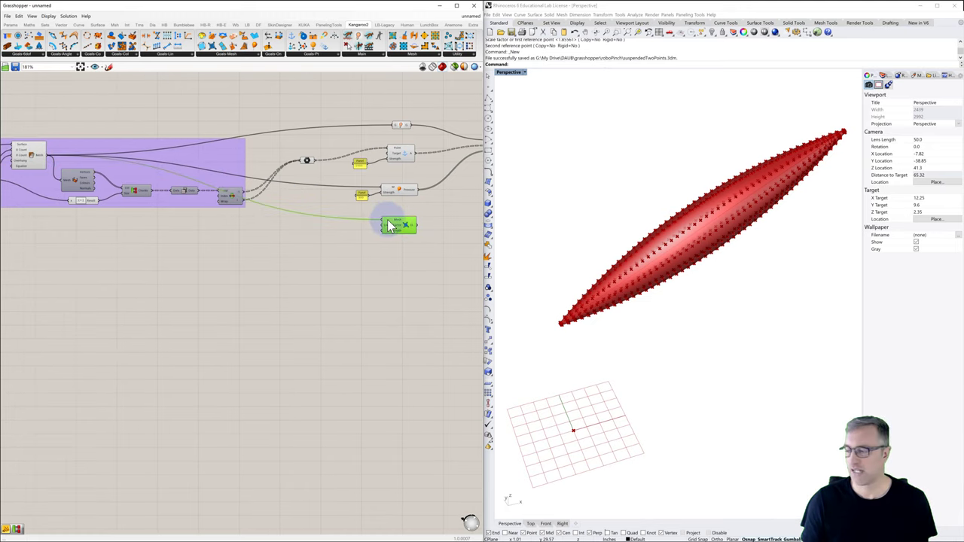
Set the EdgeLengths goal's LengthFactor with a panel containing 1.1
scroll(375, 228, "up", 3)
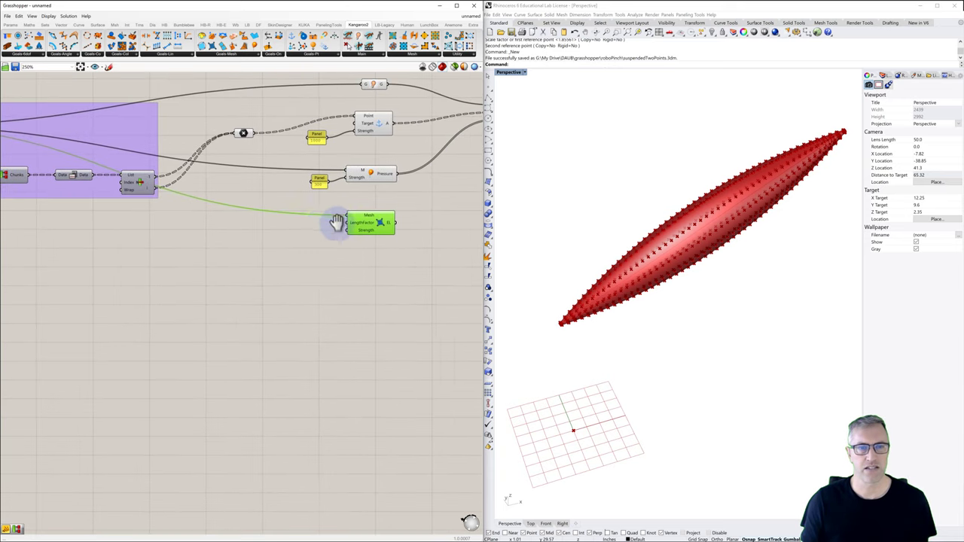
left_click(319, 228)
double_click(319, 228)
type("//1.1")
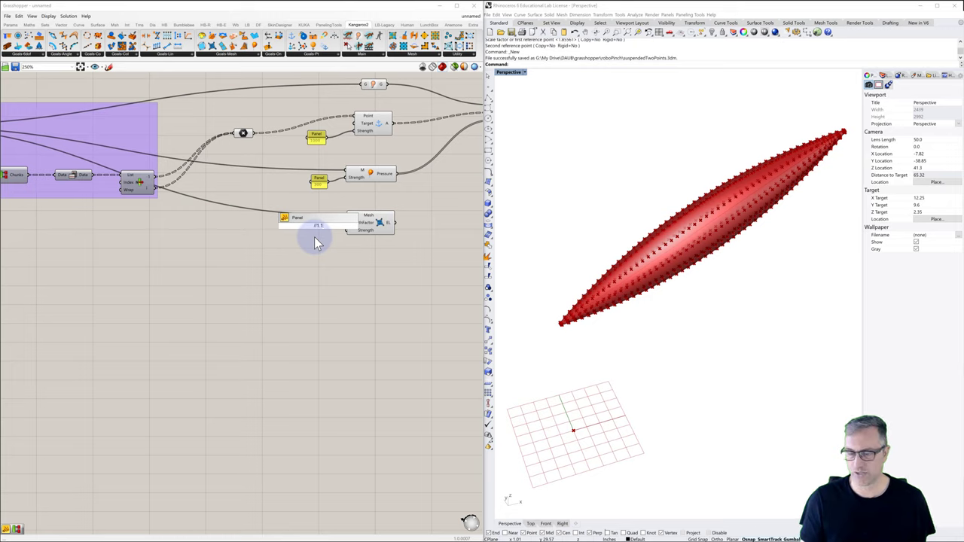
key("Return")
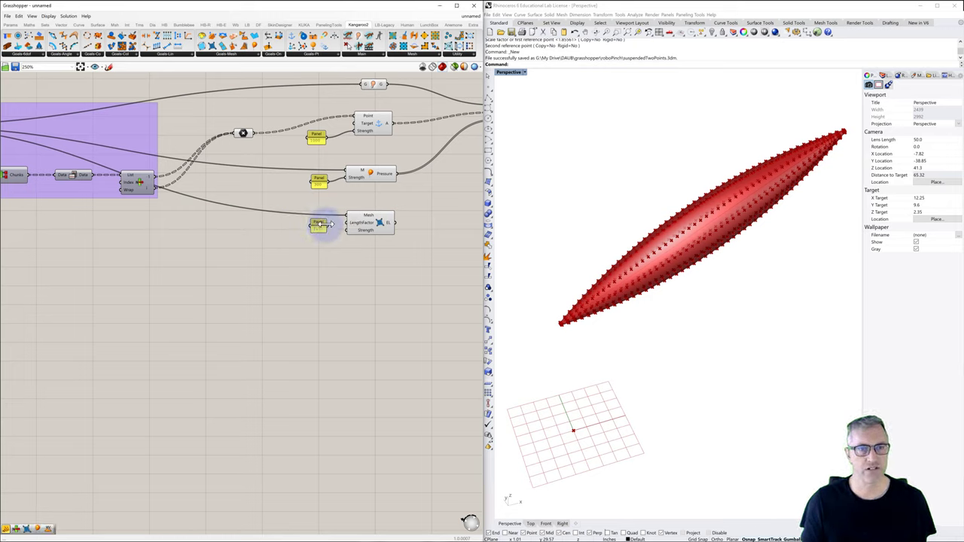
left_click_drag(327, 225, 354, 230)
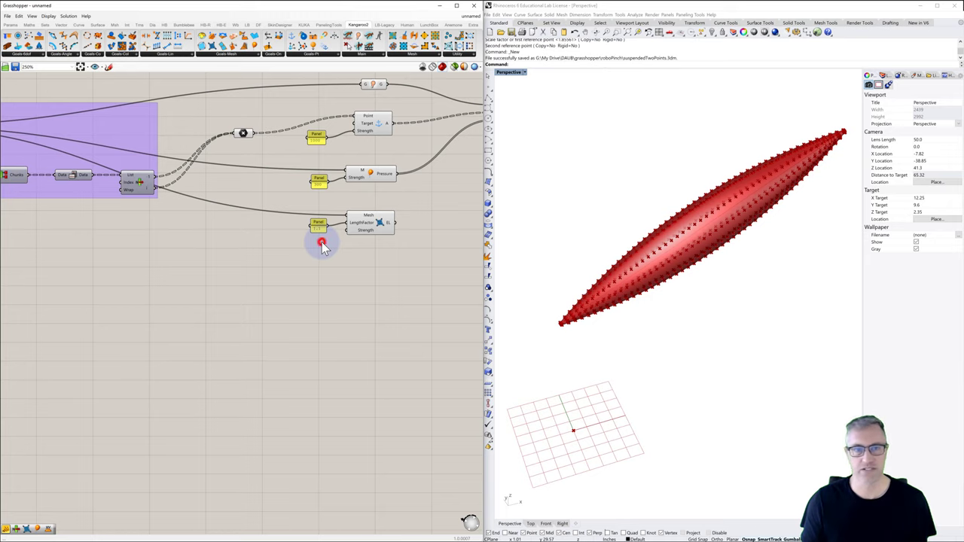
Set the EdgeLengths goal's Strength with a panel containing 900, and wire its output into Merge's fourth input
double_click(321, 242)
type("/")
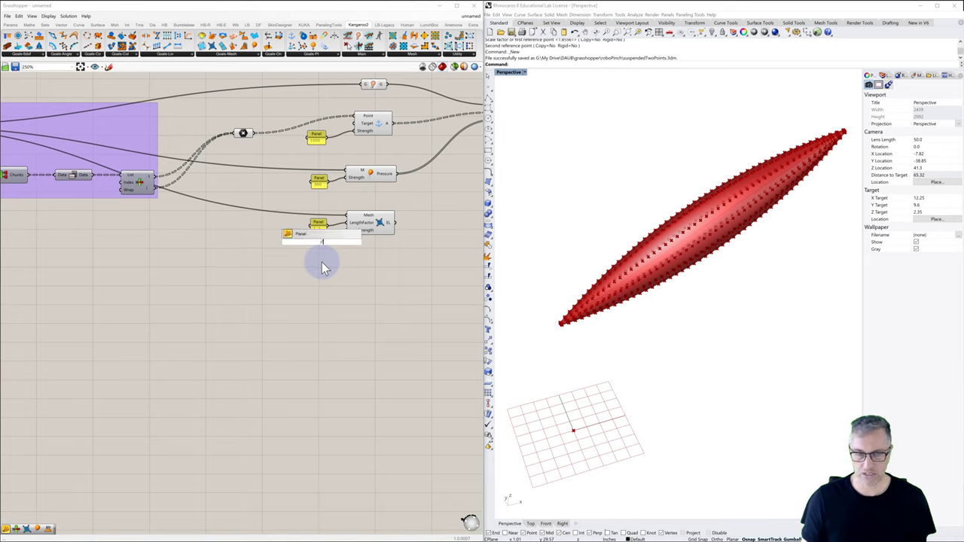
type("/900")
key("Return")
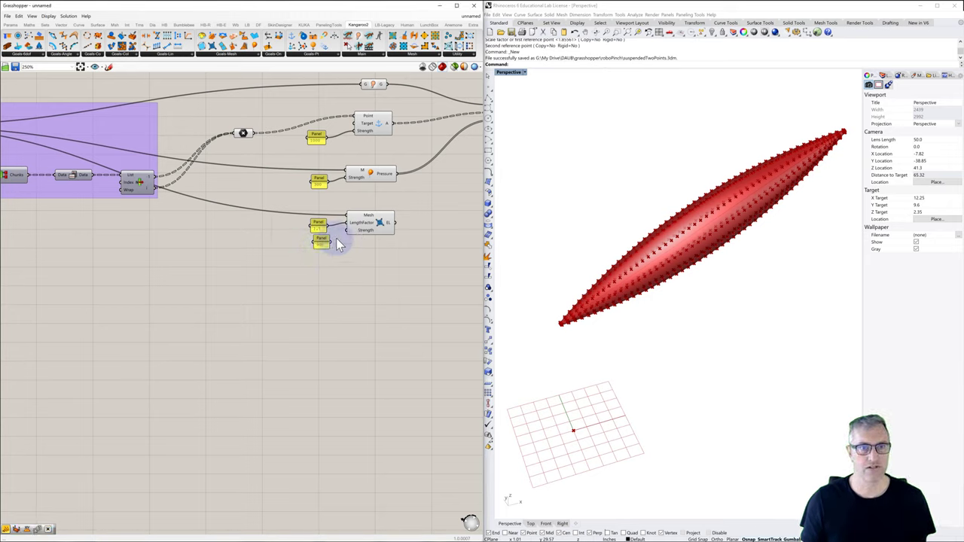
left_click(328, 241)
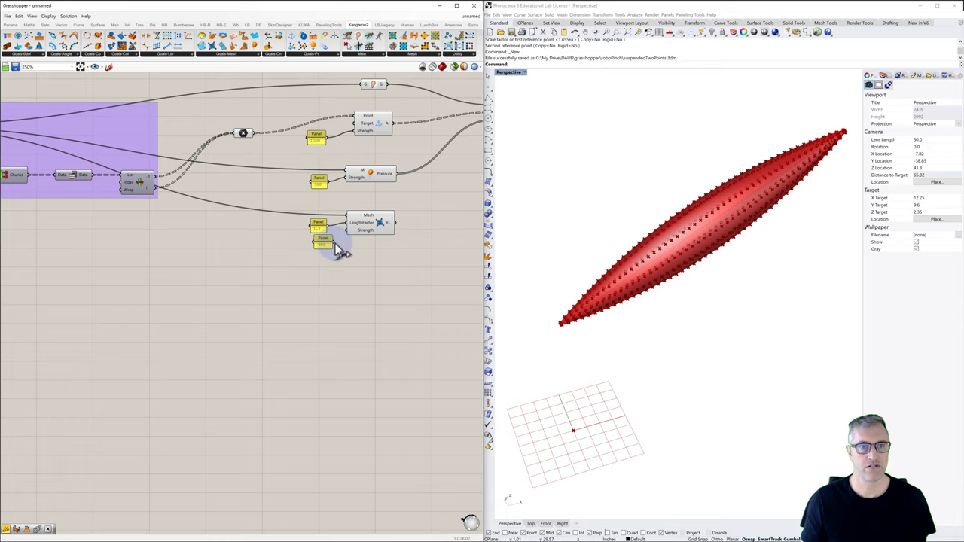
left_click_drag(333, 243, 360, 238)
right_click_drag(356, 238, 313, 233)
left_click_drag(302, 235, 399, 143)
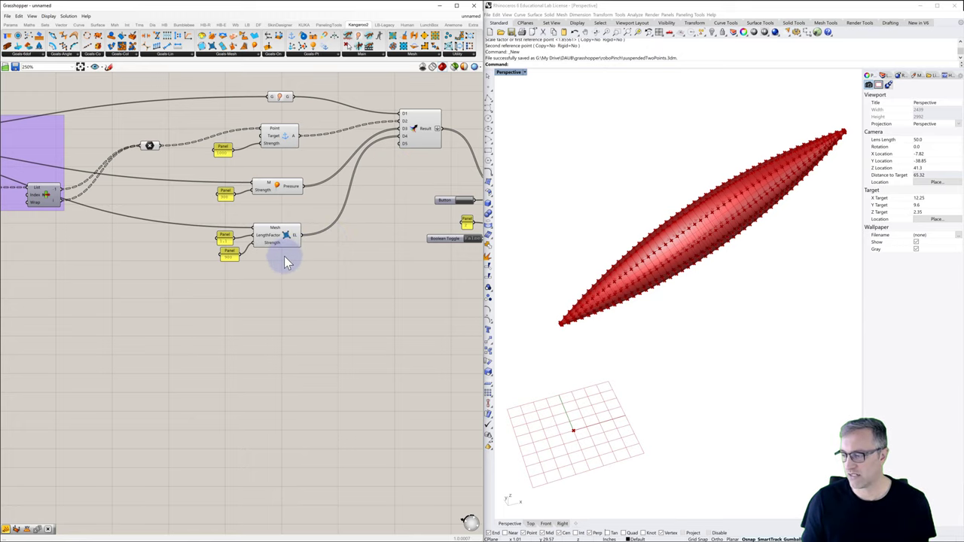
Place a Kangaroo VertexLoads goal below EdgeLengths and feed it the mesh from Mesh Surface
right_click_drag(264, 272, 295, 258)
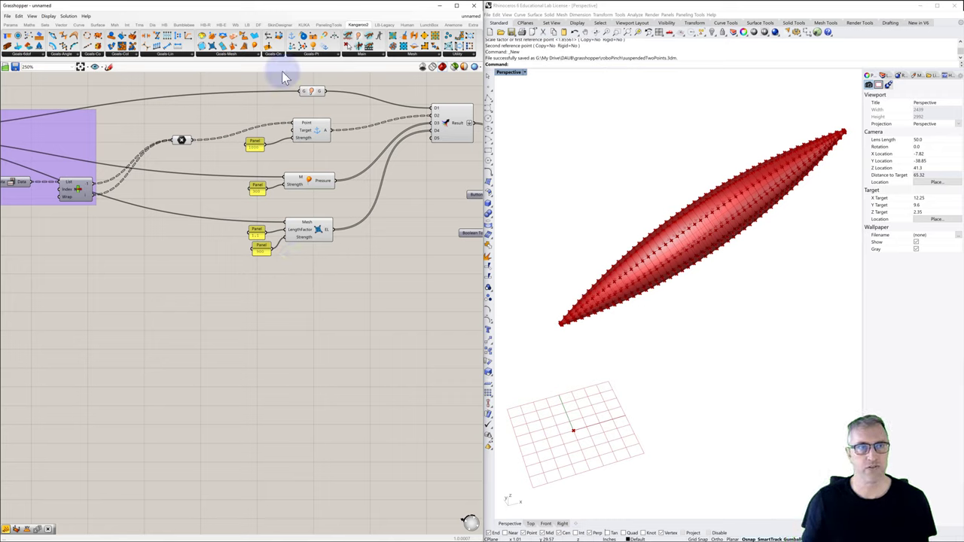
left_click(243, 56)
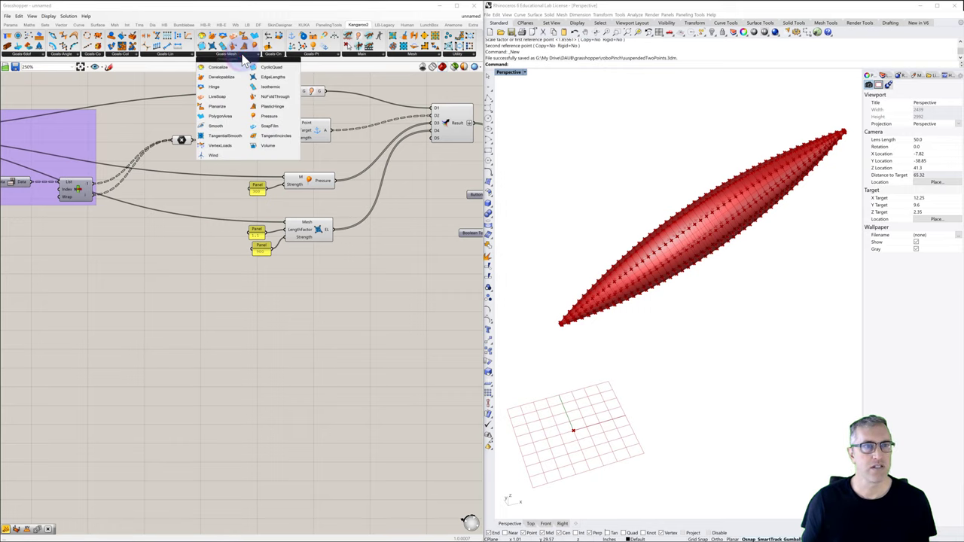
left_click(223, 150)
left_click(307, 285)
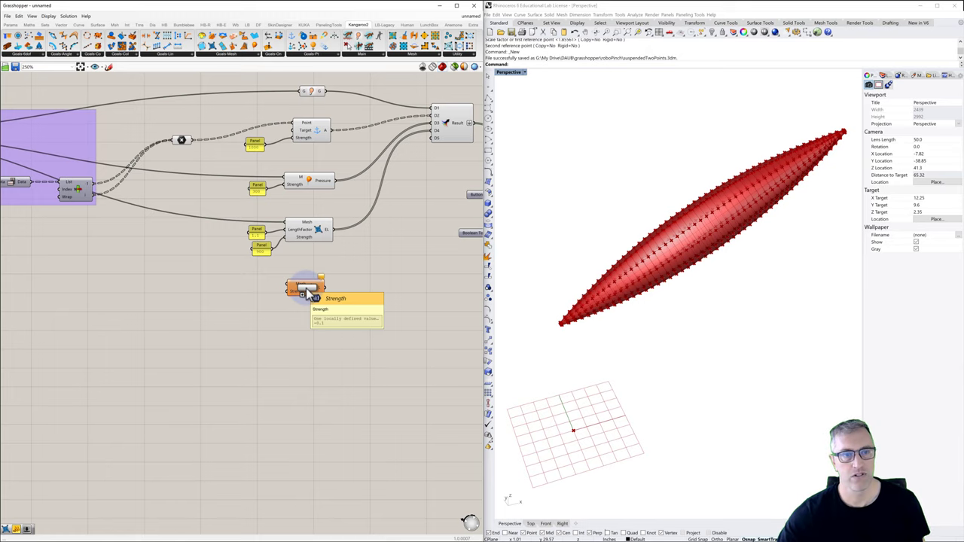
right_click_drag(168, 188, 304, 206)
scroll(307, 208, "down", 2)
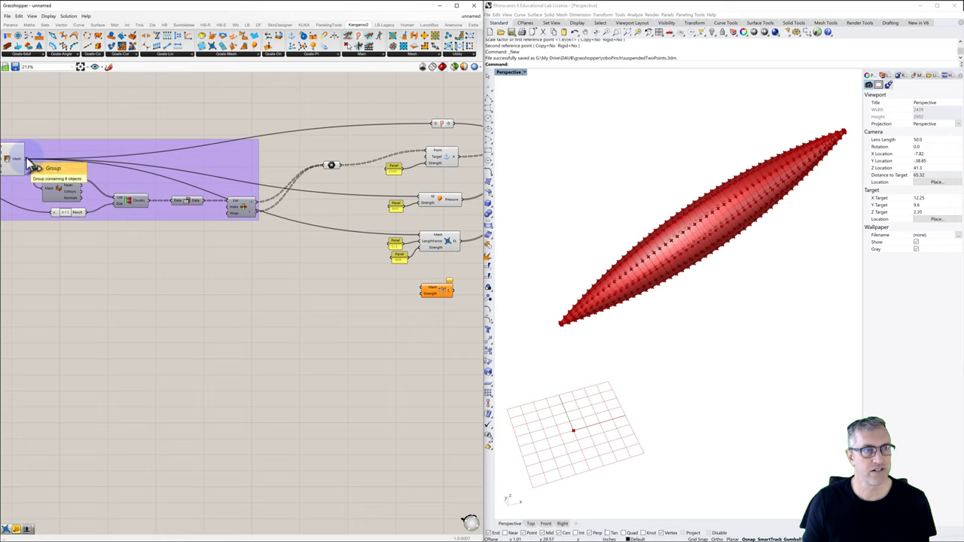
left_click_drag(25, 158, 422, 290)
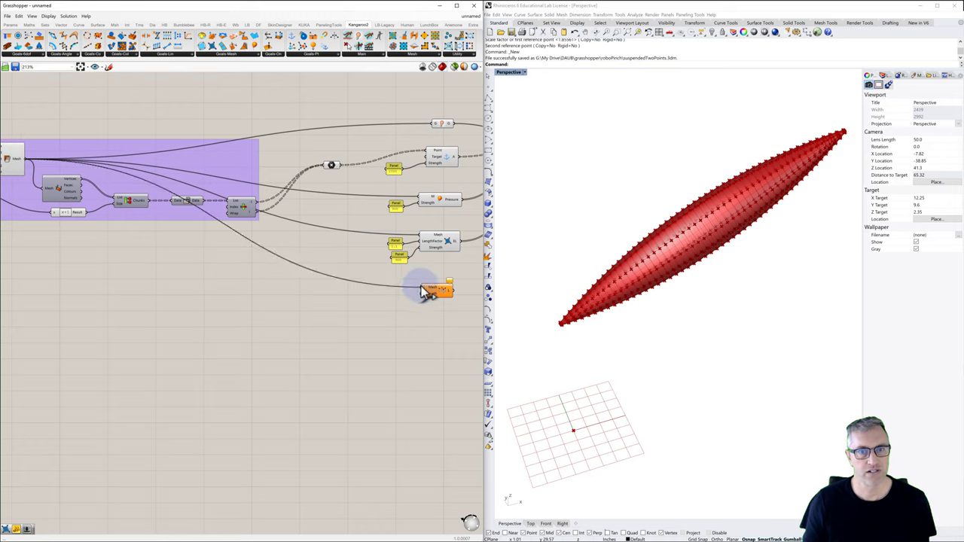
Set the VertexLoads goal's Strength with a panel containing -10, and wire its output into Merge's fifth input
double_click(381, 296)
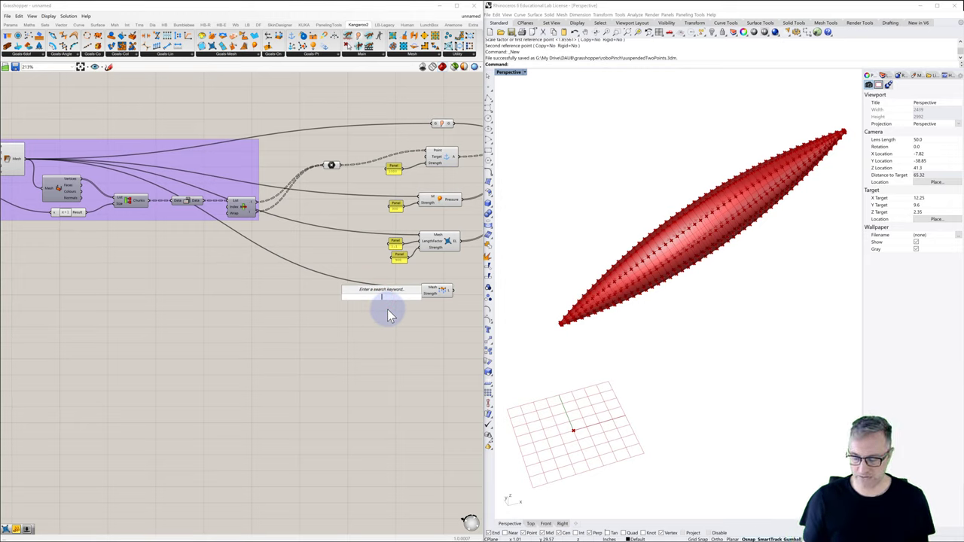
type("-")
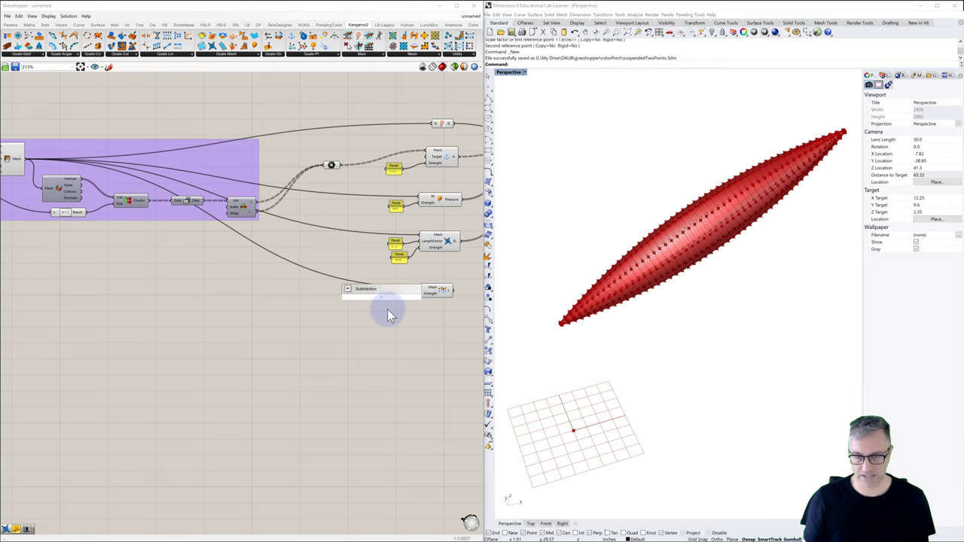
key("BackSpace")
key("BackSpace")
key("BackSpace")
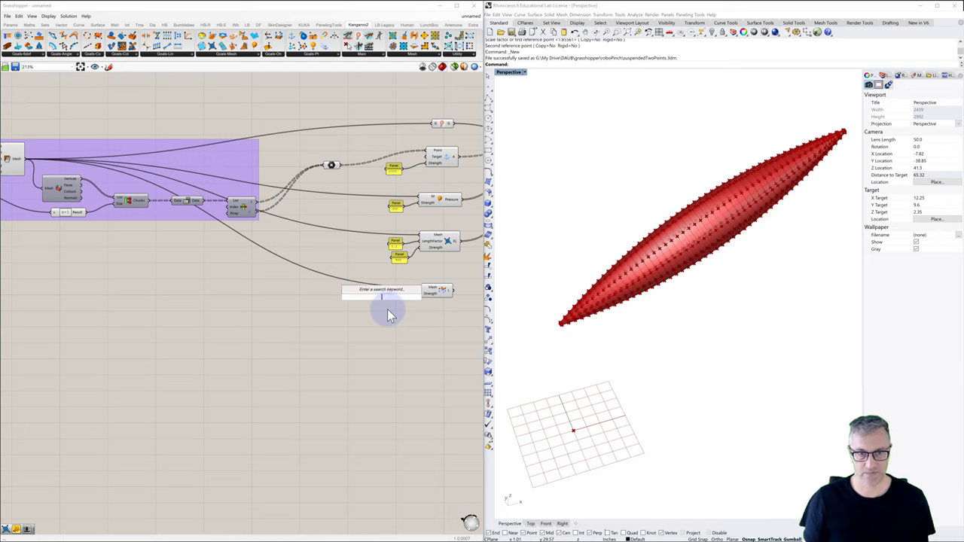
type("\"10")
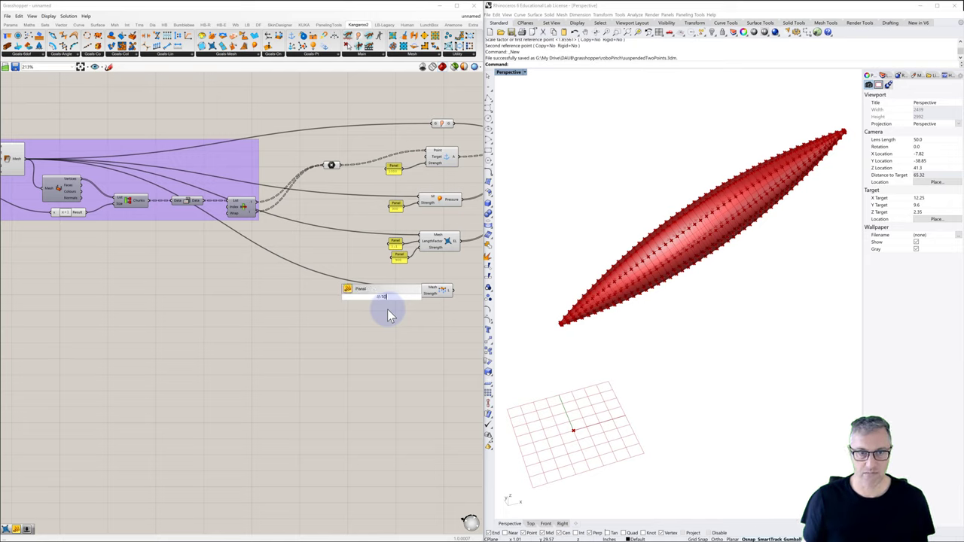
type("-10")
key("Return")
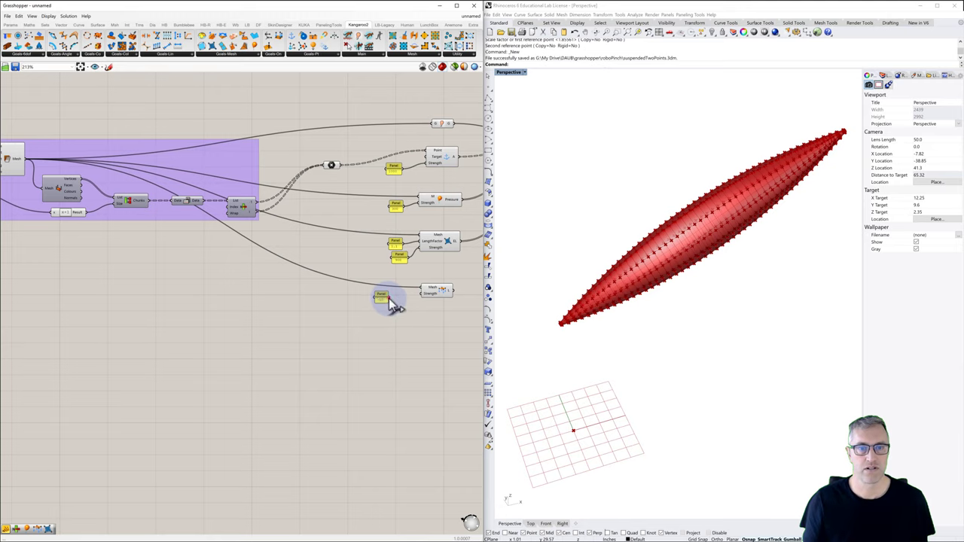
left_click_drag(387, 295, 423, 294)
right_click_drag(437, 307, 278, 319)
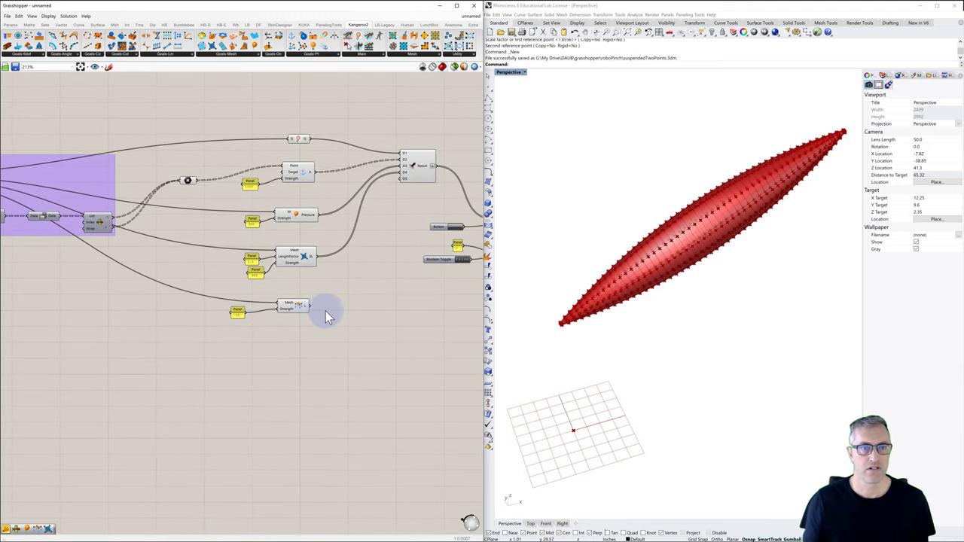
left_click_drag(310, 305, 403, 182)
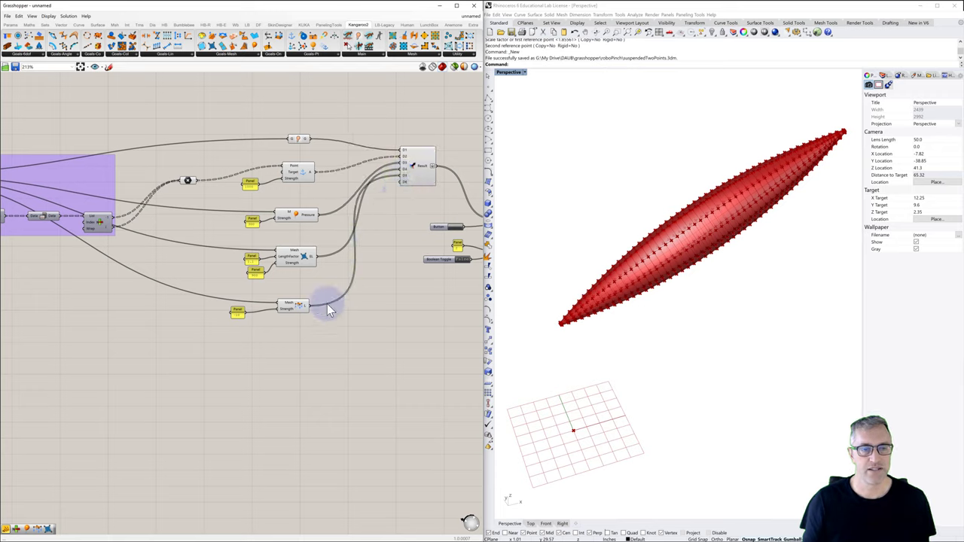
Place a Kangaroo Floor goal below the VertexLoads goal
left_click(248, 55)
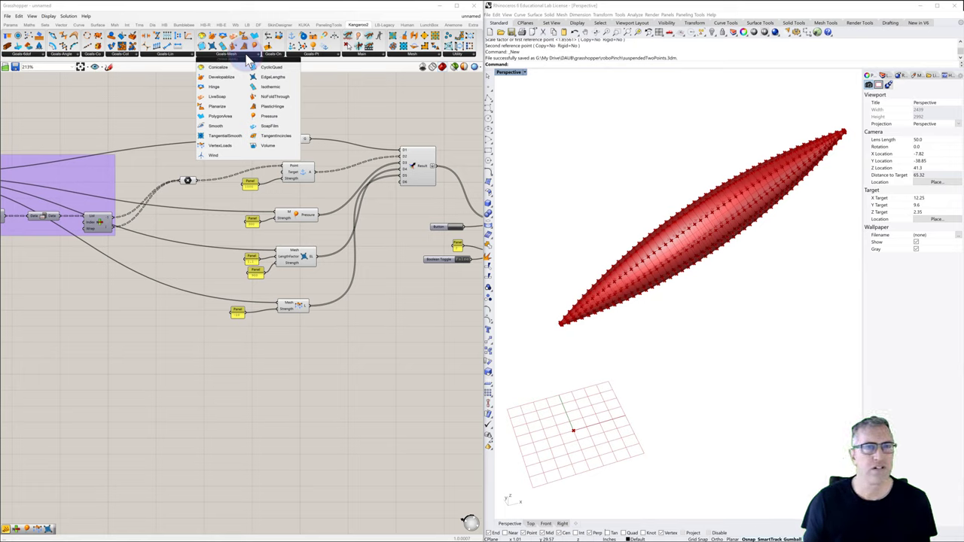
left_click(310, 55)
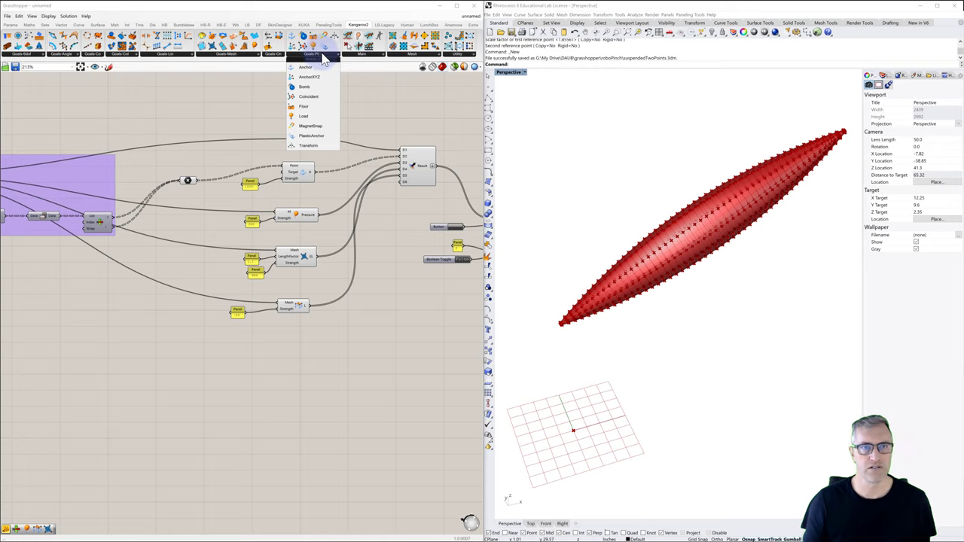
left_click(308, 107)
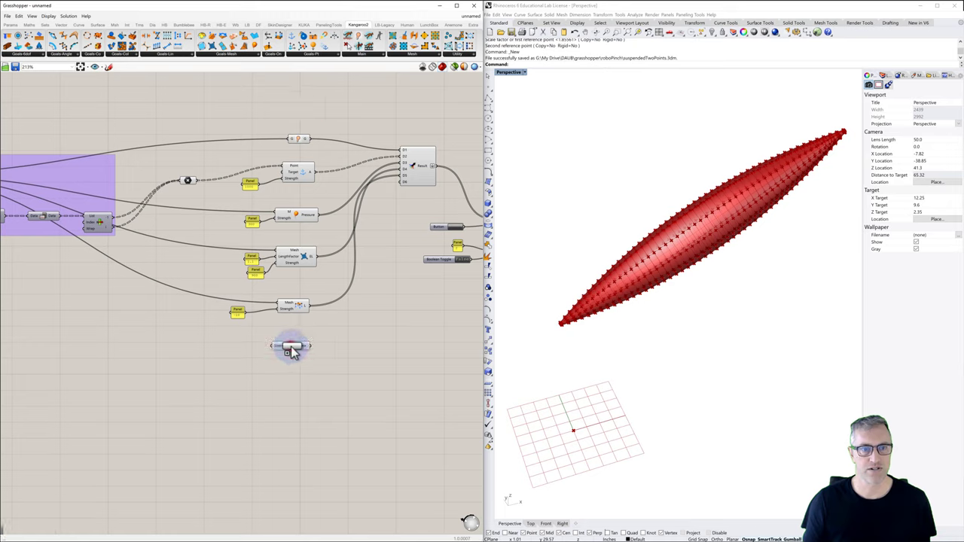
left_click(292, 348)
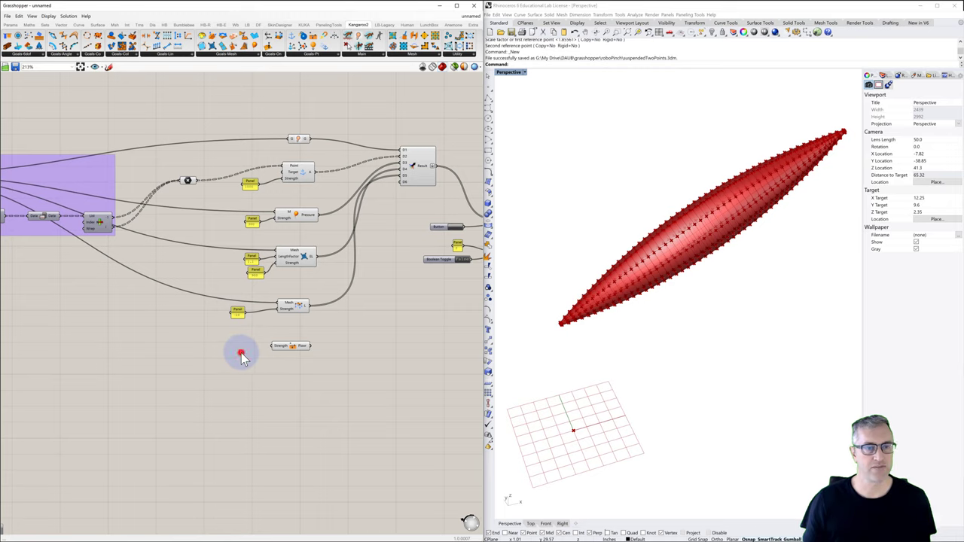
Set the Floor goal's Strength with a panel containing 10000, and wire its output into Merge's sixth input
double_click(241, 352)
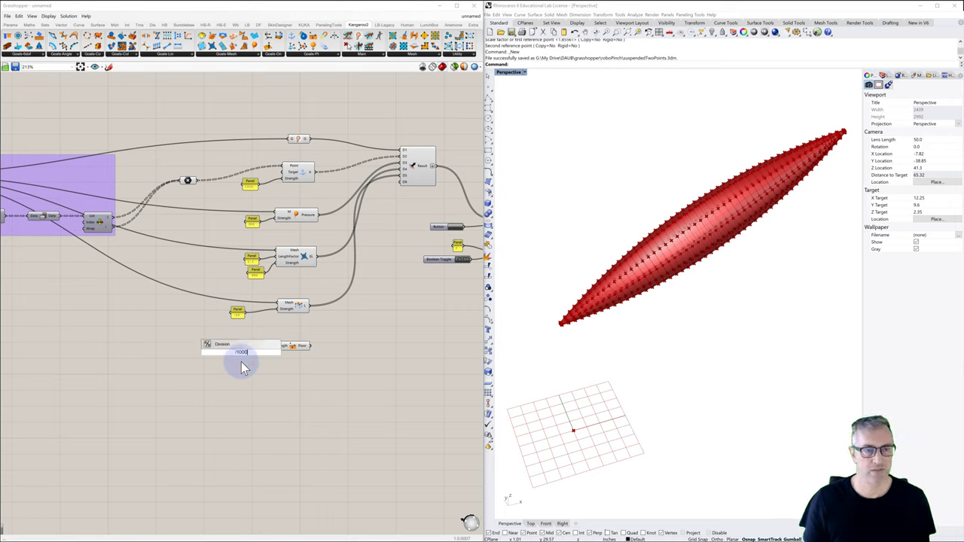
type("p")
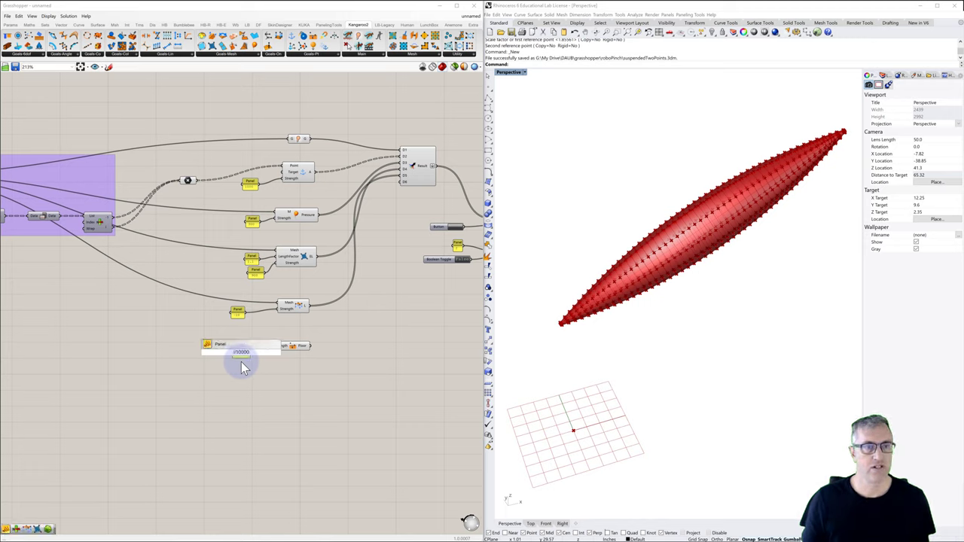
key("Return")
left_click_drag(252, 353, 403, 188)
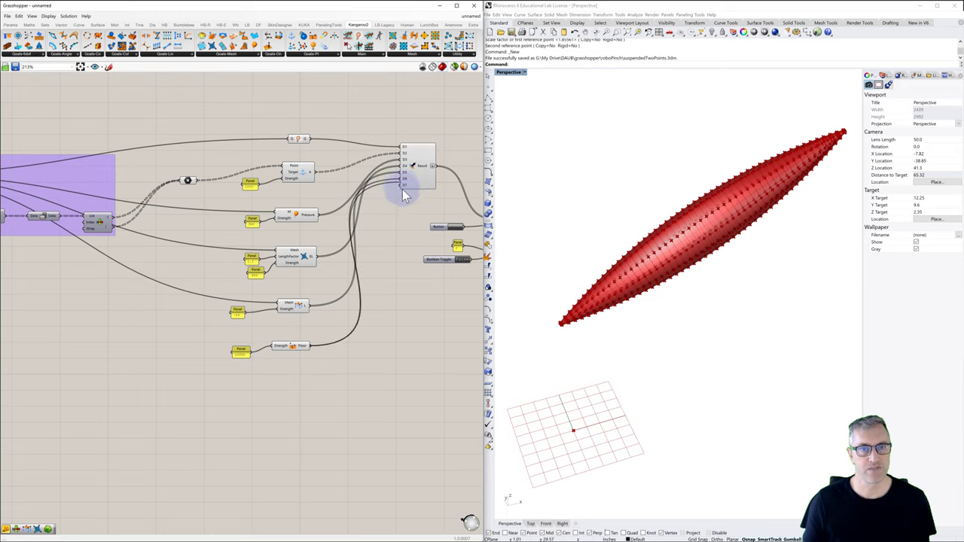
Place a Geometry parameter beside the Kangaroo solver and feed it the solver's O output
right_click_drag(411, 206, 372, 203)
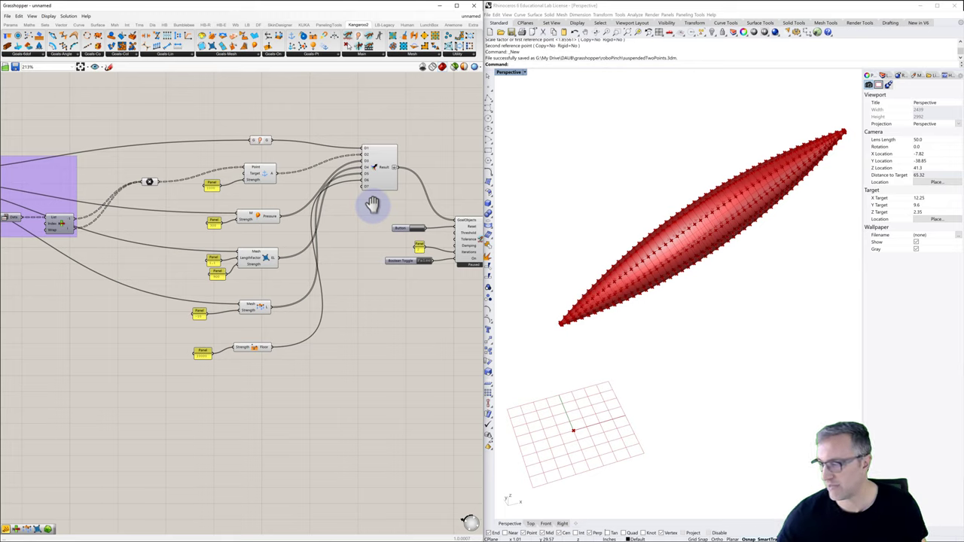
right_click_drag(420, 263, 279, 269)
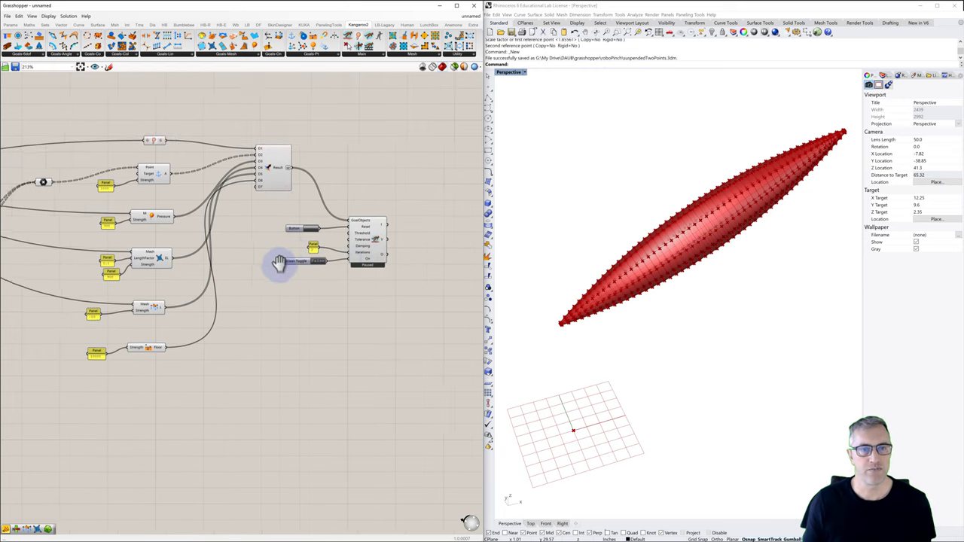
double_click(387, 256)
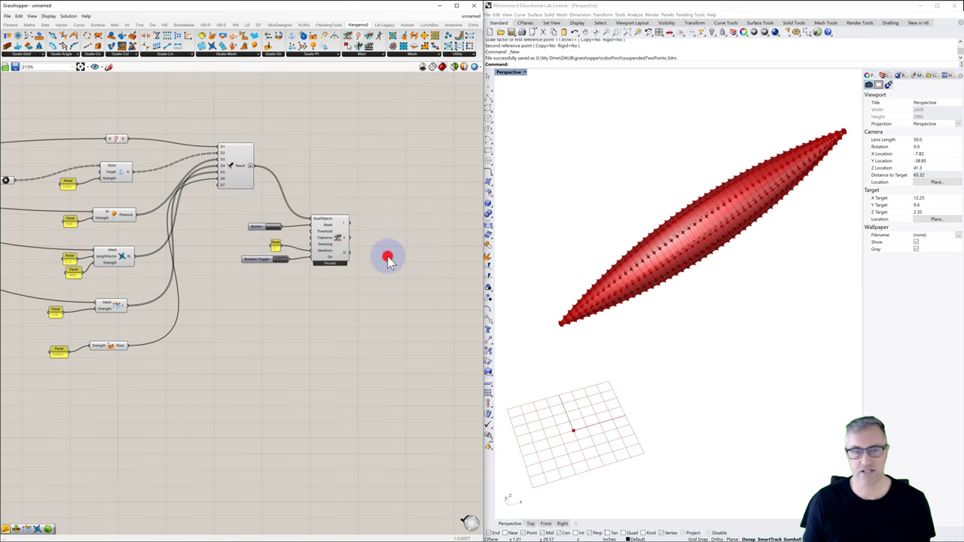
type("geo")
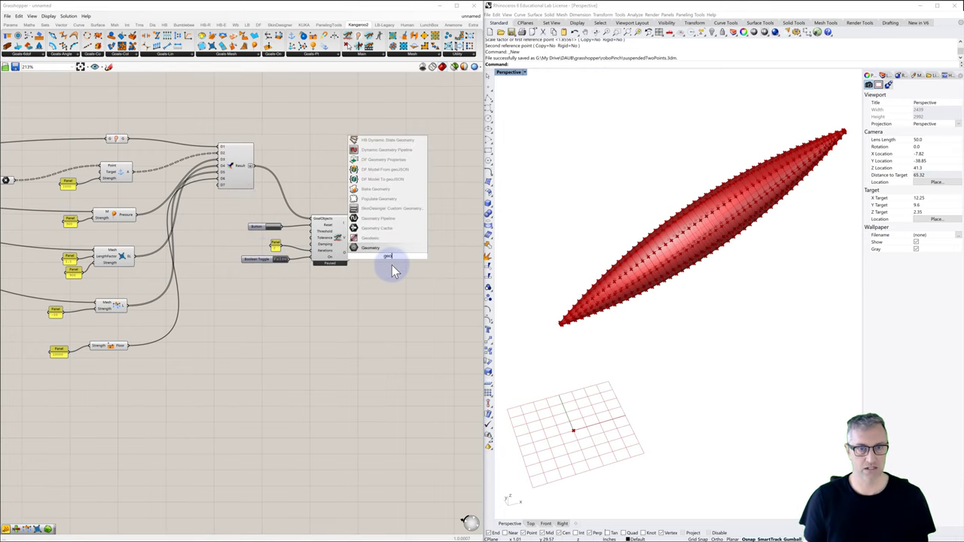
left_click(369, 248)
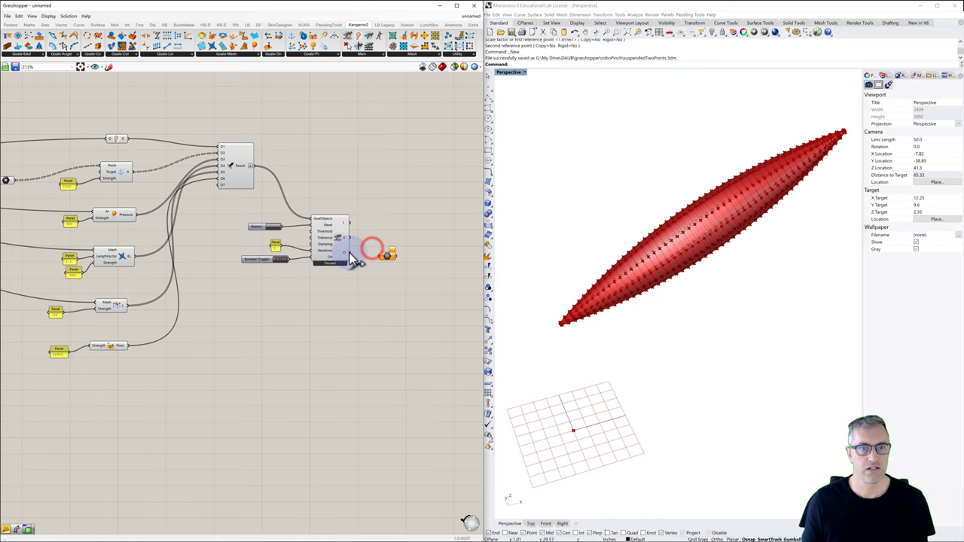
left_click_drag(376, 260, 392, 254)
Place a Custom Preview component after the Geometry parameter and wire the parameter into its Geometry input
right_click_drag(398, 254, 374, 256)
double_click(400, 258)
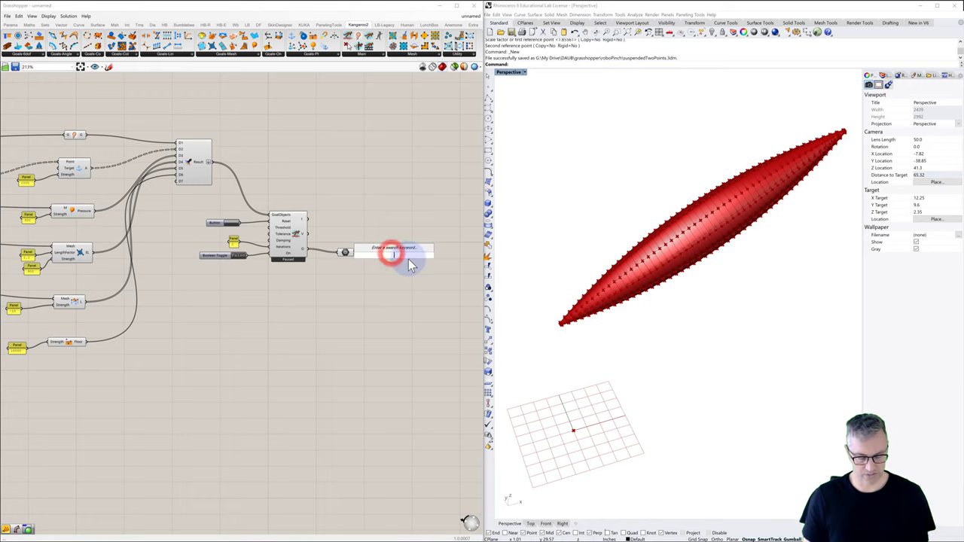
type("custom")
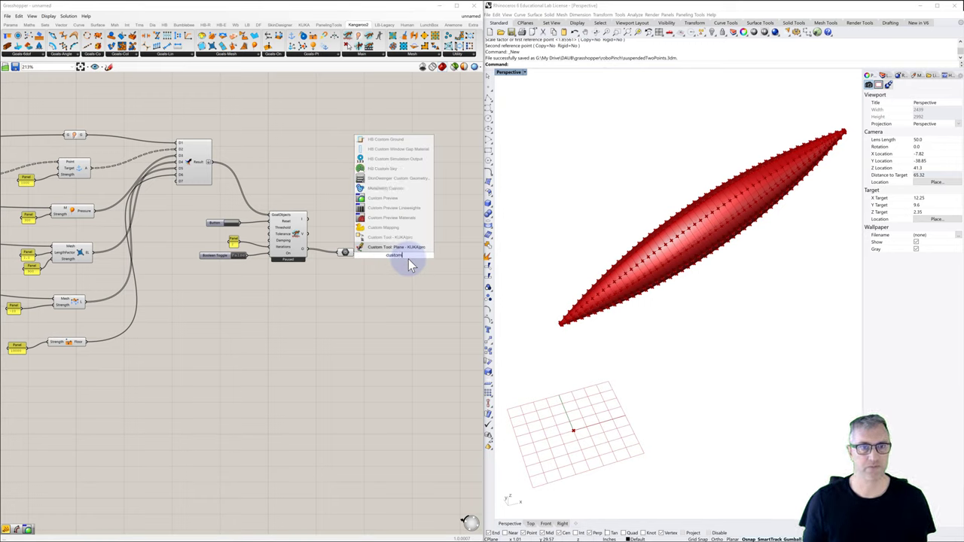
left_click(392, 198)
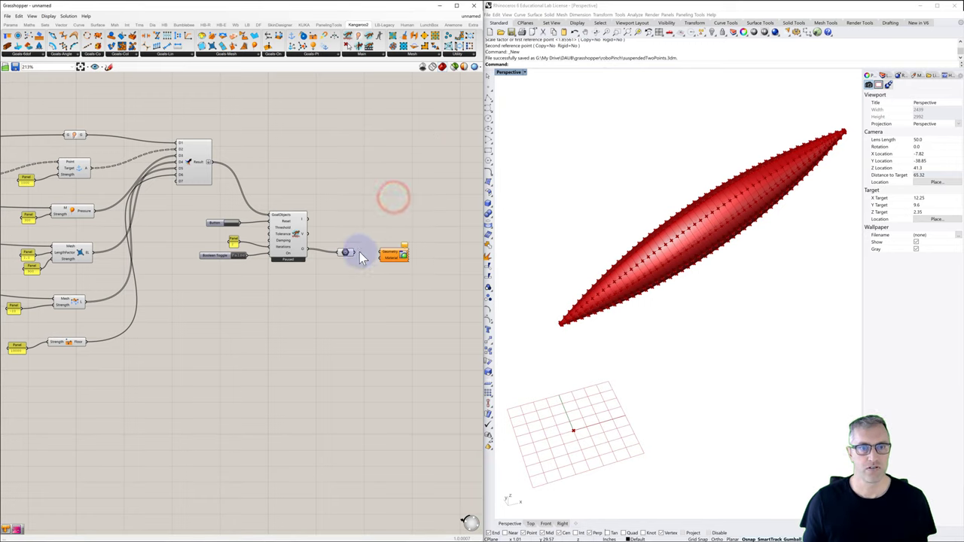
left_click_drag(386, 255, 384, 253)
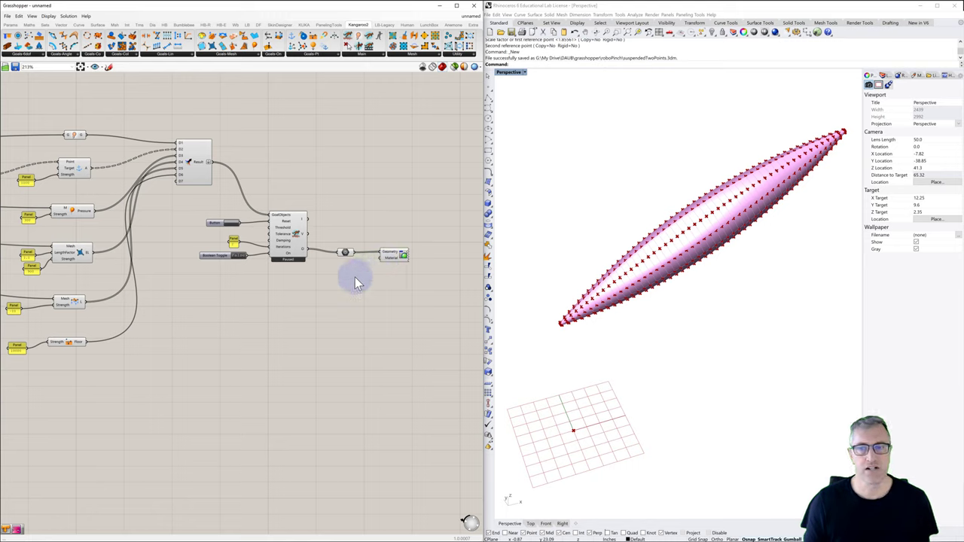
Turn off the preview of the Geometry parameter, the solver, Merge and the anchor Point parameter, keeping Custom Preview visible
left_click(349, 256)
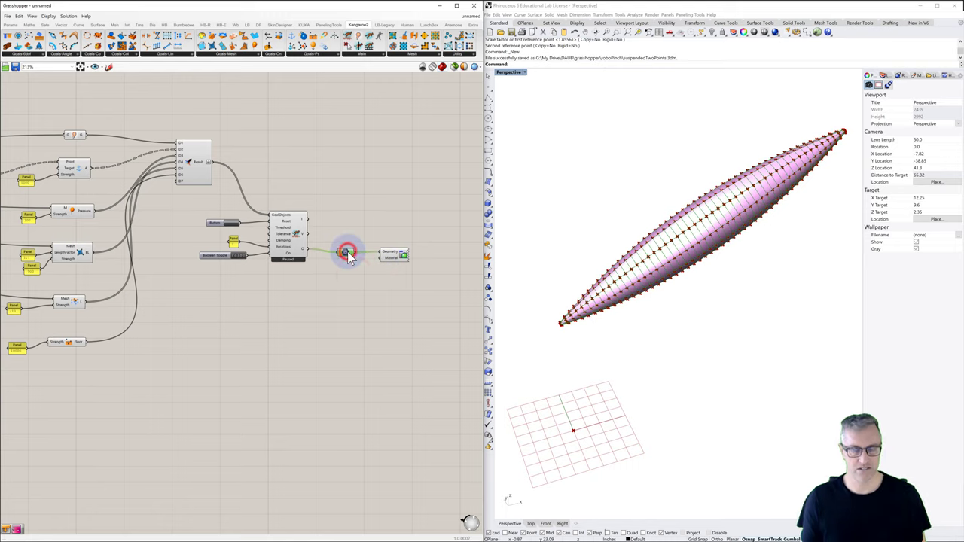
left_click(390, 257)
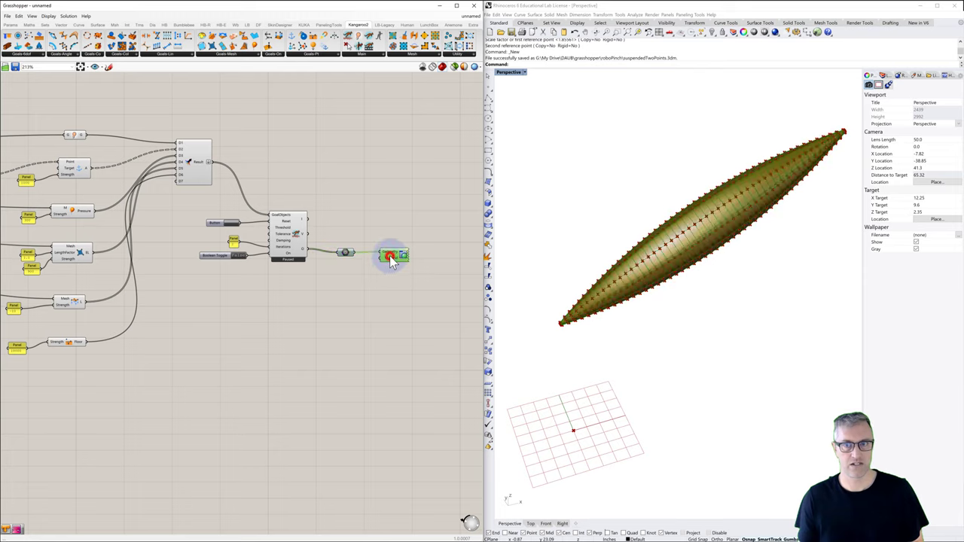
left_click(290, 238)
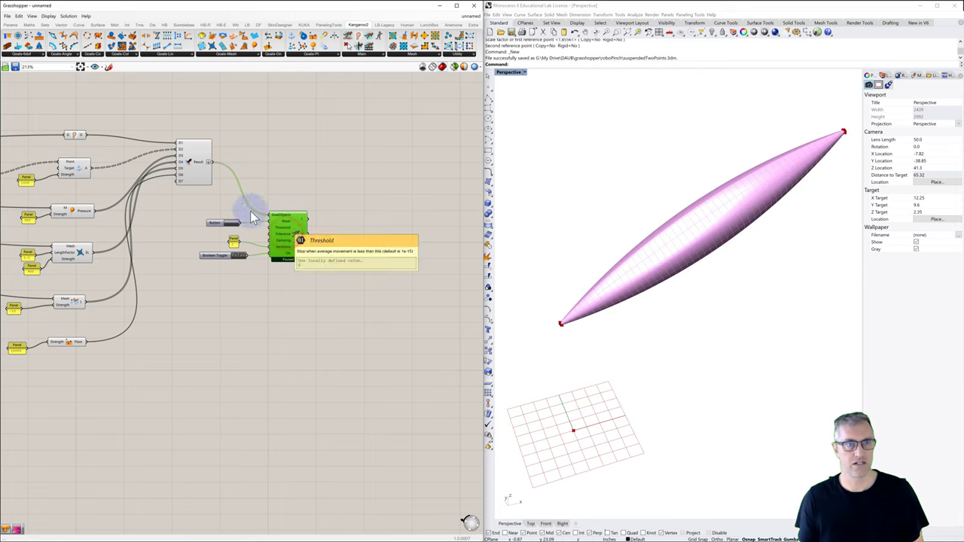
left_click(192, 164)
right_click_drag(168, 203, 359, 176)
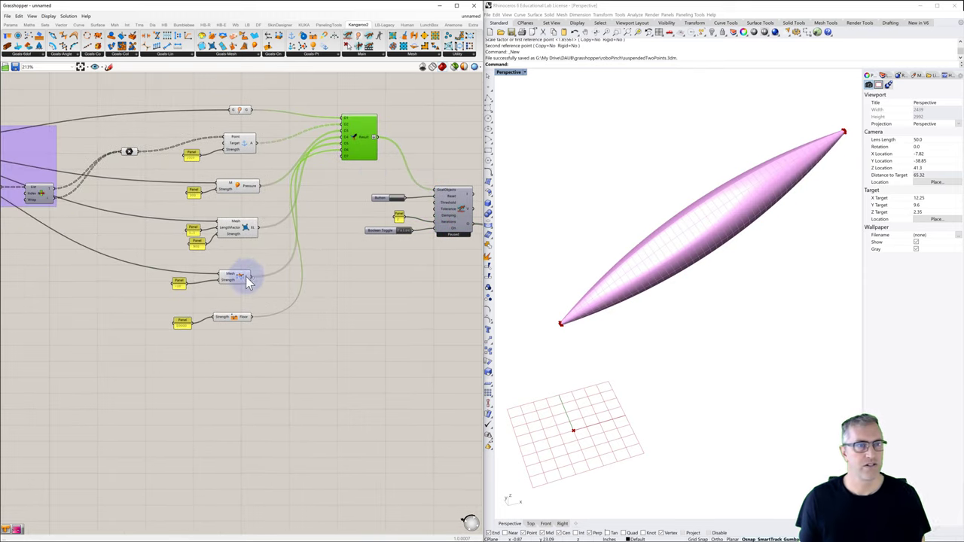
left_click(130, 154)
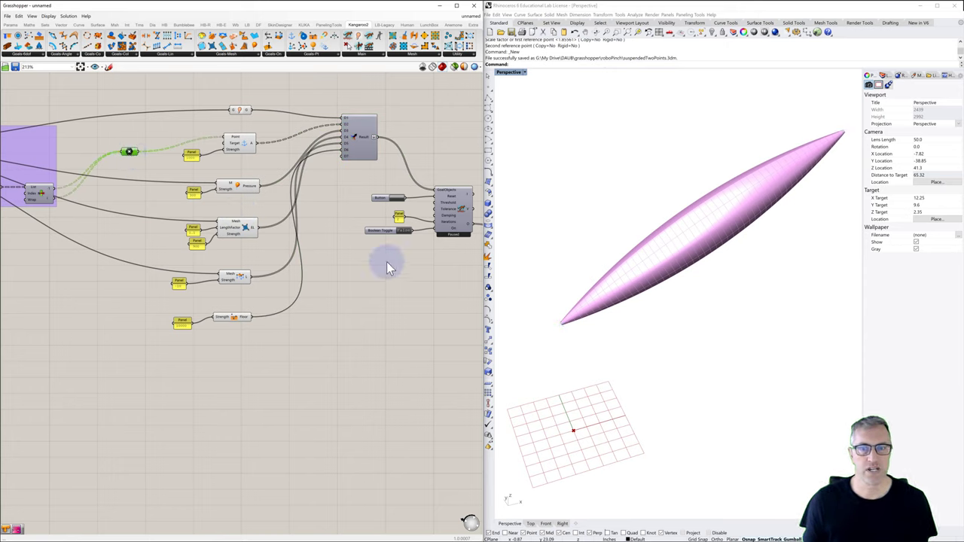
Run the simulation by setting the solver's Boolean Toggle to True, and pause it by setting the toggle to False
right_click_drag(595, 426, 631, 346)
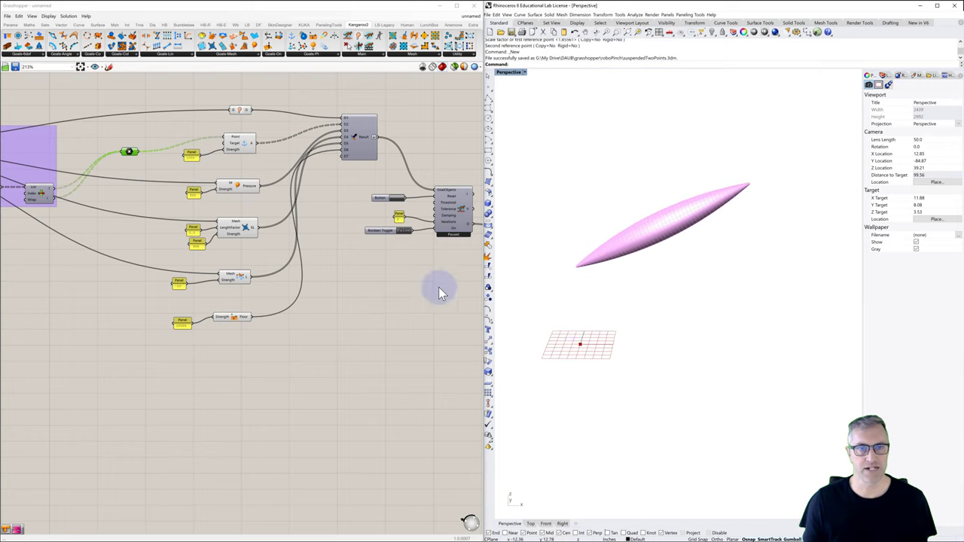
scroll(435, 240, "up", 4)
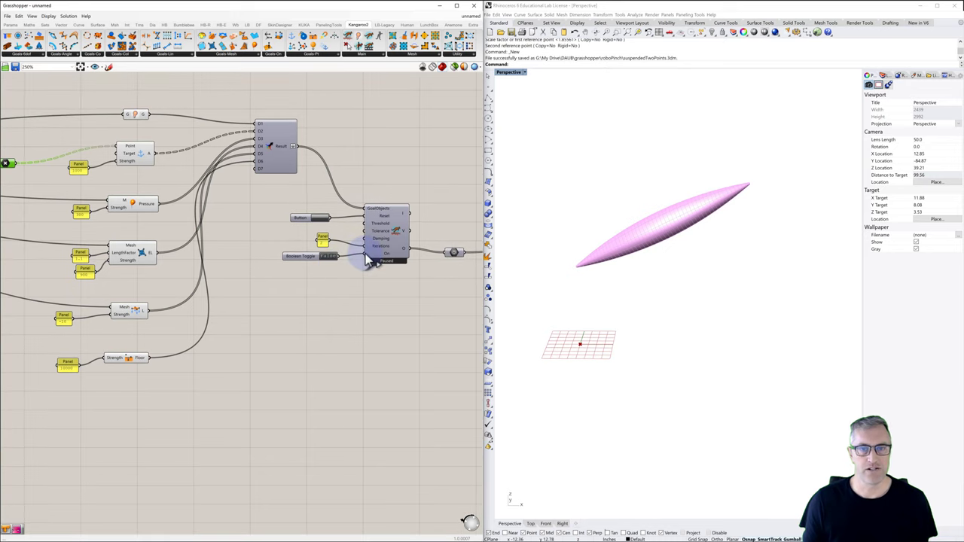
left_click(322, 257)
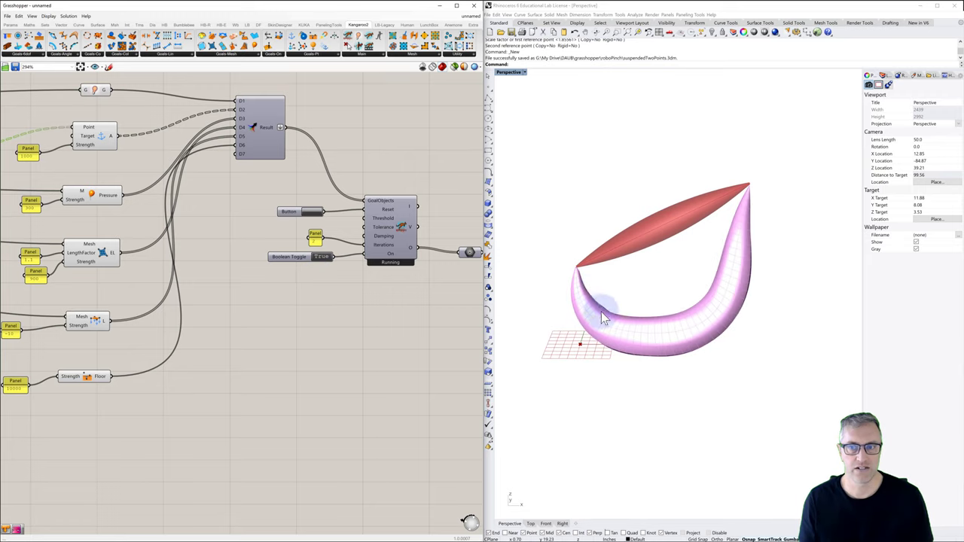
left_click_drag(601, 312, 668, 340)
mouse_move(668, 340)
right_mouse_down()
mouse_move(620, 344)
mouse_move(678, 351)
mouse_move(713, 343)
mouse_move(656, 351)
right_mouse_up()
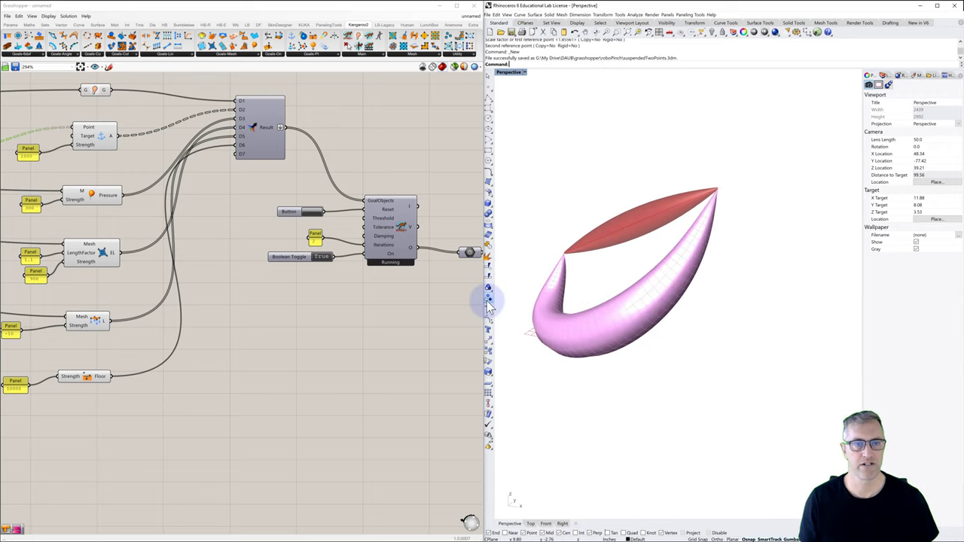
left_click(322, 258)
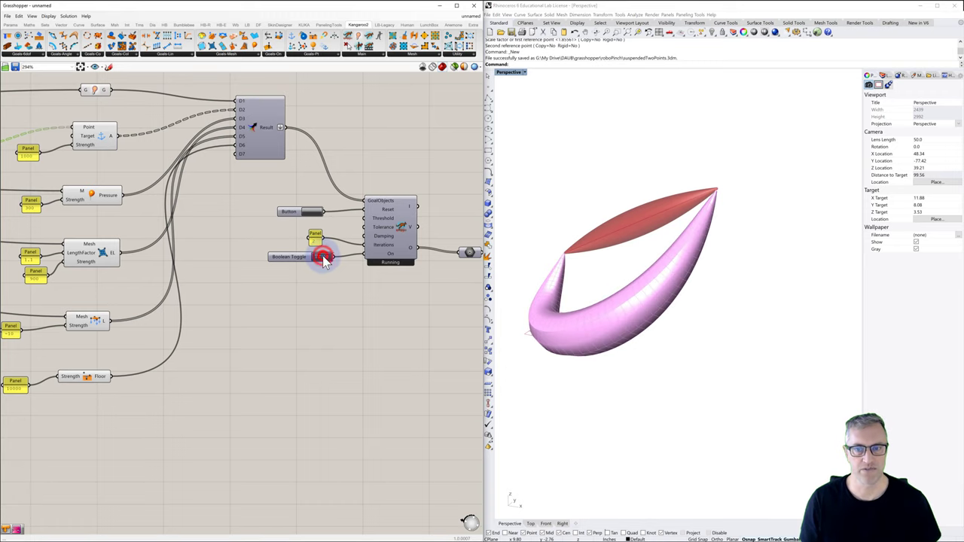
right_click_drag(563, 299, 591, 289)
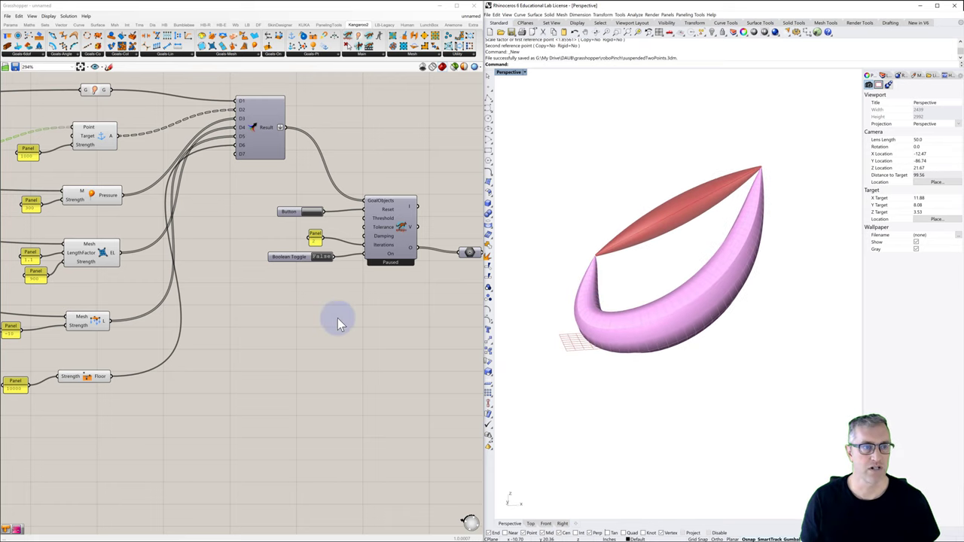
Review the Pressure, EdgeLengths, Anchor, Show and VertexLoads goals with their Strength panels and compare them with the simulated shape
right_click_drag(206, 299, 358, 299)
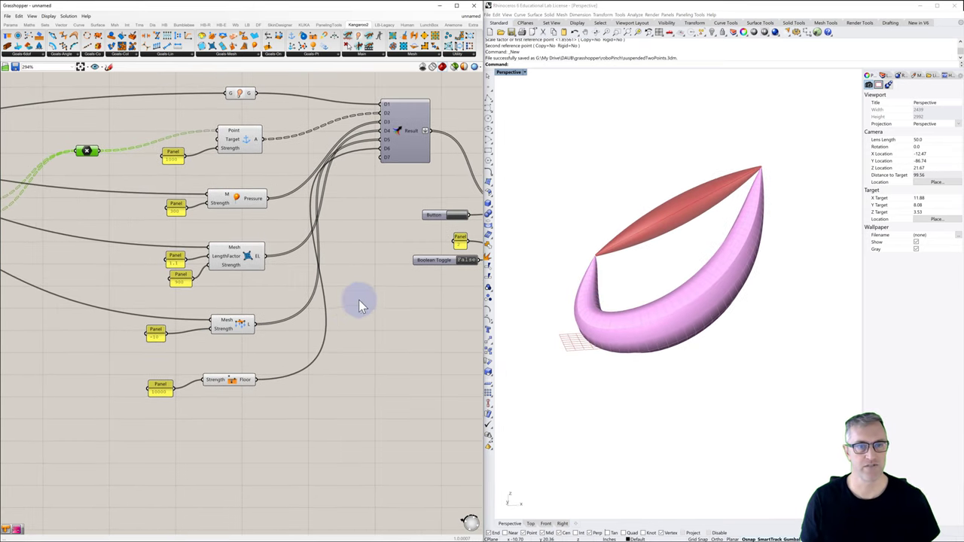
left_click(230, 204)
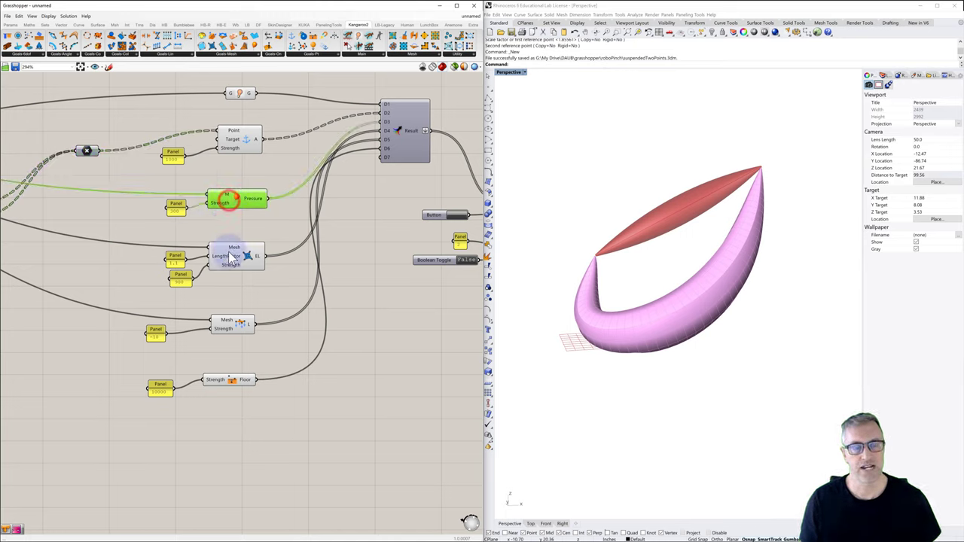
left_click(232, 256)
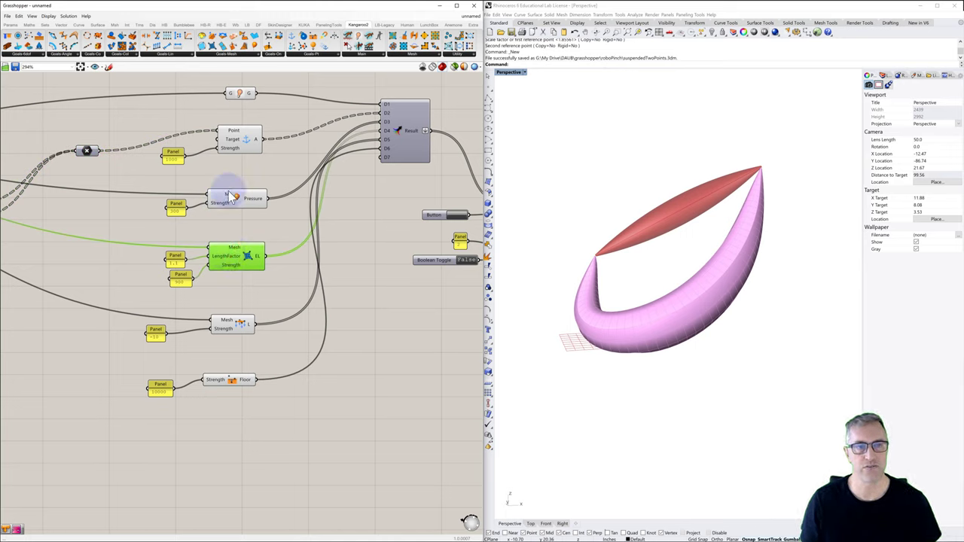
left_click(237, 142)
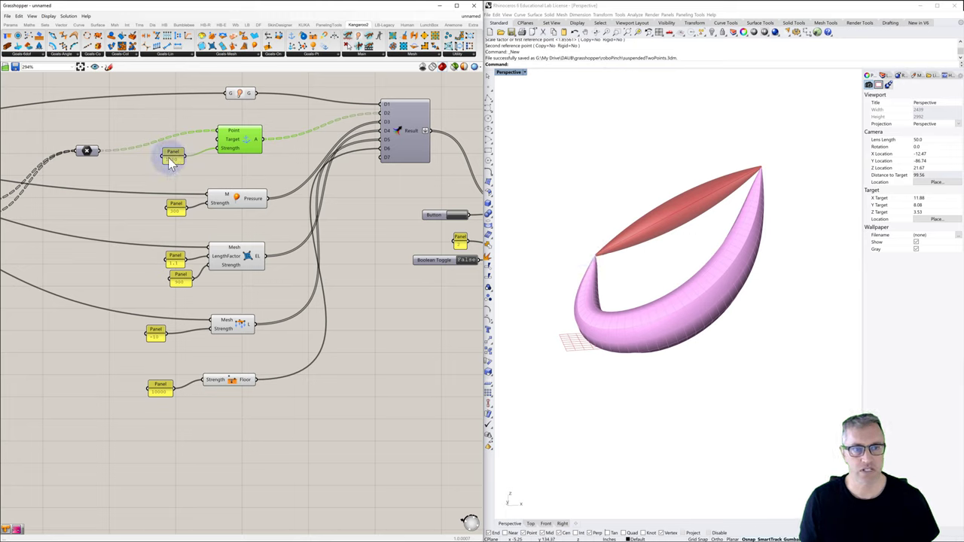
left_click(246, 95)
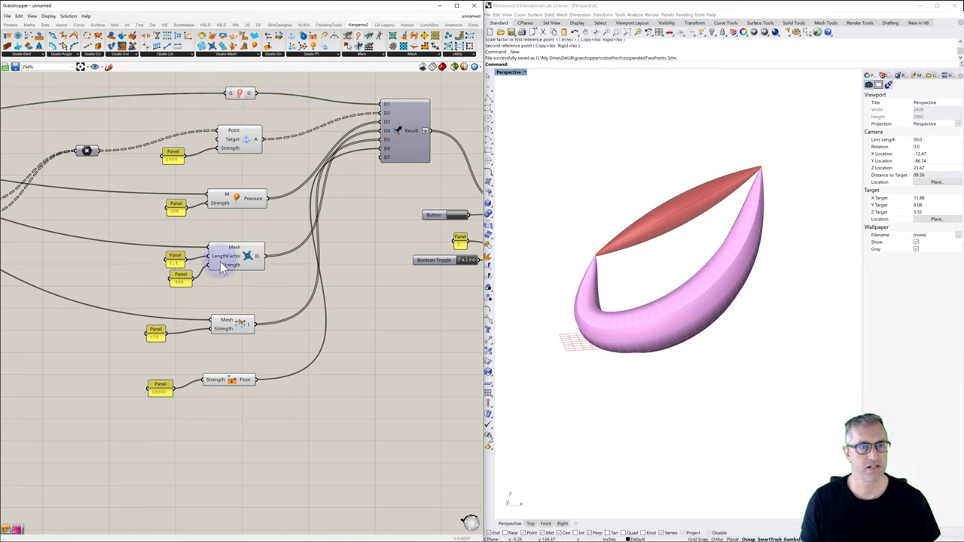
left_click(233, 333)
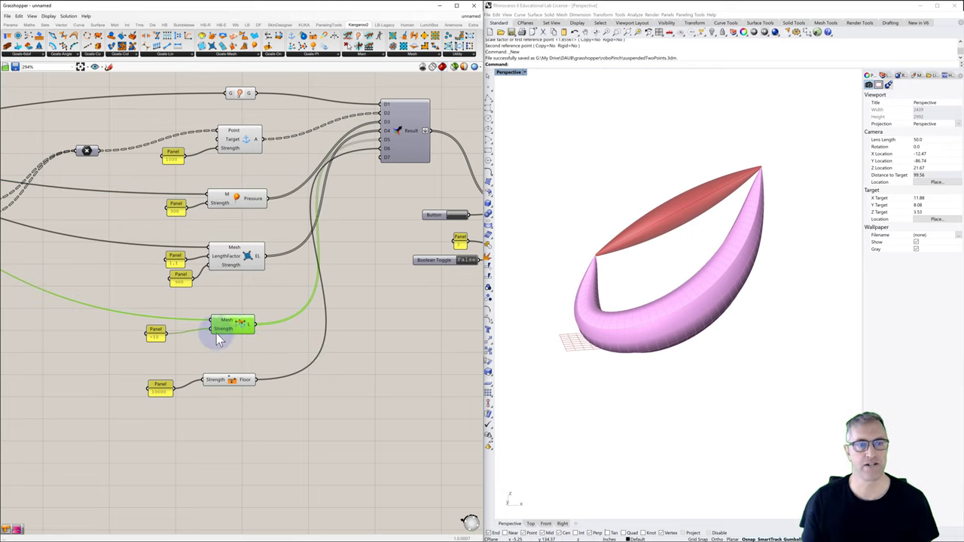
right_click_drag(275, 327, 288, 329)
right_click_drag(581, 305, 630, 283)
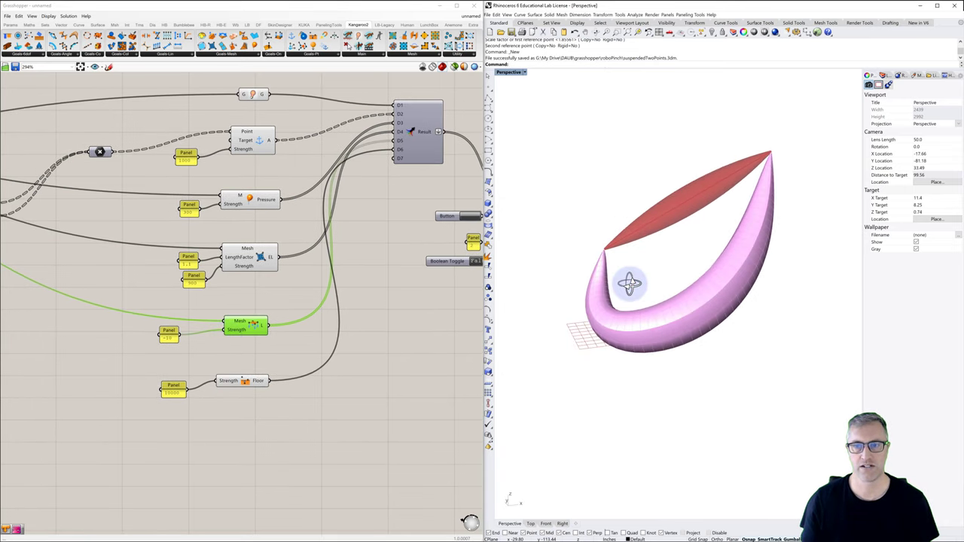
Enter a weaker negative Strength in the VertexLoads goal's panel and rerun the simulation from its reset state
left_click(166, 339)
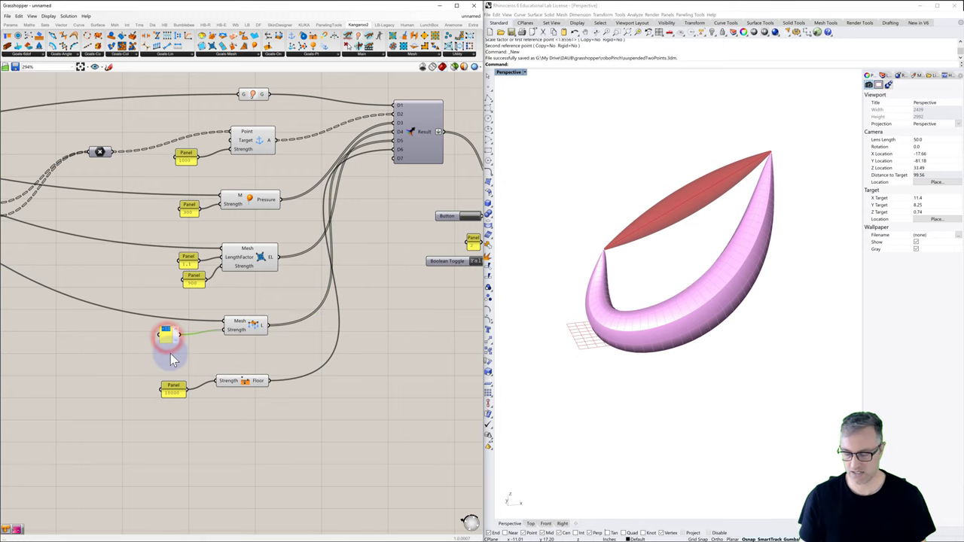
left_click(126, 361)
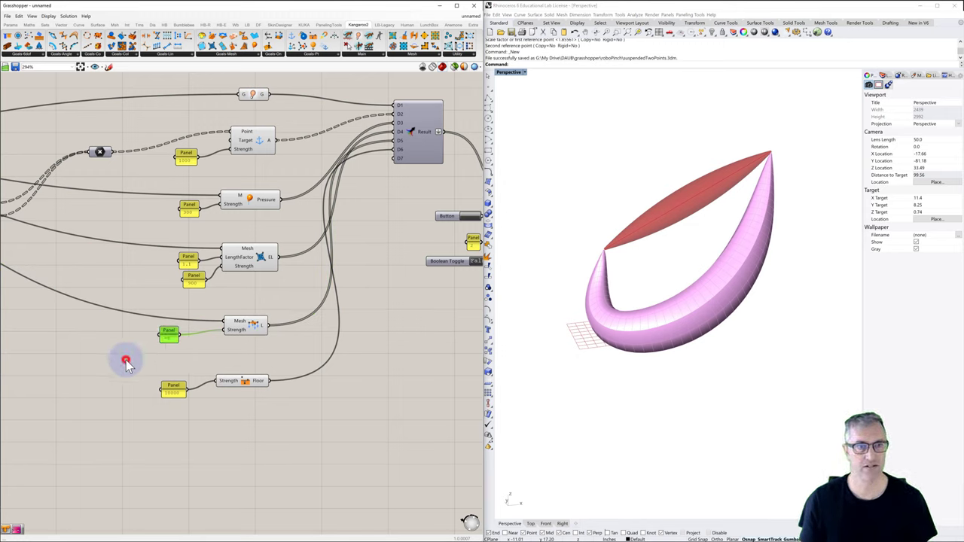
right_click_drag(363, 215, 359, 215)
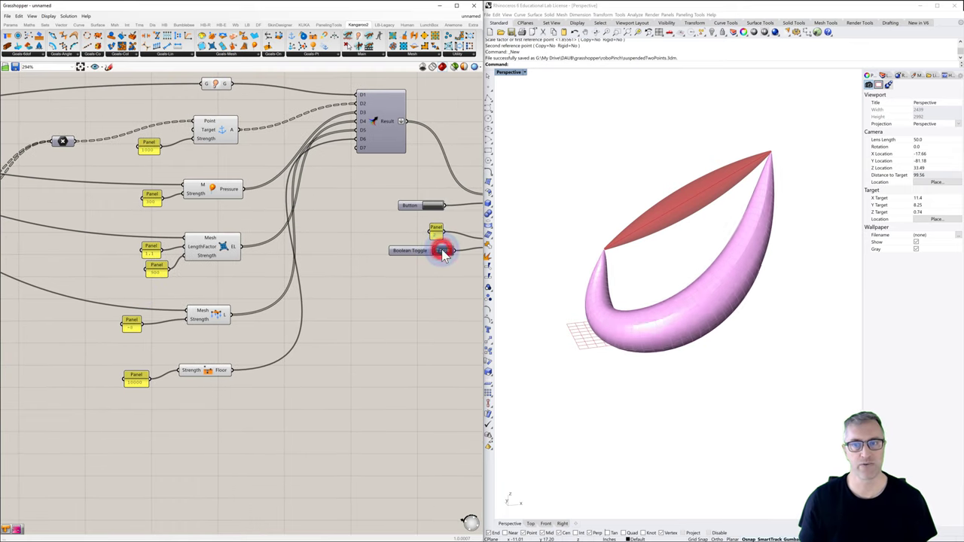
left_click(436, 207)
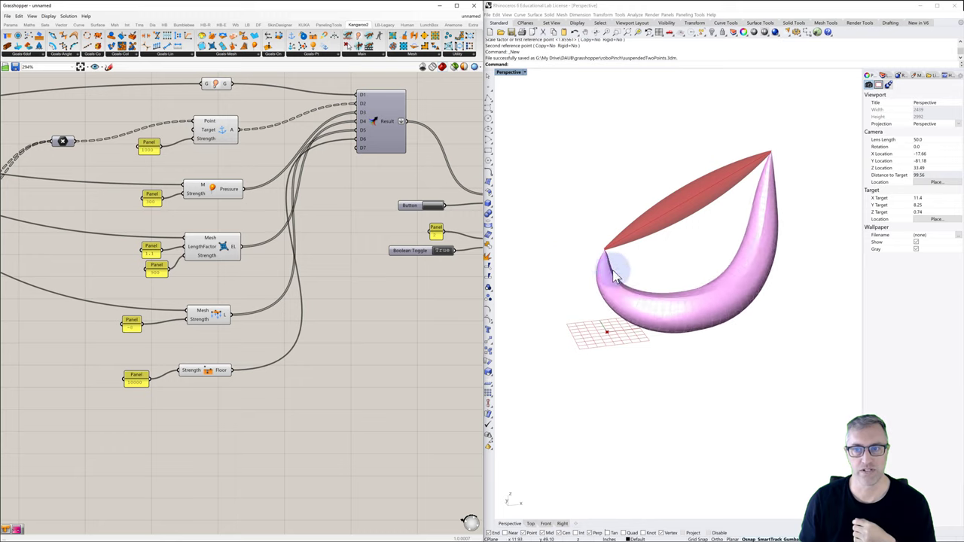
right_click_drag(678, 263, 639, 260)
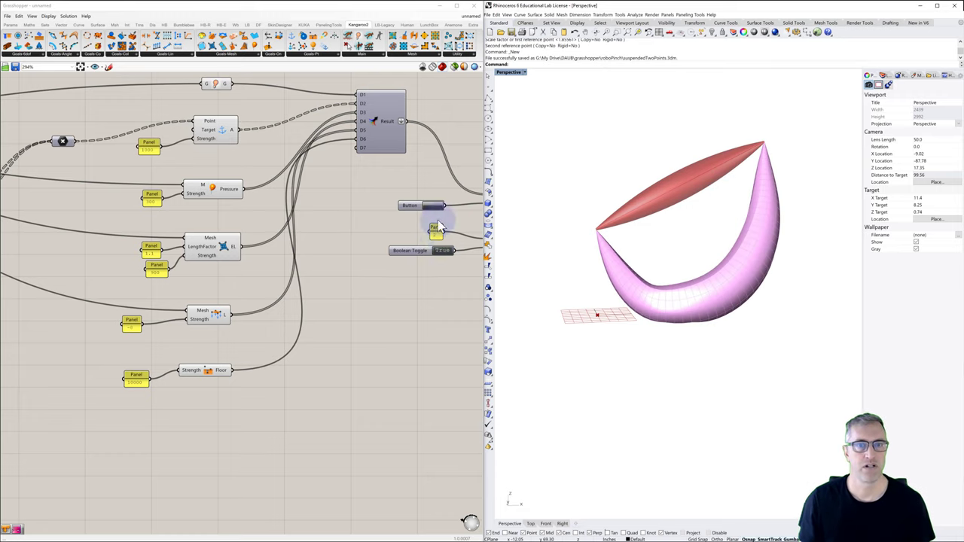
Pause and reset the simulation, and rerun it with a stronger negative Strength in the VertexLoads goal's panel
left_click(441, 252)
left_click(440, 252)
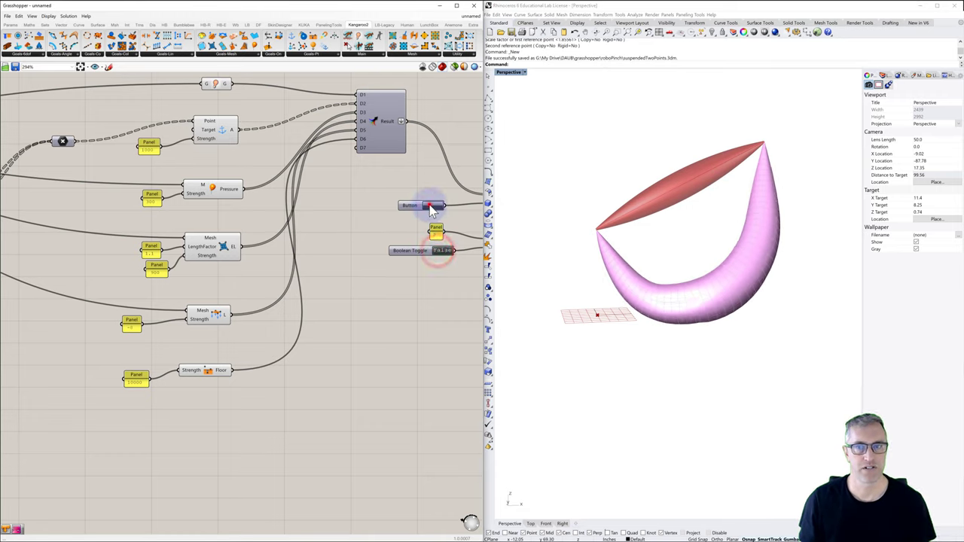
left_click(431, 209)
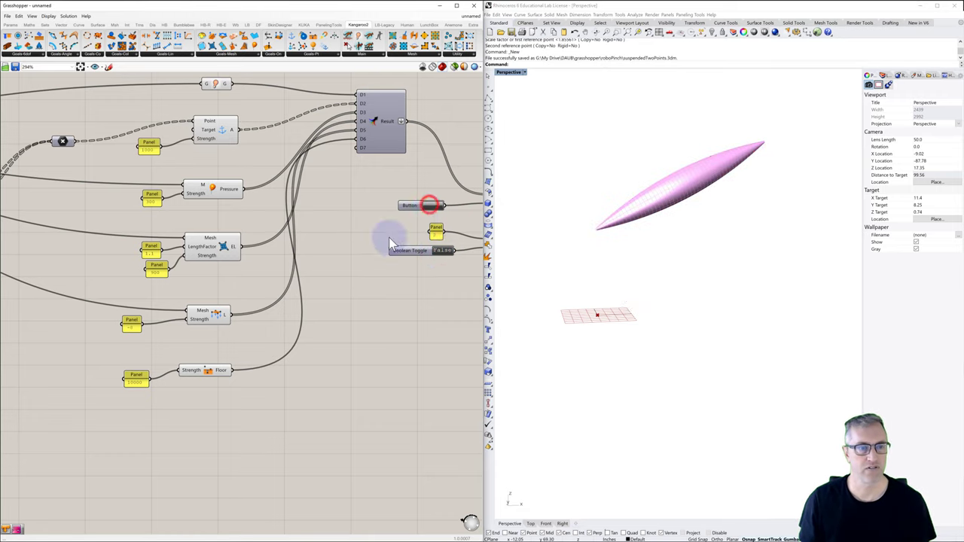
left_click(131, 329)
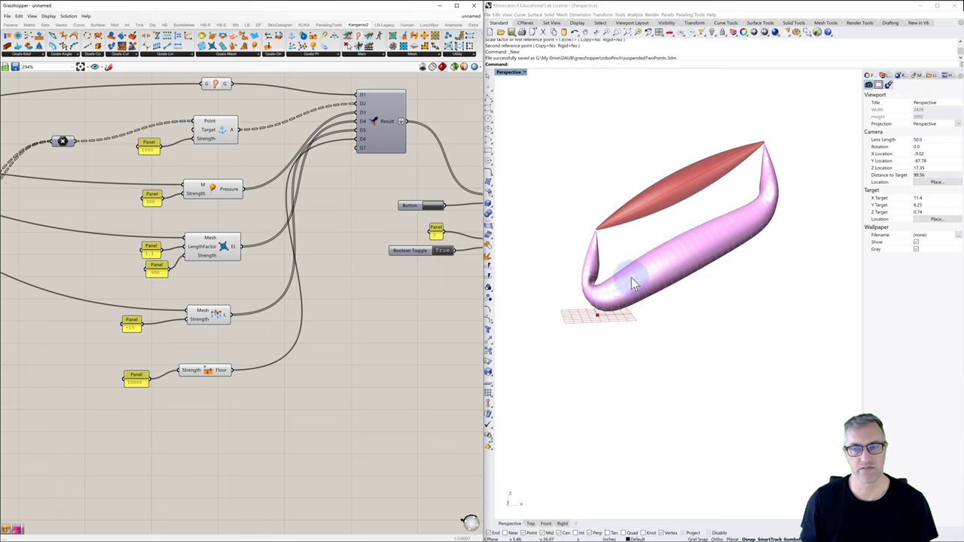
Pause the simulation, set the EdgeLengths goal's LengthFactor to 1.5, and rerun the simulation from its reset state
left_click_drag(607, 279, 491, 301)
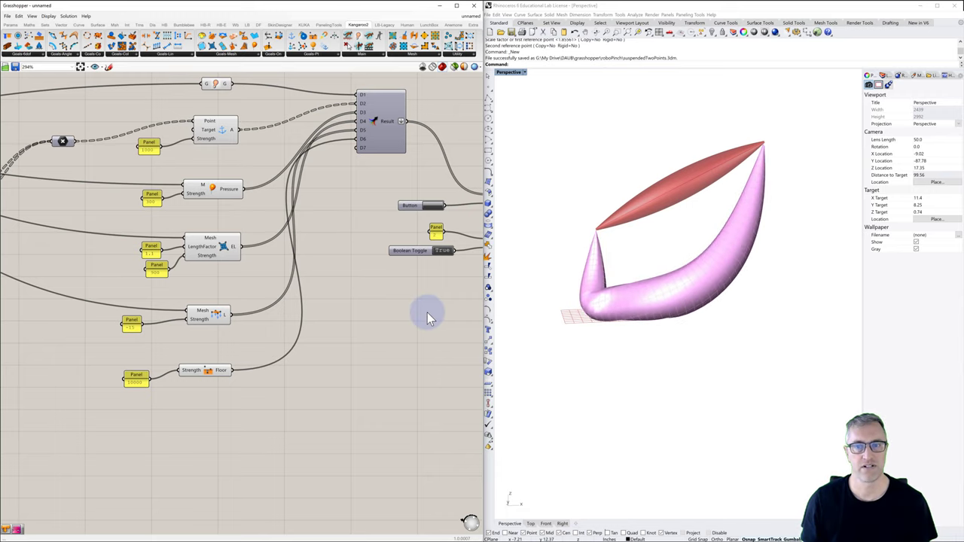
right_click_drag(689, 327, 646, 326)
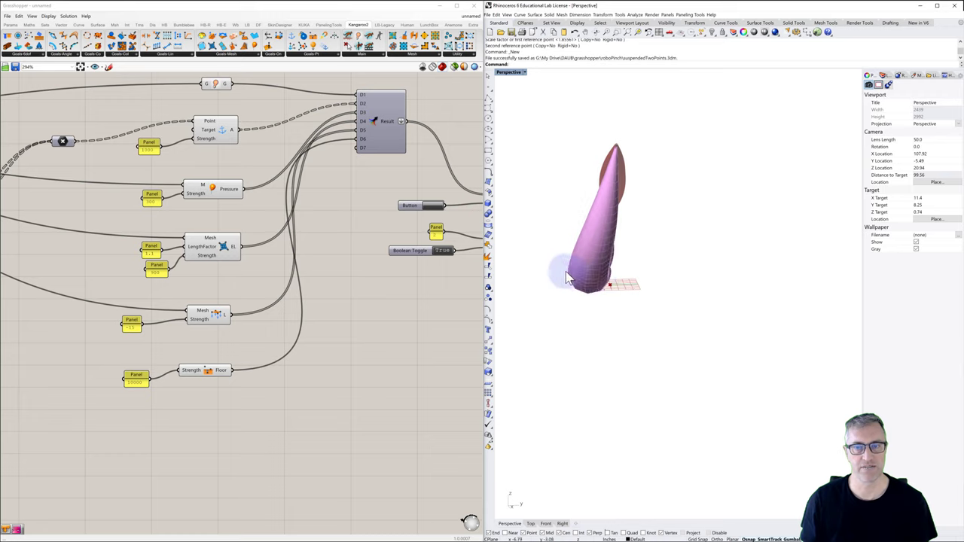
right_click_drag(593, 267, 616, 265)
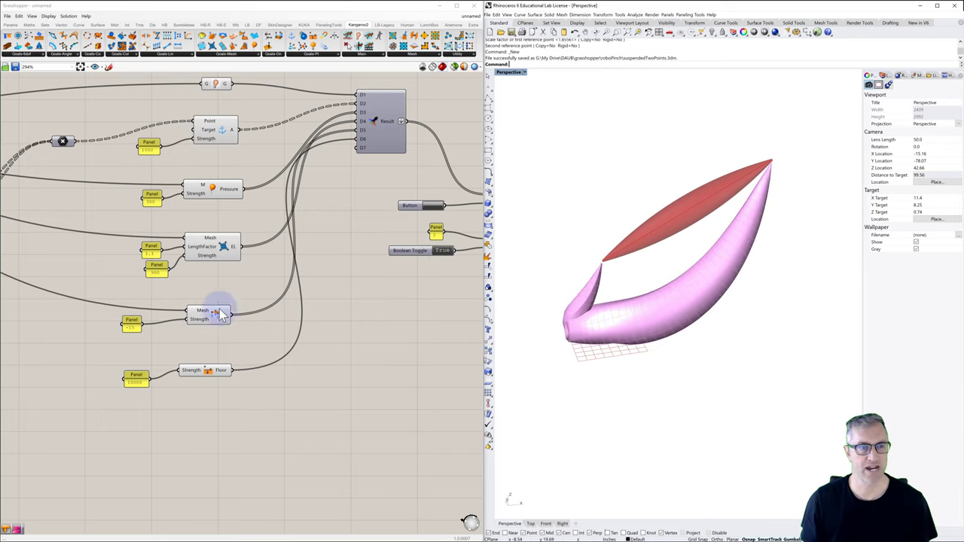
left_click(129, 325)
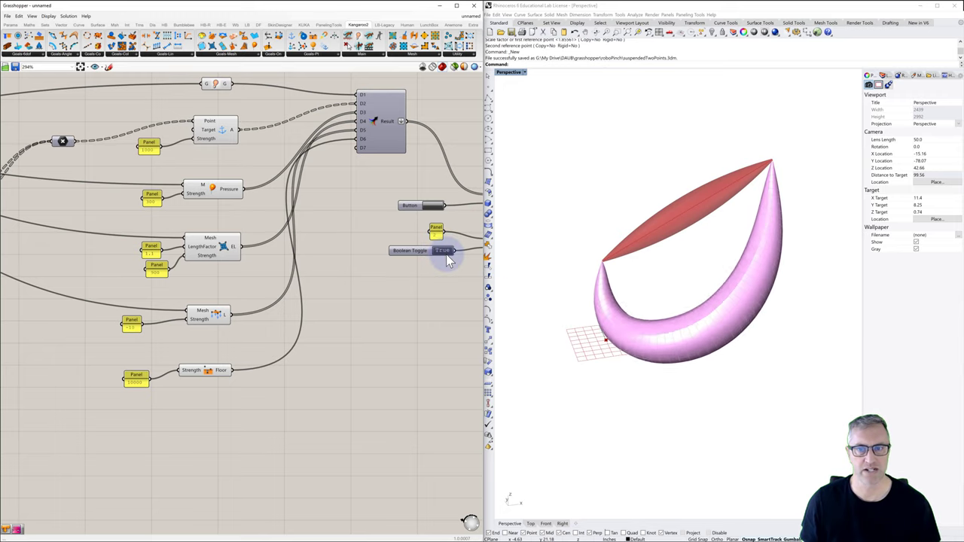
right_click_drag(537, 281, 577, 289)
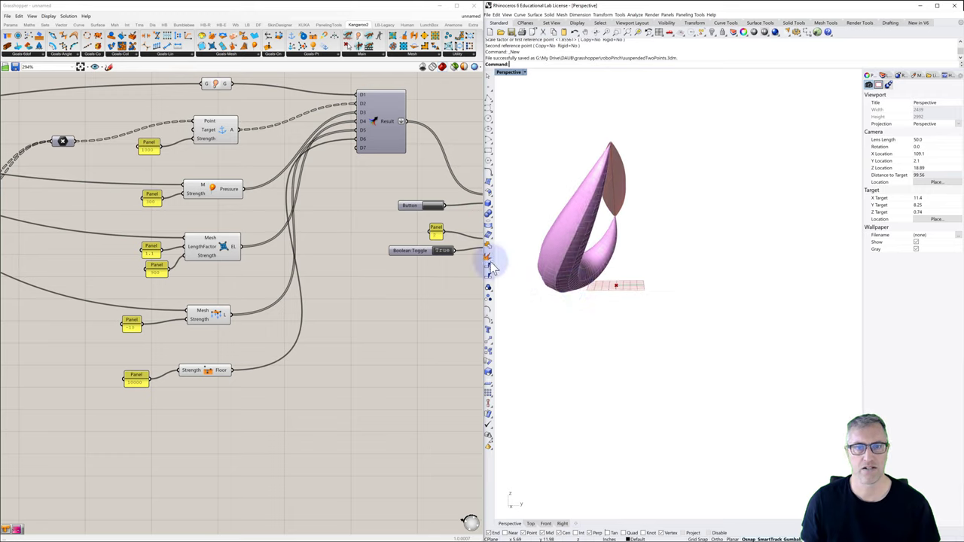
double_click(443, 252)
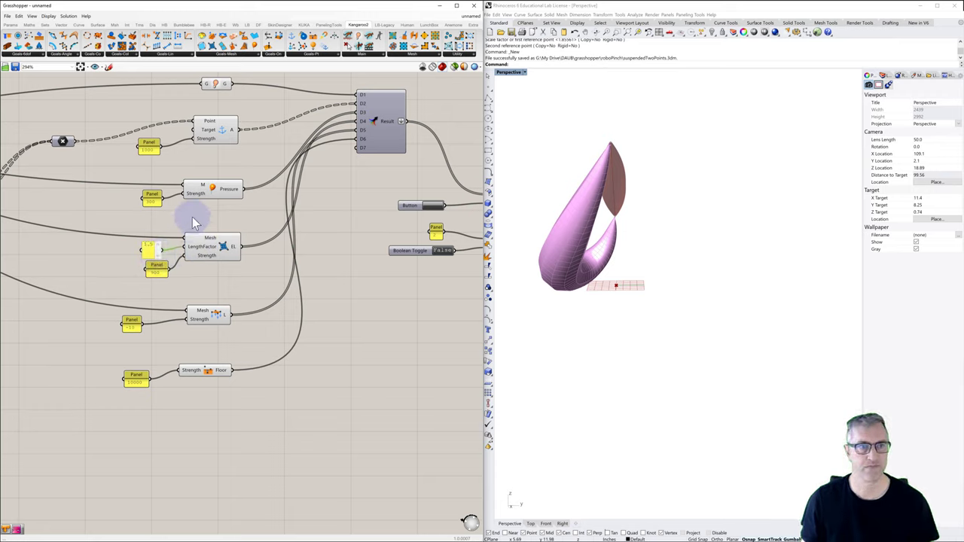
left_click(430, 208)
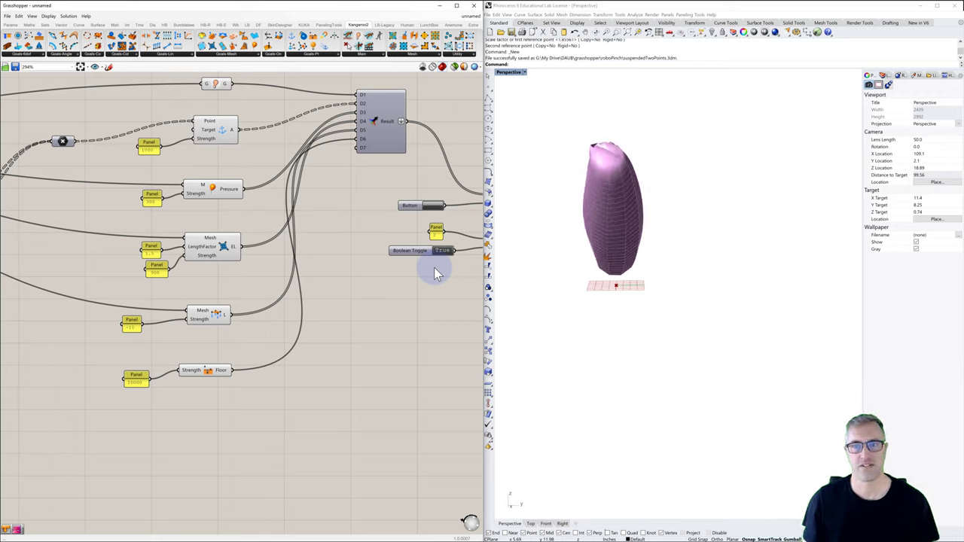
right_click_drag(612, 290, 635, 307)
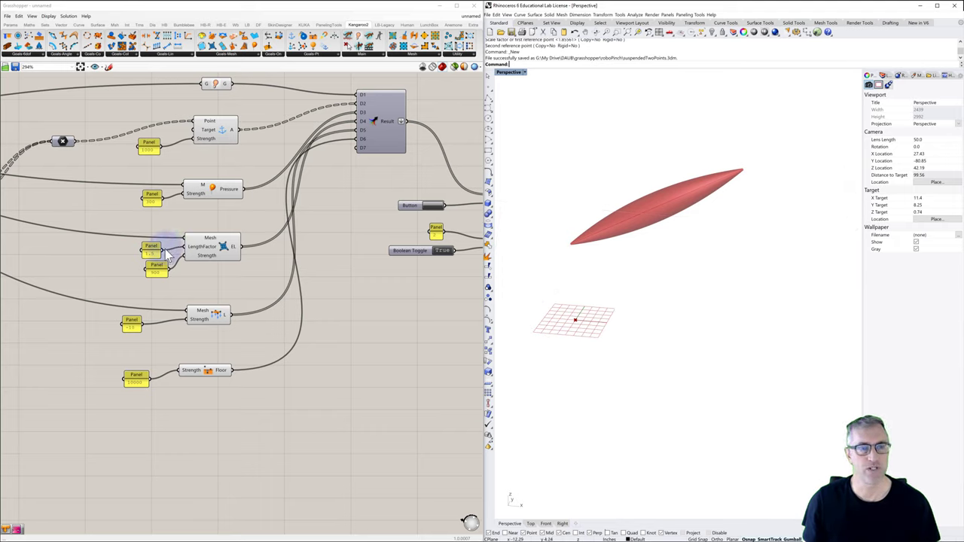
Set the EdgeLengths goal's LengthFactor to .7 and rerun the simulation to inspect the mesh
left_click_drag(149, 255, 167, 259)
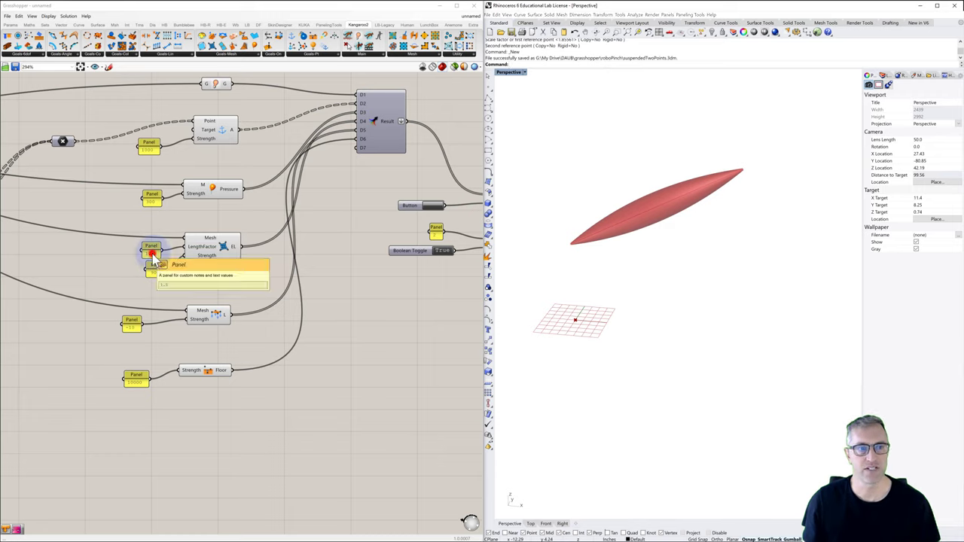
left_click(152, 254)
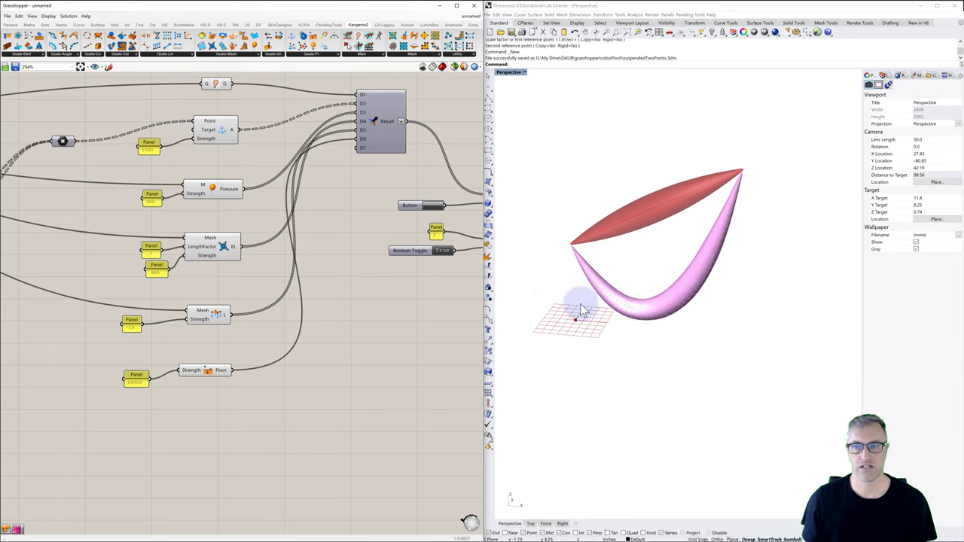
right_click_drag(580, 309, 590, 245)
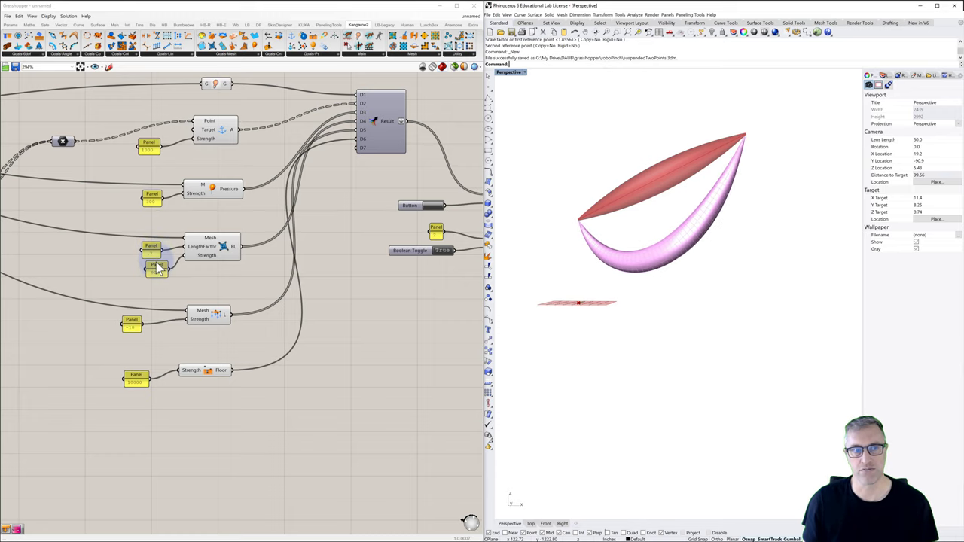
Enter a lower Strength in the EdgeLengths goal's panel and reset the running simulation
left_click(155, 274)
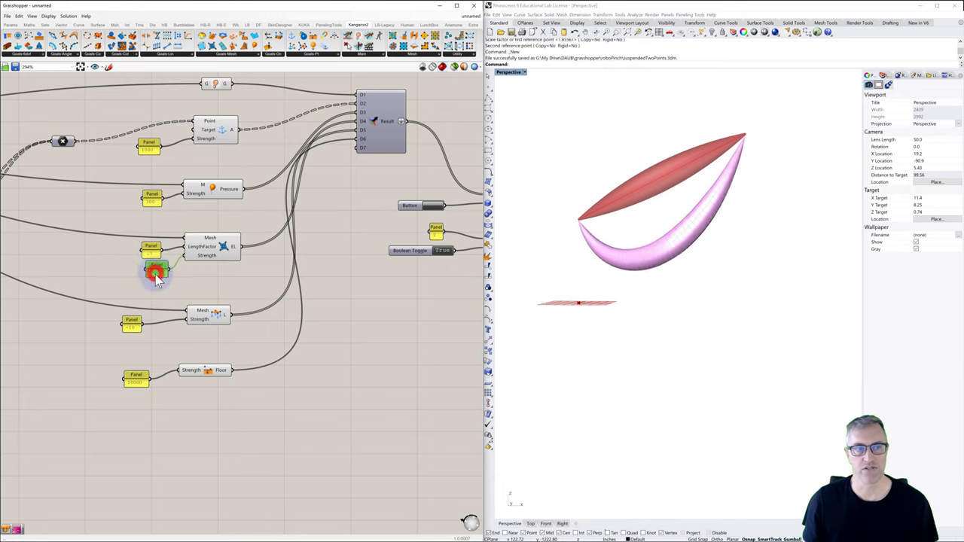
left_click(156, 286)
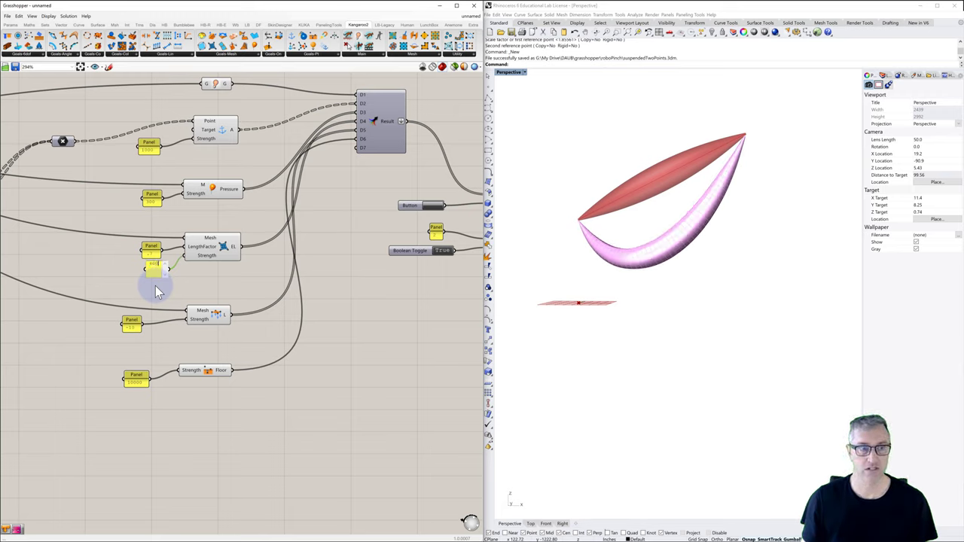
type("1000")
left_click(205, 279)
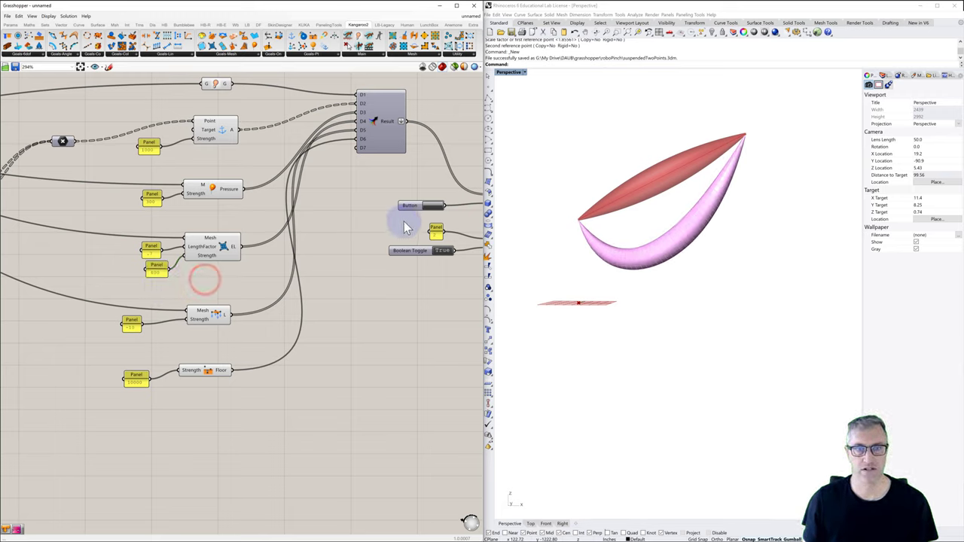
left_click(437, 207)
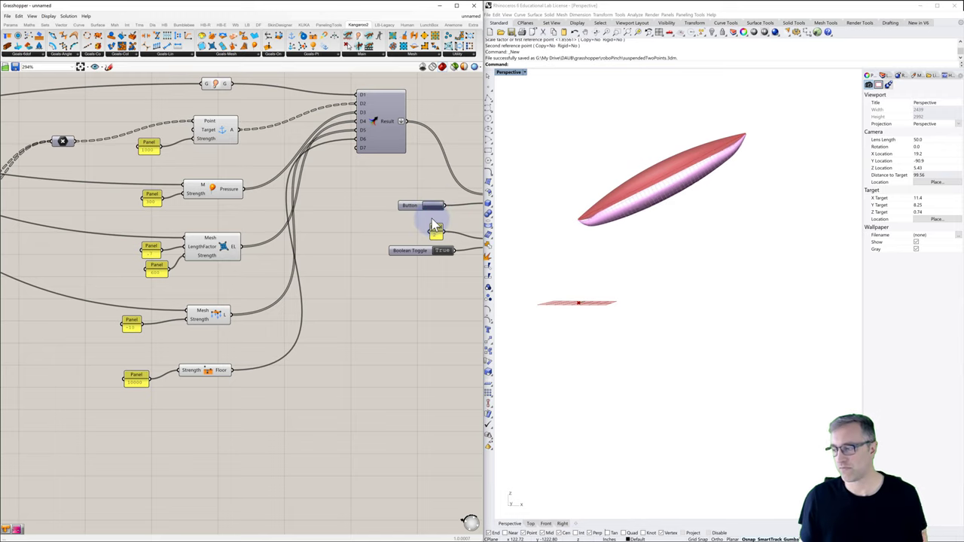
left_click_drag(434, 225, 424, 230)
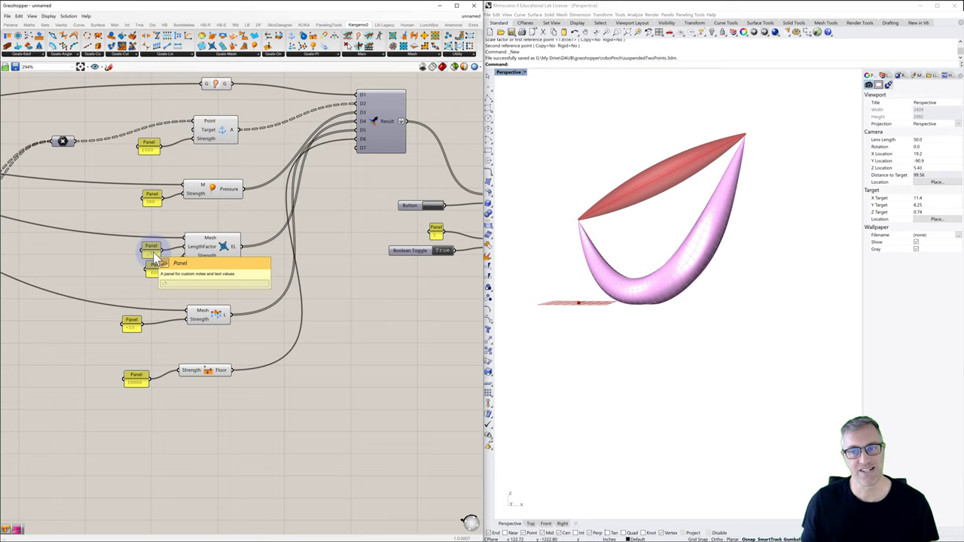
Inspect the sagging mesh, enter a higher LengthFactor for the EdgeLengths goal, and rerun the simulation from its reset state
left_click(155, 265)
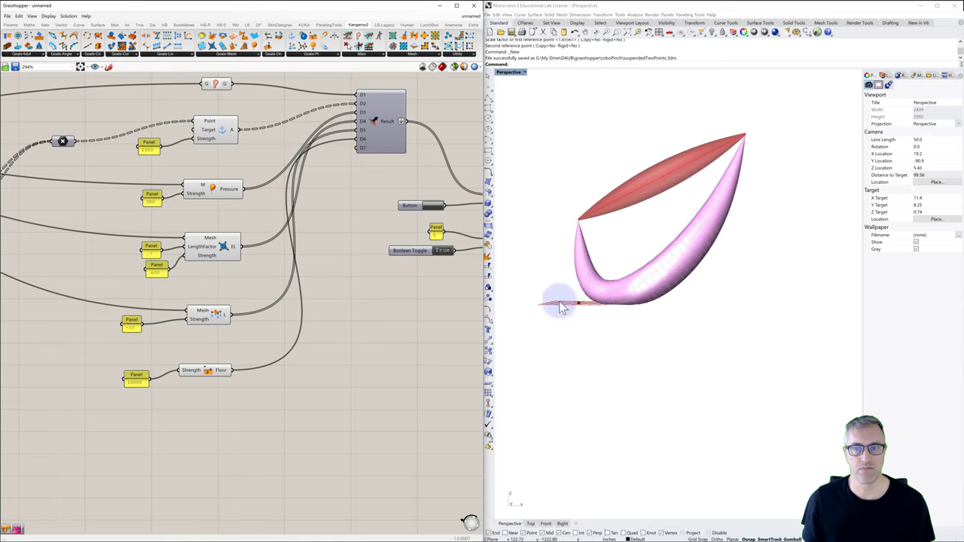
mouse_move(669, 303)
right_mouse_down()
mouse_move(588, 301)
mouse_move(671, 309)
right_mouse_up()
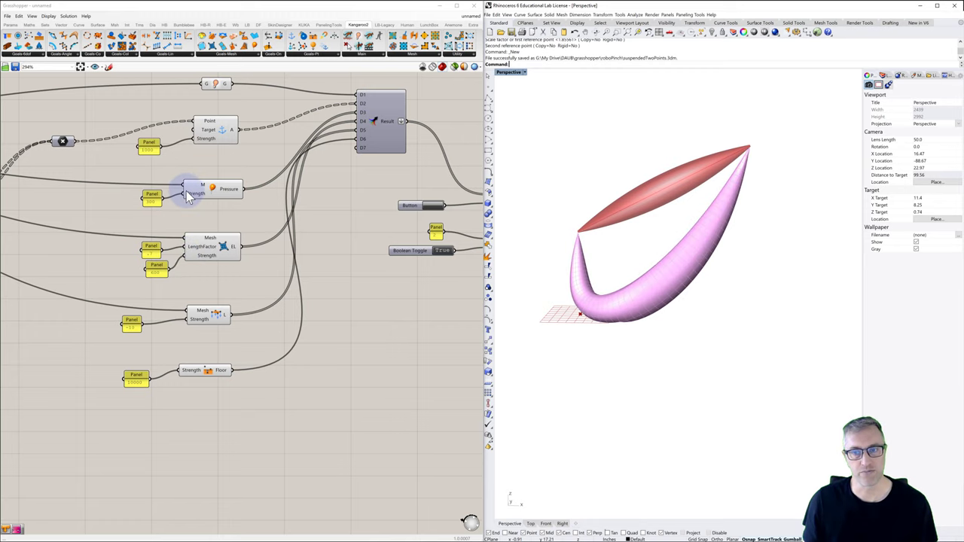
mouse_move(189, 194)
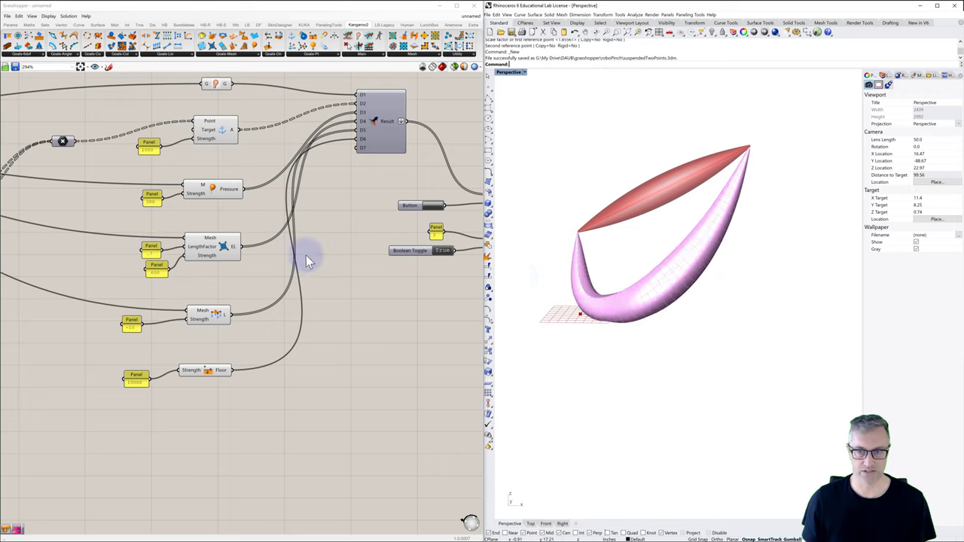
mouse_move(632, 287)
right_mouse_down()
mouse_move(577, 286)
mouse_move(640, 275)
right_mouse_up()
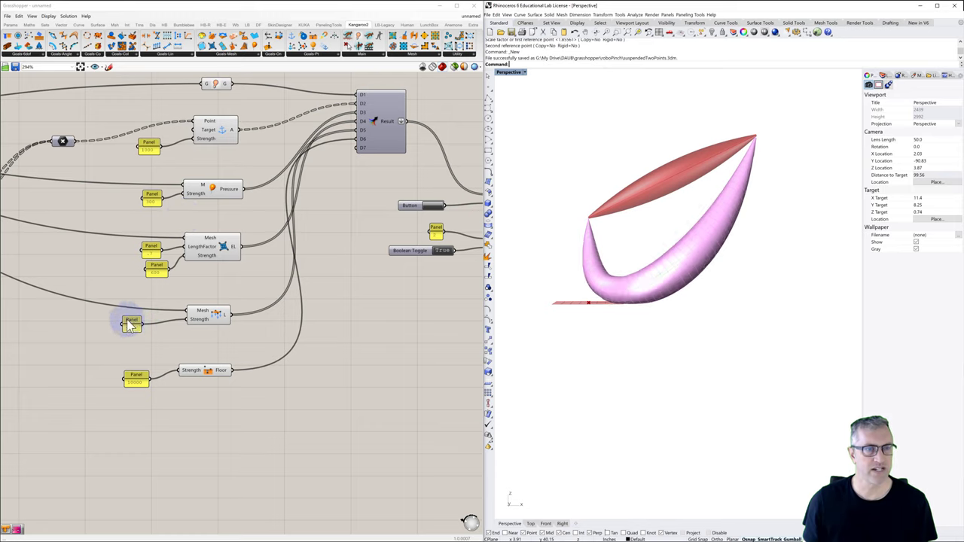
left_click(152, 252)
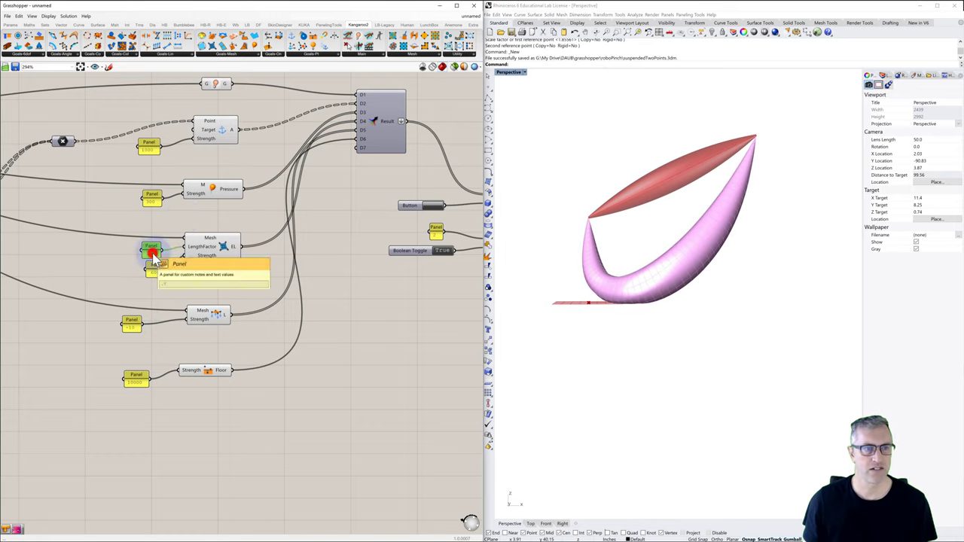
double_click(151, 253)
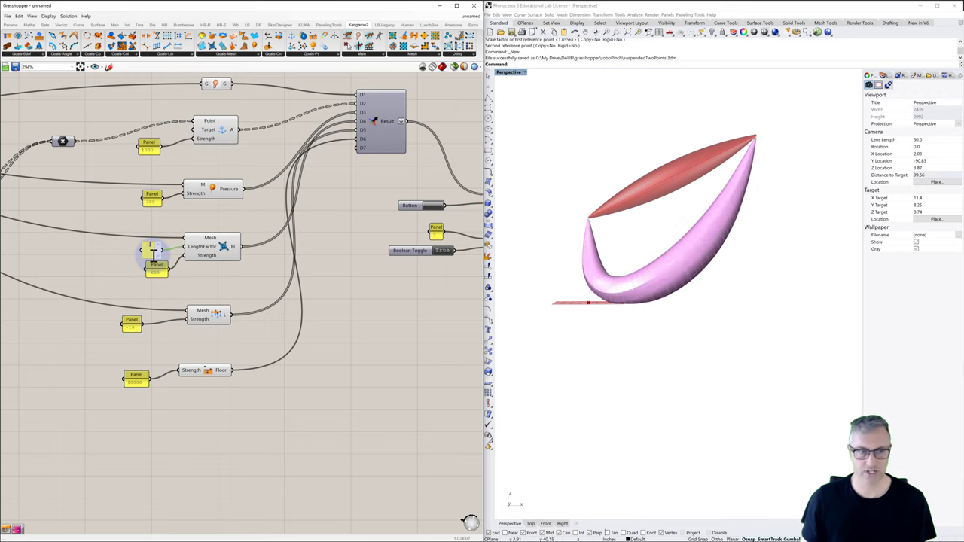
left_click(248, 262)
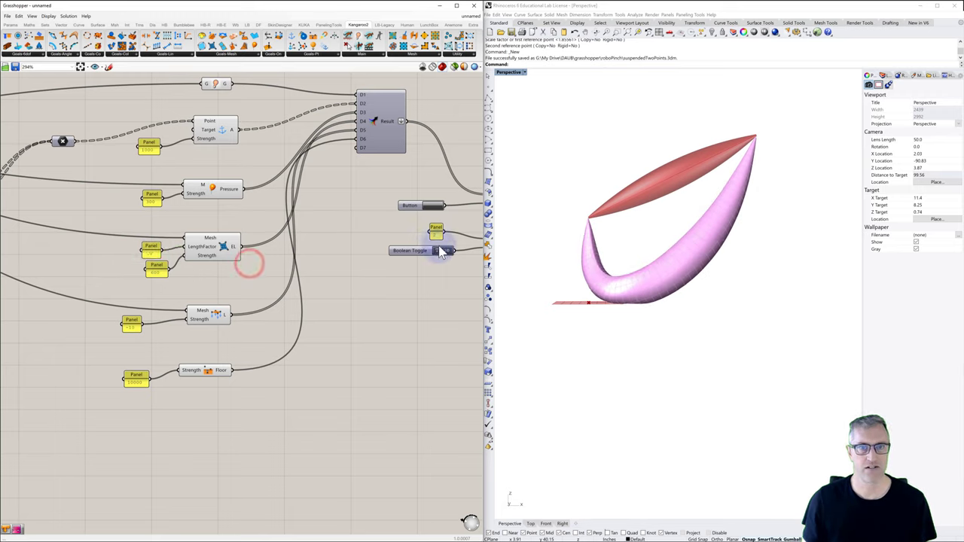
left_click(432, 206)
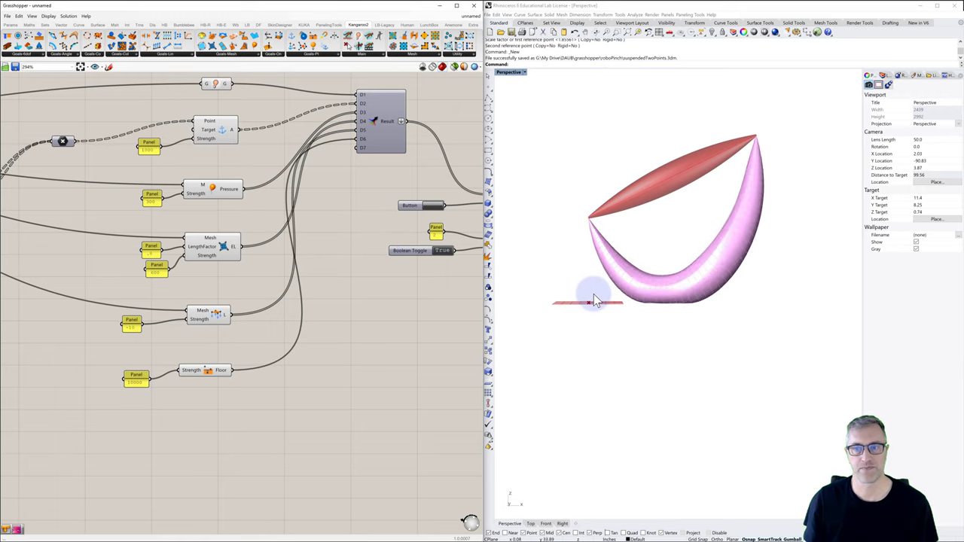
left_click(443, 251)
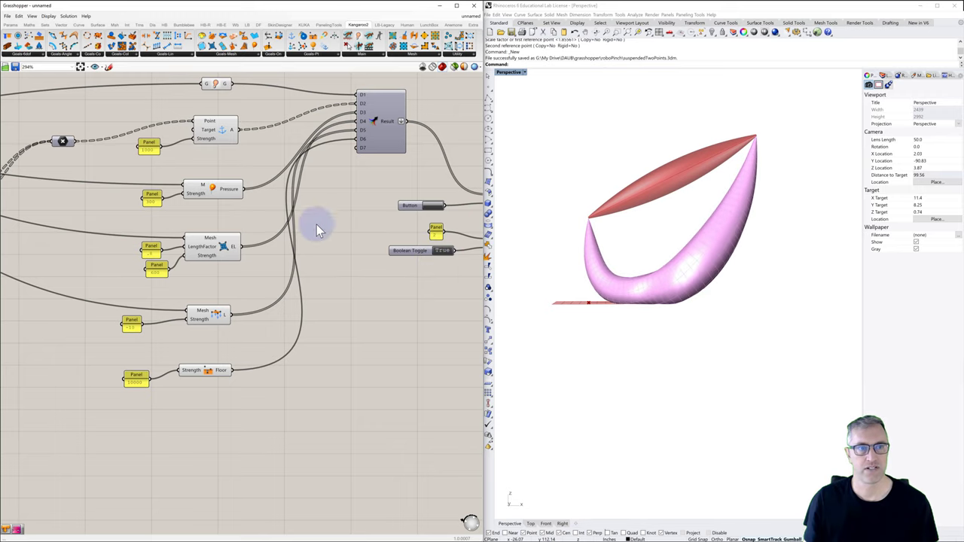
Set the Pressure goal's Strength to 200, reset the simulation, and inspect the mesh from different sides
left_click(151, 201)
key("Delete")
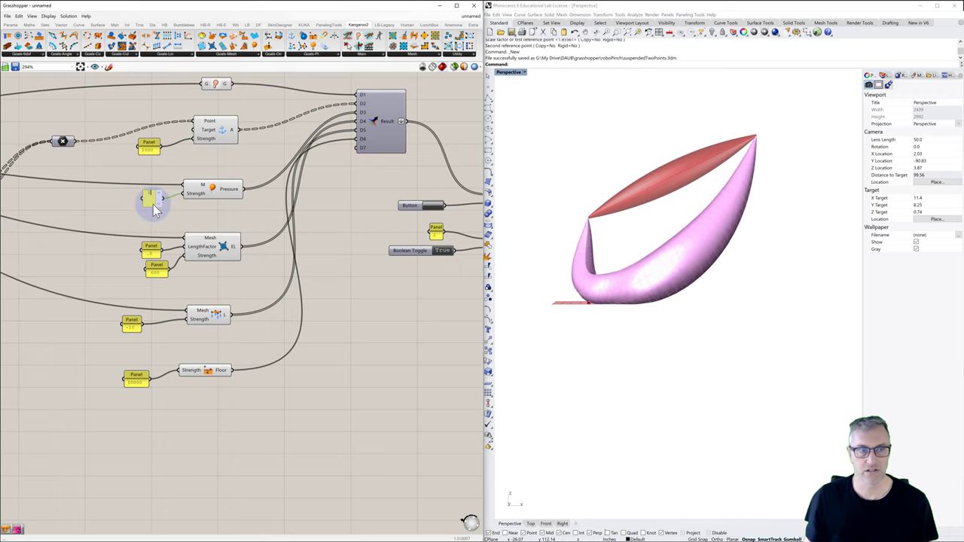
key("ctrl+z")
left_click(346, 207)
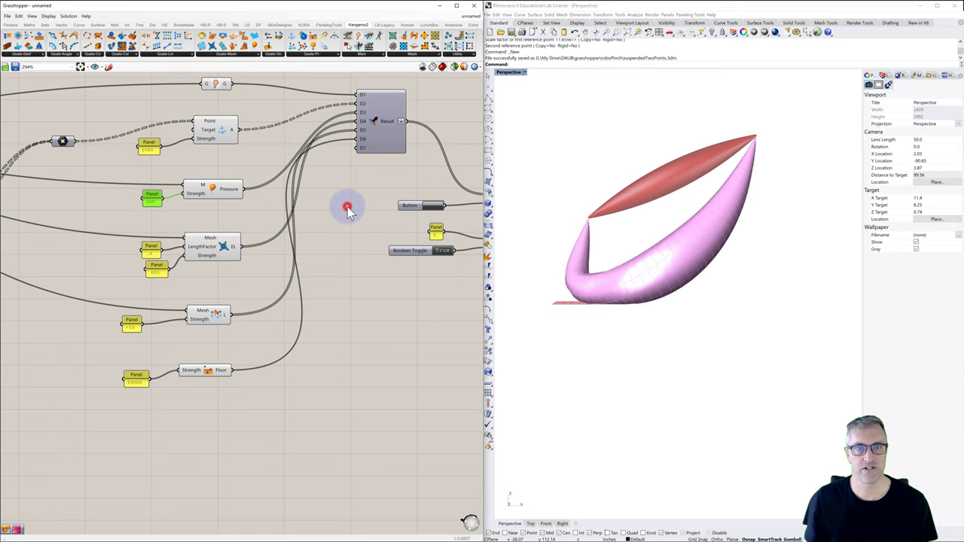
left_click(435, 205)
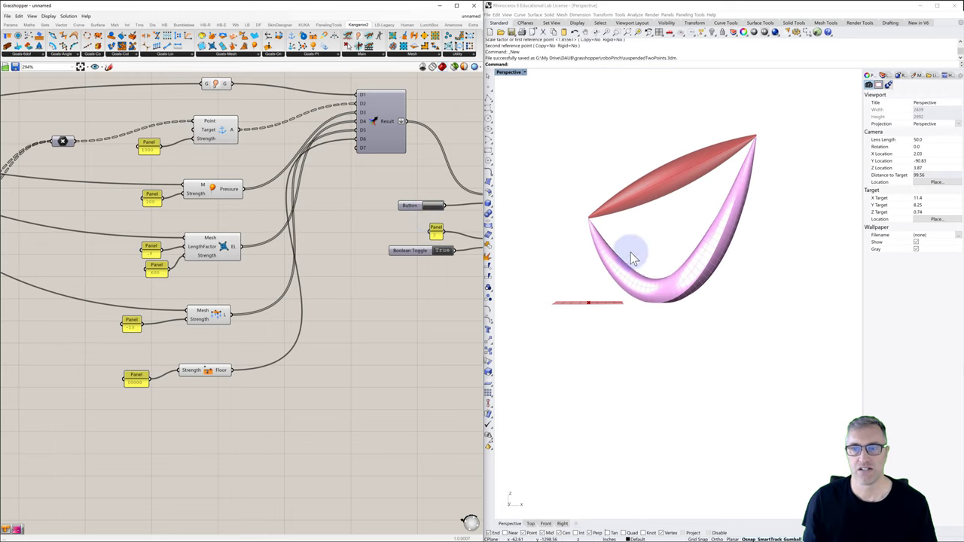
left_click_drag(641, 294, 700, 276)
right_click_drag(700, 276, 663, 279)
Set the Pressure goal's Strength to 350 and rerun the simulation from its reset state
left_click(149, 199)
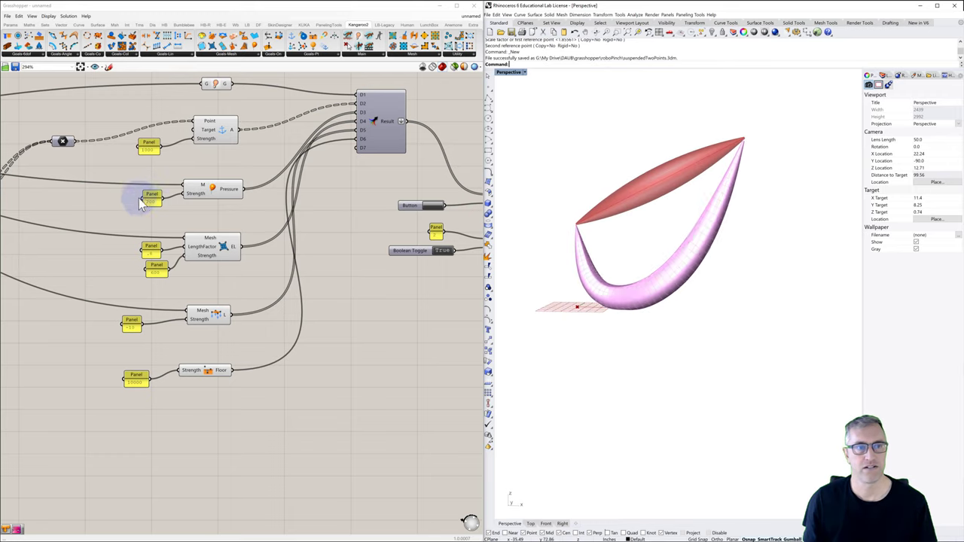
left_click(150, 201)
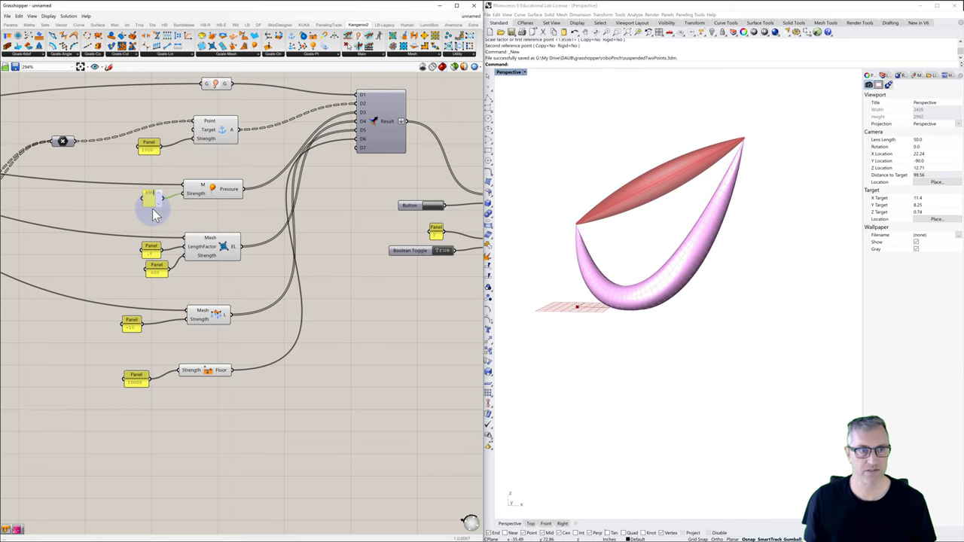
left_click(405, 206)
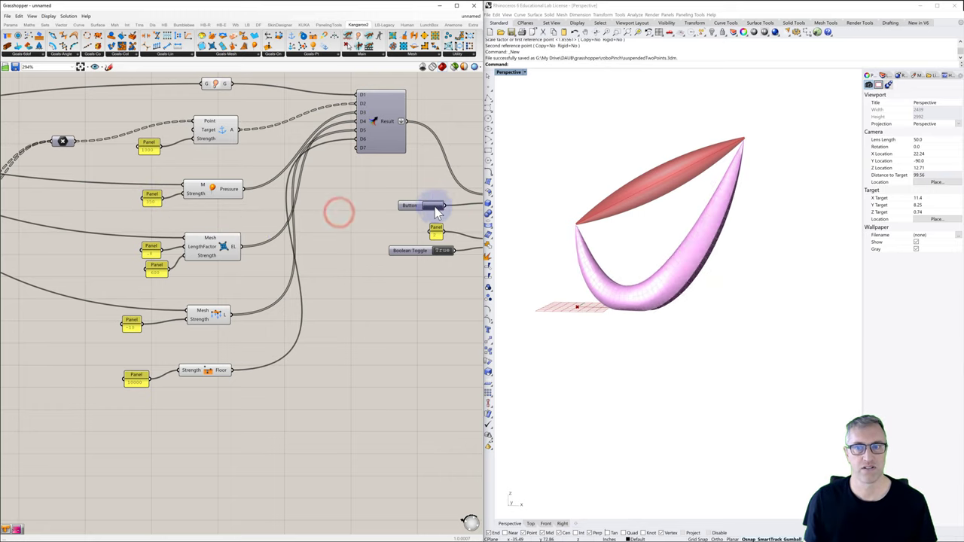
right_click_drag(657, 245, 627, 246)
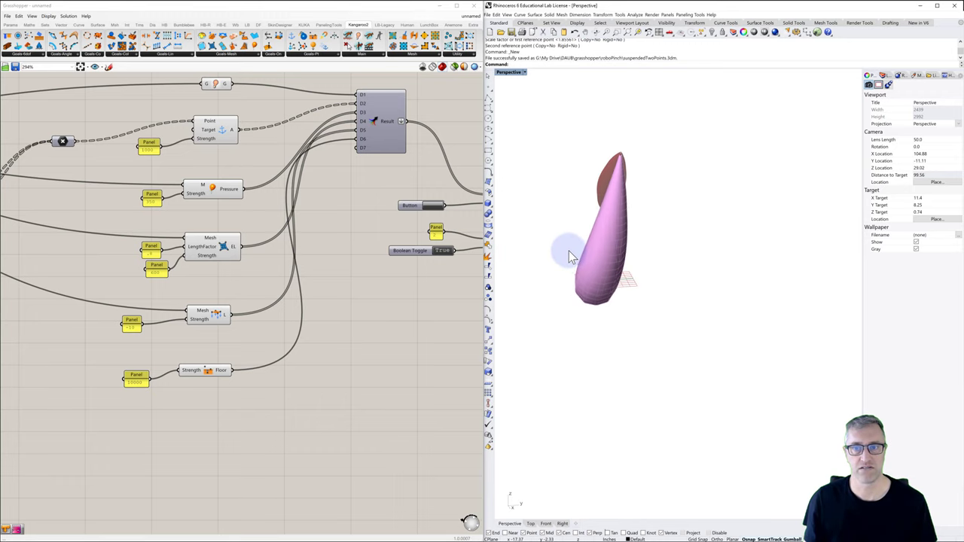
Set the Pressure goal's Strength to 325 and reset the simulation to run it again
right_click_drag(571, 257, 607, 249)
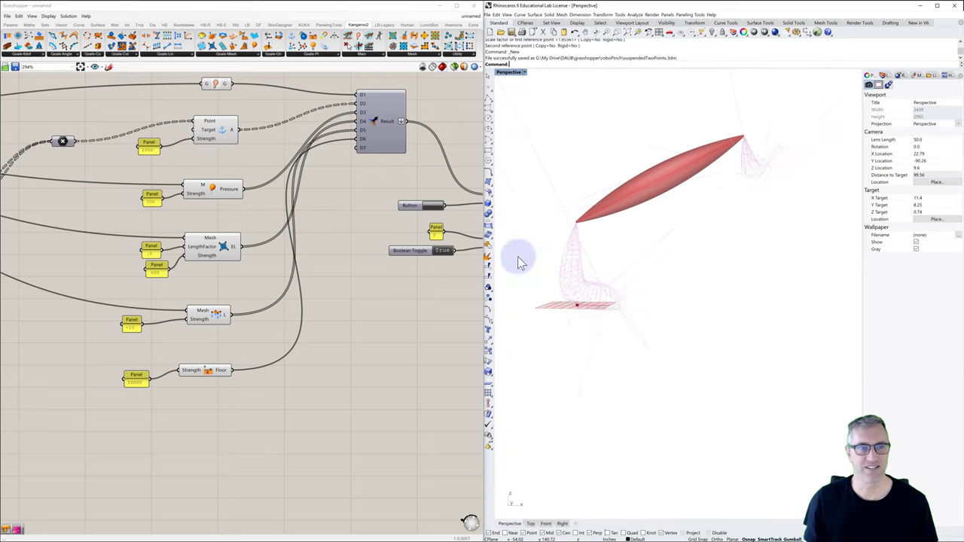
left_click(156, 206)
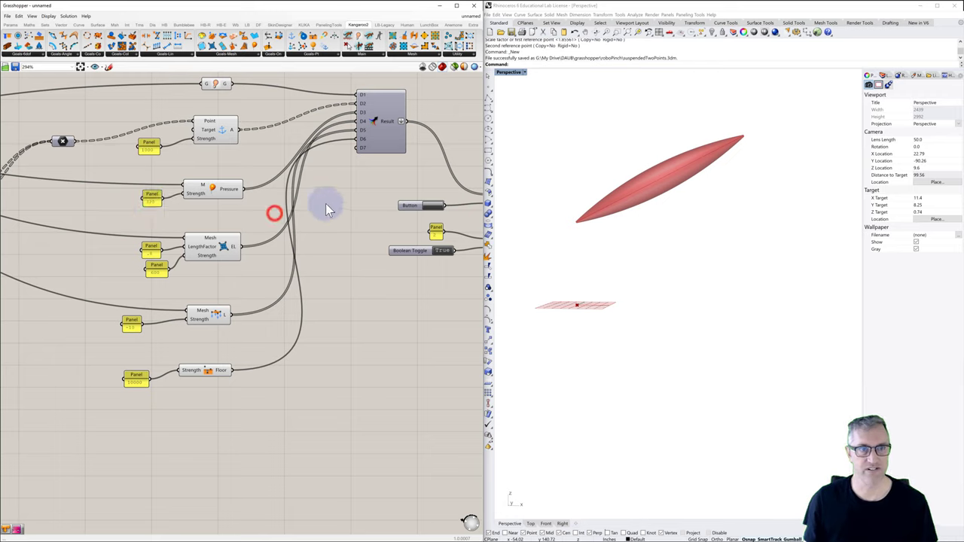
left_click(427, 205)
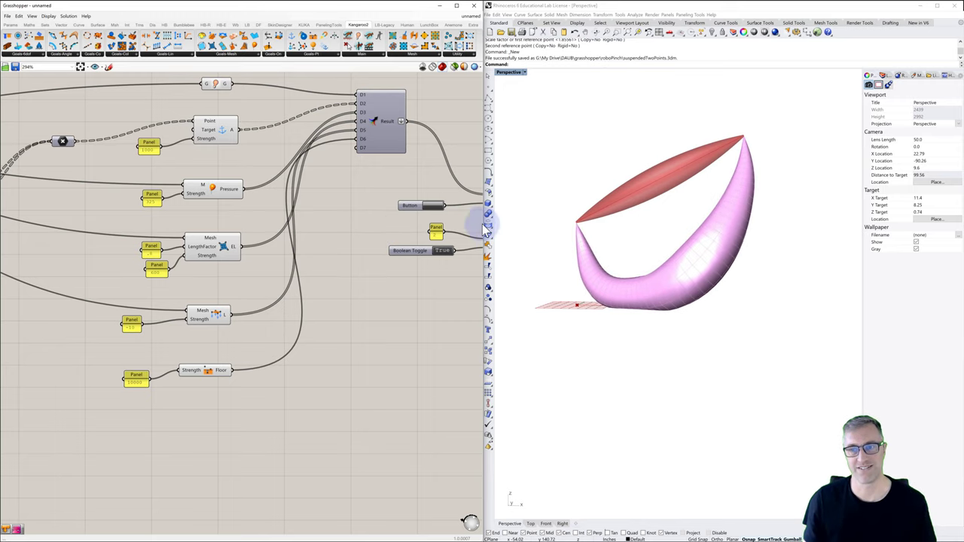
Pause the simulation, check the inflated mesh from different sides, and set the Pressure goal's Strength to 300
left_click(440, 251)
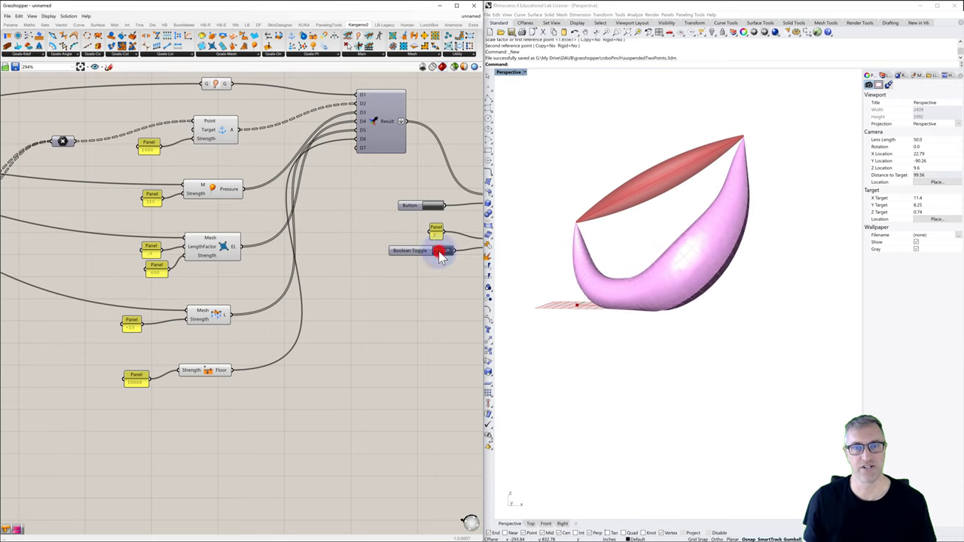
right_click_drag(635, 288, 559, 247)
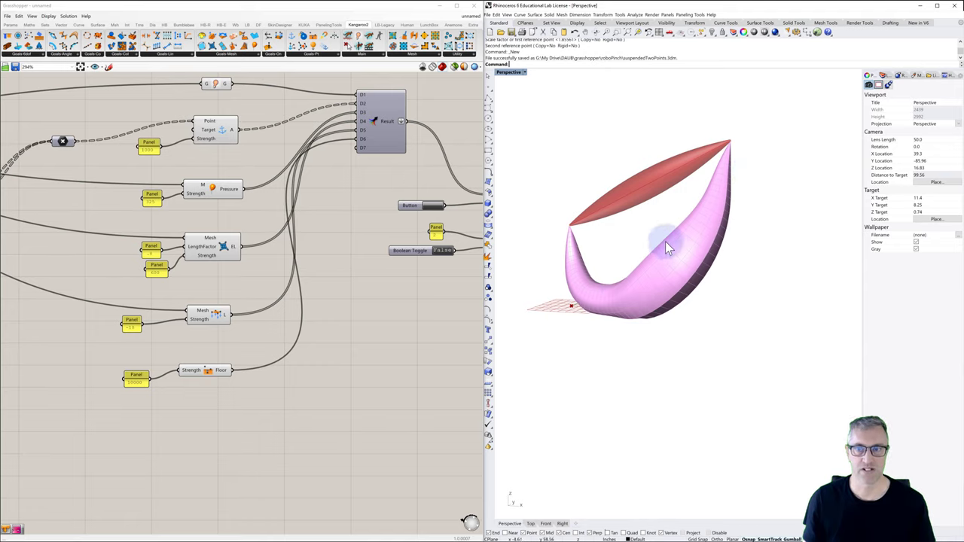
mouse_move(676, 268)
right_mouse_down()
mouse_move(625, 274)
mouse_move(691, 268)
right_mouse_up()
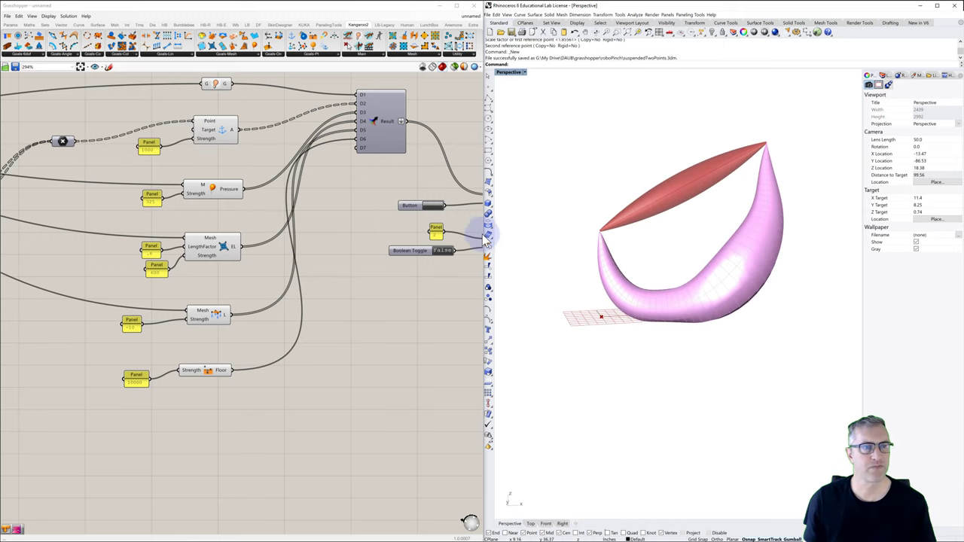
left_click(151, 200)
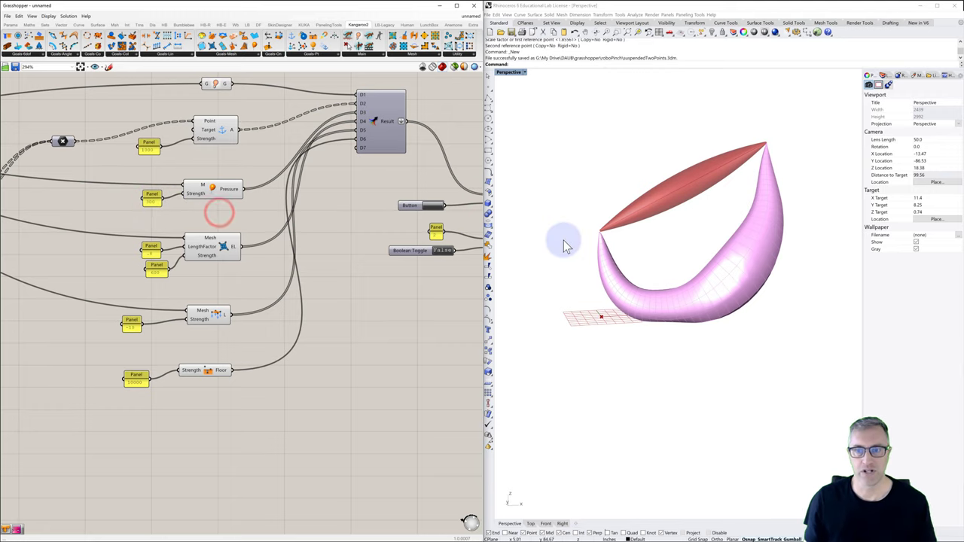
Draw a corner-to-corner plane surface on the ground beneath the mesh, extending past it on all sides
right_click_drag(678, 275, 656, 295)
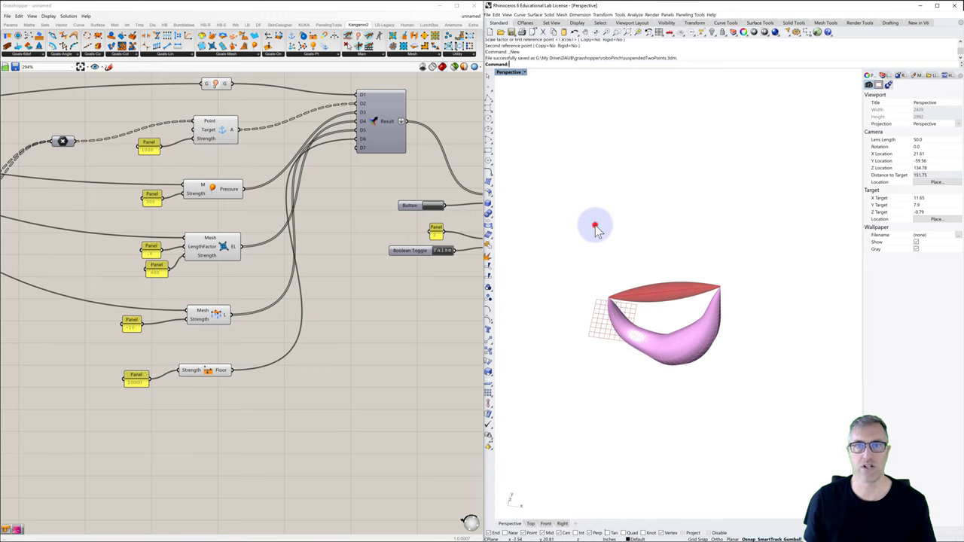
left_click(533, 16)
left_click(541, 22)
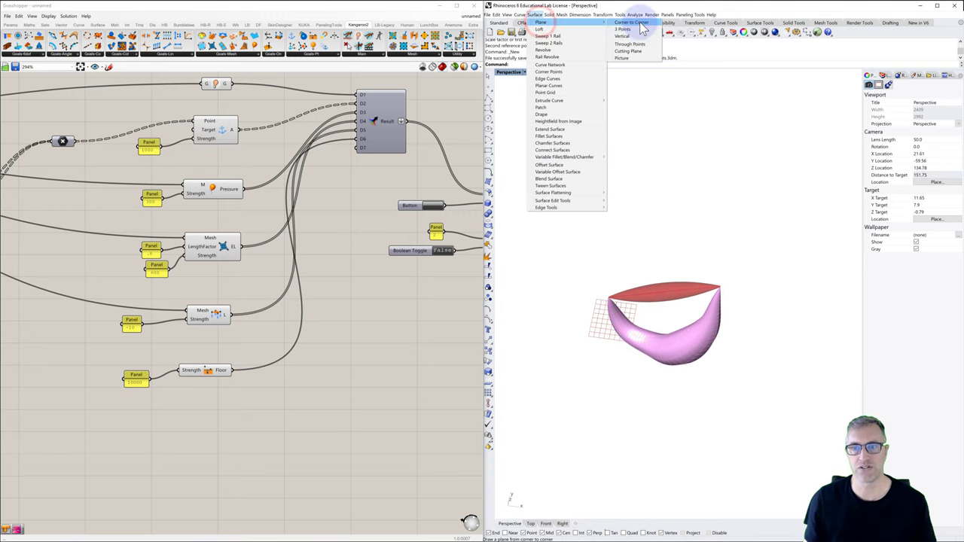
left_click(640, 24)
left_click(555, 409)
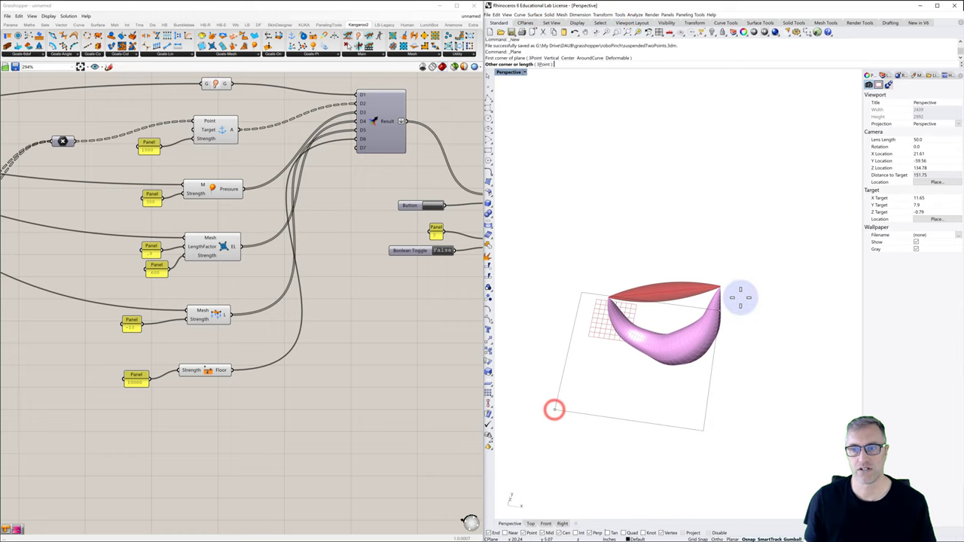
left_click(781, 272)
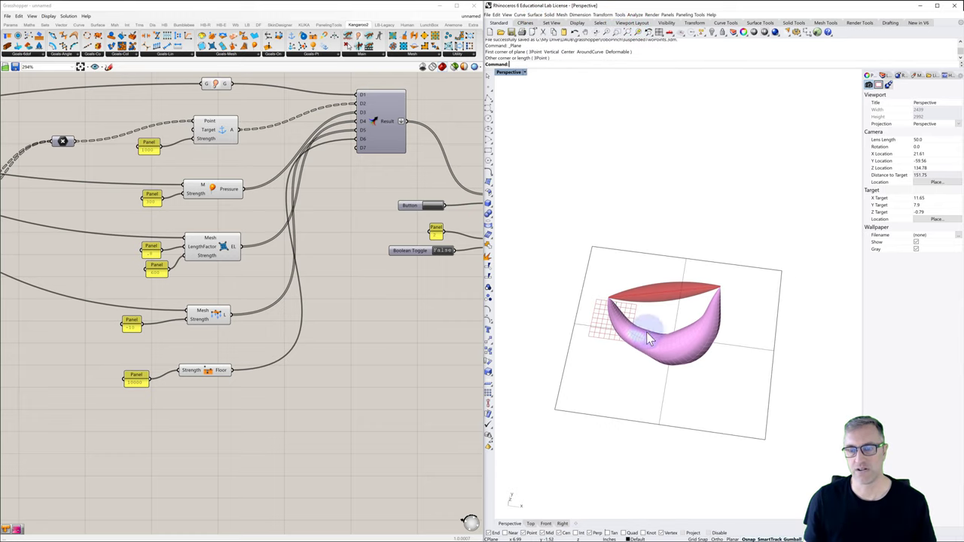
mouse_move(607, 328)
right_mouse_down()
mouse_move(610, 295)
mouse_move(600, 295)
mouse_move(607, 309)
right_mouse_up()
Hide the preview of the origin plane component and switch the Perspective viewport to Ghosted display
scroll(358, 234, "down", 5)
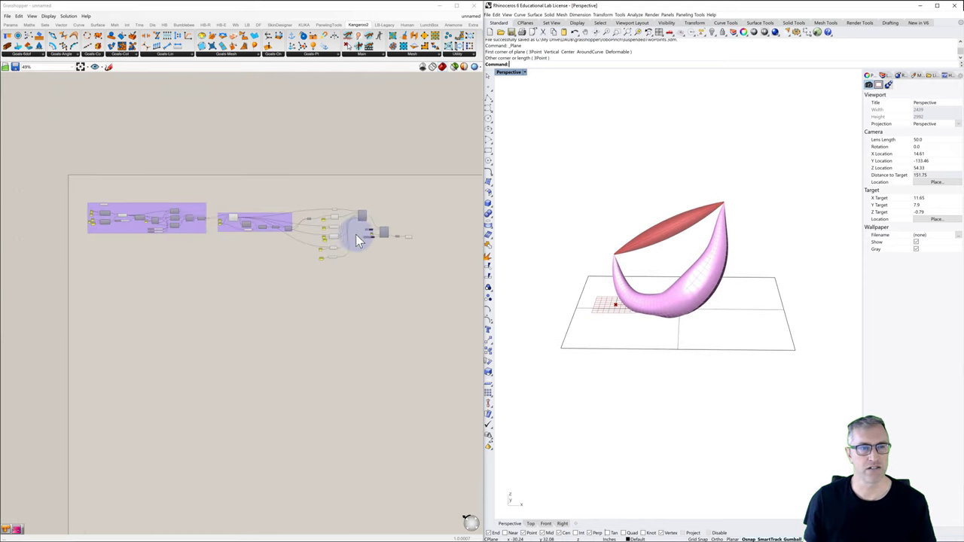
scroll(234, 207, "up", 4)
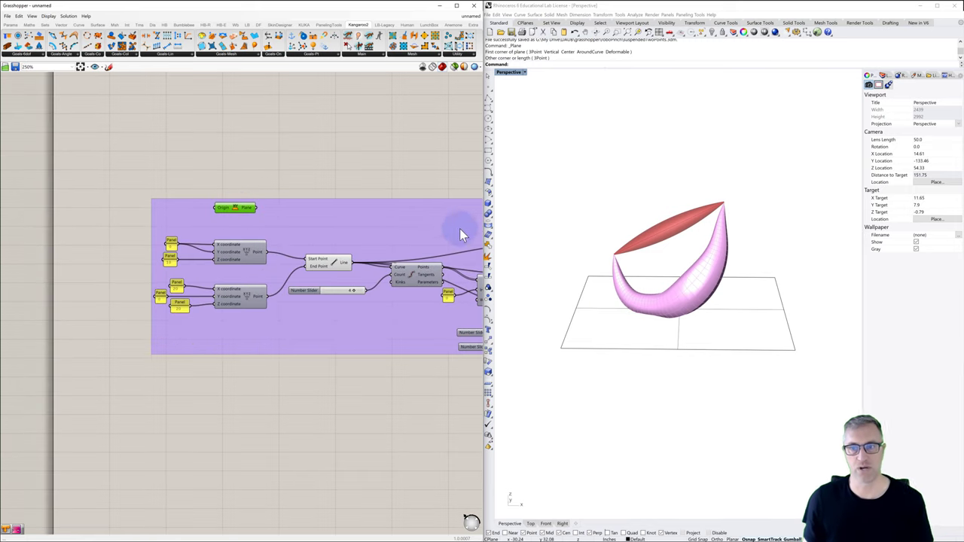
left_click(576, 195)
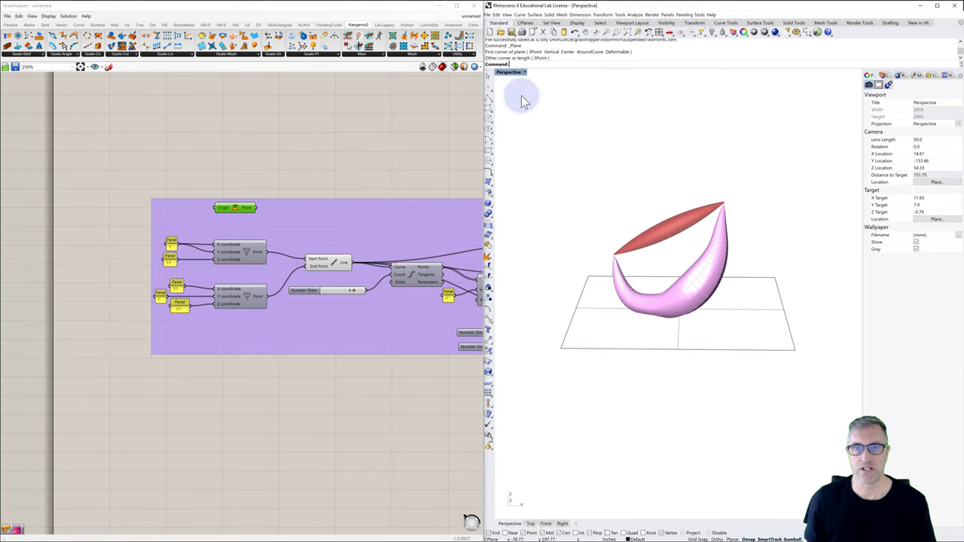
left_click(510, 73)
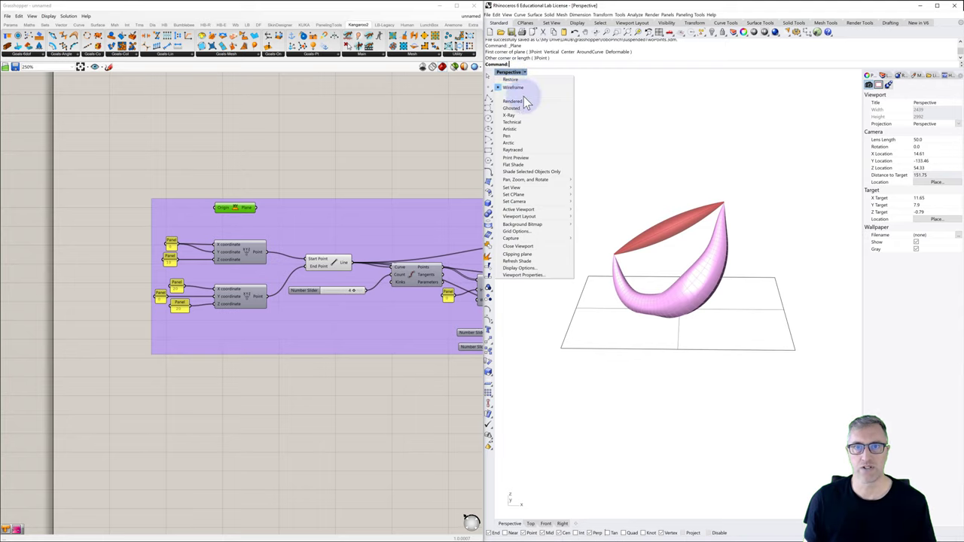
left_click(513, 109)
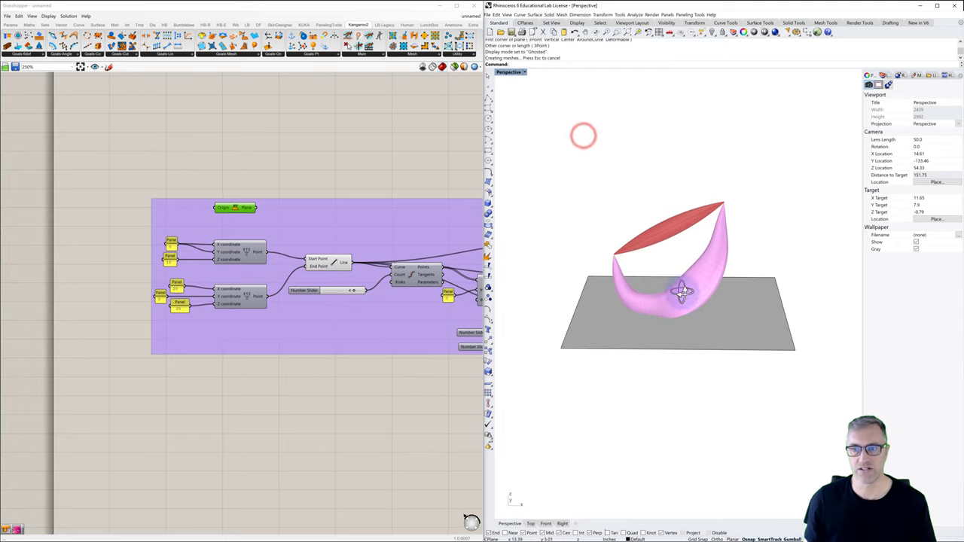
mouse_move(681, 292)
right_mouse_down()
mouse_move(671, 284)
mouse_move(680, 295)
mouse_move(670, 301)
right_mouse_up()
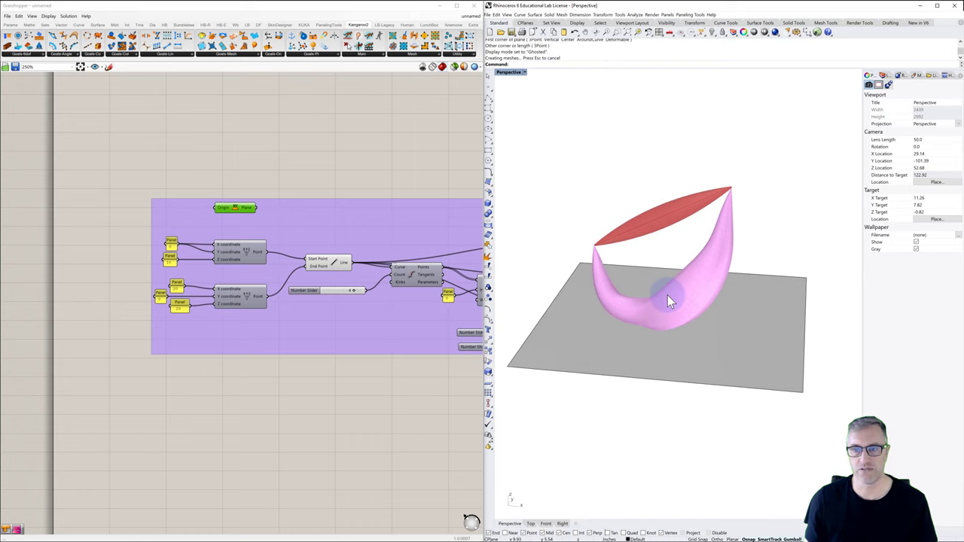
Examine the definition from the Loft through the Mesh Surface component to the solver and its output preview
right_click_drag(403, 215, 198, 197)
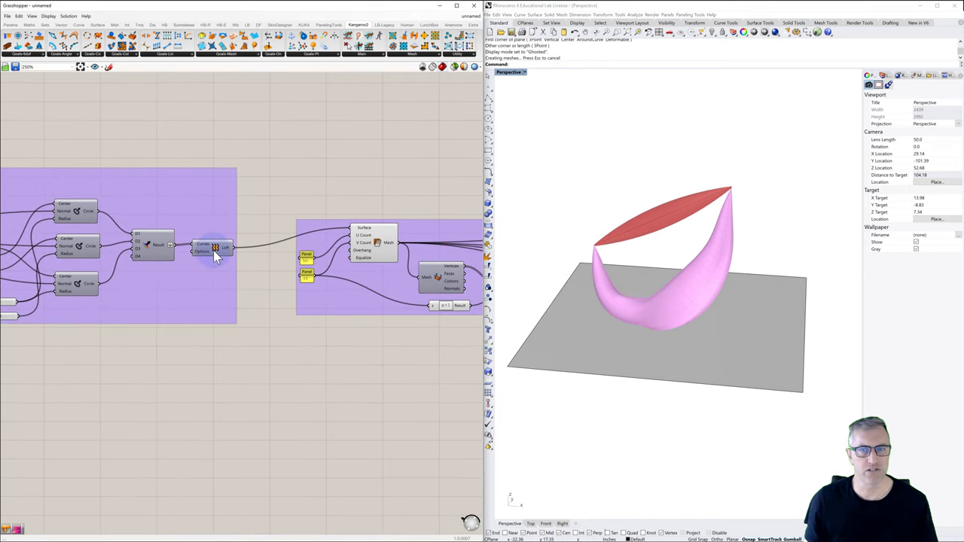
right_click_drag(349, 227, 277, 219)
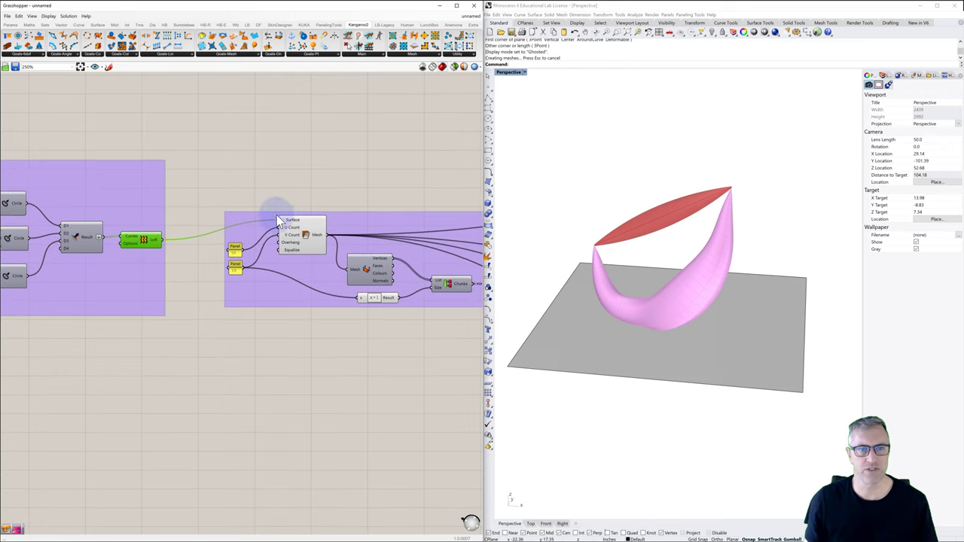
left_click(303, 227)
right_click_drag(301, 165, 179, 178)
scroll(258, 166, "down", 3)
right_click_drag(270, 181, 218, 180)
right_click_drag(452, 192, 334, 197)
right_click_drag(457, 216, 337, 220)
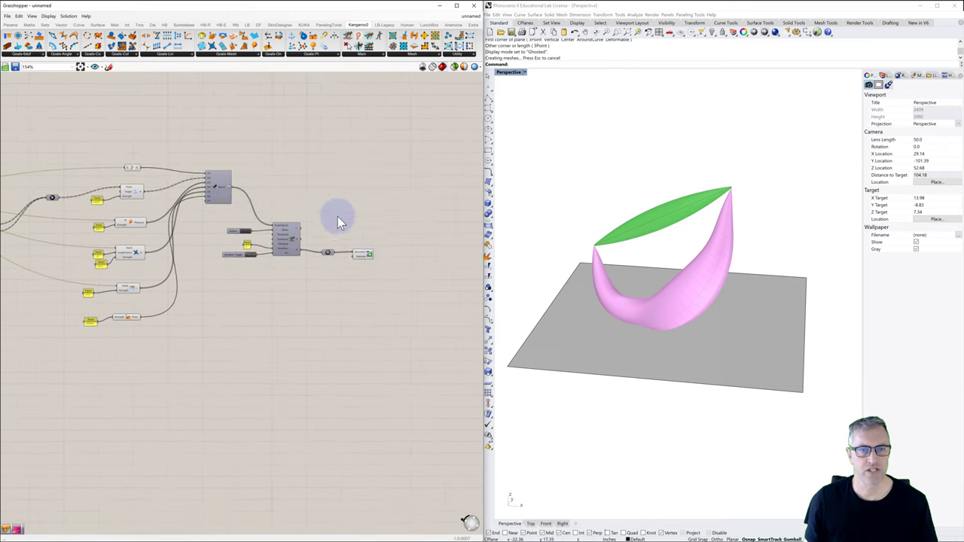
Add a Colour Swatch below the solver's output mesh and connect it to the Custom Preview's Material input
scroll(362, 256, "up", 5)
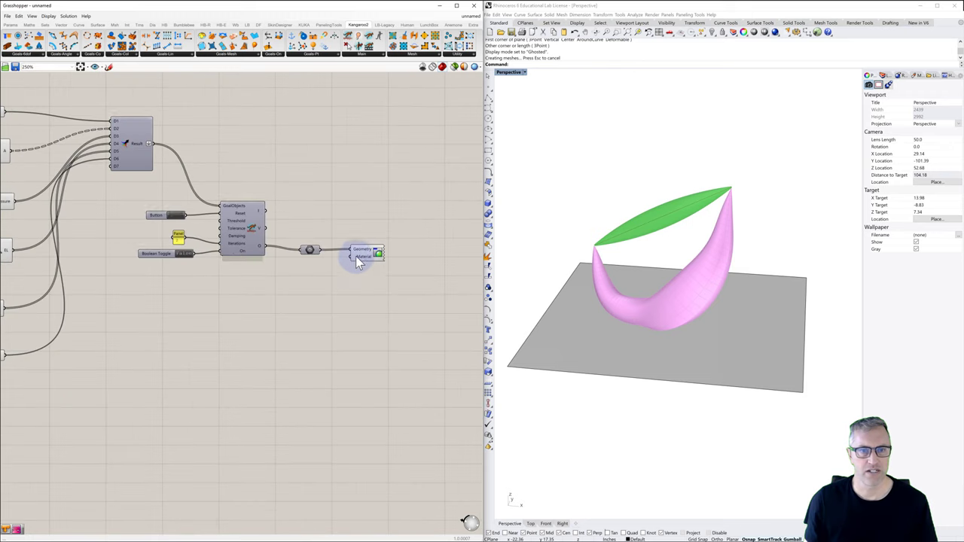
double_click(314, 285)
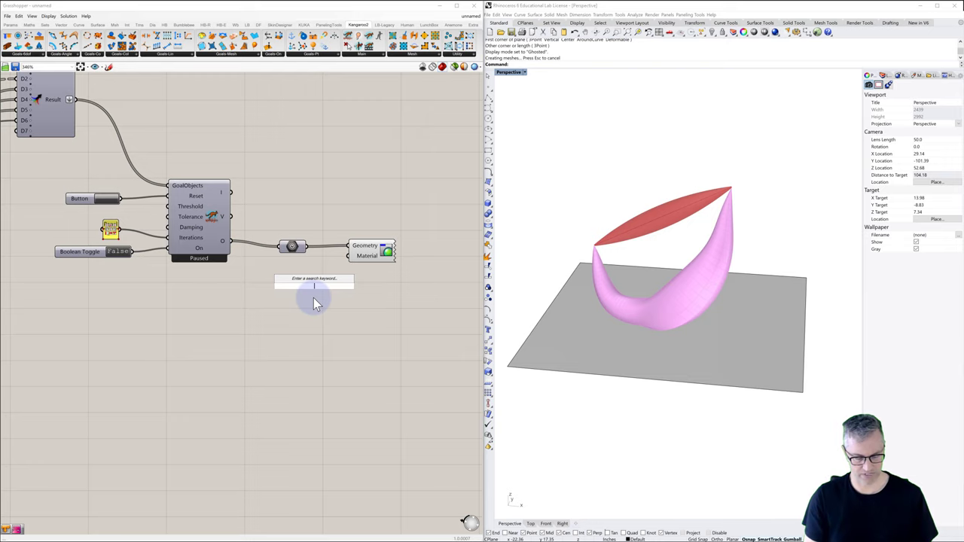
type("swatch")
scroll(313, 298, "up", 1)
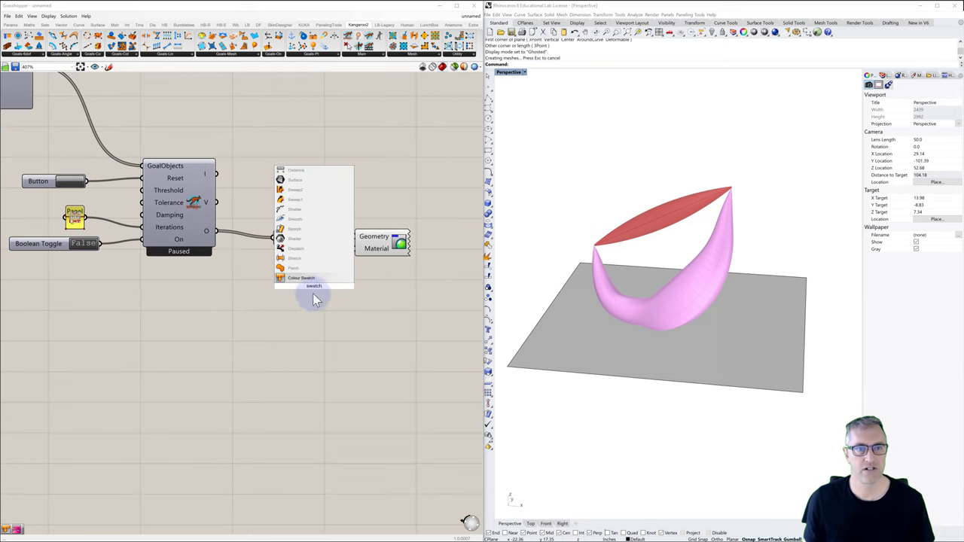
left_click(305, 285)
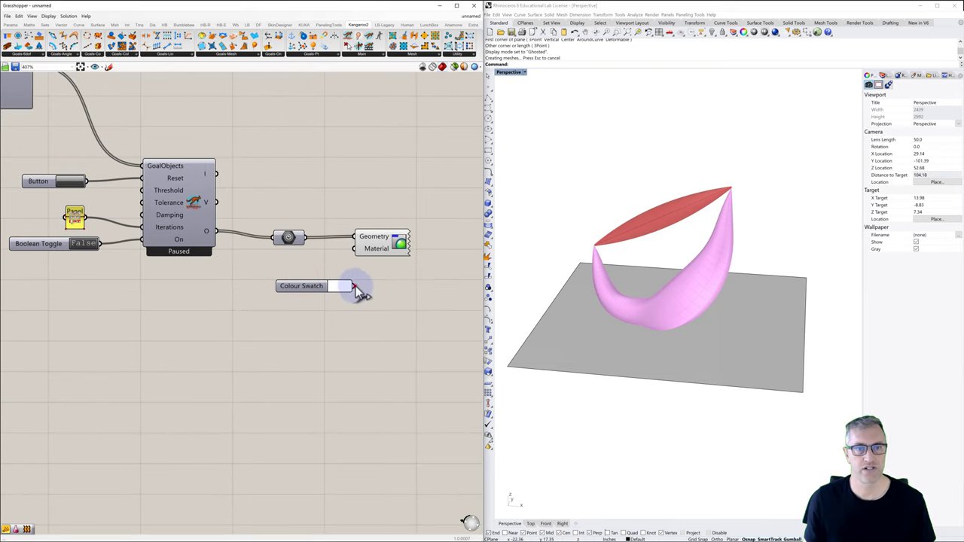
left_click_drag(357, 254, 355, 250)
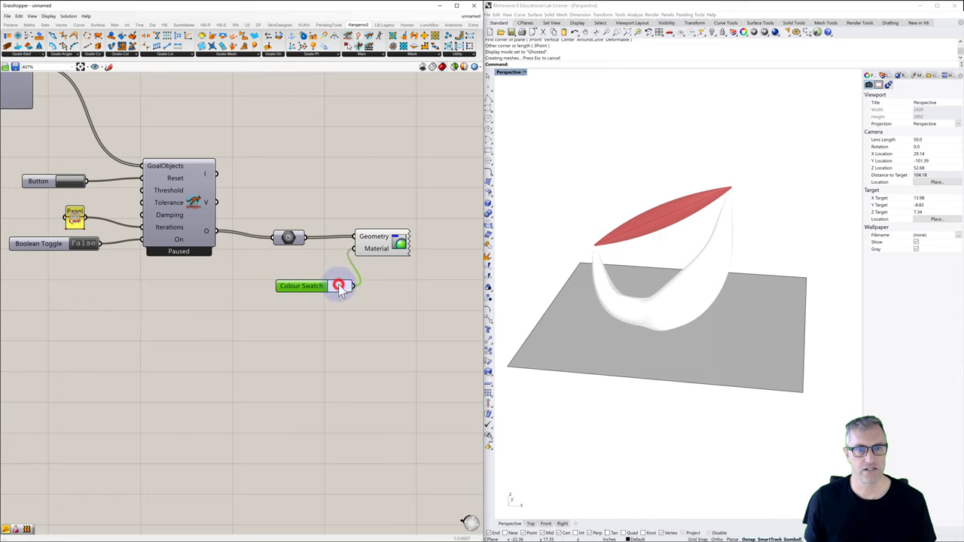
Set the Colour Swatch to magenta with hue 302°, saturation 50 and value 80
left_click(339, 287)
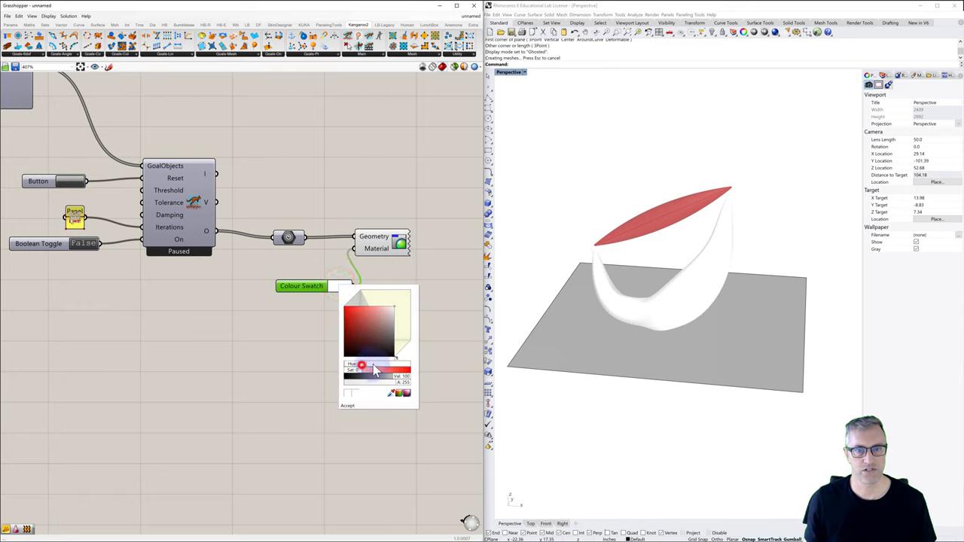
mouse_move(374, 368)
left_mouse_down()
mouse_move(424, 377)
mouse_move(393, 385)
left_mouse_up()
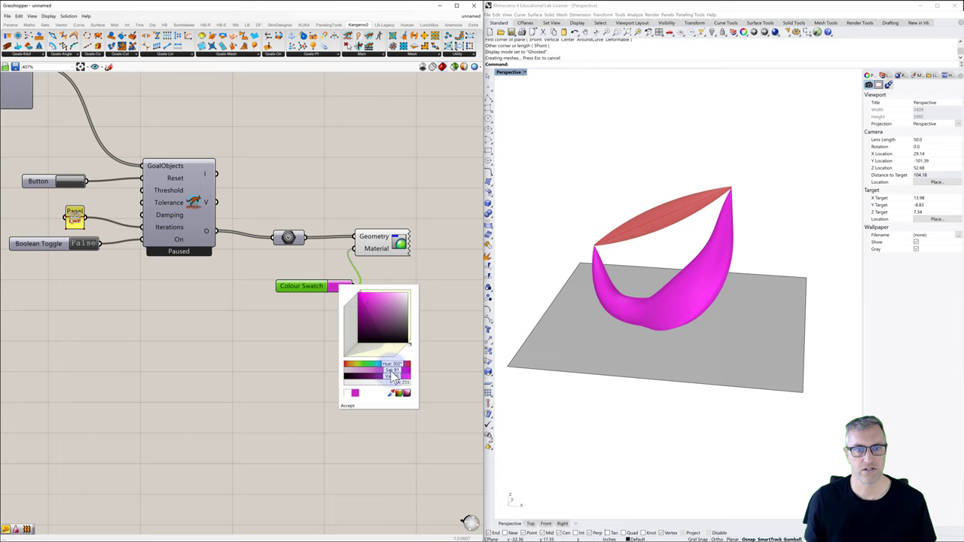
left_click_drag(387, 379, 379, 379)
left_click(348, 406)
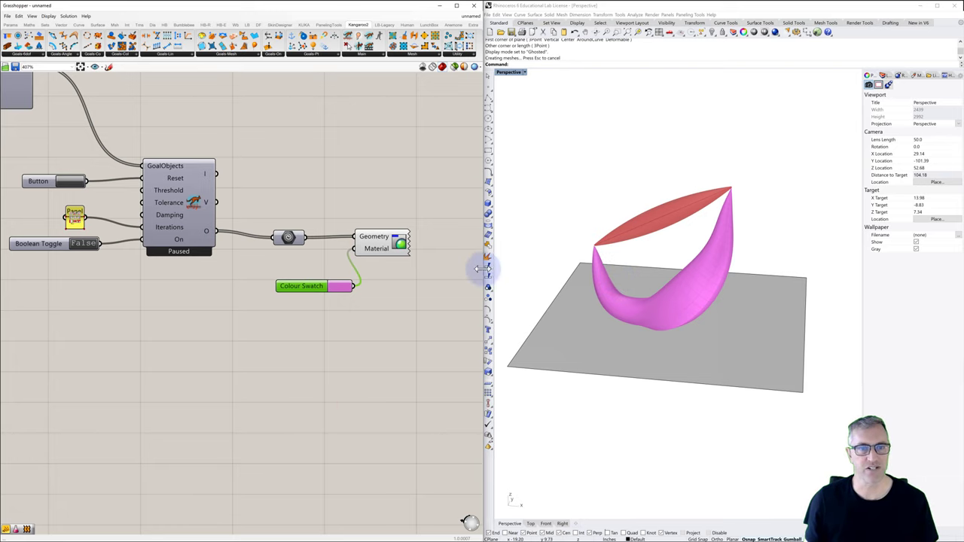
Duplicate the Custom Preview and its Colour Swatch, and place the copies above the Mesh Surface group
left_click_drag(440, 212, 311, 313)
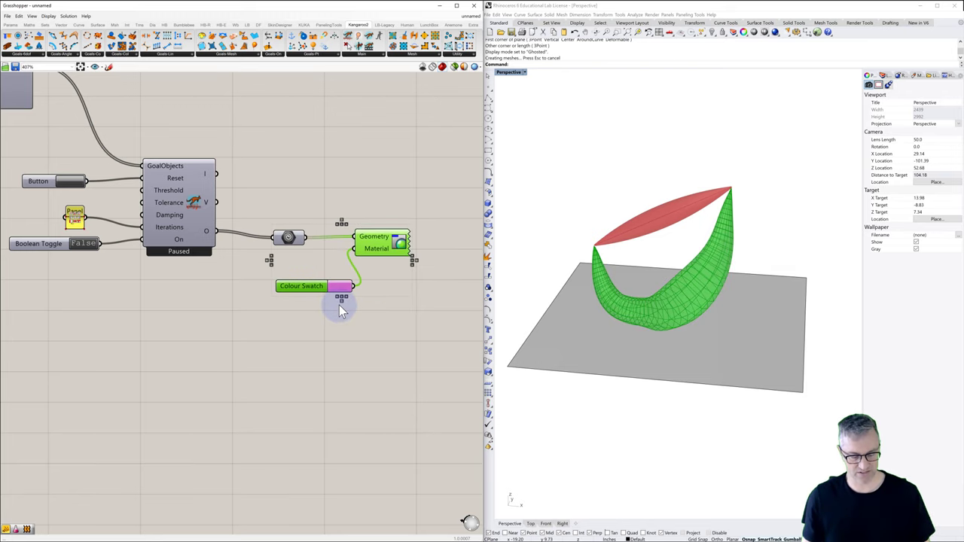
scroll(386, 272, "down", 4)
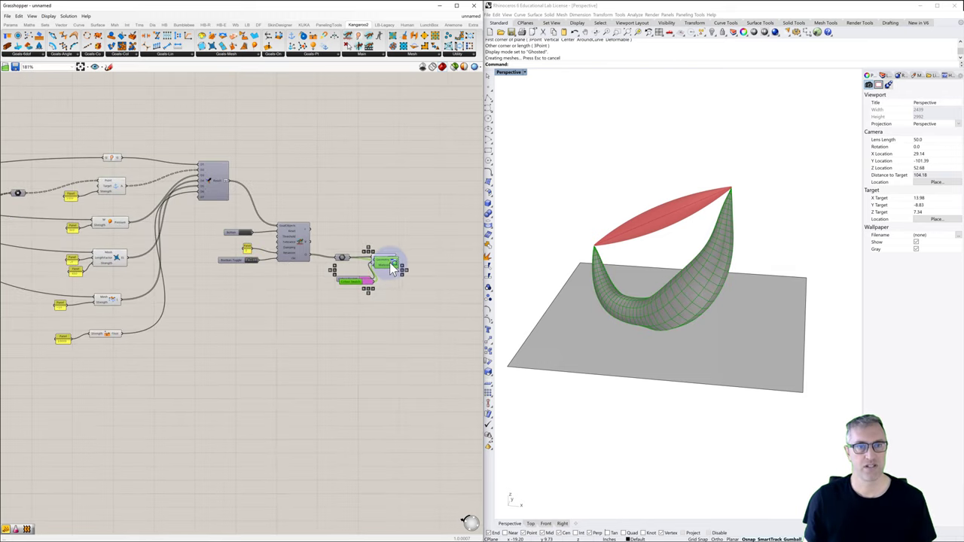
left_click_drag(375, 262, 192, 120)
left_click(254, 118)
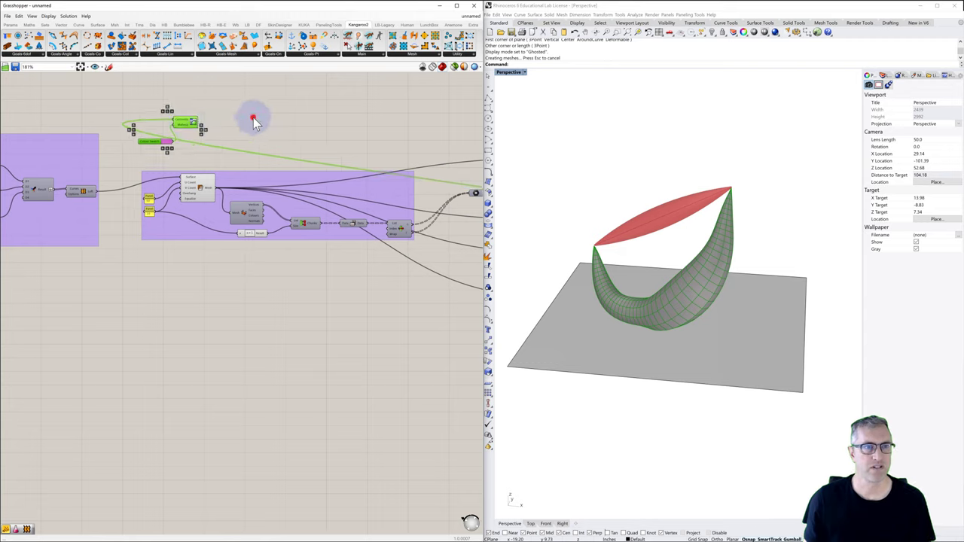
Hide the Mesh Surface component's preview and connect the Loft output to the copied Custom Preview's Geometry input
left_click(202, 182)
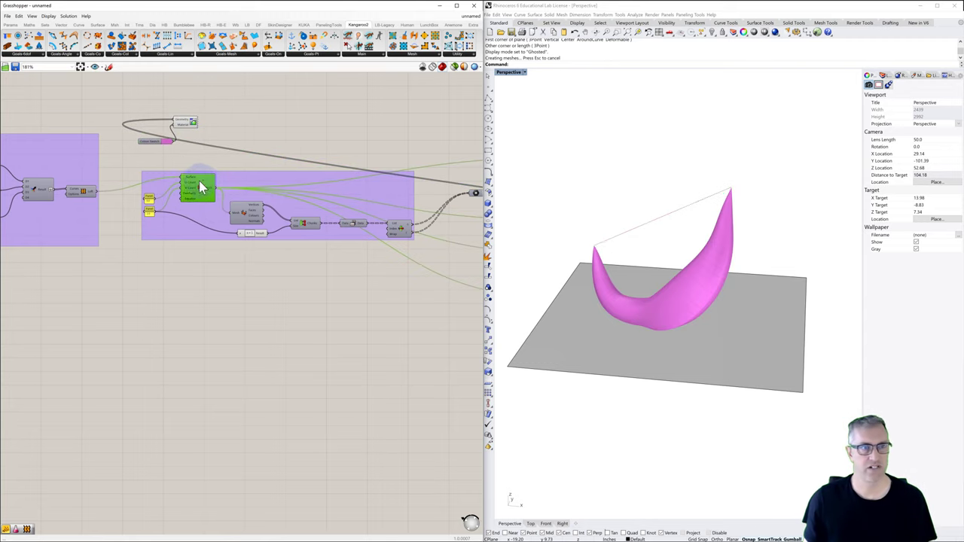
left_click_drag(98, 191, 179, 125)
scroll(176, 143, "up", 5)
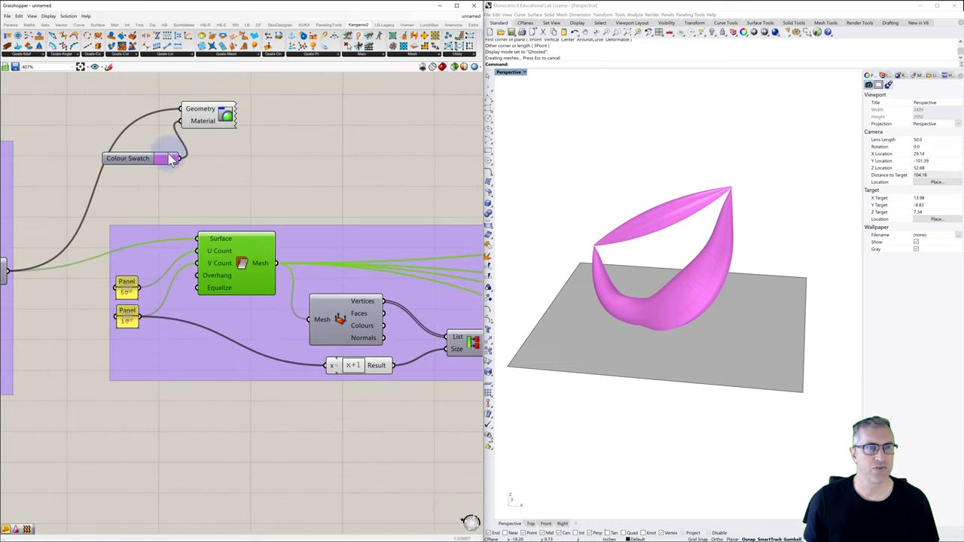
Make the copied Colour Swatch nearly transparent by setting its alpha to 24
left_click(161, 160)
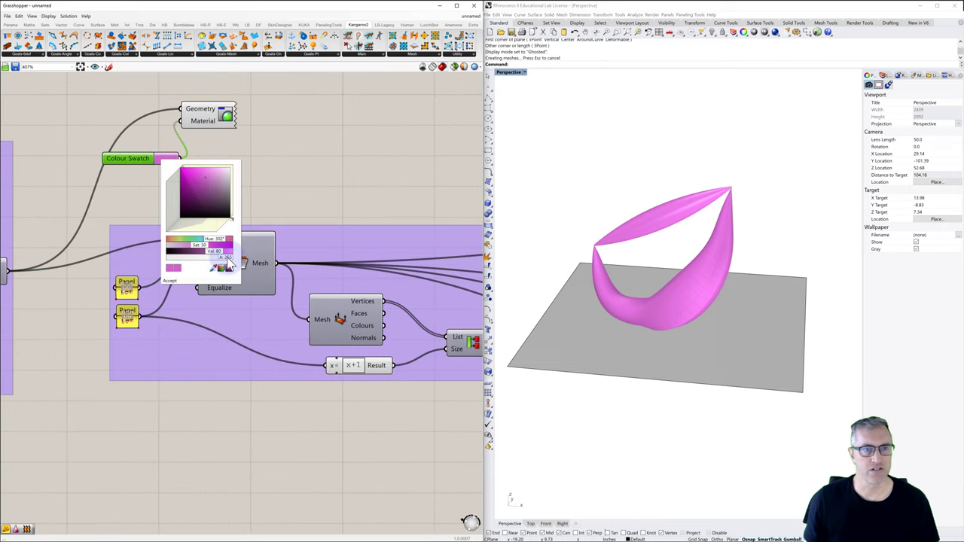
left_click_drag(226, 259, 181, 264)
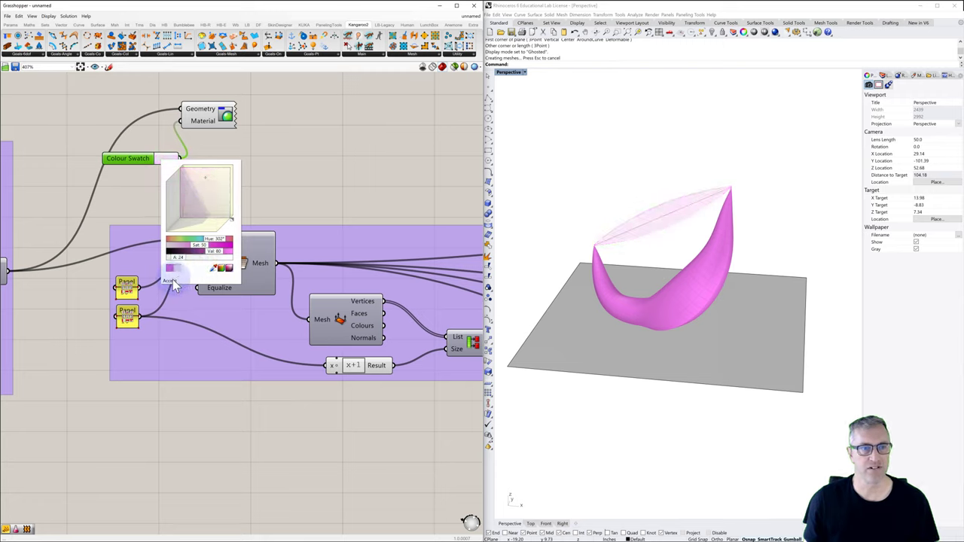
left_click(171, 281)
Hide the preview of the Line component in the base geometry group
scroll(285, 179, "down", 5)
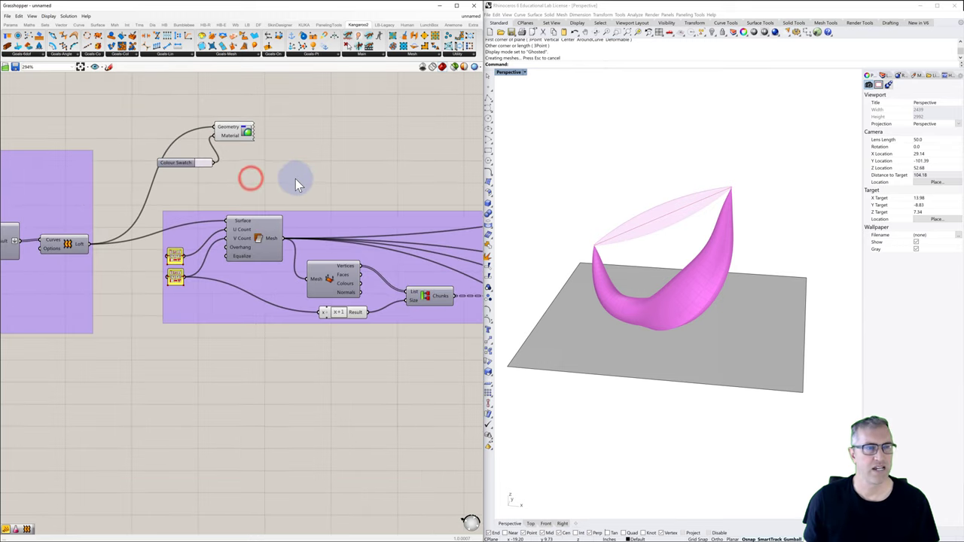
scroll(213, 199, "up", 4)
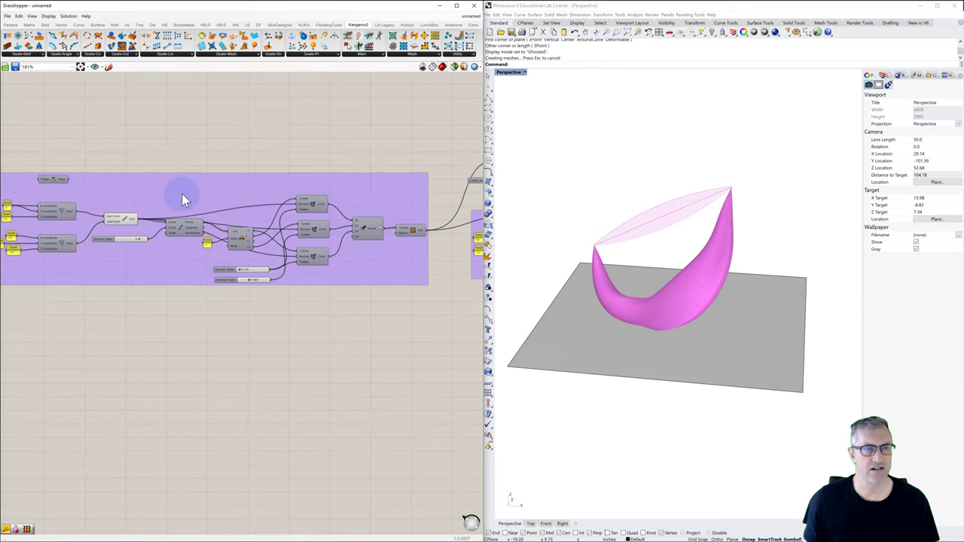
left_click(113, 236)
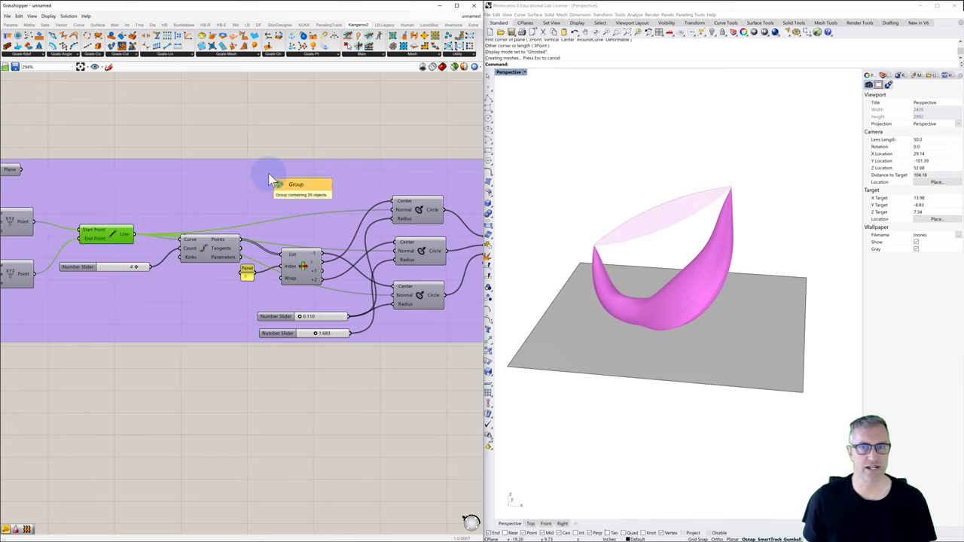
Rewire the copied Custom Preview's Geometry input to the Mesh Surface output in place of the Loft output
right_click_drag(587, 201, 593, 223)
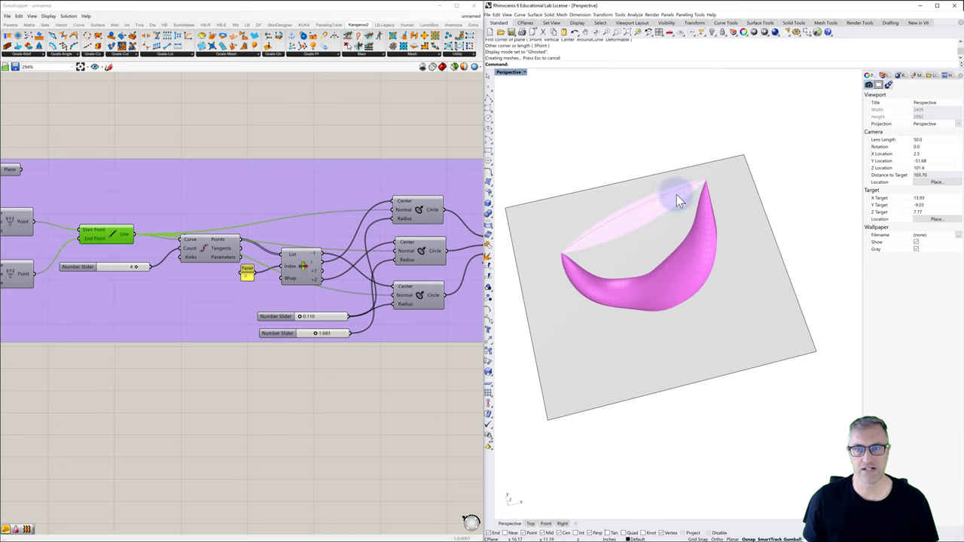
scroll(370, 199, "down", 5)
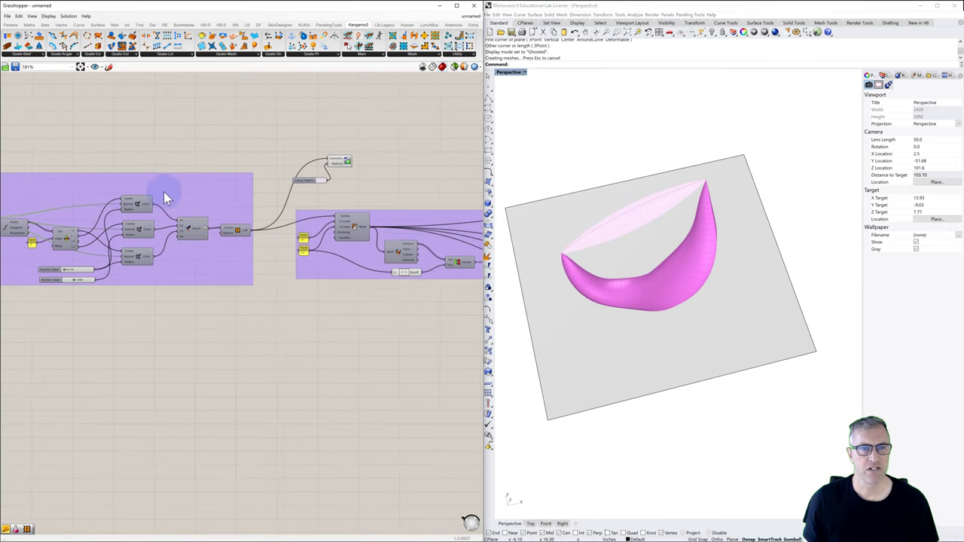
left_click_drag(370, 226, 327, 161)
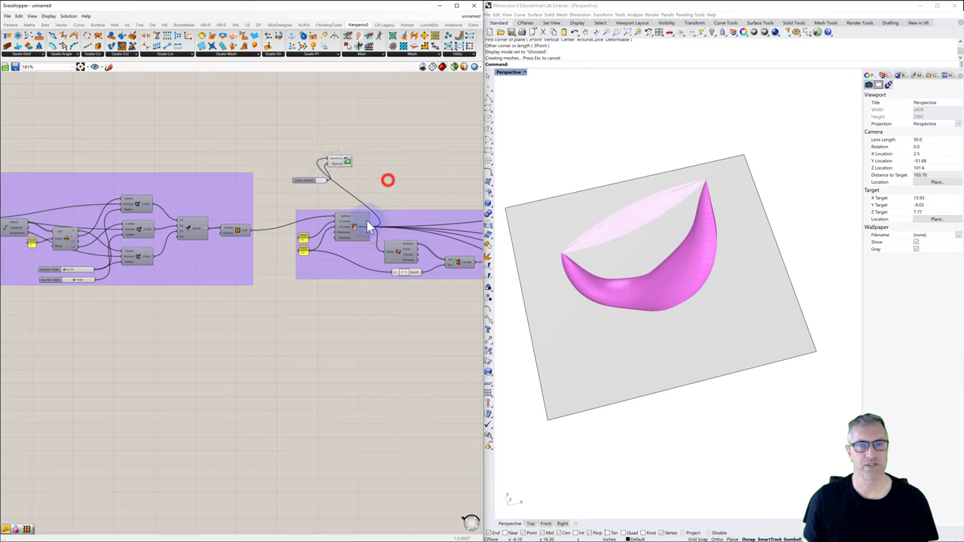
Move the copied Custom Preview beside the Mesh Surface group's upper edge and place its Colour Swatch just before it
left_click_drag(377, 155, 305, 189)
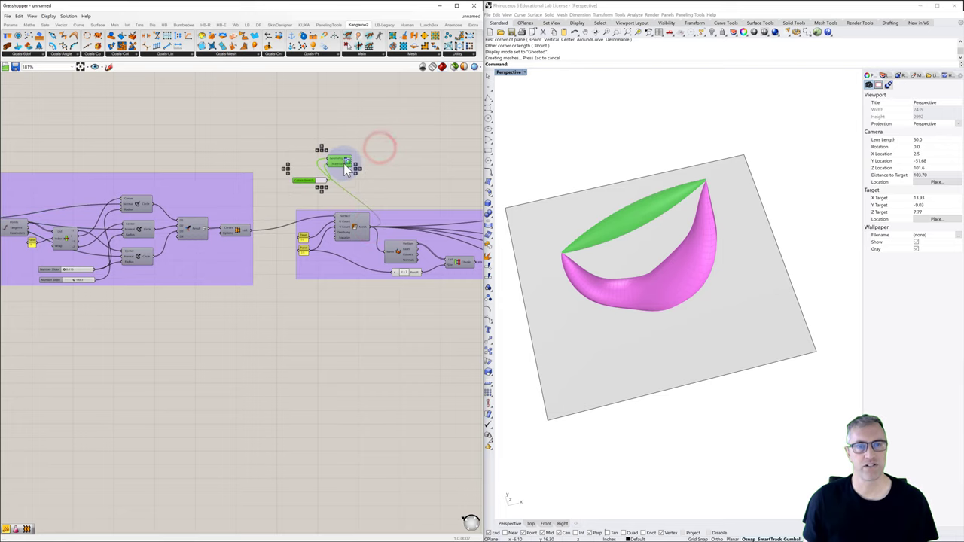
mouse_move(348, 166)
left_mouse_down()
mouse_move(408, 173)
mouse_move(351, 166)
left_mouse_up()
left_click(400, 139)
left_click(311, 183)
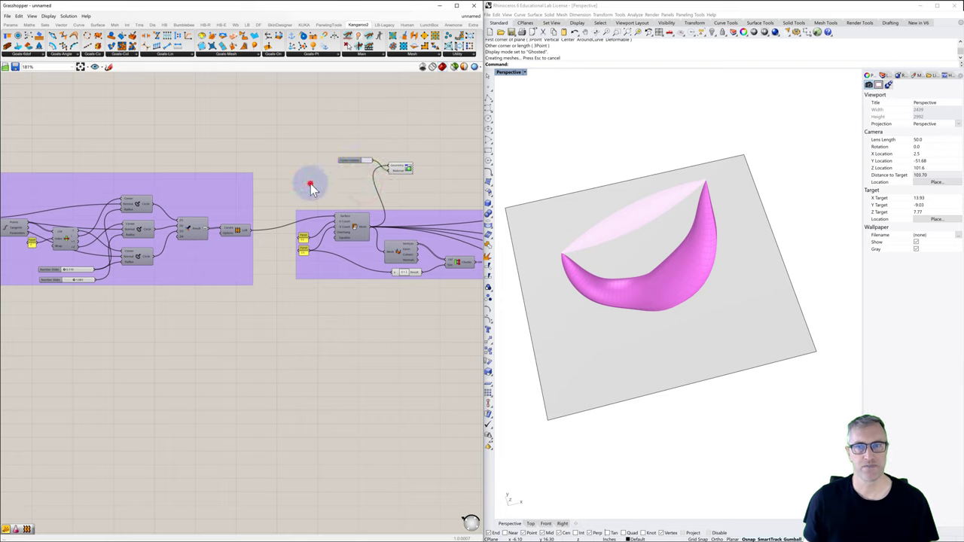
right_click_drag(612, 277, 590, 239)
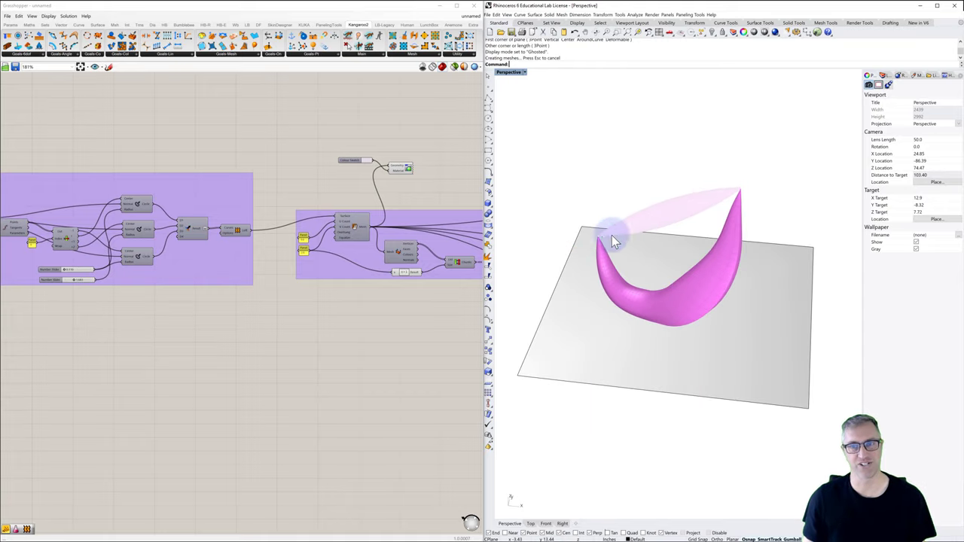
left_click(440, 187)
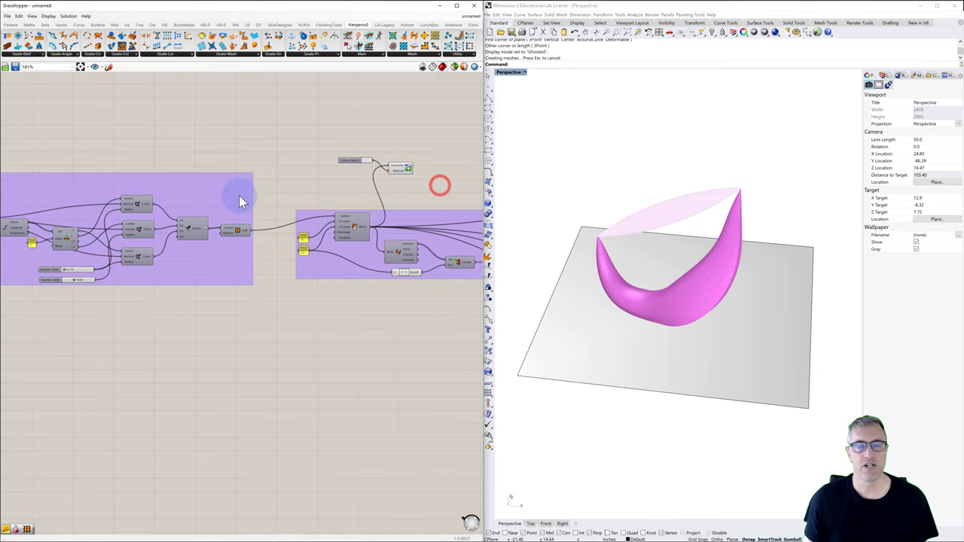
Set the Z coordinate of the line's start point to 15
mouse_move(239, 195)
right_mouse_down()
mouse_move(360, 196)
mouse_move(198, 196)
mouse_move(151, 213)
right_mouse_up()
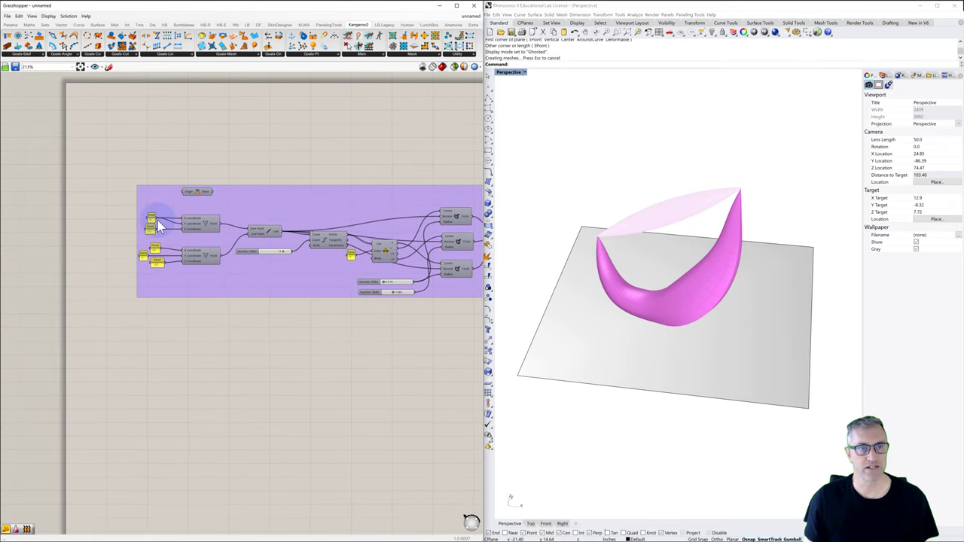
scroll(157, 220, "up", 3)
right_click_drag(618, 280, 635, 266)
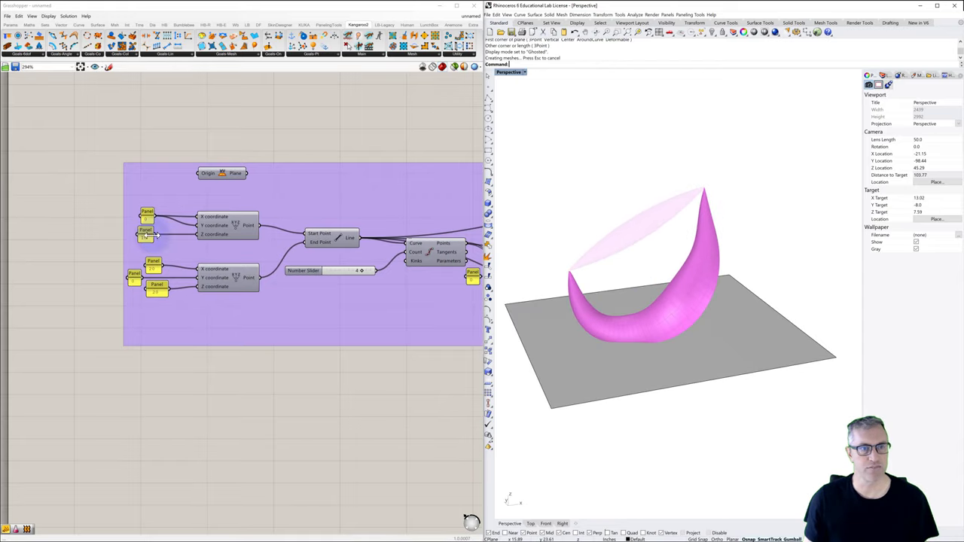
left_click(146, 238)
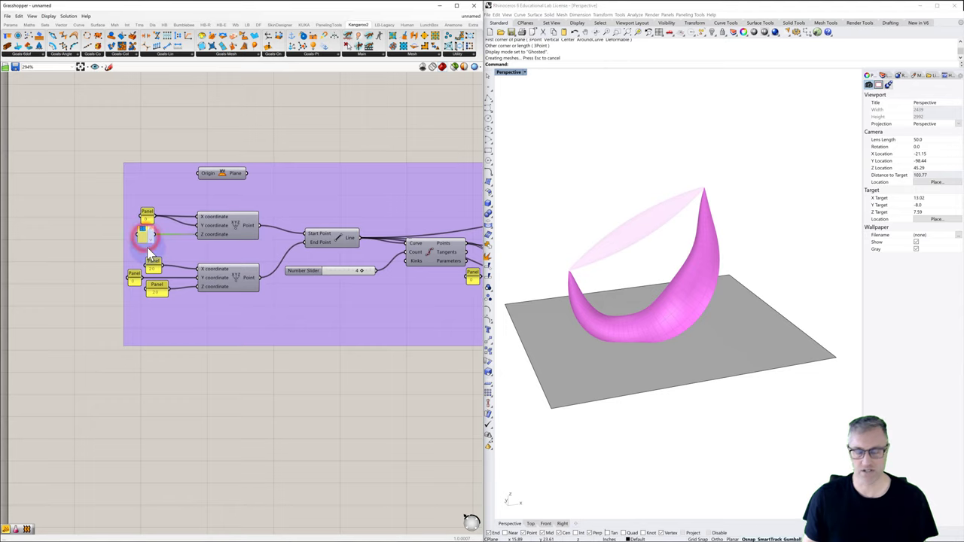
left_click(86, 211)
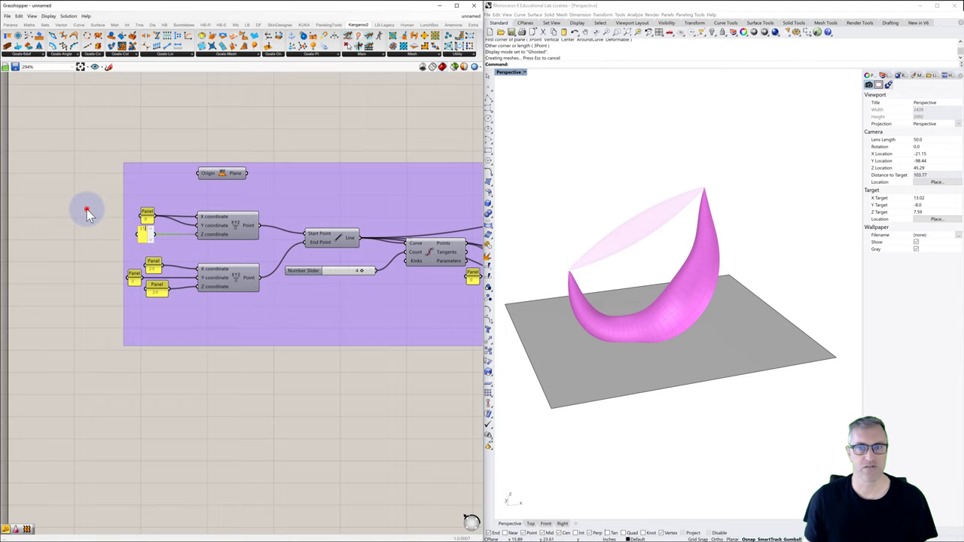
Set the solver's Boolean Toggle to True and inspect the running simulation of the raised mesh against the ground plane
scroll(375, 286, "down", 5)
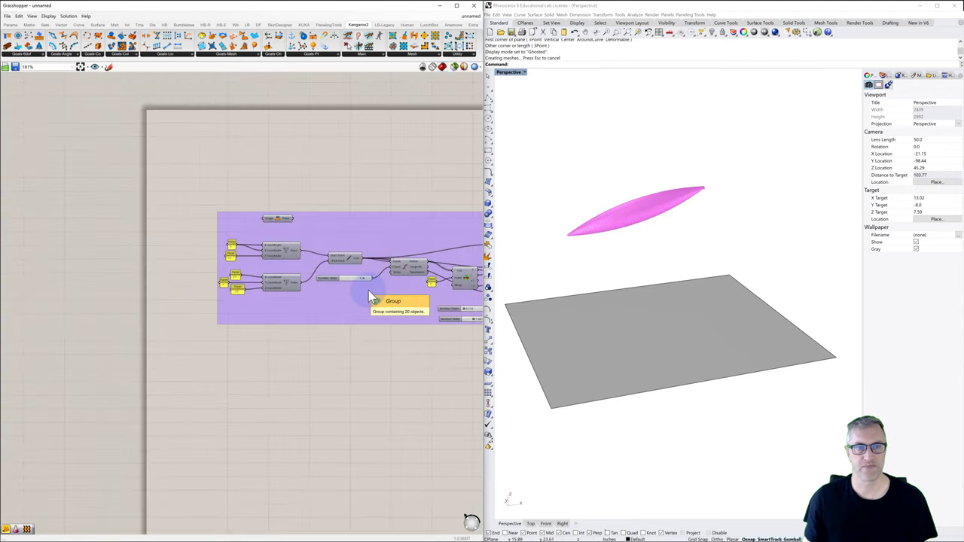
right_click_drag(183, 295, 293, 288)
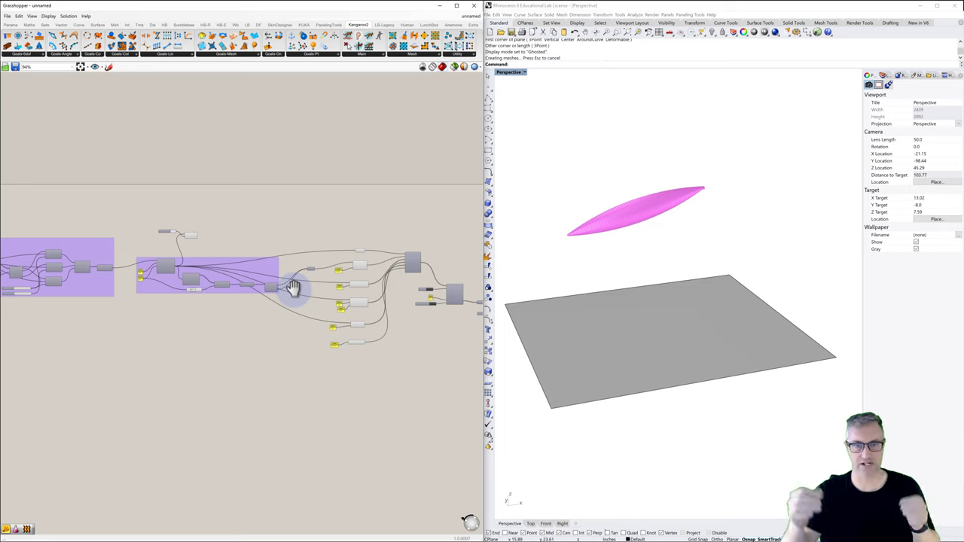
scroll(331, 276, "up", 5)
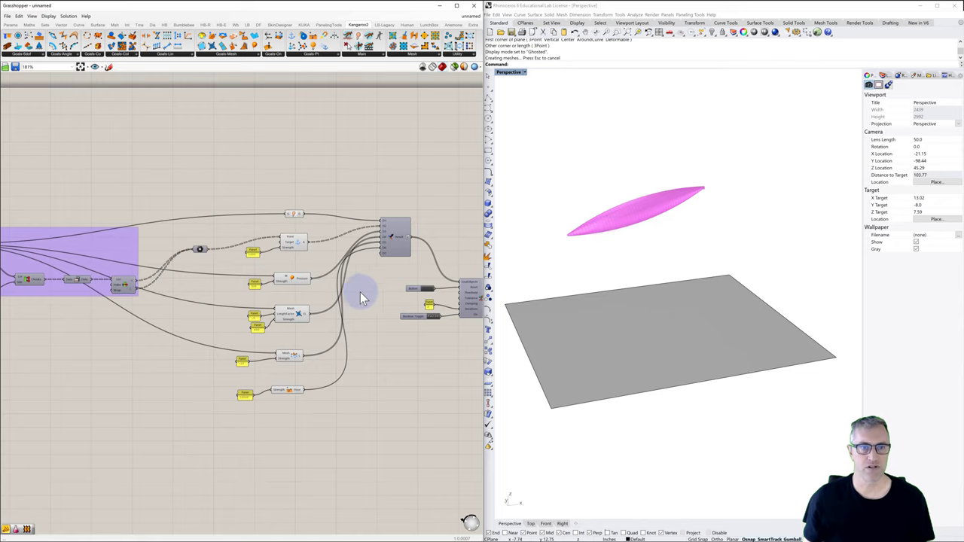
scroll(354, 303, "up", 3)
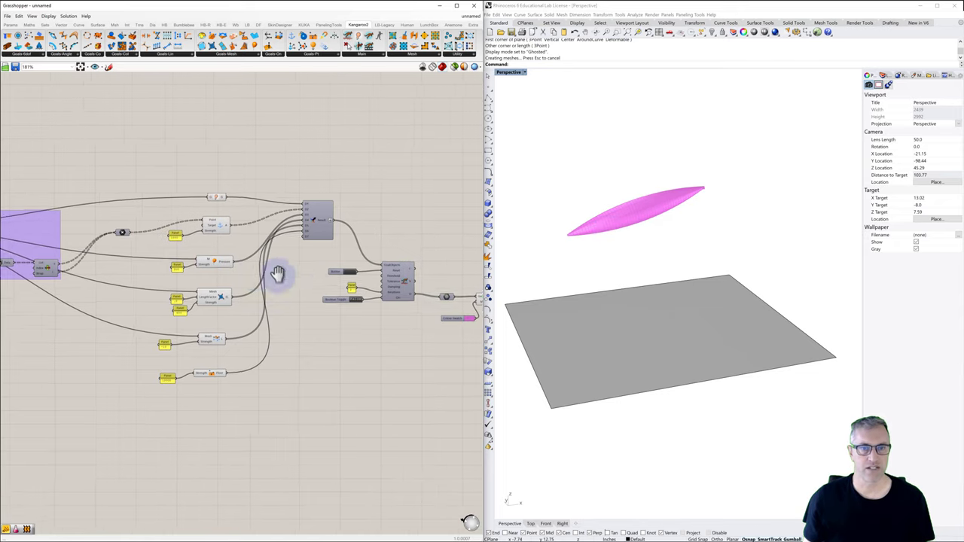
left_click(344, 300)
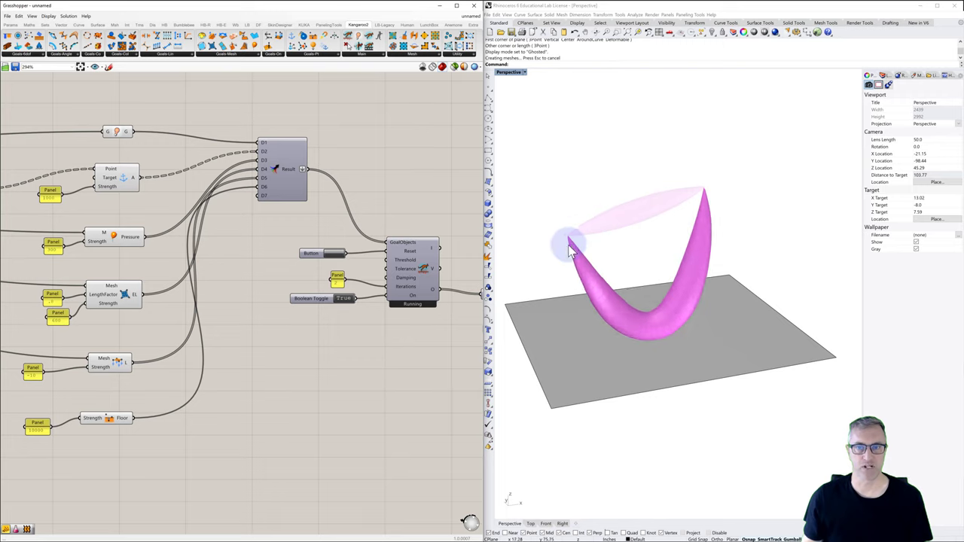
right_click_drag(608, 263, 590, 250)
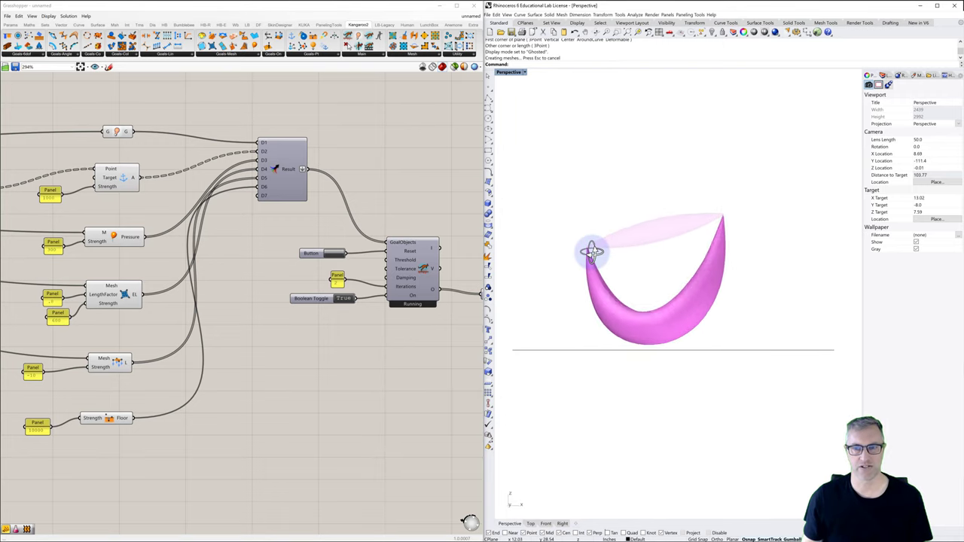
right_click_drag(639, 319, 645, 321)
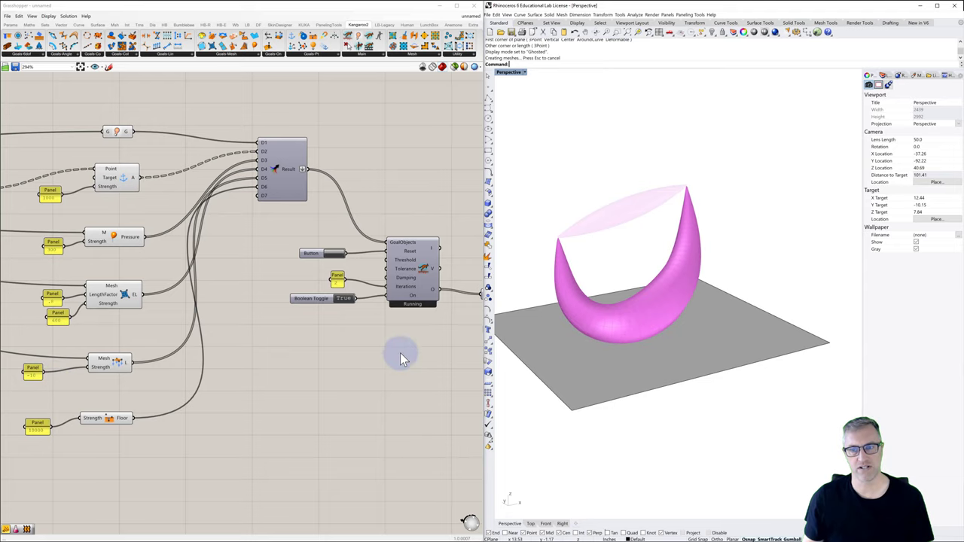
Edit the strength value of the EdgeLengths goal and reset the solver
right_click_drag(583, 349, 581, 344)
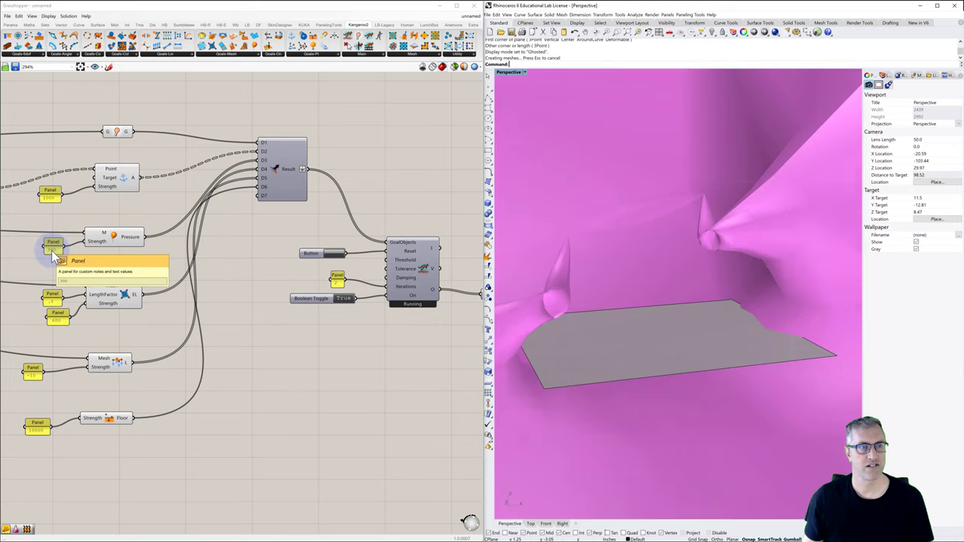
left_click(57, 323)
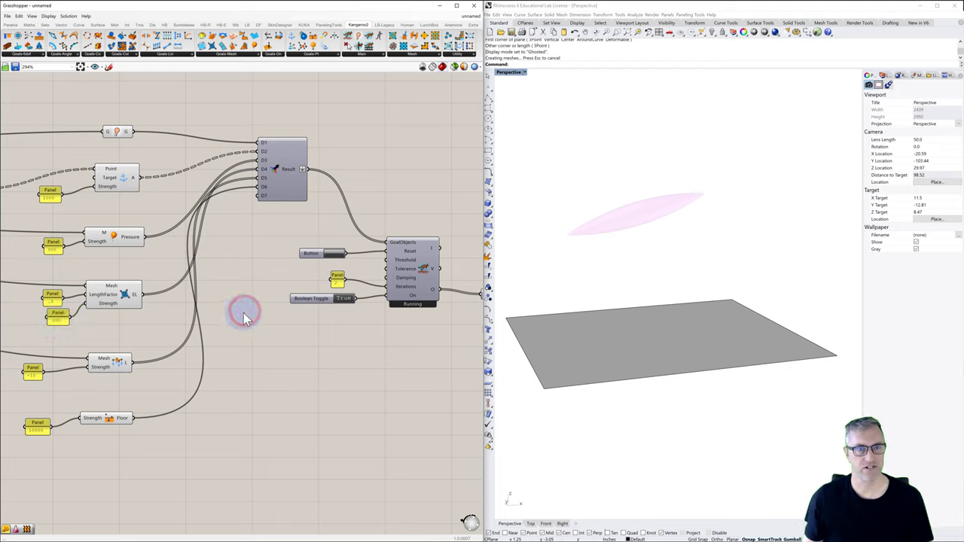
left_click(332, 255)
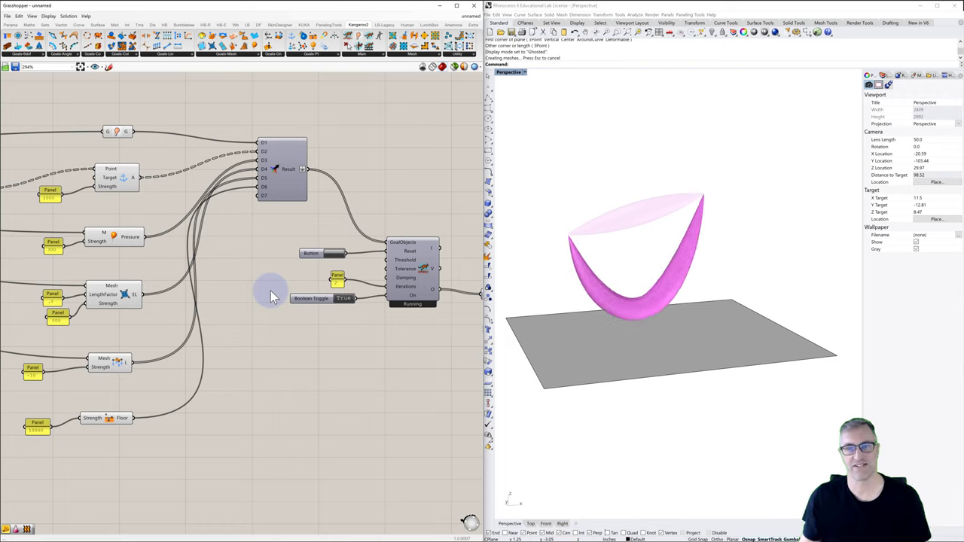
Pull the running mesh down towards the ground plane with the Grab goal to test how it responds
right_click_drag(639, 327, 635, 319)
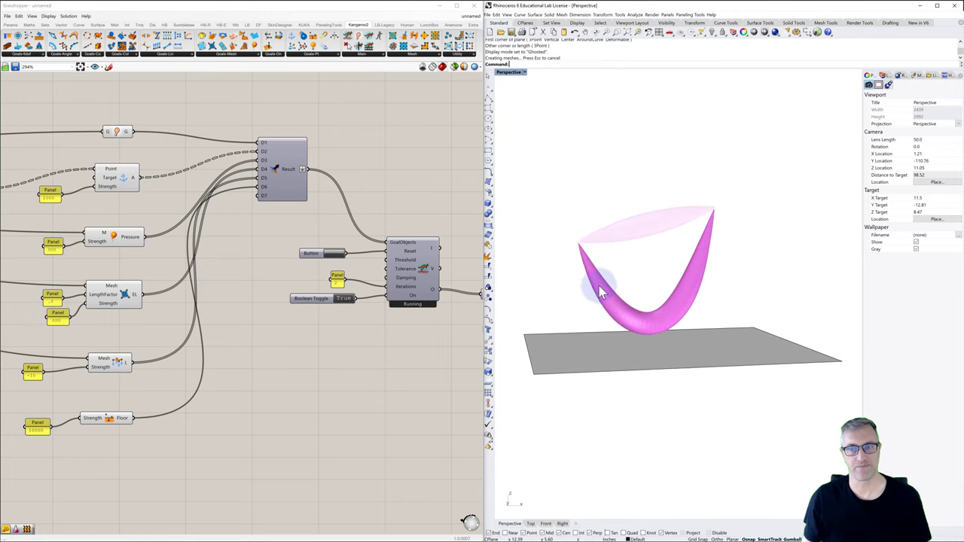
left_click_drag(708, 253, 679, 312)
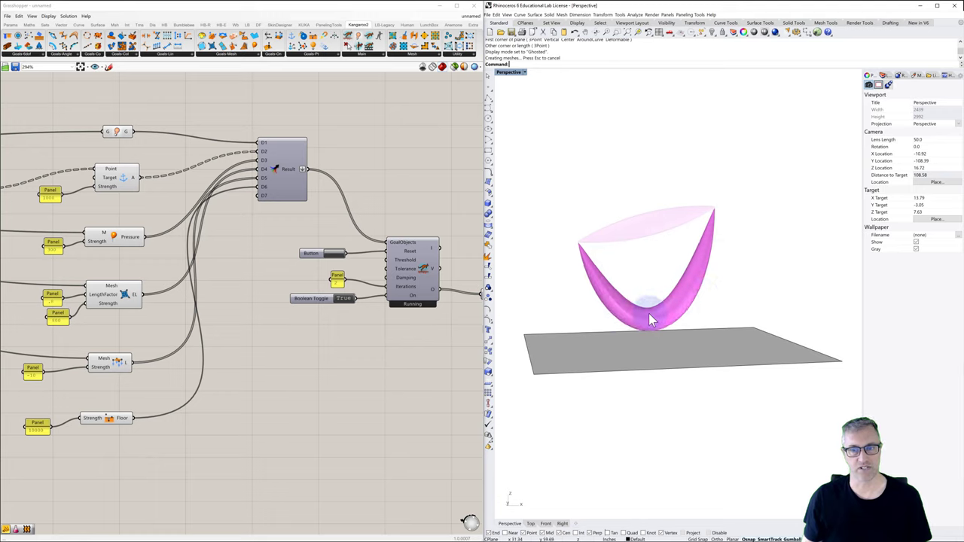
left_click_drag(671, 318, 670, 319)
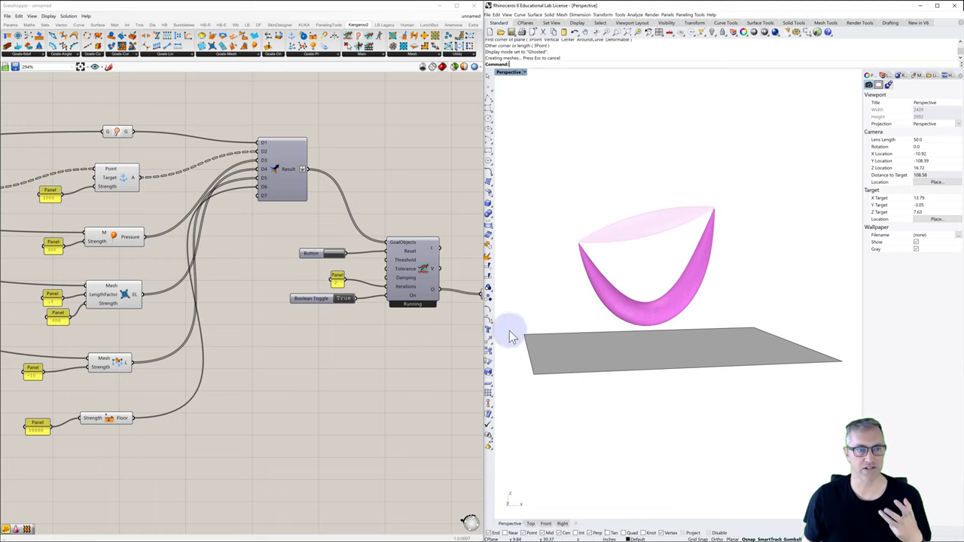
Set the strength of the vertex load goal to -15 and reset the simulation
left_click(34, 374)
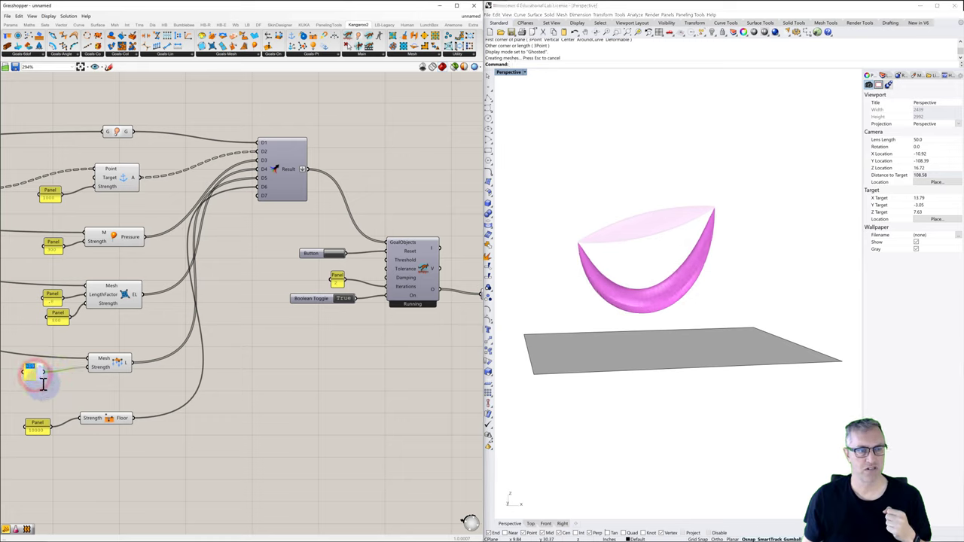
left_click(244, 356)
left_click(335, 254)
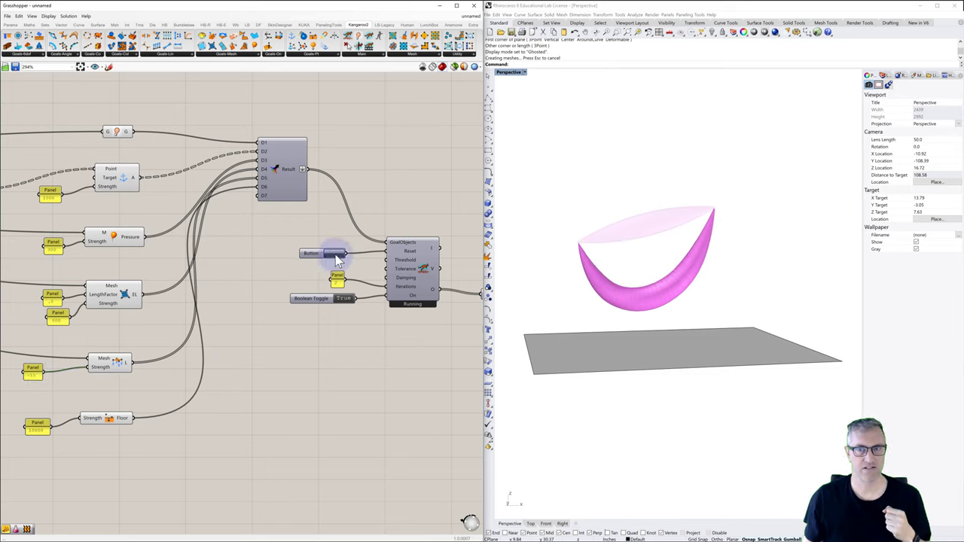
left_click(337, 256)
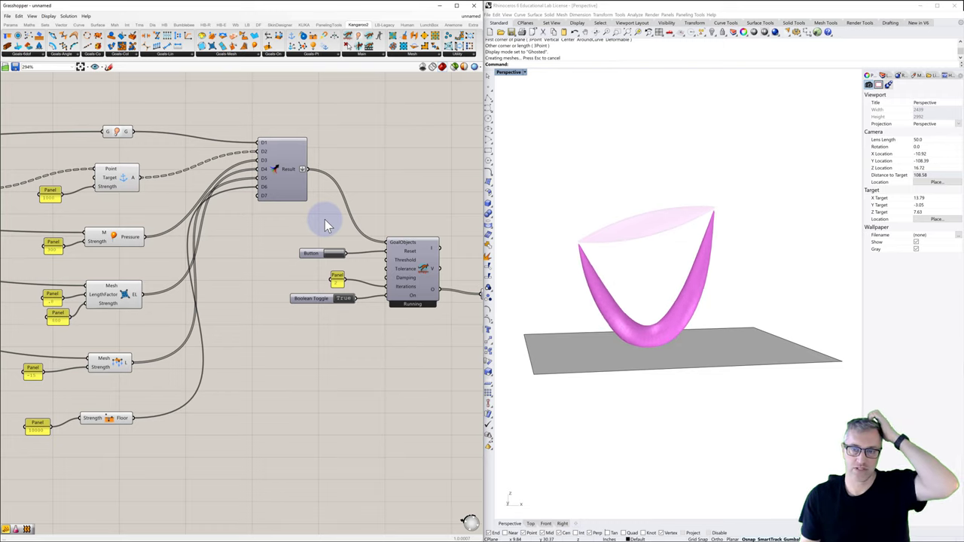
Try a higher LengthFactor on the EdgeLengths goal and check the mesh against the ground plane from the side
right_click_drag(670, 357, 665, 359)
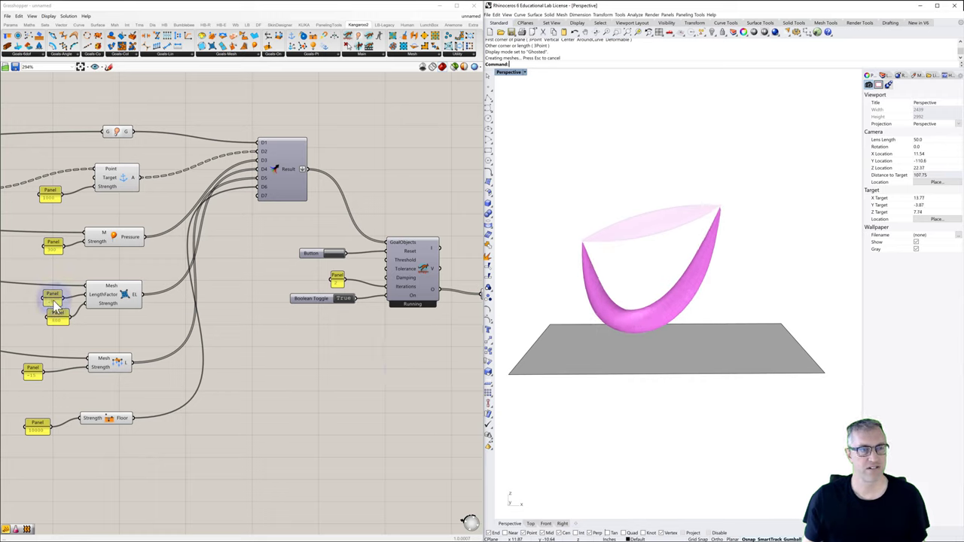
mouse_move(68, 311)
left_mouse_down()
mouse_move(55, 308)
mouse_move(61, 316)
left_mouse_up()
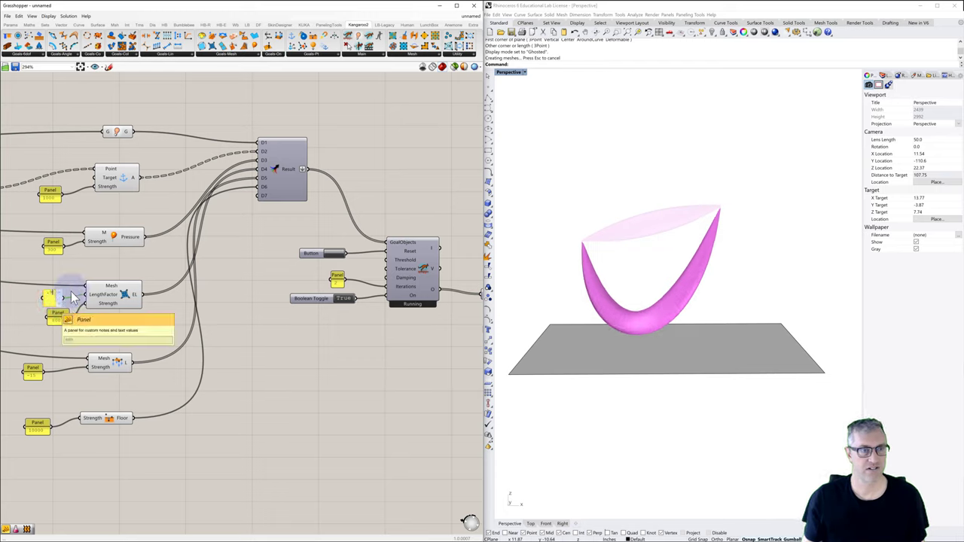
left_click(109, 268)
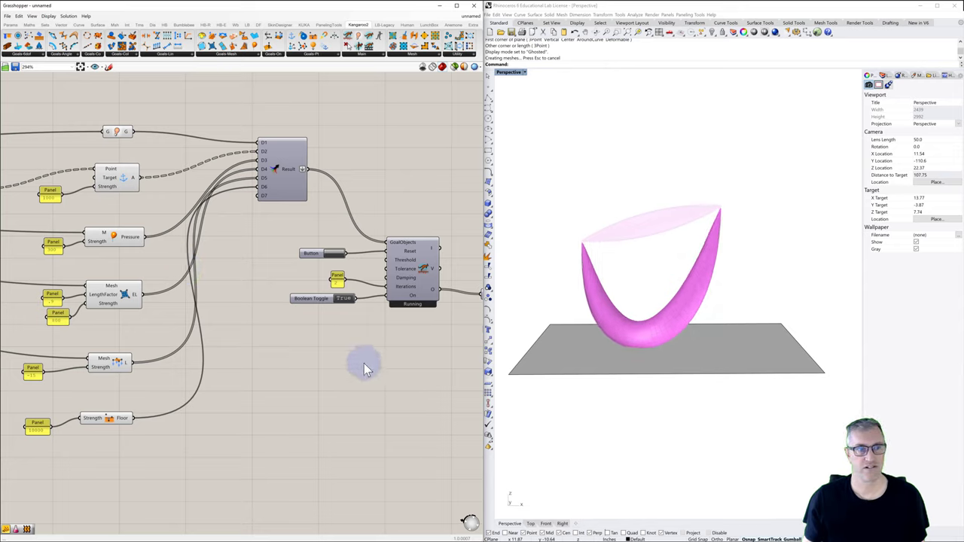
right_click_drag(620, 376, 622, 368)
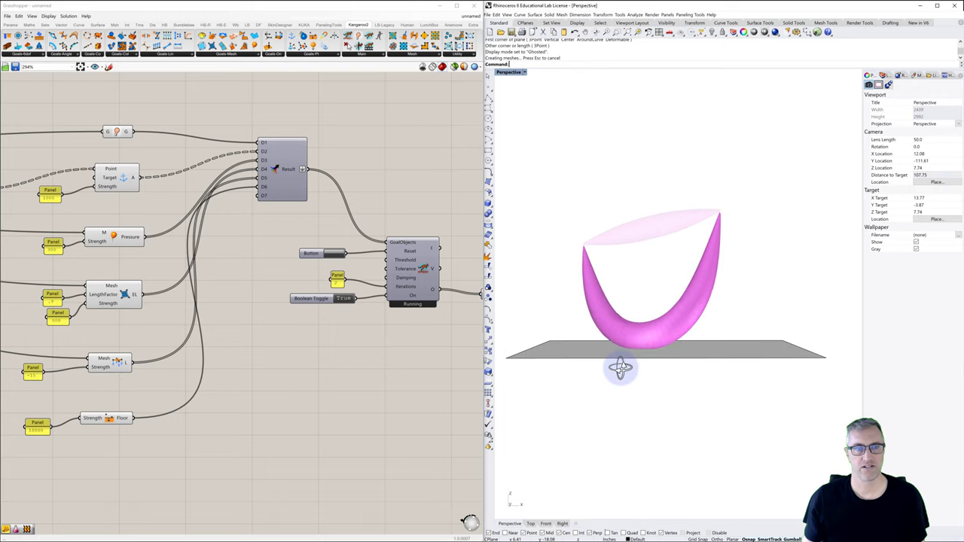
Set the EdgeLengths goal's LengthFactor to 1 and tug the mesh's lowest part with the Grab goal
double_click(53, 300)
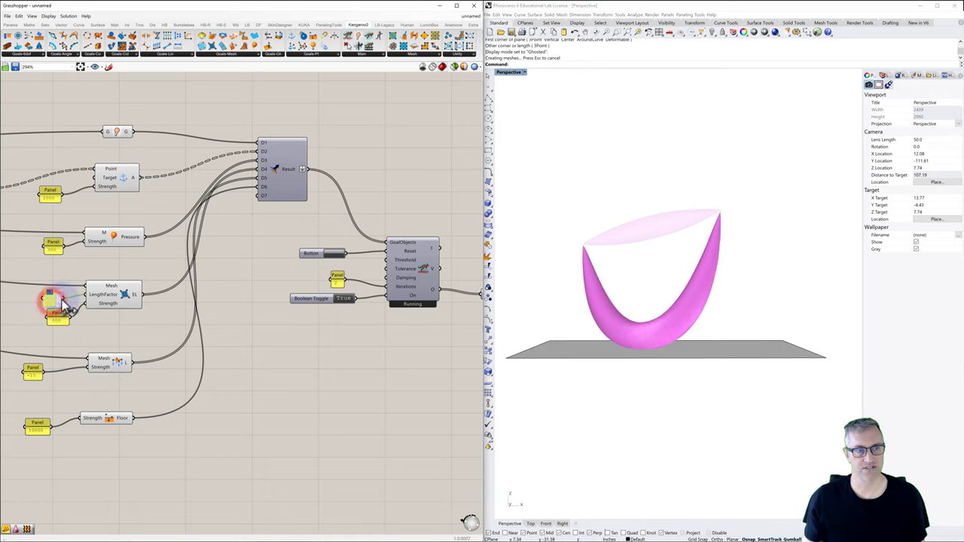
type("1")
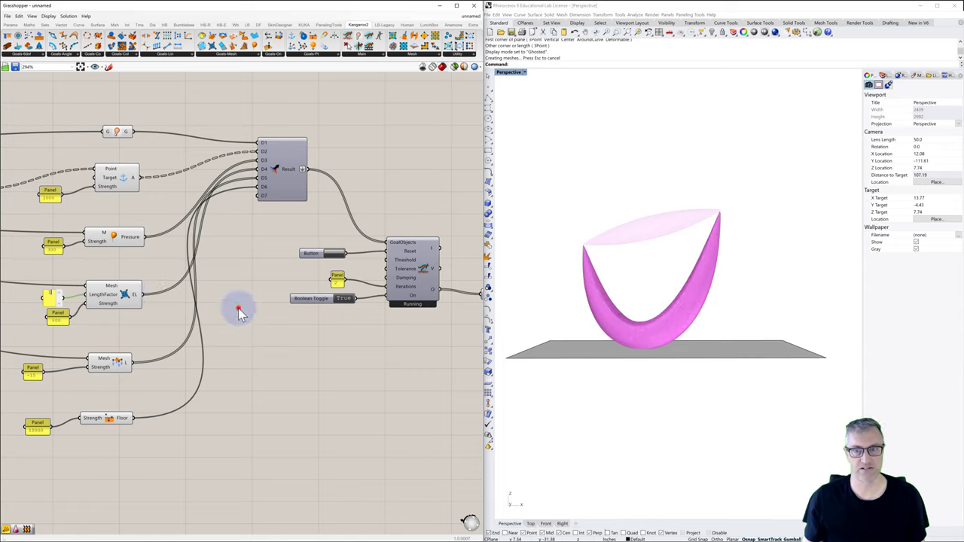
left_click(238, 310)
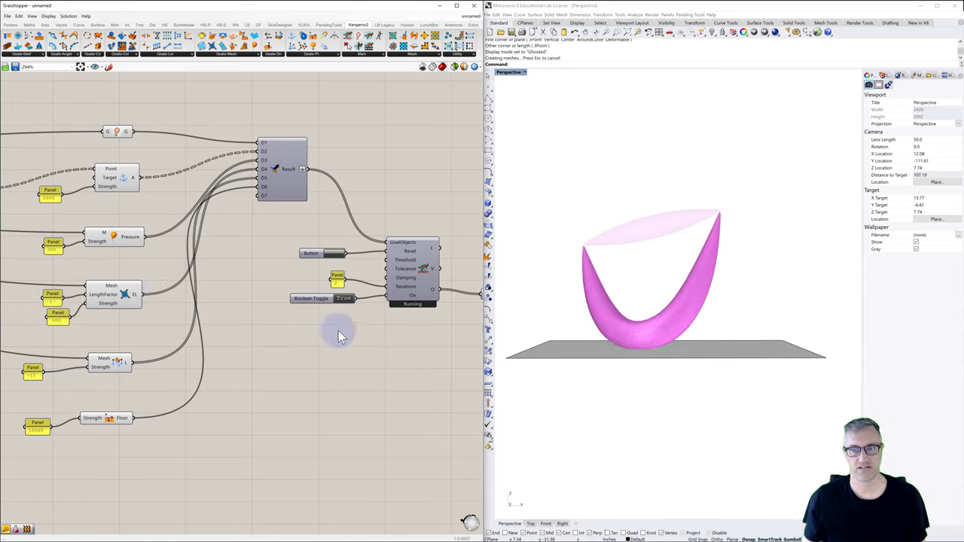
left_click_drag(634, 311, 637, 329)
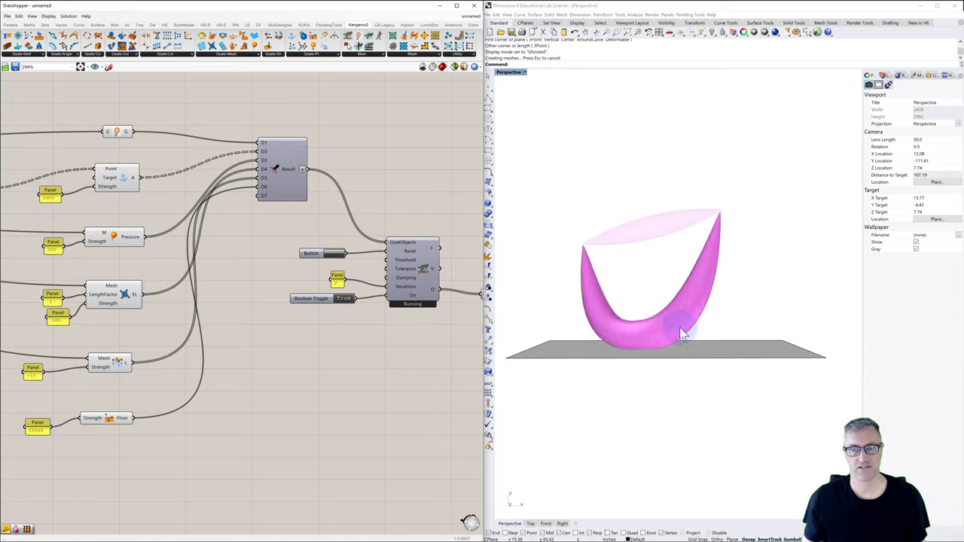
View the running mesh end-on and tug its lower part near the ground plane with the Grab goal to check its response
mouse_move(684, 329)
right_mouse_down()
mouse_move(629, 329)
mouse_move(678, 327)
right_mouse_up()
left_click(712, 248)
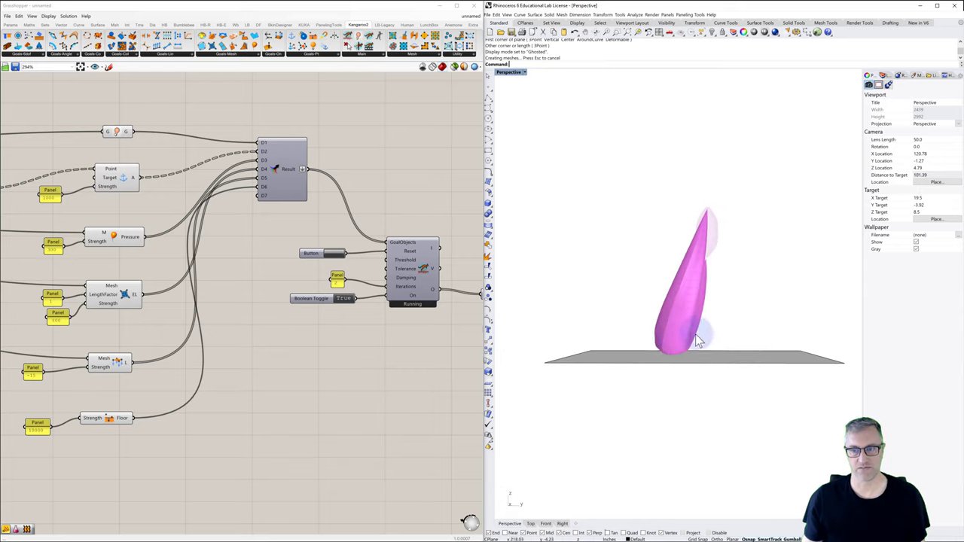
left_click(714, 253)
left_click(661, 344)
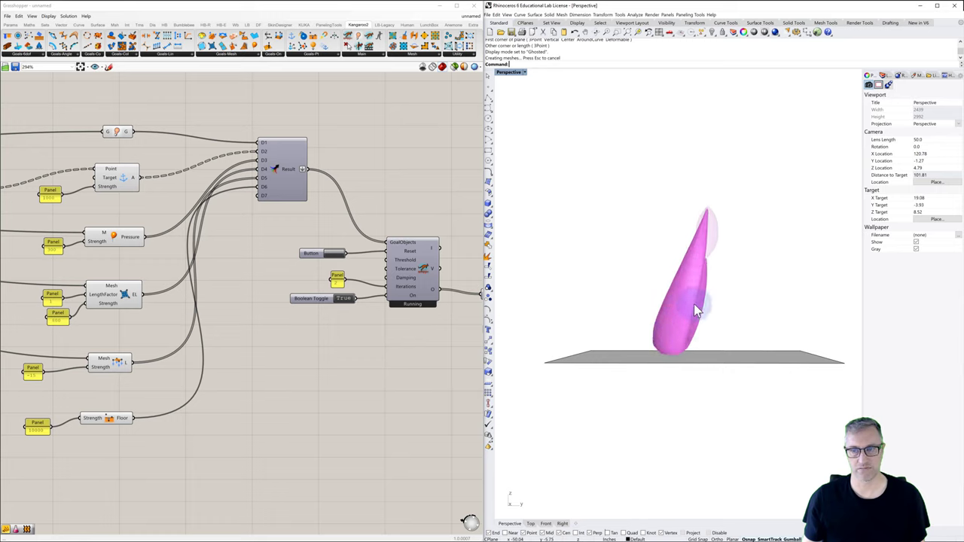
left_click(675, 351)
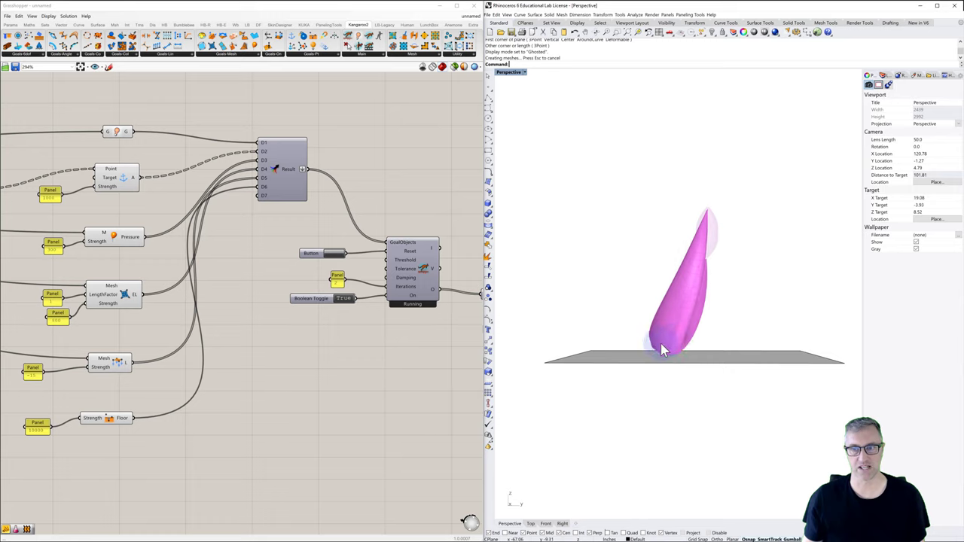
right_click_drag(665, 345, 577, 314)
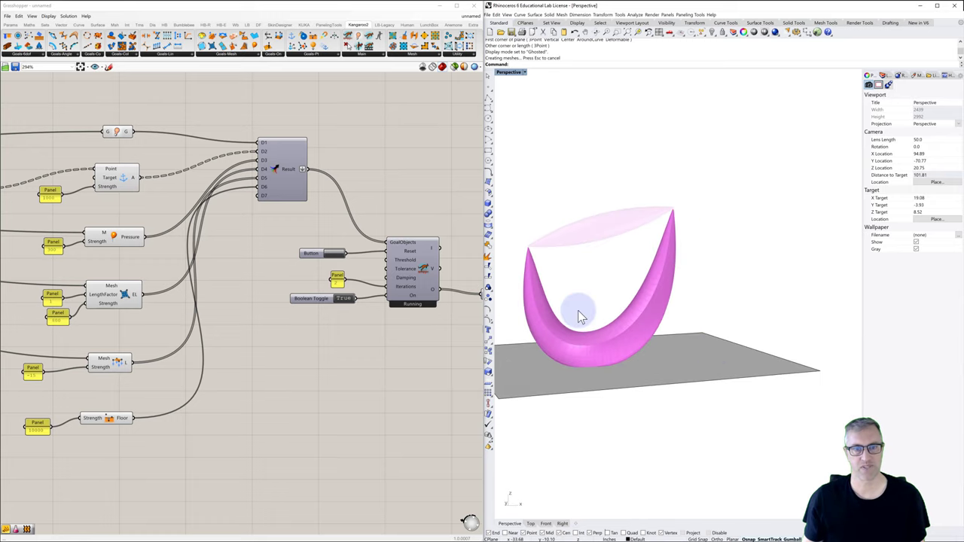
Pause the simulation by setting the solver's Boolean Toggle to False, and examine the stopped mesh from several angles
double_click(343, 299)
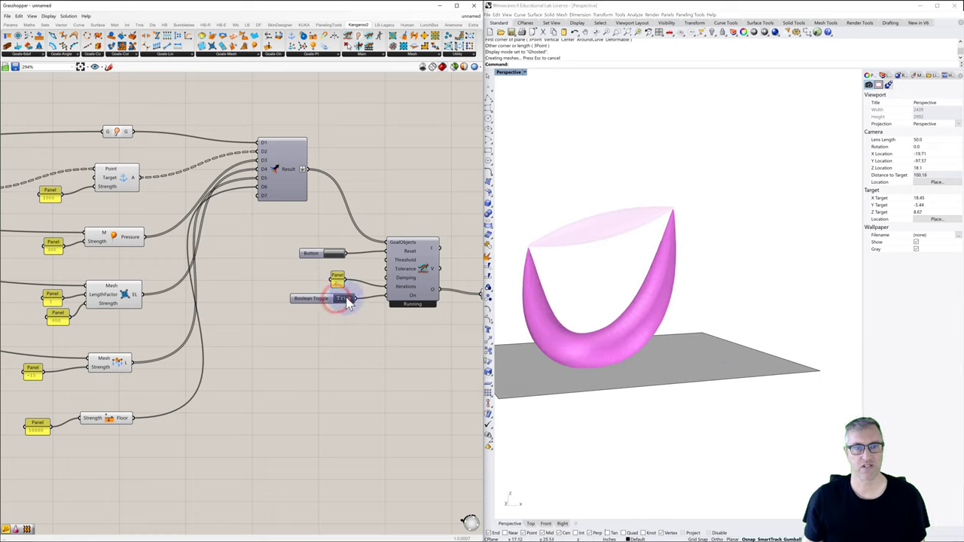
right_click_drag(563, 301, 682, 294)
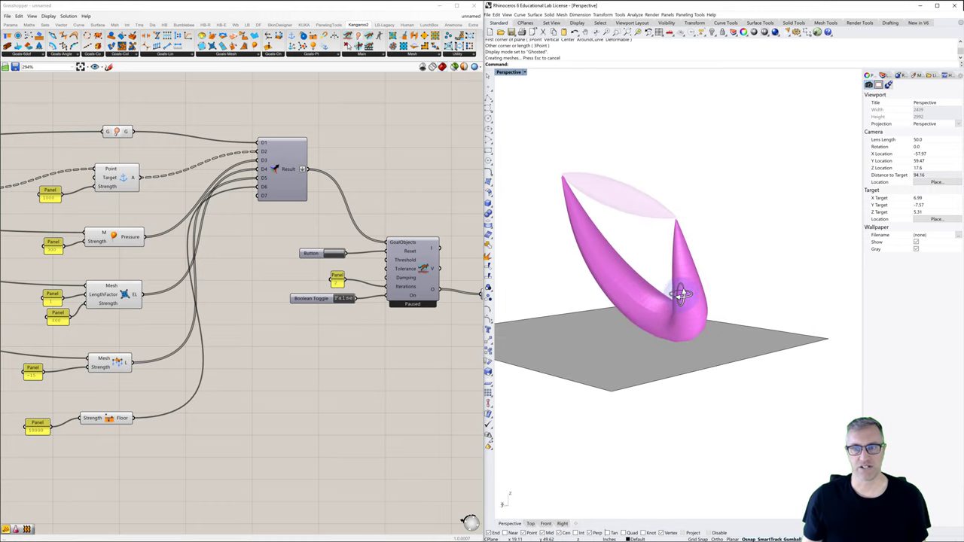
right_click_drag(640, 320, 575, 216)
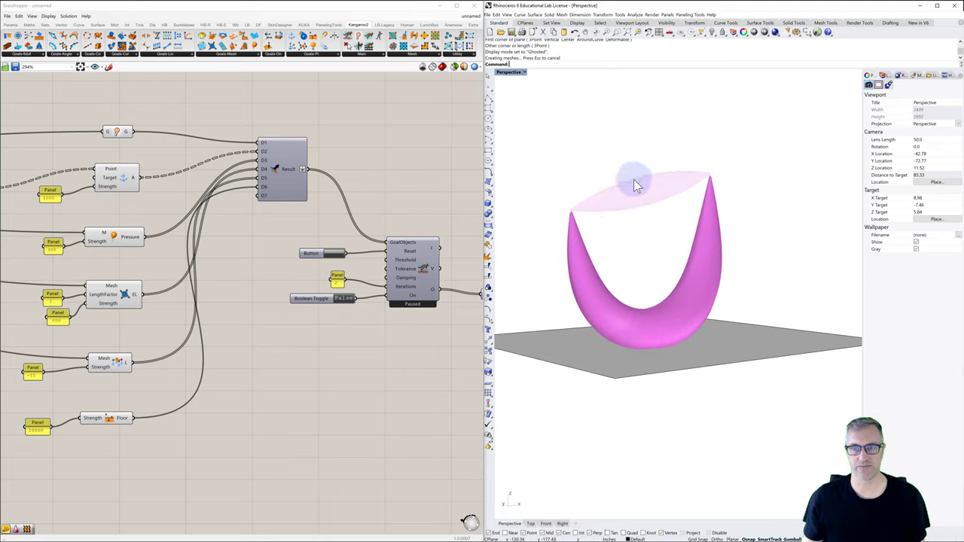
right_click_drag(634, 184, 663, 296)
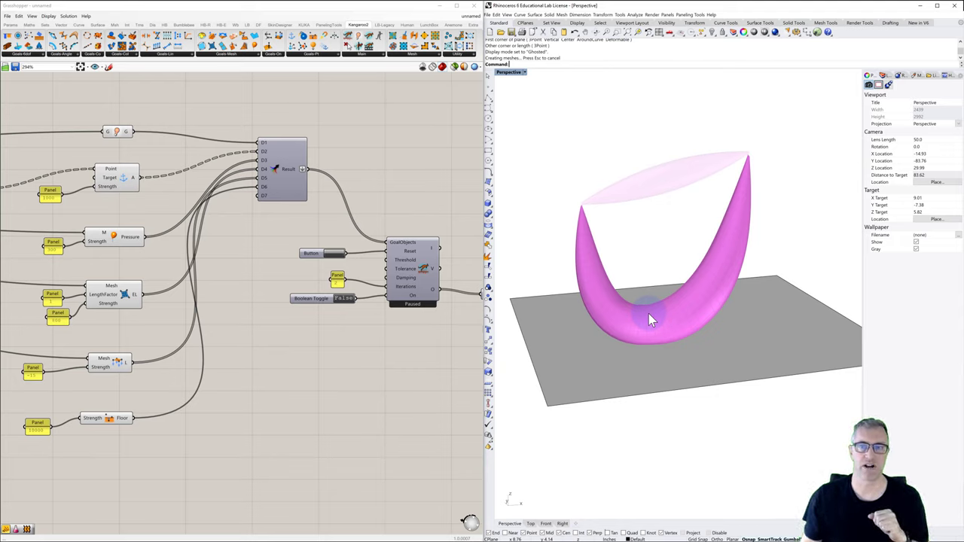
right_click_drag(711, 318, 634, 315)
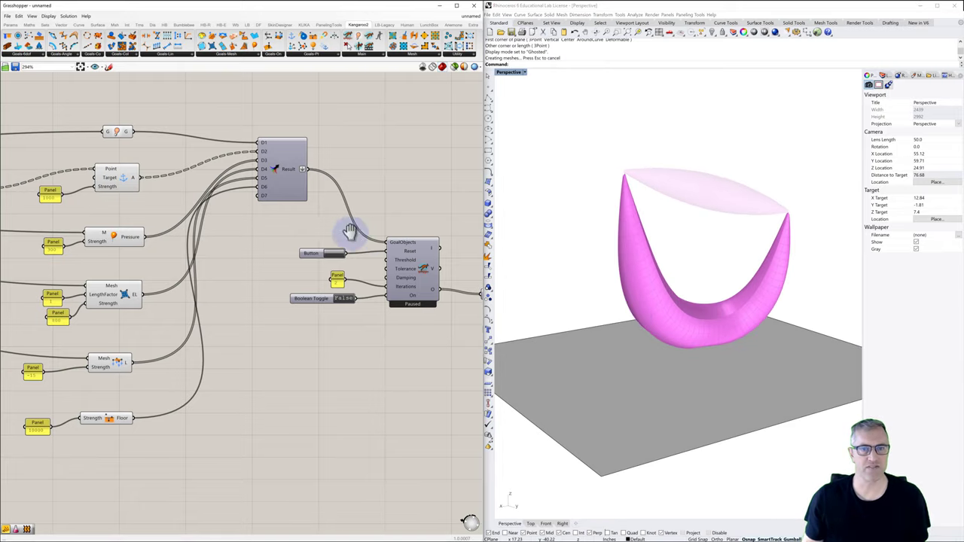
Bake the Geometry parameter fed by the solver's O output into the Rhino document
right_click_drag(345, 221, 277, 234)
left_click(337, 281)
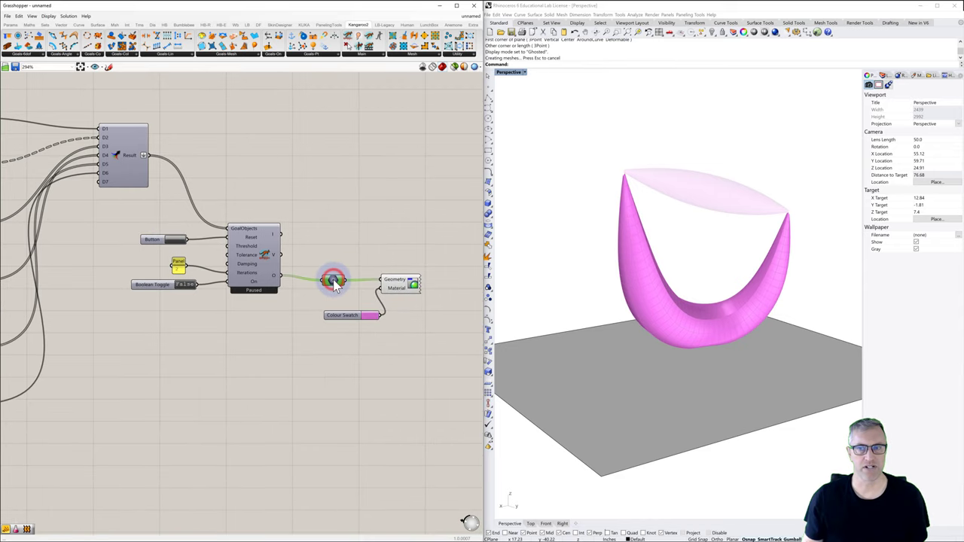
right_click(337, 281)
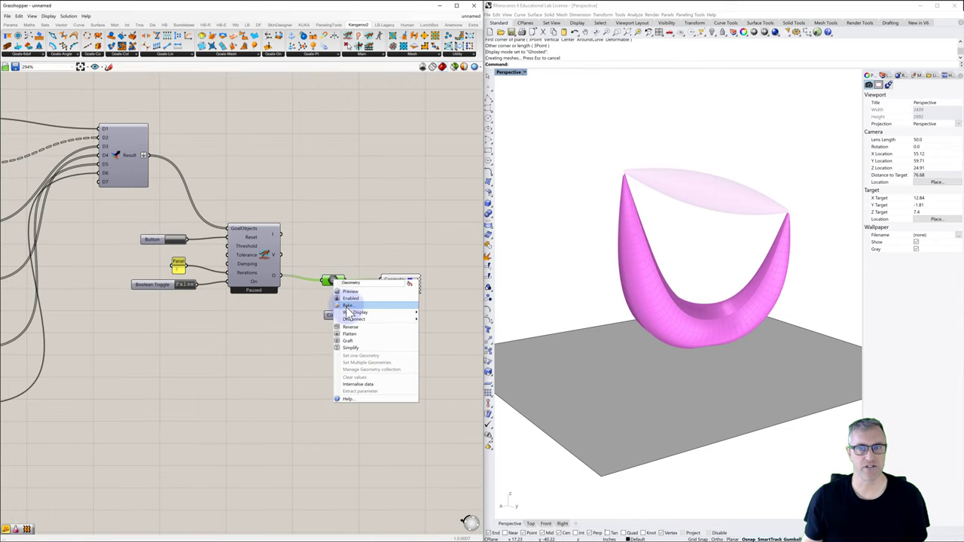
left_click(349, 308)
left_click(354, 376)
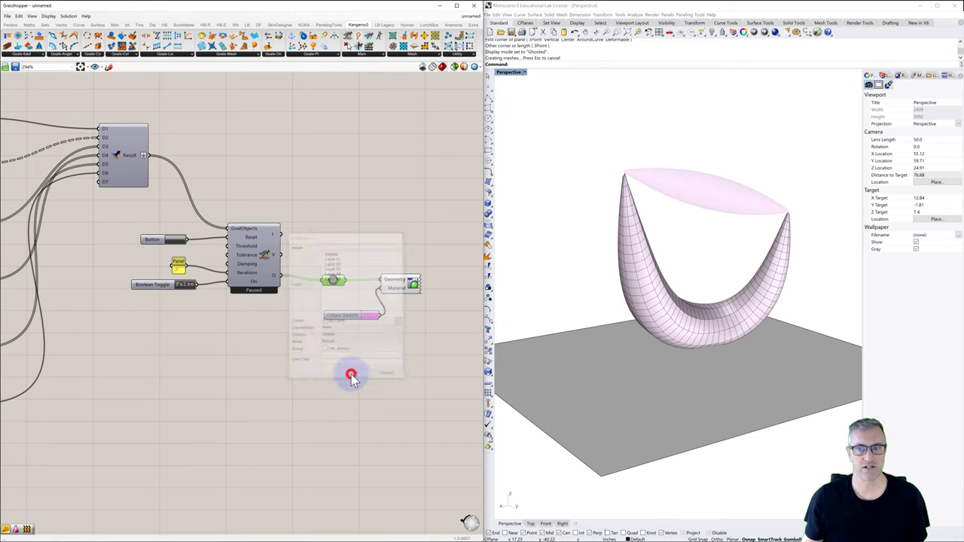
Examine what was baked by moving one edge curve off the mesh and selecting several others individually
right_click_drag(553, 329, 618, 339)
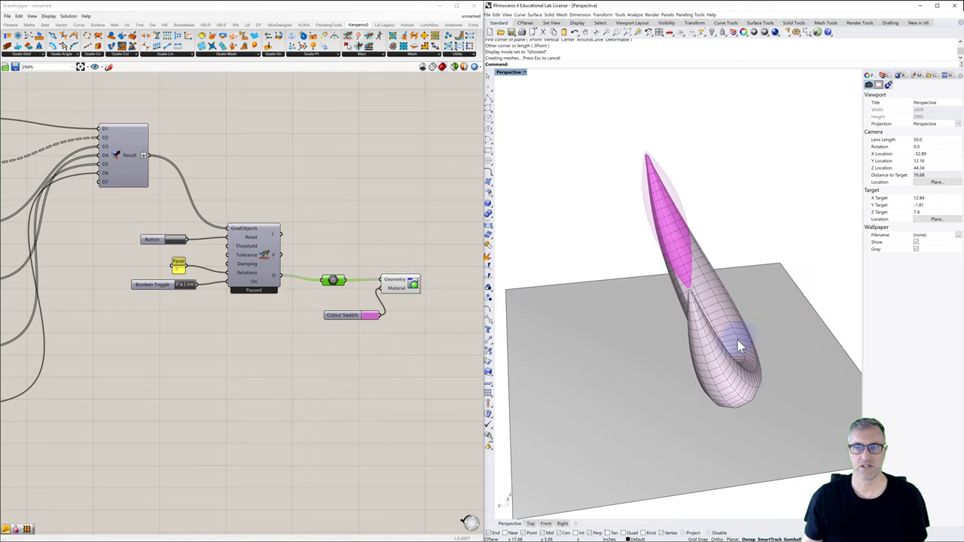
left_click(739, 337)
right_click_drag(738, 337, 647, 329)
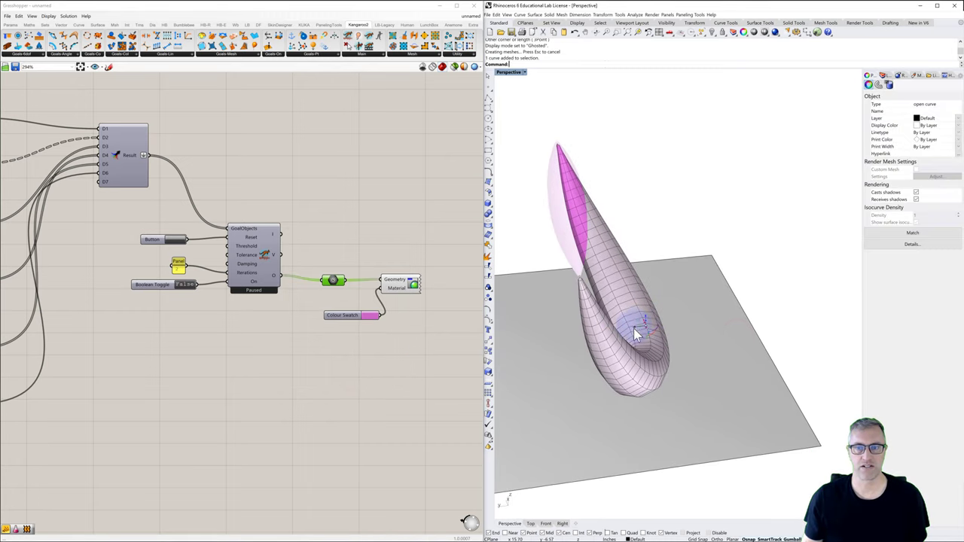
left_click_drag(634, 332, 746, 304)
left_click(769, 279)
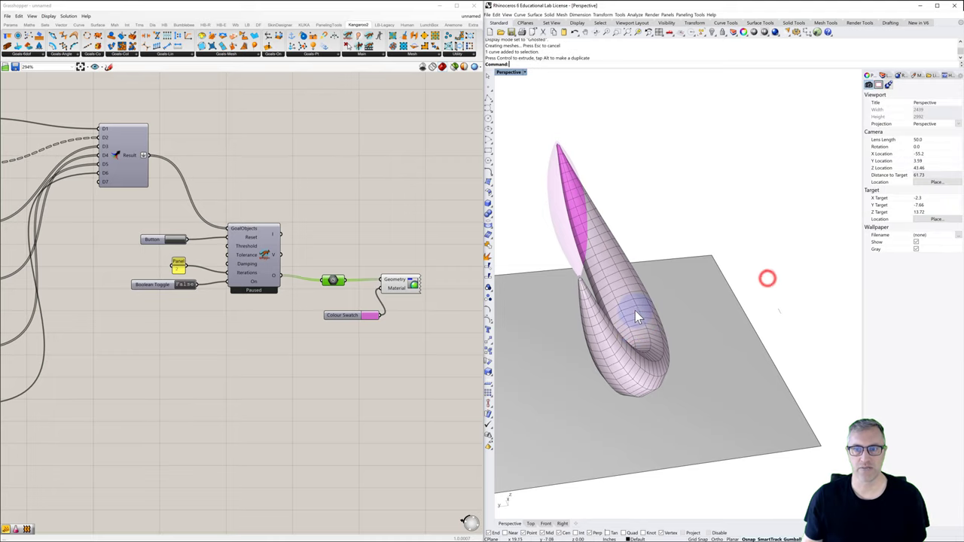
left_click(635, 310)
left_click(616, 287)
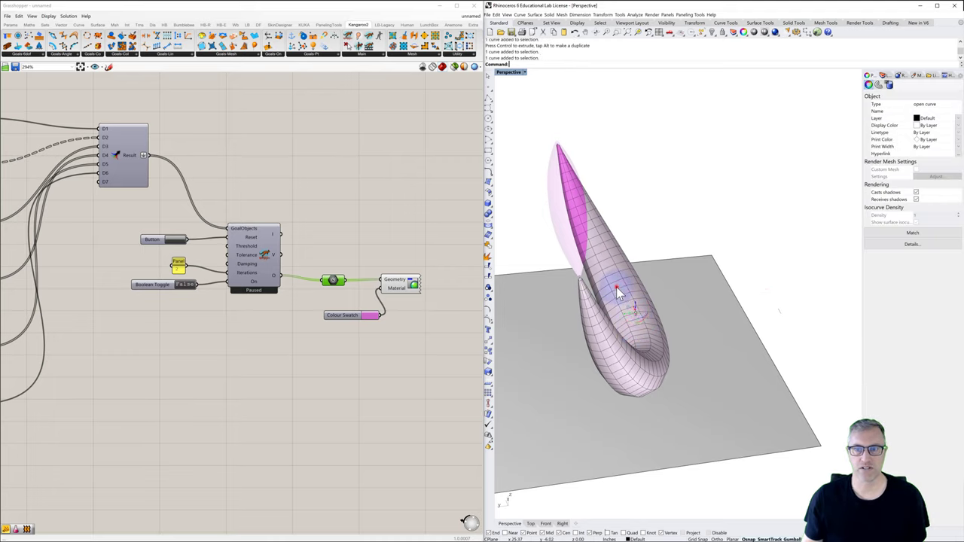
left_click(637, 295)
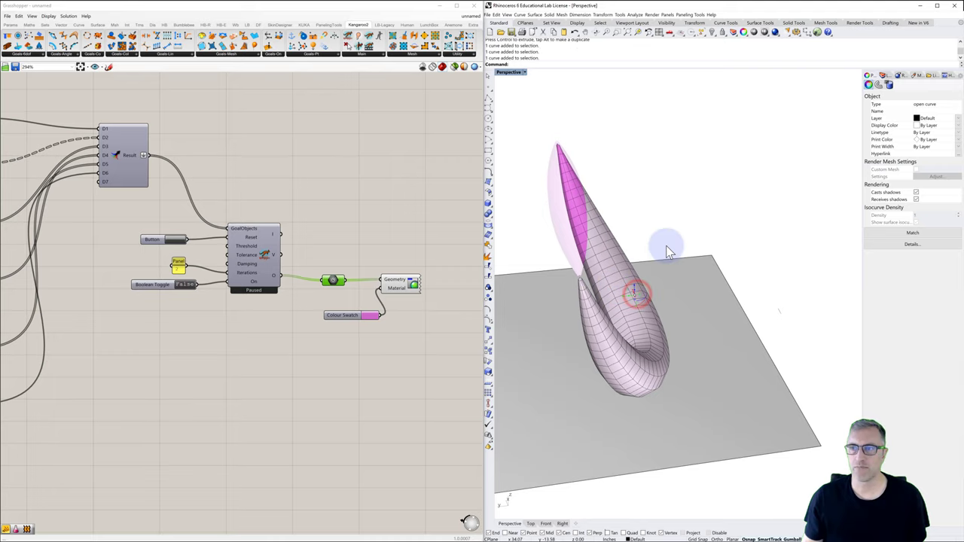
left_click(680, 201)
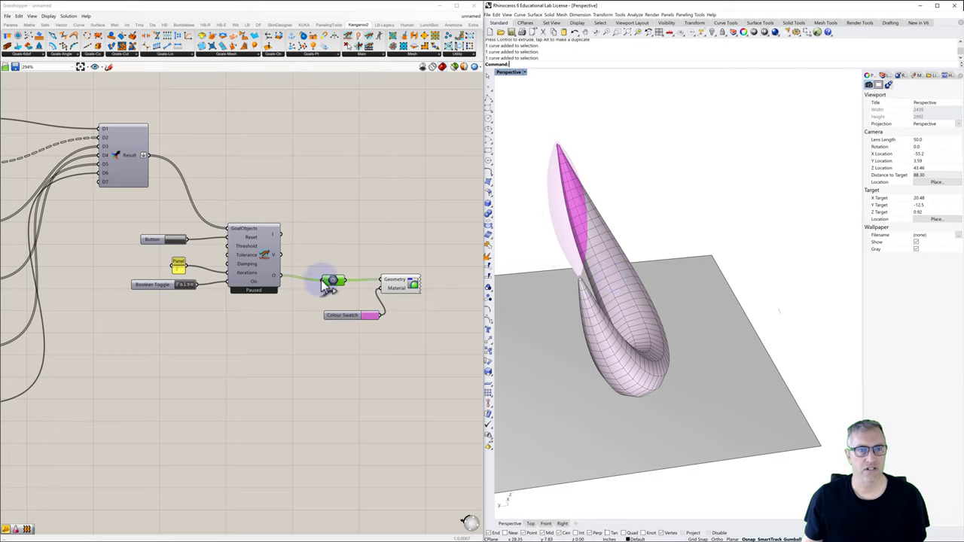
Check the Geometry parameter's data, add a Mesh parameter beside it, and feed it from the solver's O output
mouse_move(336, 283)
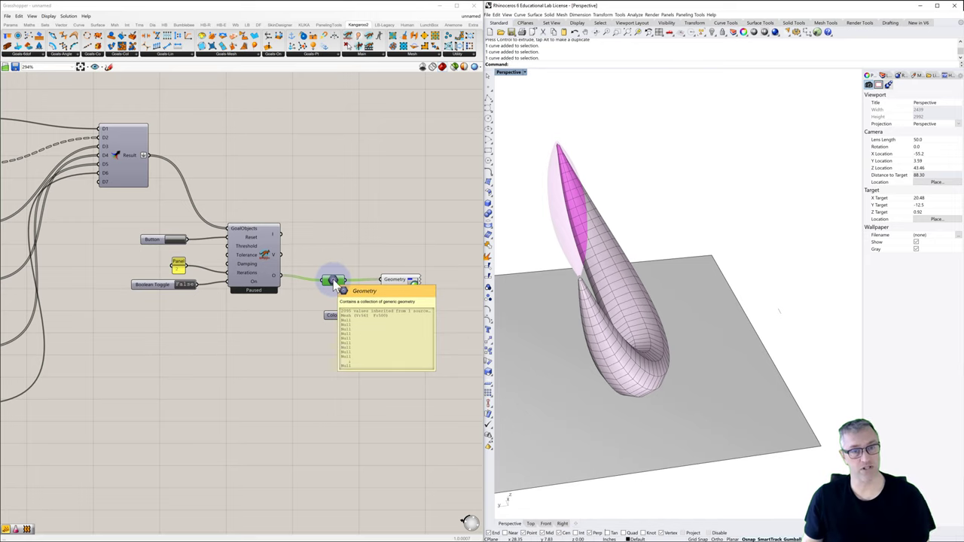
double_click(336, 280)
type("catmull")
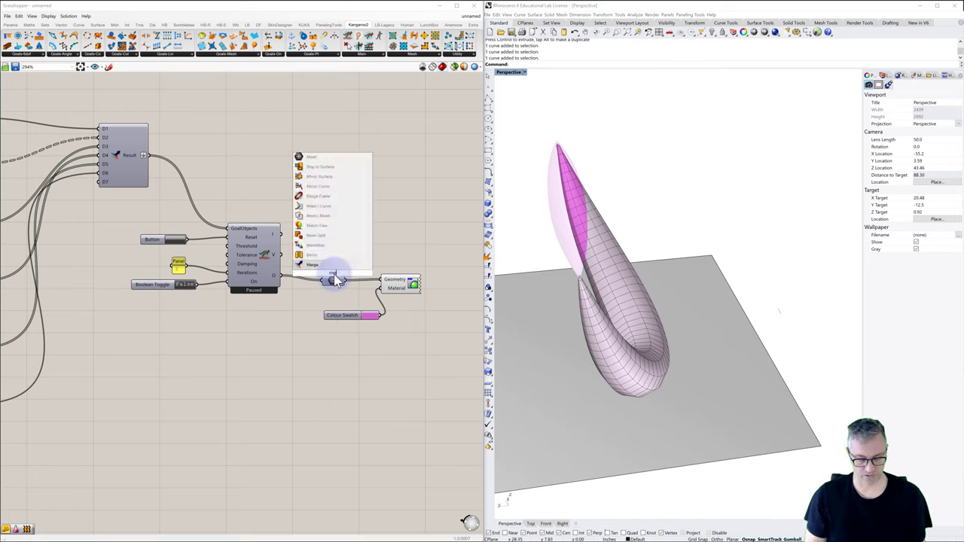
key("Return")
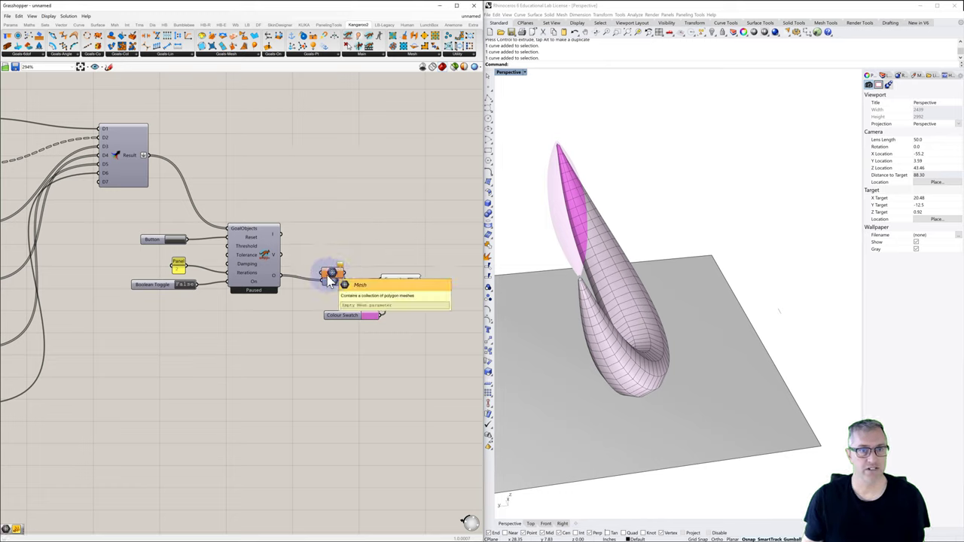
left_click_drag(277, 274, 326, 274)
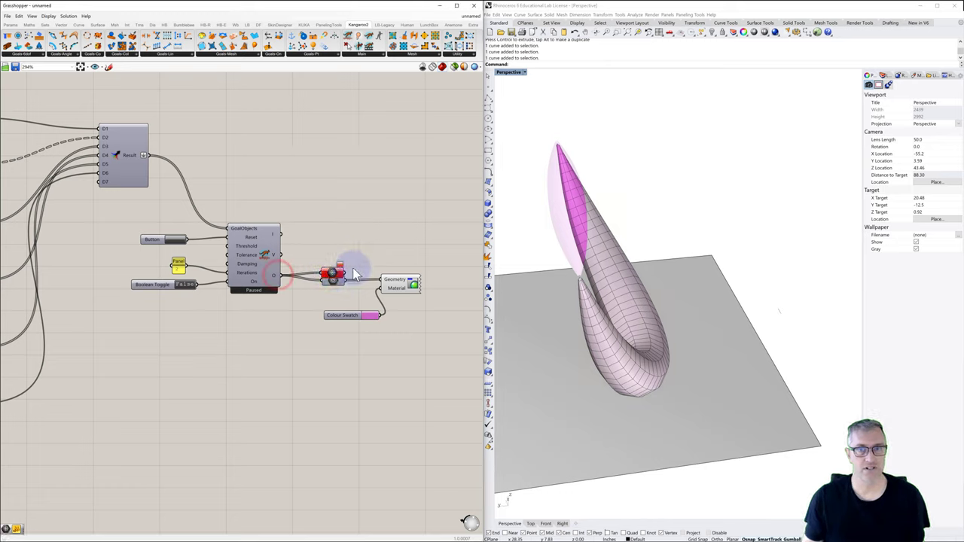
Delete all the baked curves and the baked mesh from the Rhino document
right_click_drag(526, 142, 563, 153)
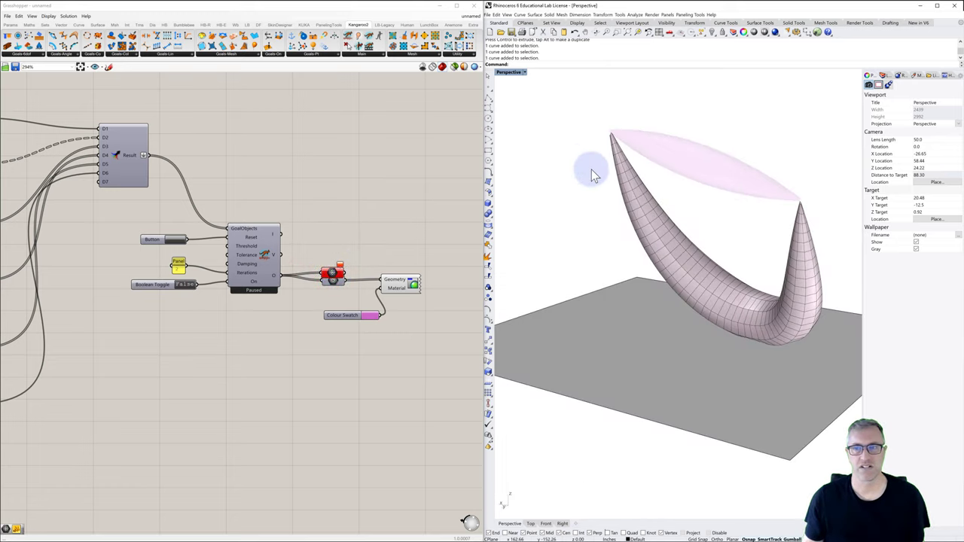
left_click_drag(576, 108, 841, 360)
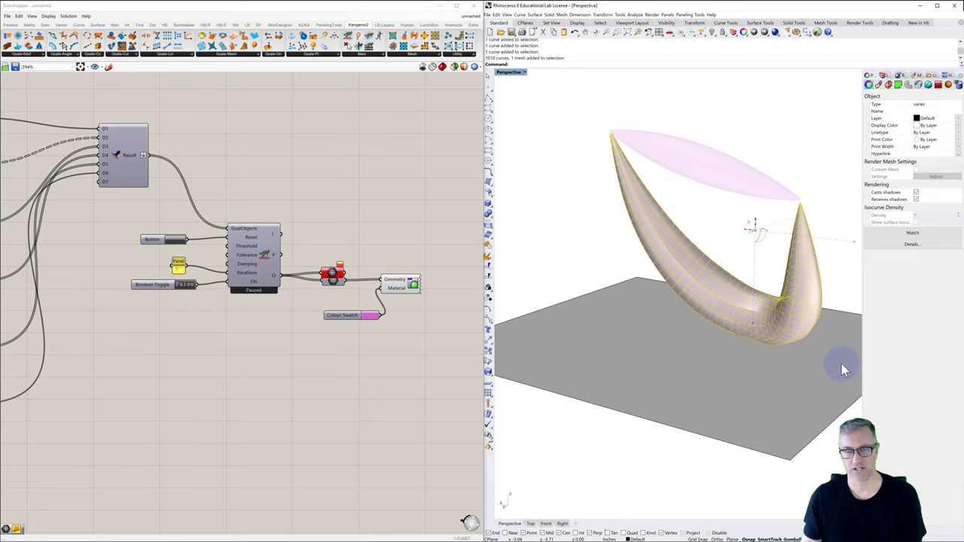
key("Delete")
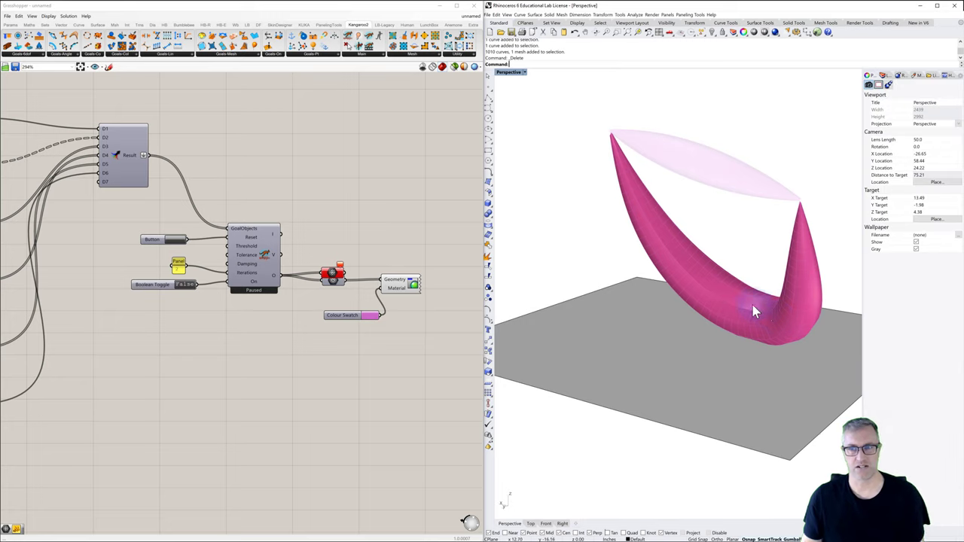
Move the Mesh parameter clear above the Geometry parameter and check its error message
left_click(335, 274)
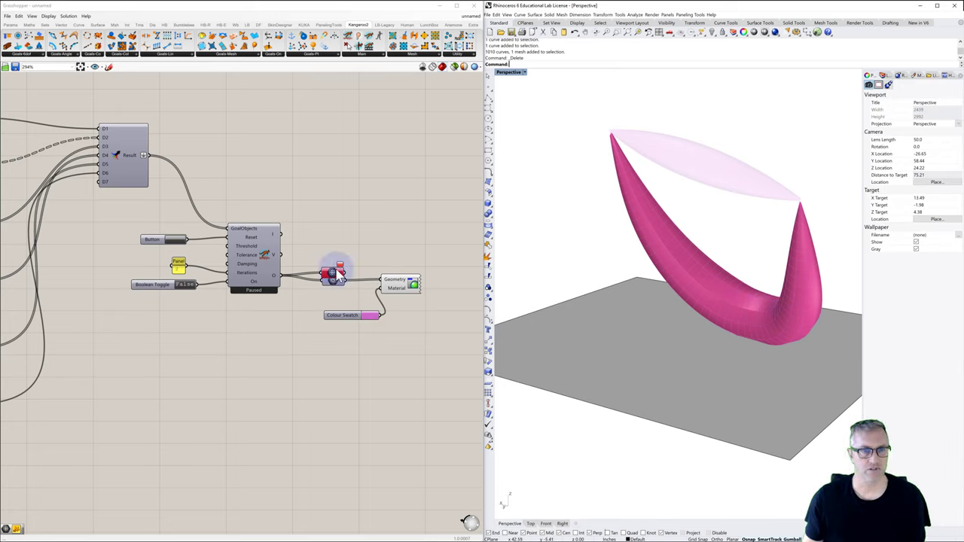
left_click_drag(335, 276, 341, 259)
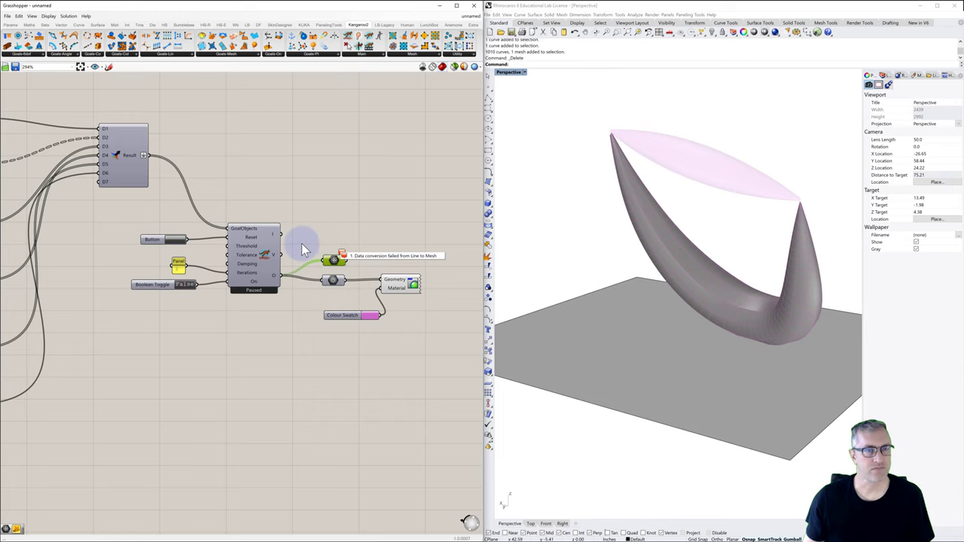
right_click_drag(302, 244, 348, 243)
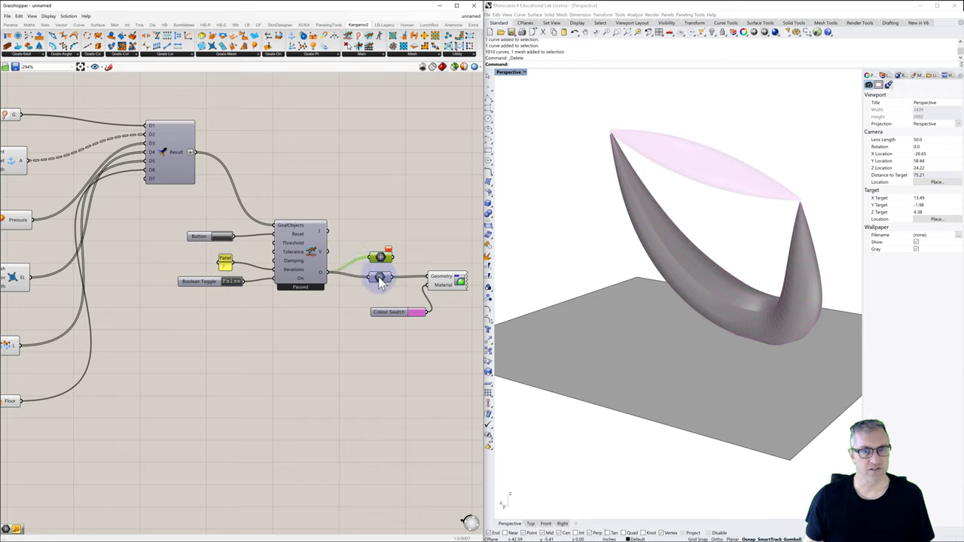
Add a Panel below the solver, connect the solver's O output to it, and enlarge it to list the output items
double_click(345, 355)
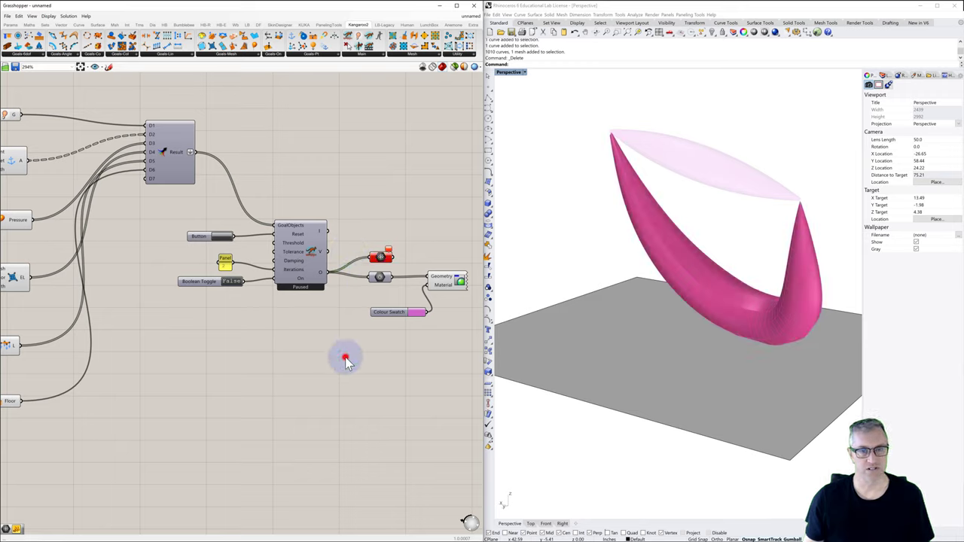
type("panel")
key("Return")
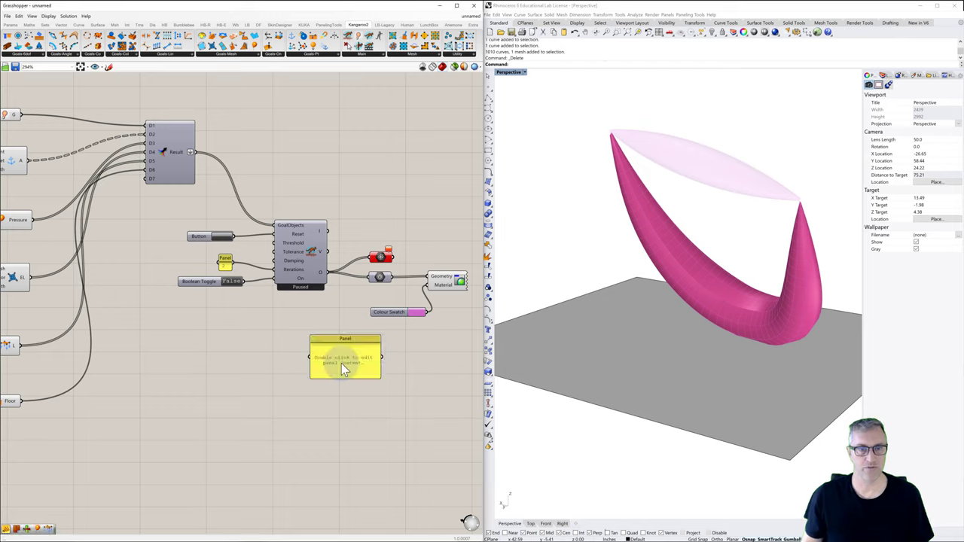
left_click_drag(329, 272, 330, 476)
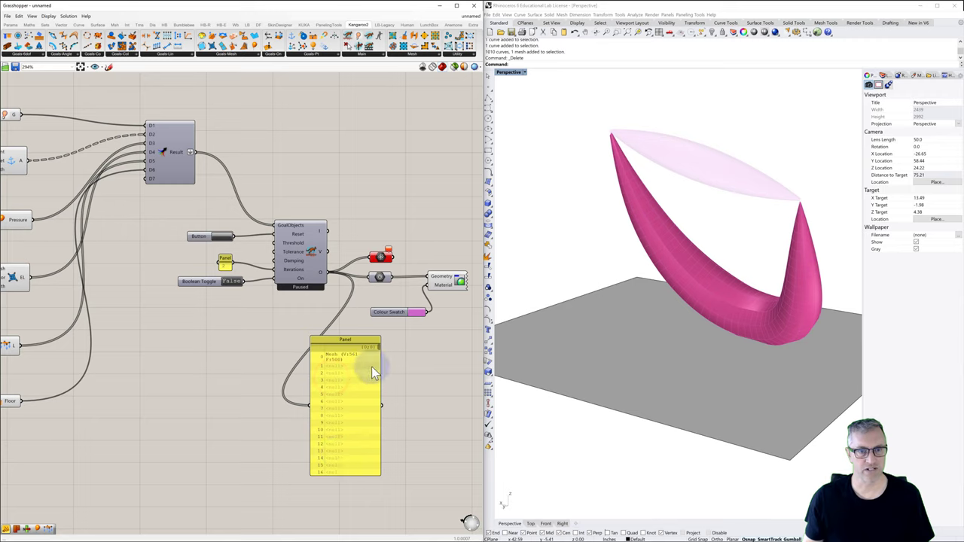
left_click_drag(379, 352, 365, 335)
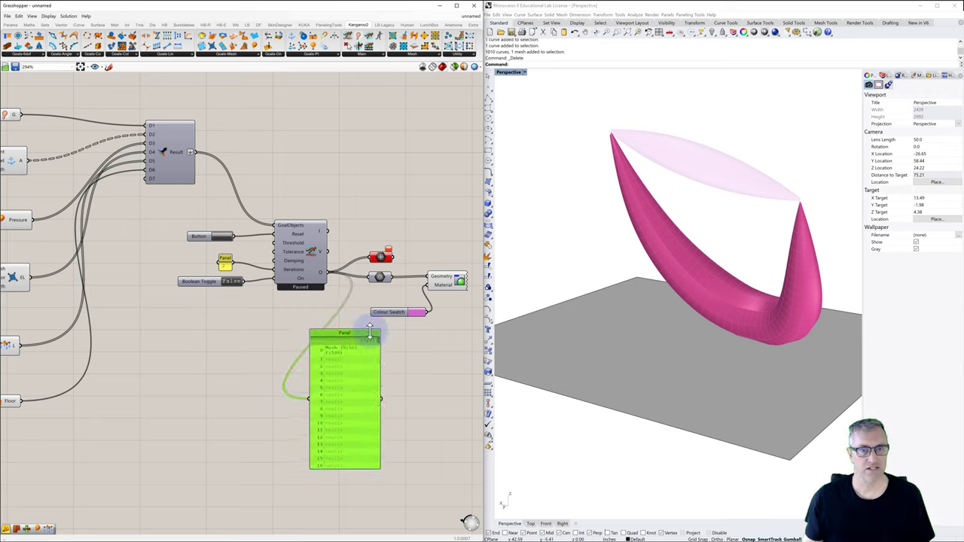
Add a Clean Tree component above the Mesh parameter
double_click(376, 224)
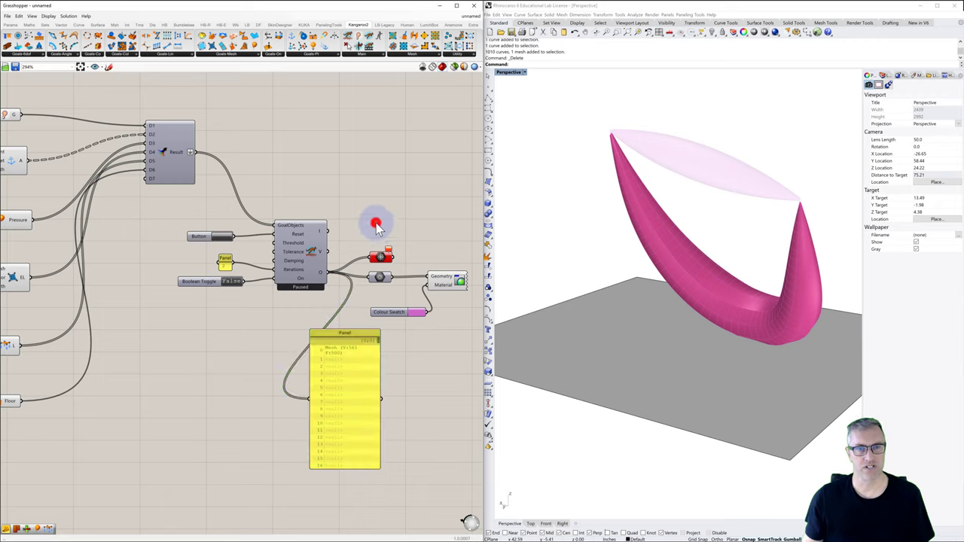
type("cl")
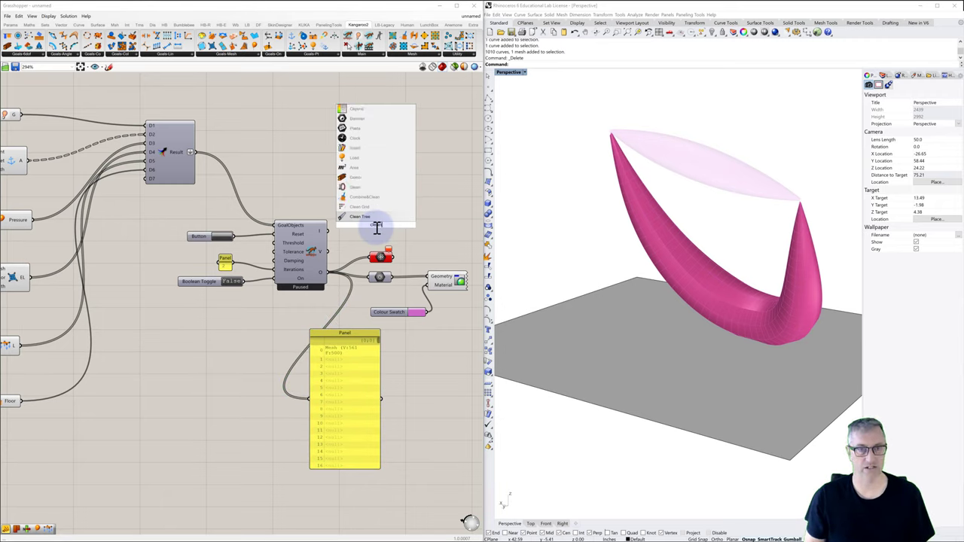
left_click(362, 216)
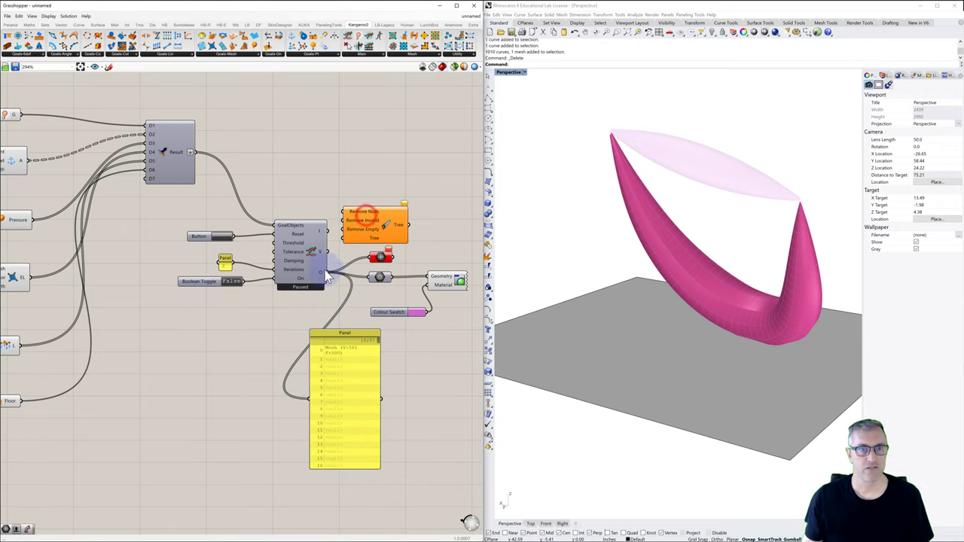
Route the solver's O output through the Clean Tree component into the Geometry parameter, and remove the Mesh parameter
left_click_drag(348, 252, 345, 238)
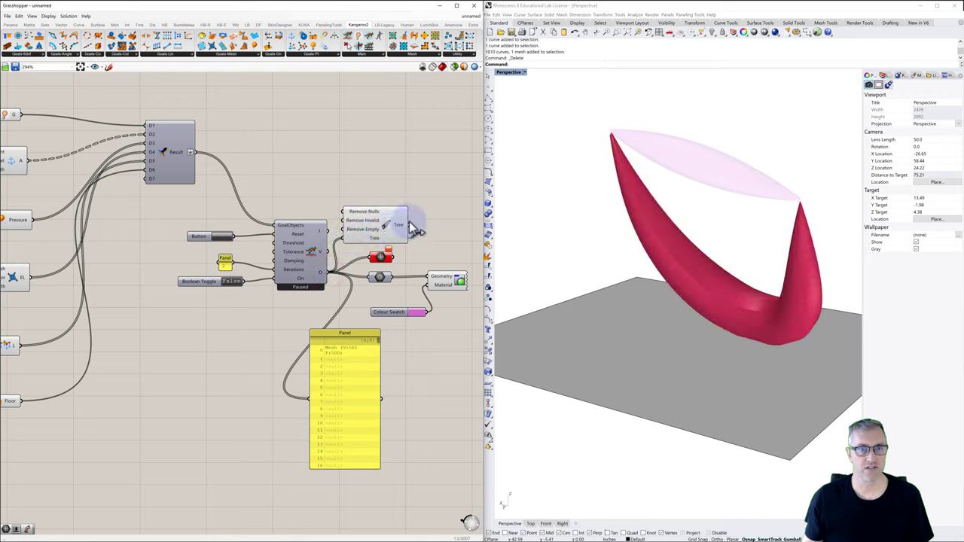
mouse_move(416, 238)
left_mouse_down()
mouse_move(406, 226)
mouse_move(381, 256)
left_mouse_up()
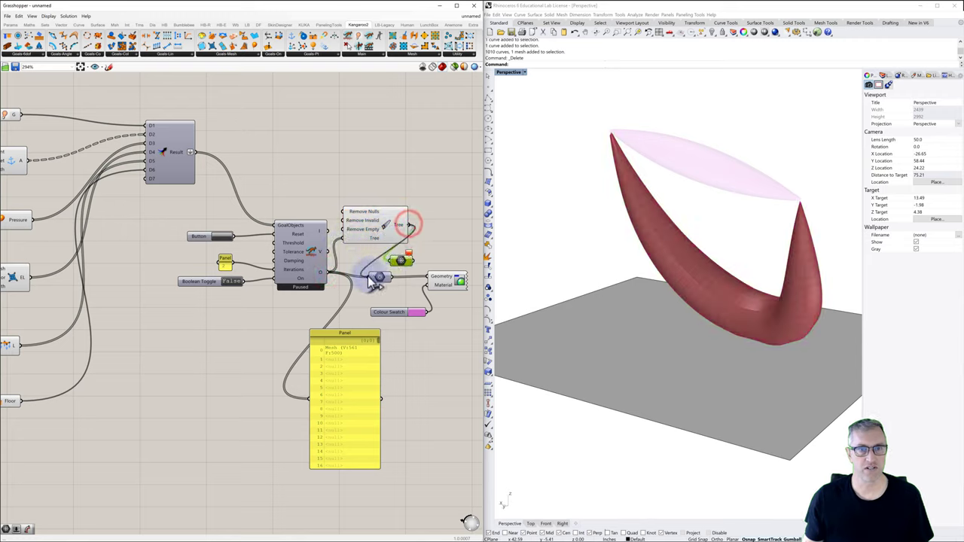
left_click_drag(405, 221, 426, 276)
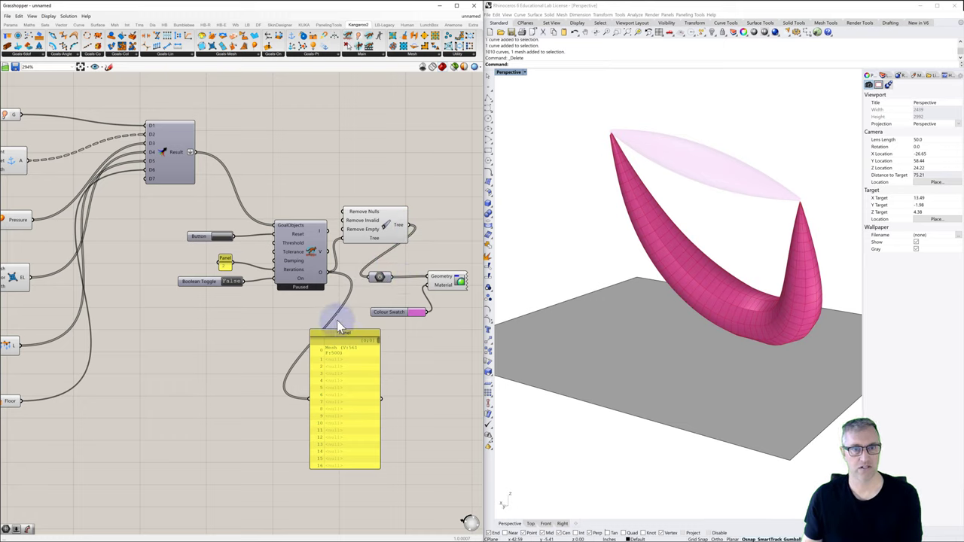
Reconnect the Panel to the Geometry parameter's output and check the list of cleaned items
left_click_drag(417, 233, 314, 399)
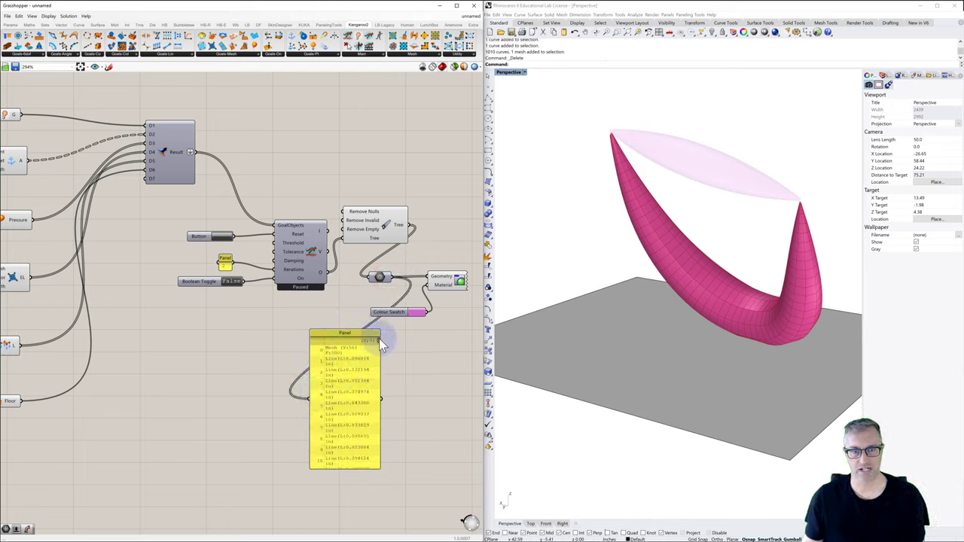
mouse_move(380, 341)
left_mouse_down()
mouse_move(387, 484)
mouse_move(385, 328)
left_mouse_up()
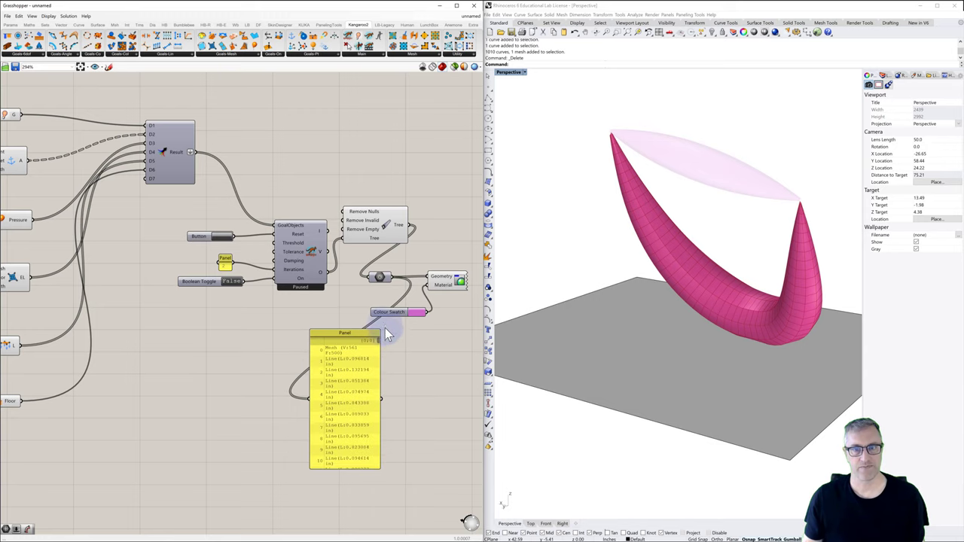
Bake the Geometry parameter onto the Default layer as a single group
left_click(379, 277)
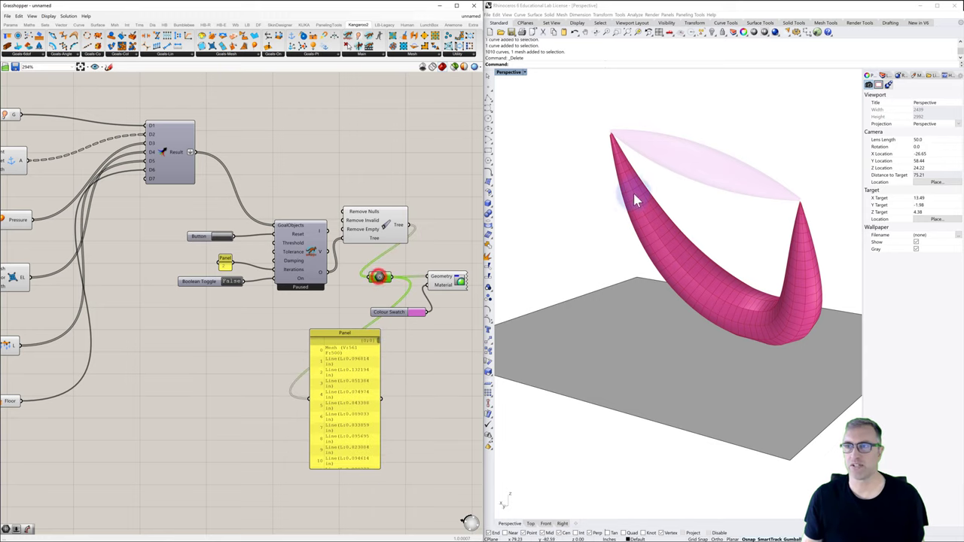
left_click(883, 76)
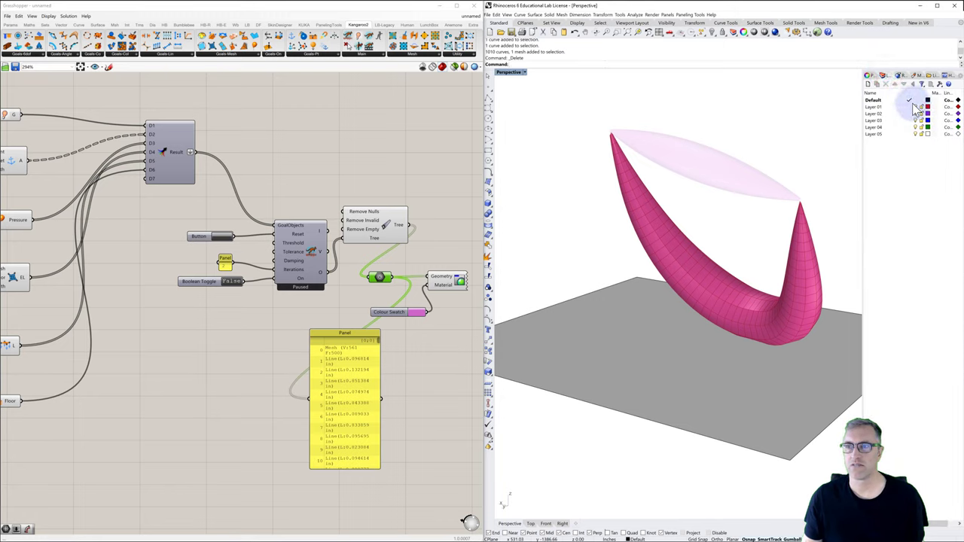
left_click(824, 230)
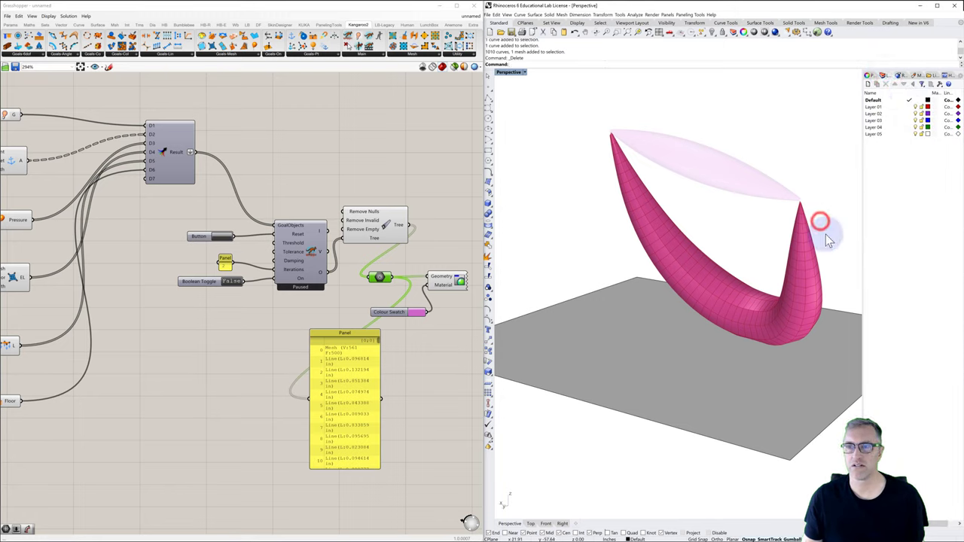
right_click(379, 277)
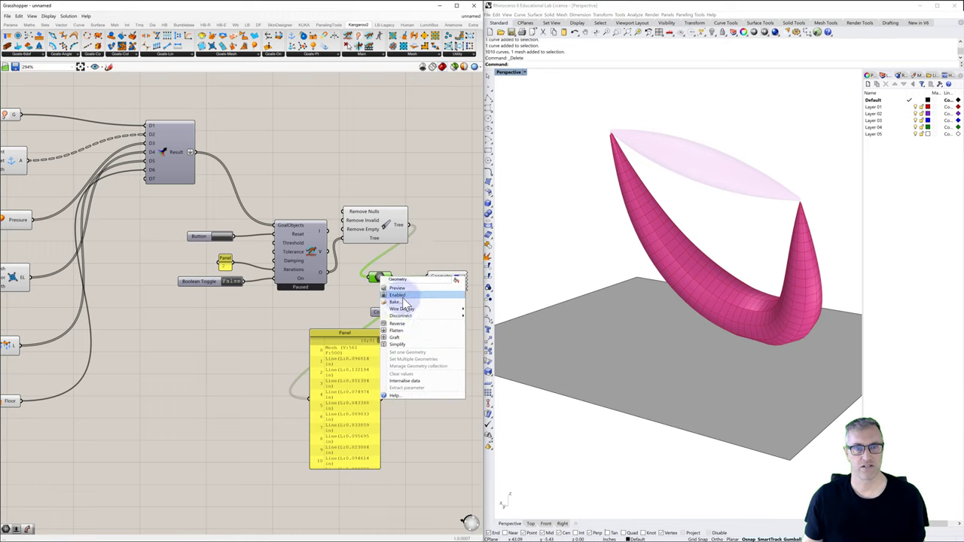
left_click(401, 302)
left_click(382, 345)
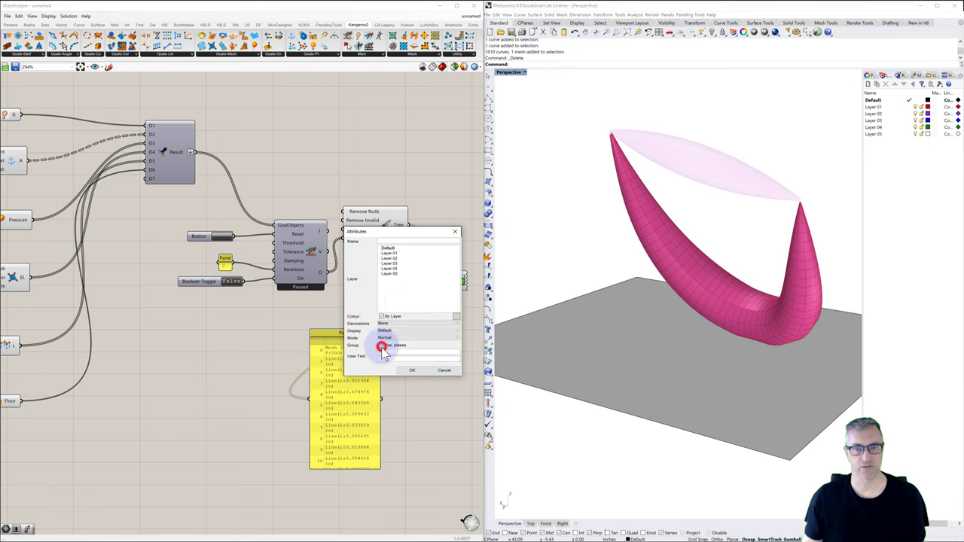
left_click(411, 371)
Move the baked mesh group sideways, clear of the live simulation and beyond the edge of the ground plane
right_click_drag(581, 335, 650, 297)
left_click(651, 298)
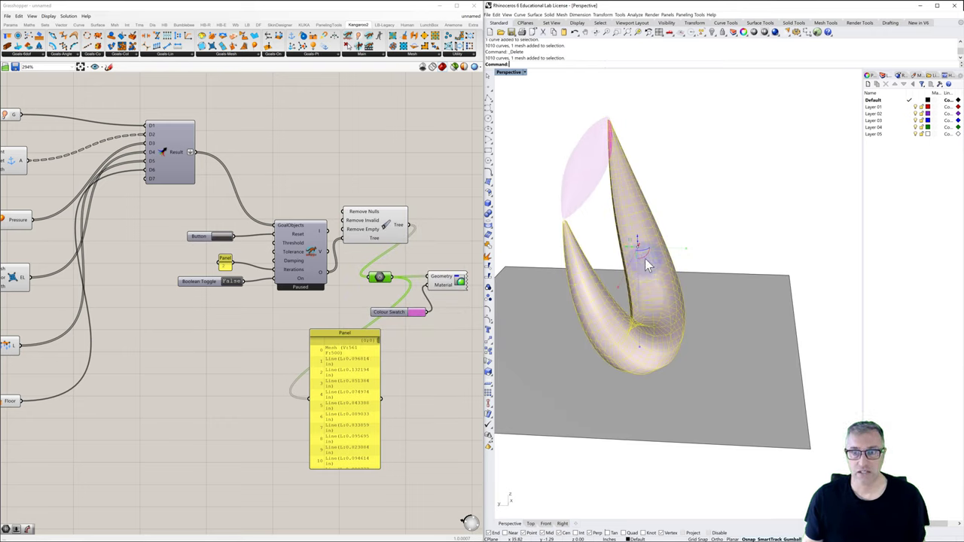
left_click_drag(652, 255, 835, 270)
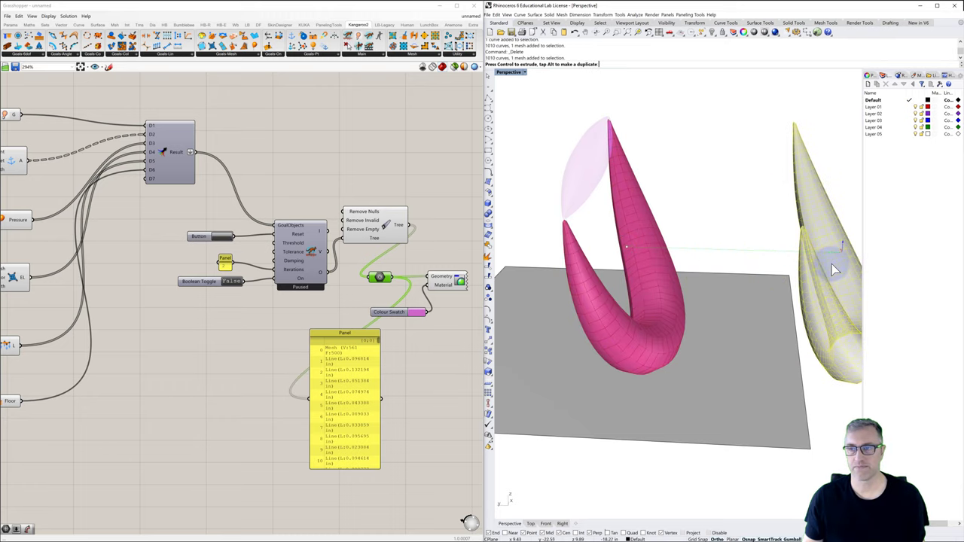
left_click(756, 218)
right_click_drag(756, 218, 790, 261)
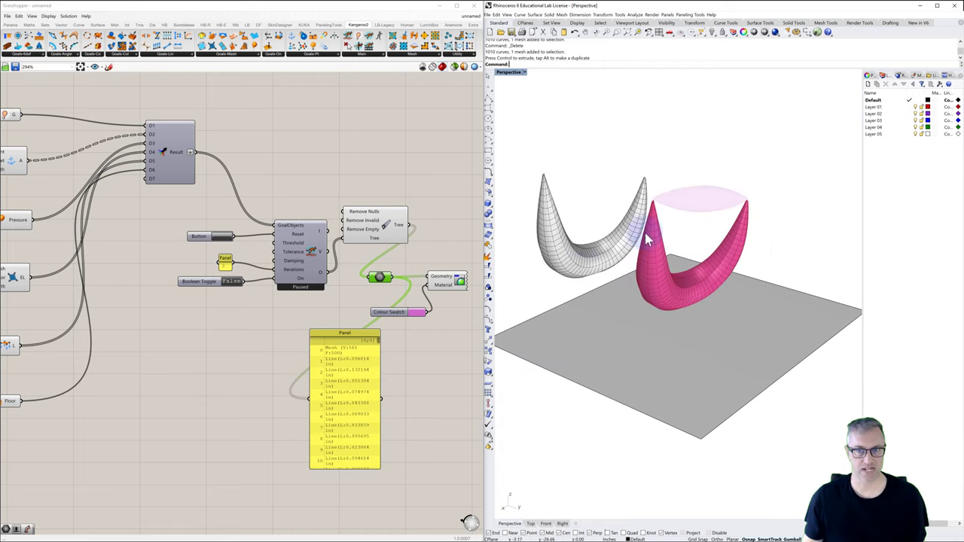
mouse_move(624, 242)
right_mouse_down()
mouse_move(613, 230)
mouse_move(613, 241)
mouse_move(597, 241)
mouse_move(623, 241)
right_mouse_up()
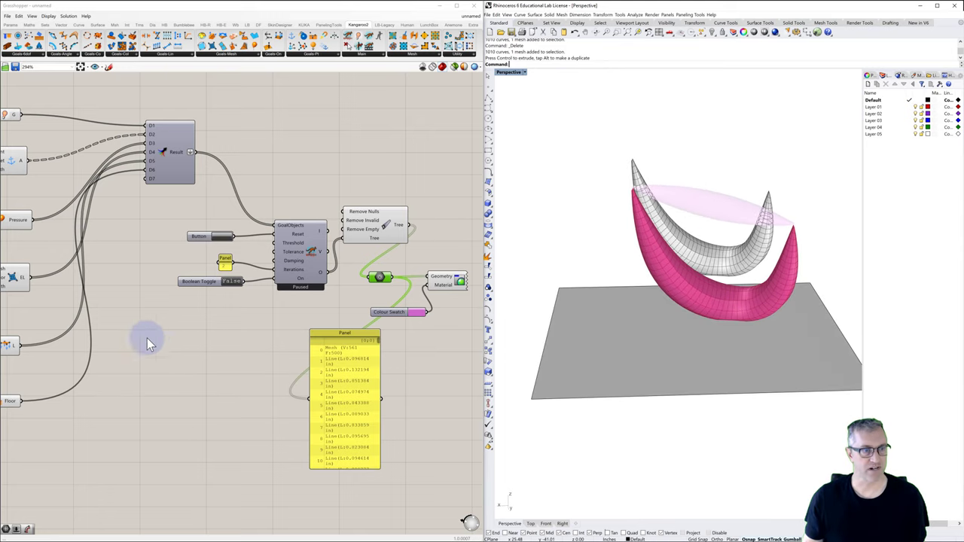
Strengthen the negative load in the Strength panel of the mesh load goal, and switch the solver on
right_click_drag(147, 338, 376, 352)
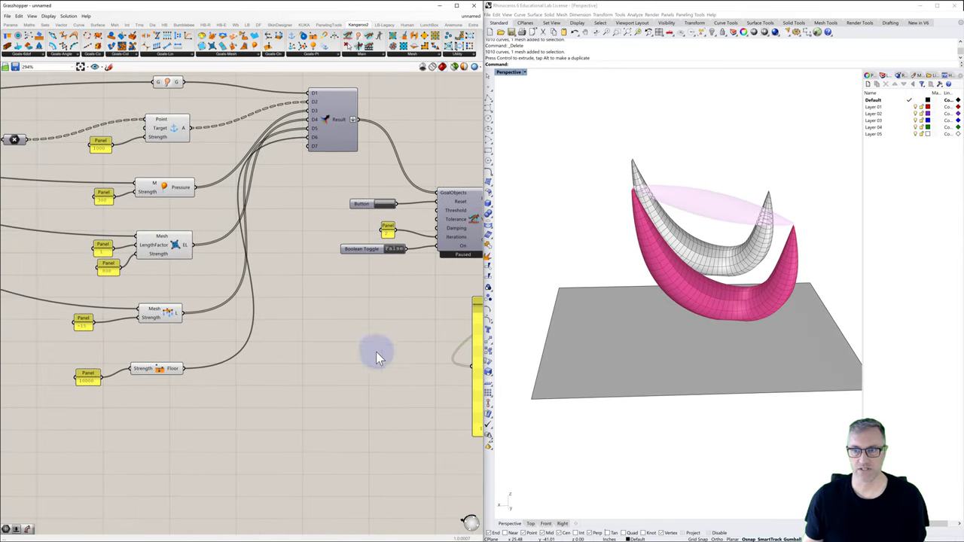
right_click_drag(558, 345, 554, 353)
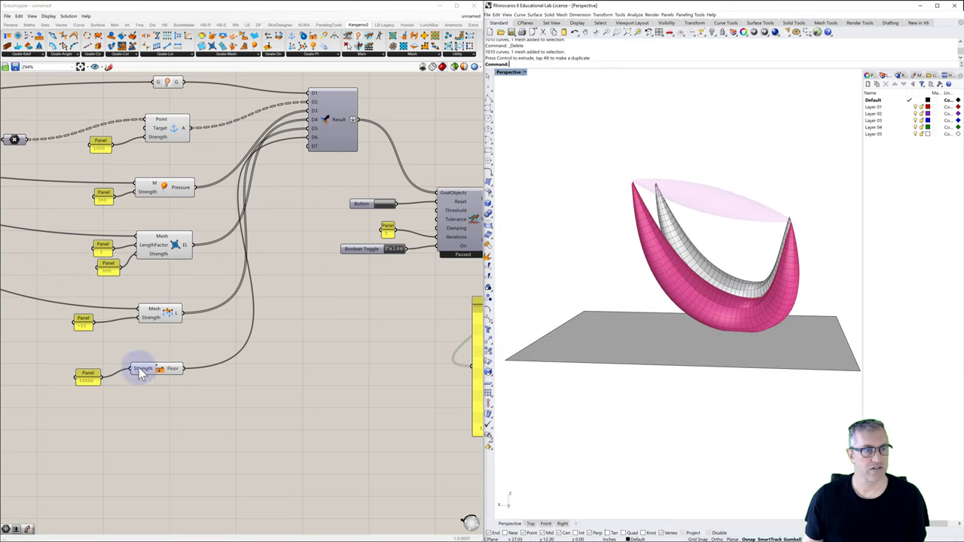
left_click(84, 328)
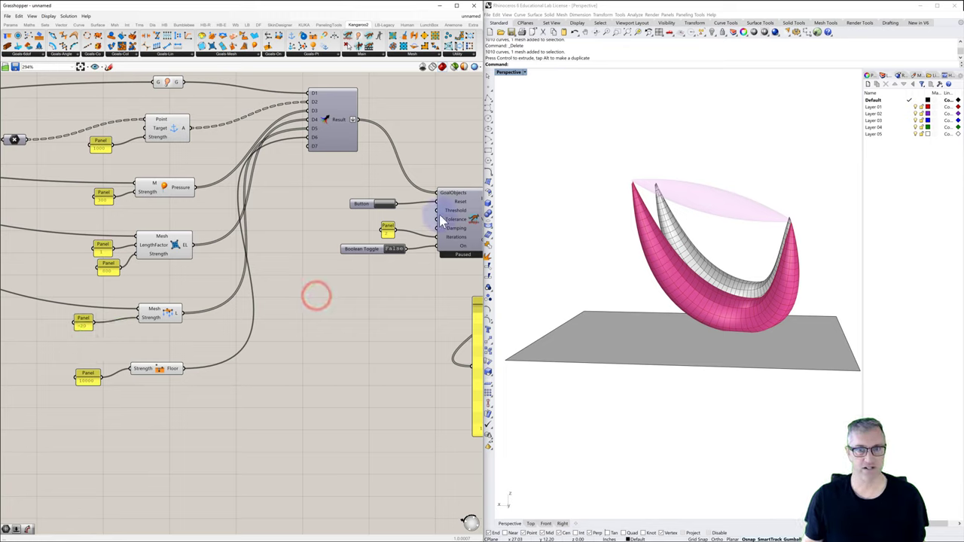
double_click(392, 252)
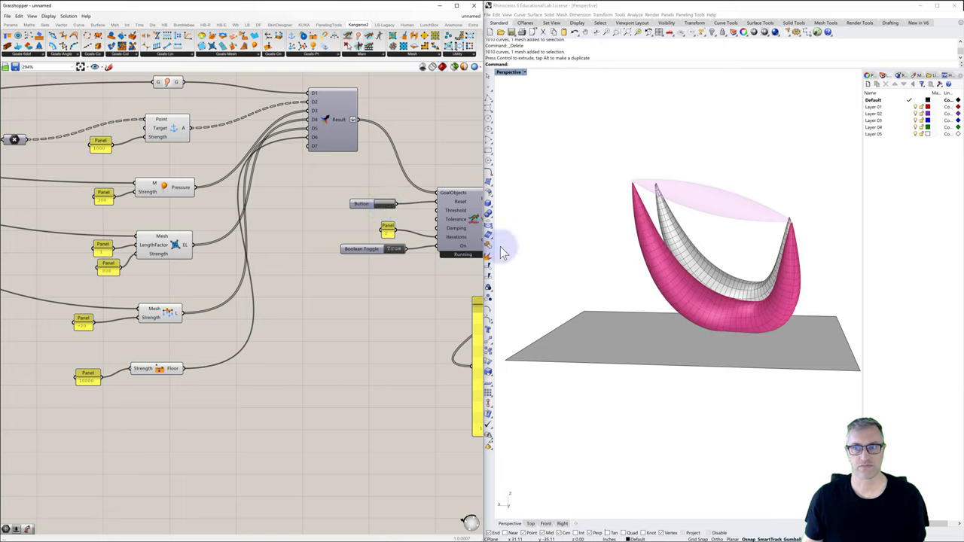
right_click_drag(635, 276, 630, 276)
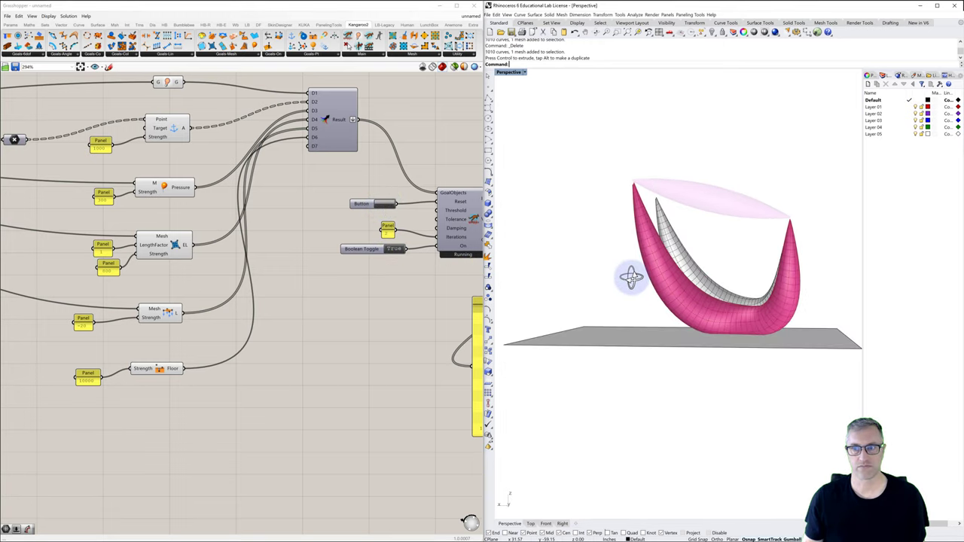
Make the mesh load strength still more negative and let the running simulation settle onto the ground plane
left_click(84, 327)
double_click(84, 326)
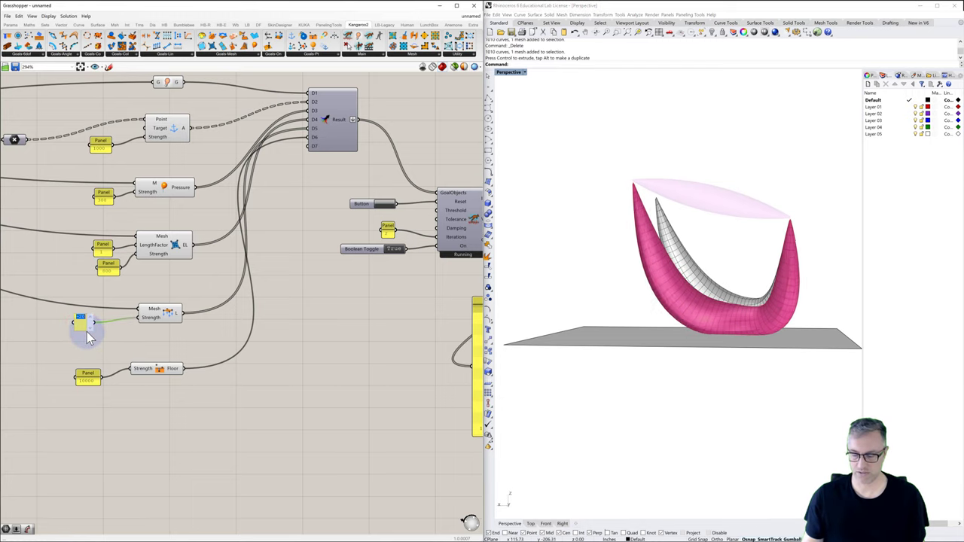
left_click(146, 333)
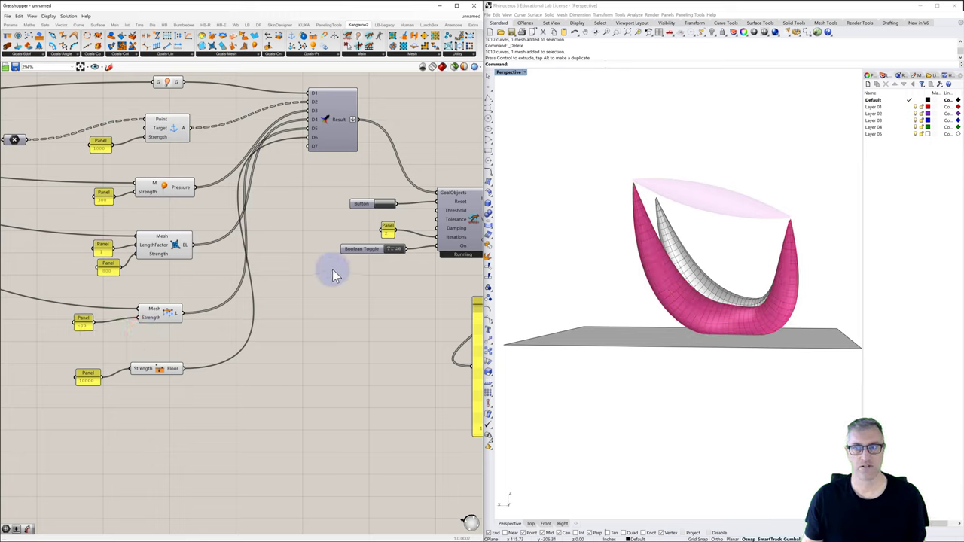
left_click_drag(641, 209, 695, 302)
left_click(413, 270)
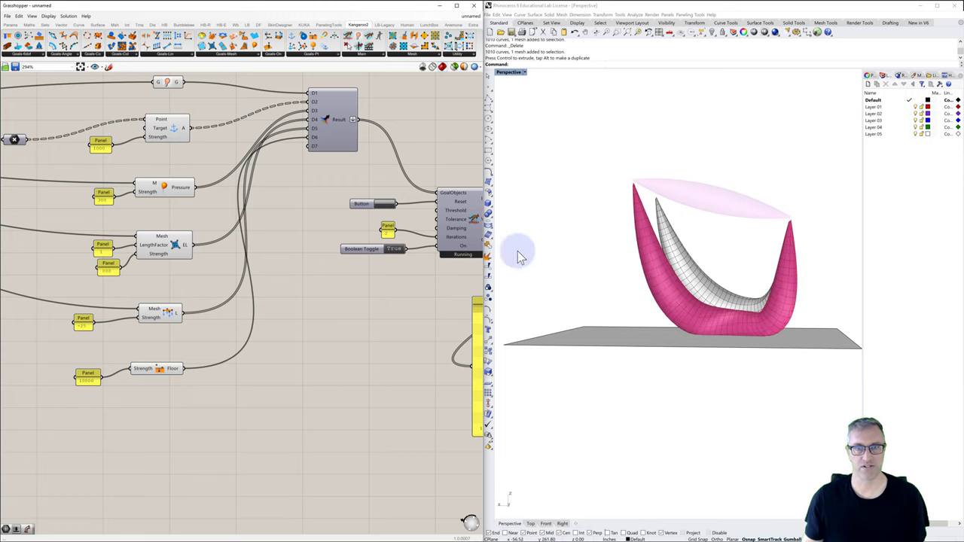
Set the solver's Boolean Toggle to False and bake the Geometry parameter as a second group
right_click_drag(306, 230, 134, 233)
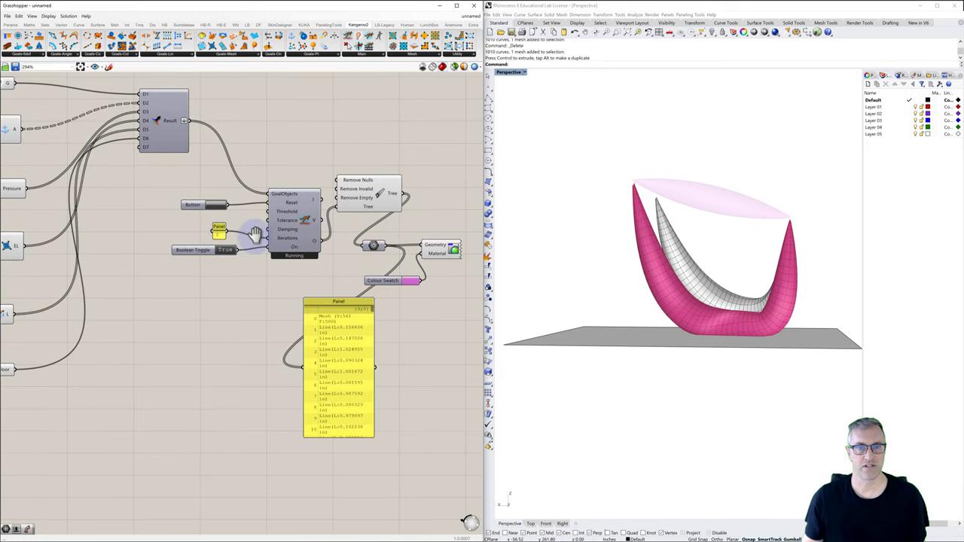
left_click(369, 247)
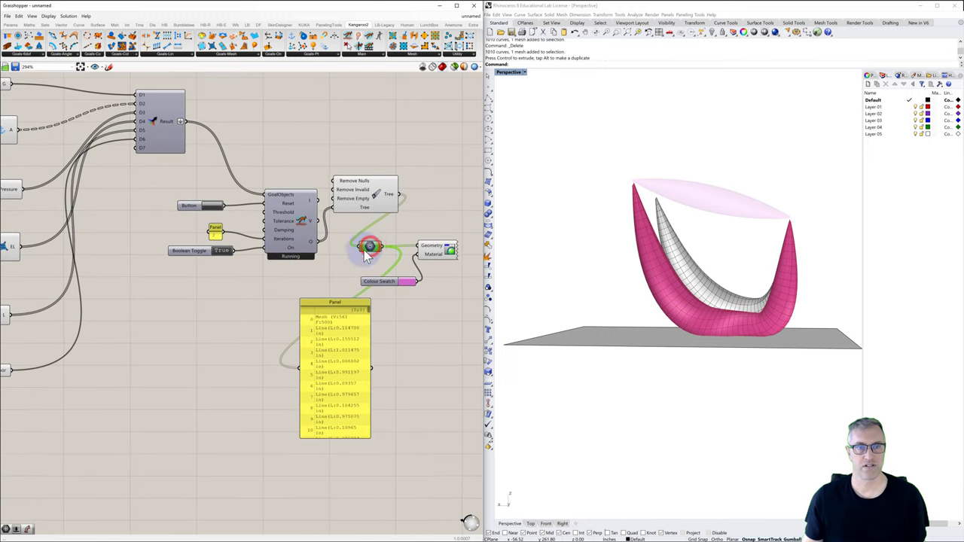
left_click(220, 251)
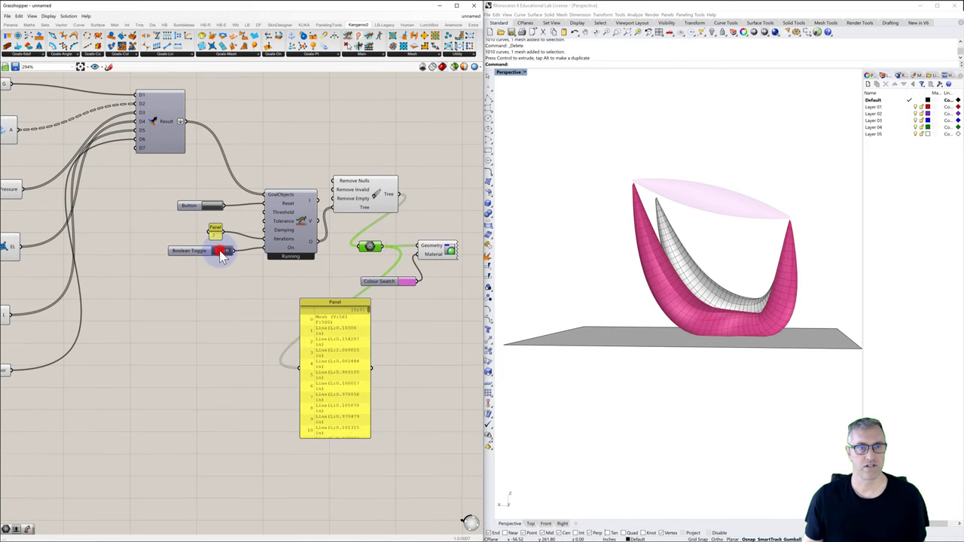
right_click(369, 247)
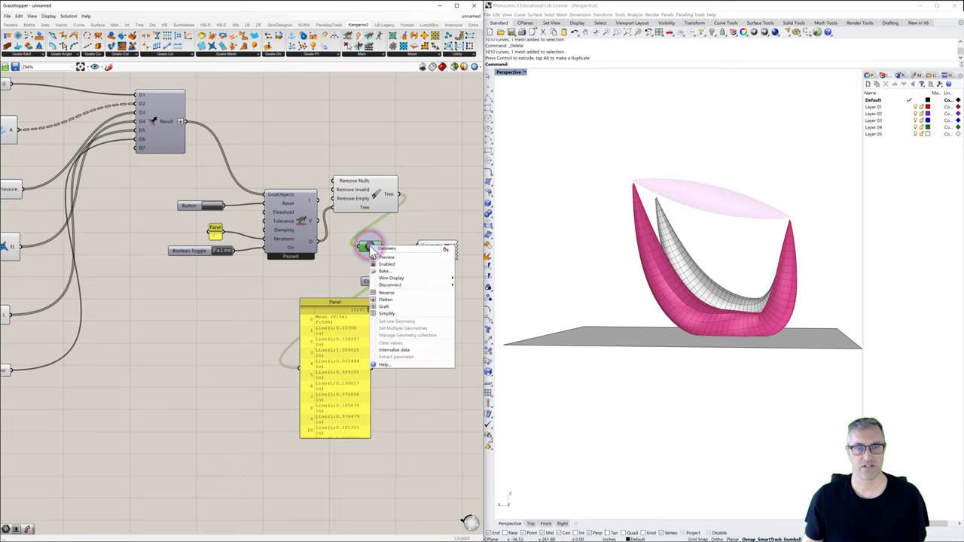
left_click(401, 272)
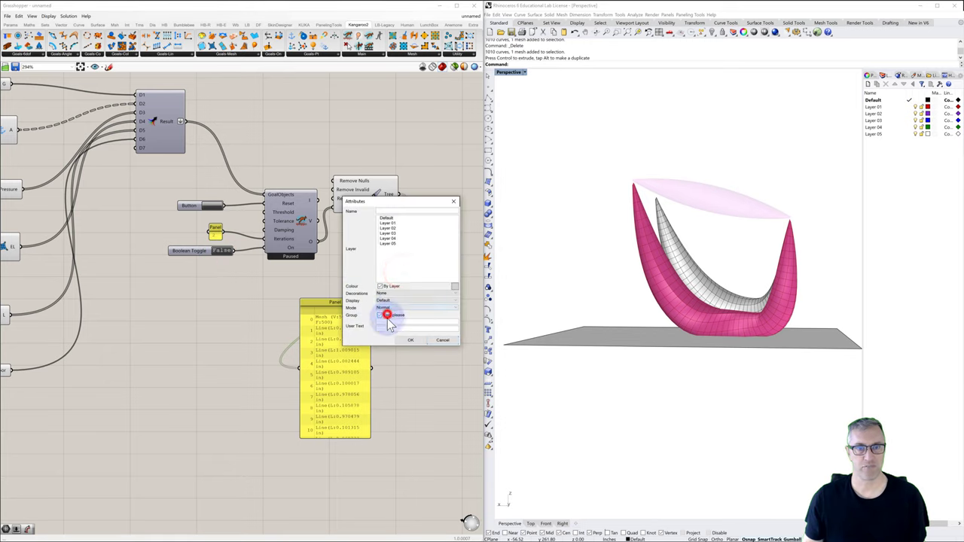
left_click(410, 340)
Move the second baked group with the Move command to a spot beyond the first baked mesh
right_click_drag(668, 322, 588, 334)
left_click(591, 346)
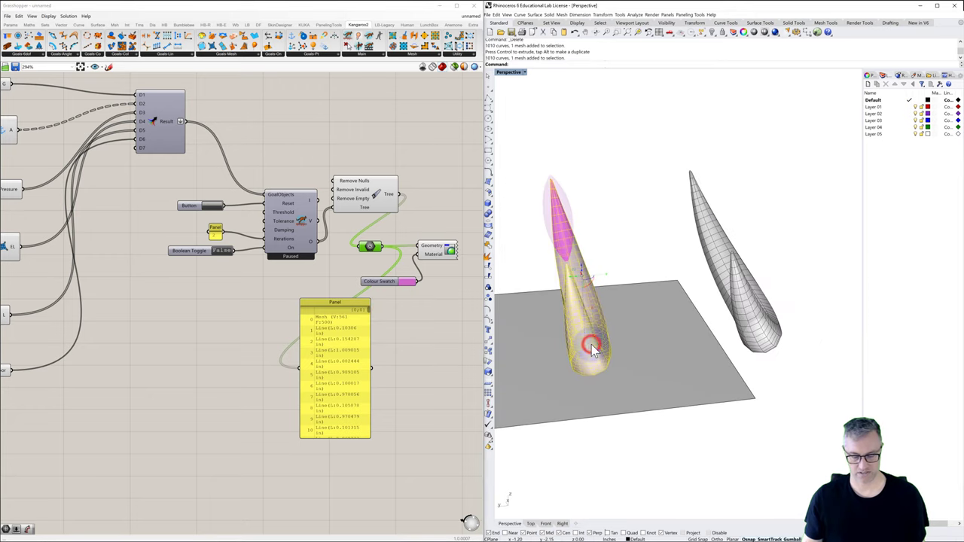
type("m")
key("Return")
left_click(607, 453)
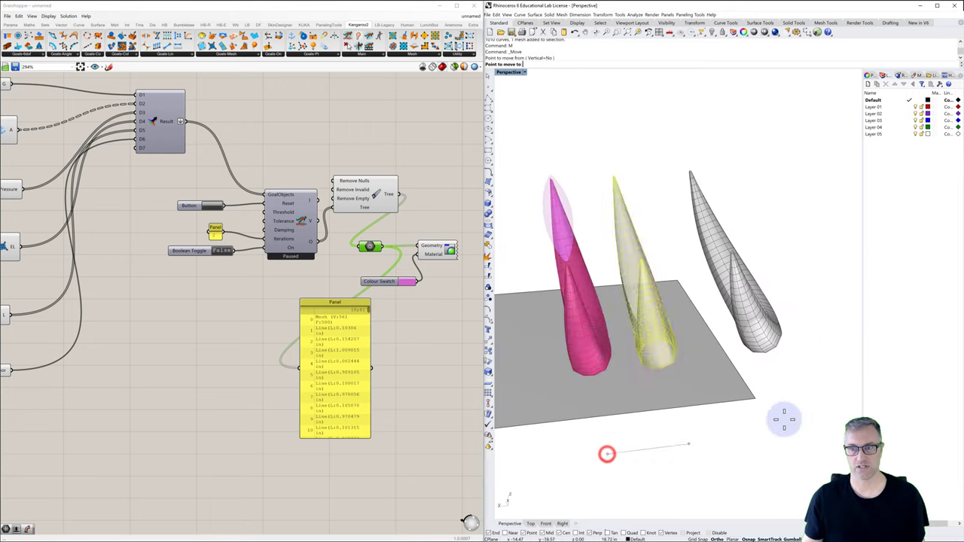
right_click_drag(786, 415, 760, 417)
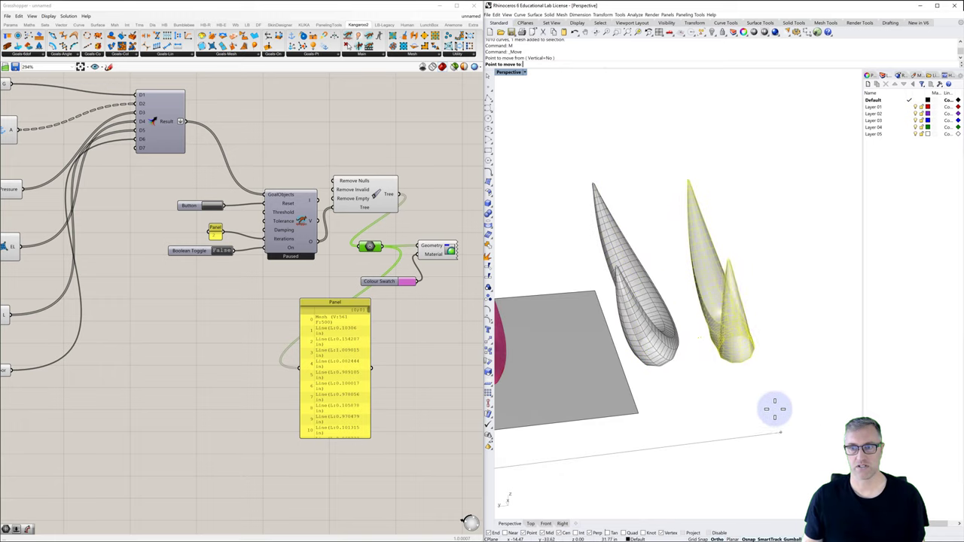
left_click(776, 411)
left_click(776, 411)
Compare the two baked meshes with the live simulation from several angles, and review the goal components feeding the solver
right_click_drag(702, 415, 663, 410)
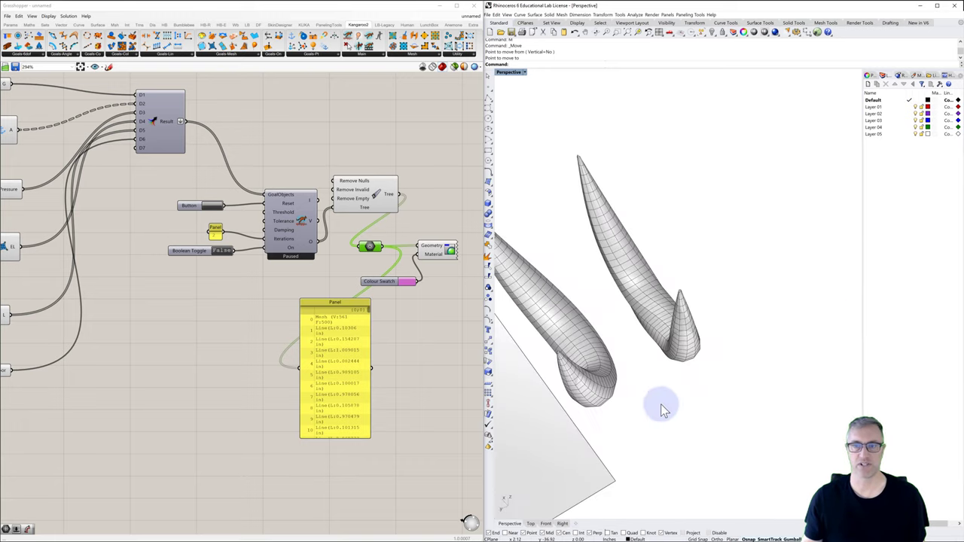
right_click_drag(650, 280, 759, 343)
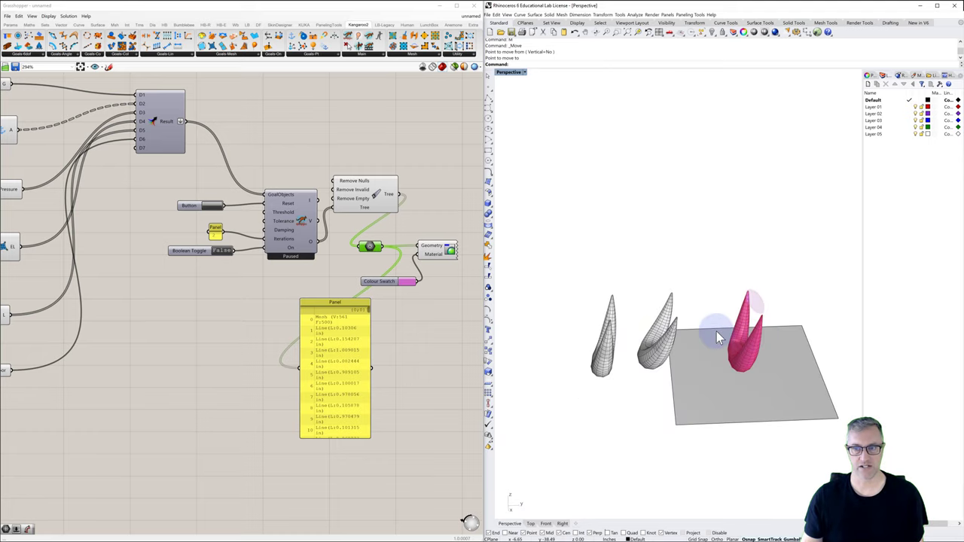
right_click_drag(694, 344, 638, 307)
scroll(637, 308, "up", 5)
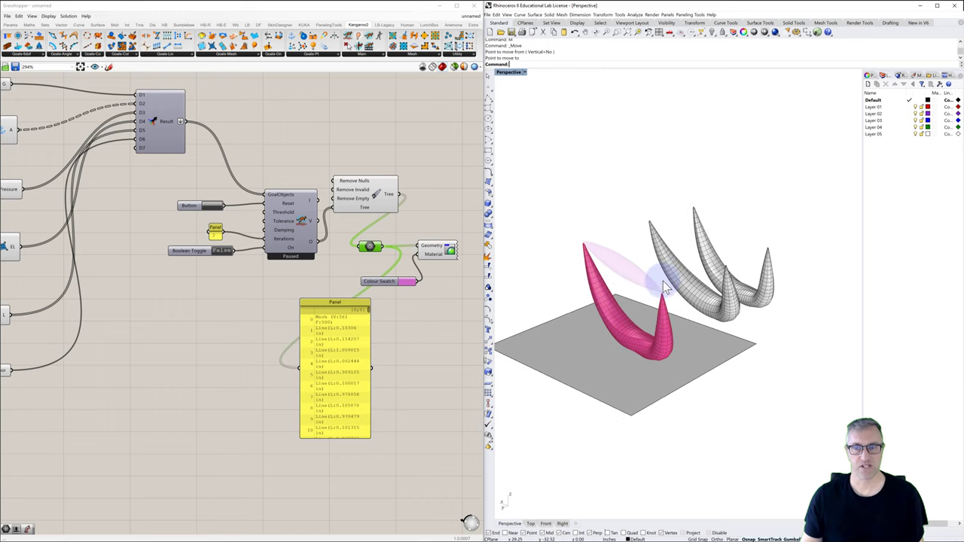
right_click_drag(664, 279, 664, 280)
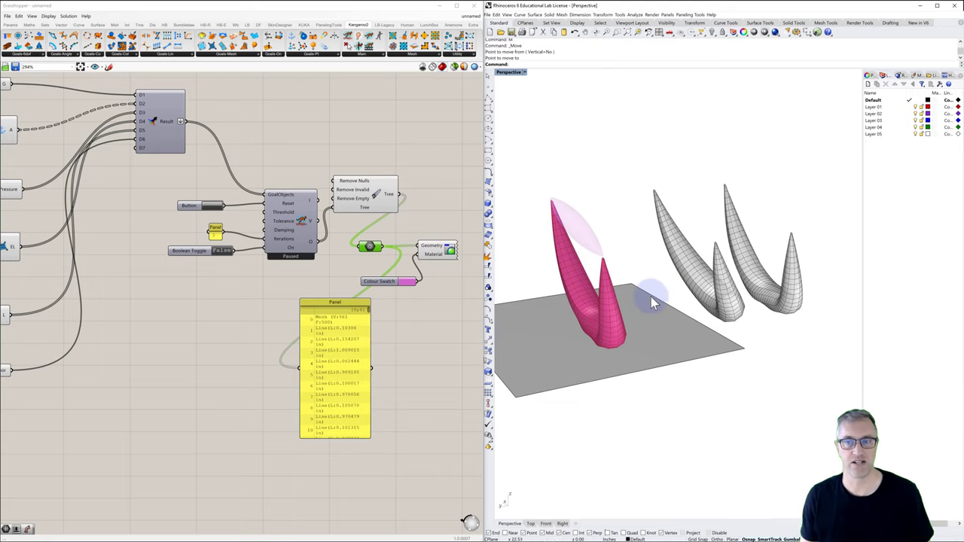
scroll(364, 282, "down", 3)
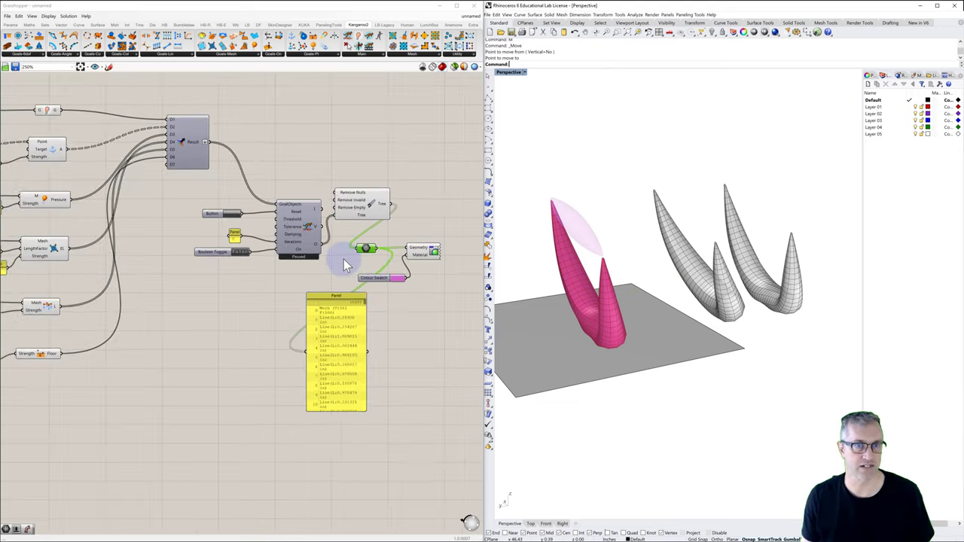
right_click_drag(308, 259, 279, 253)
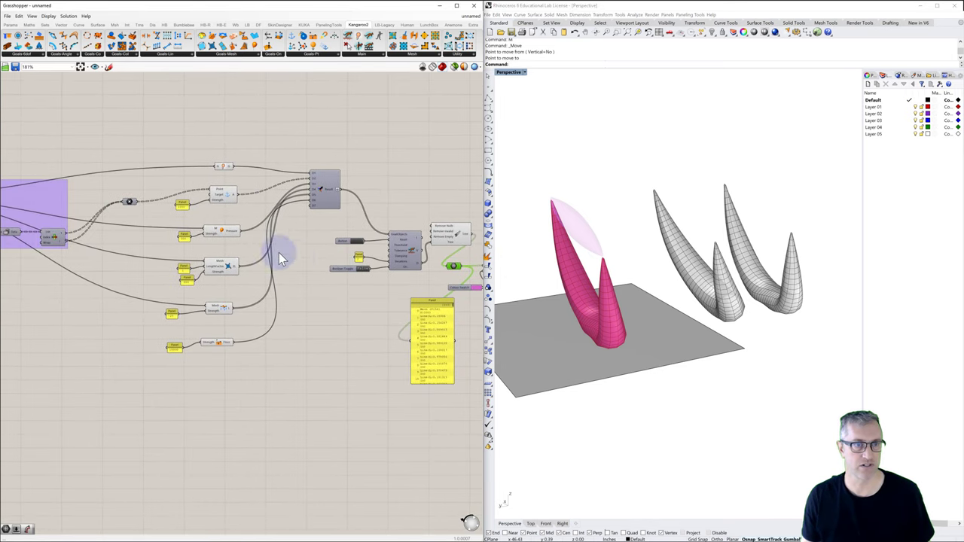
scroll(248, 243, "up", 1)
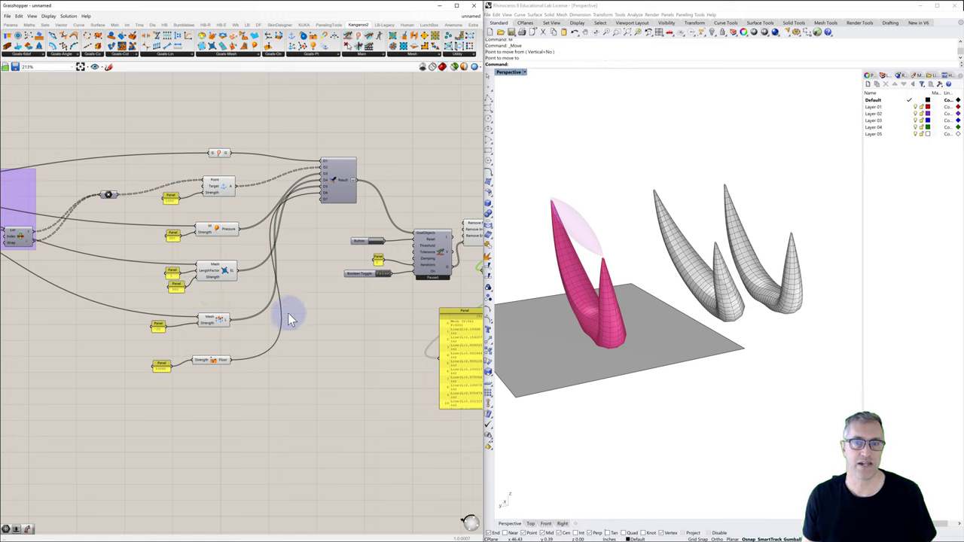
right_click_drag(648, 326, 616, 332)
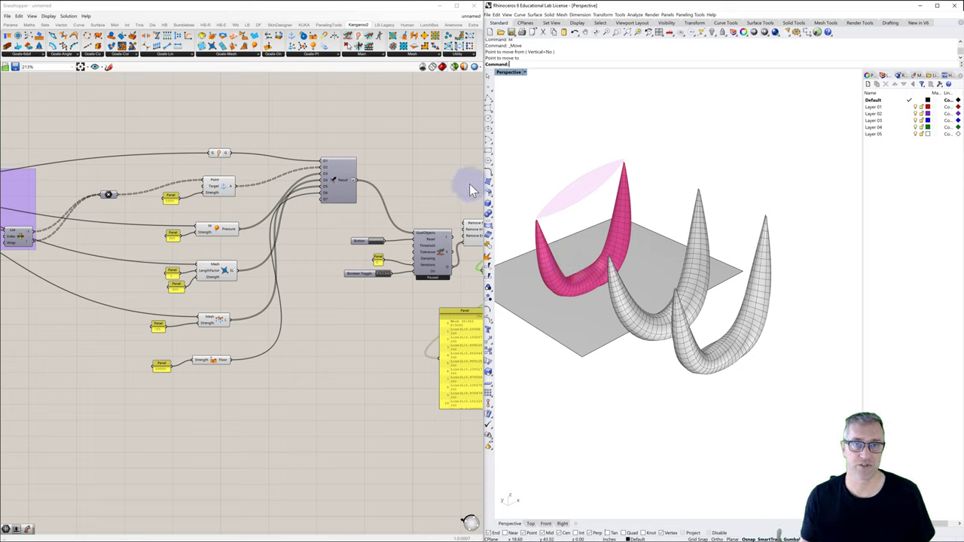
right_click_drag(460, 194, 385, 186)
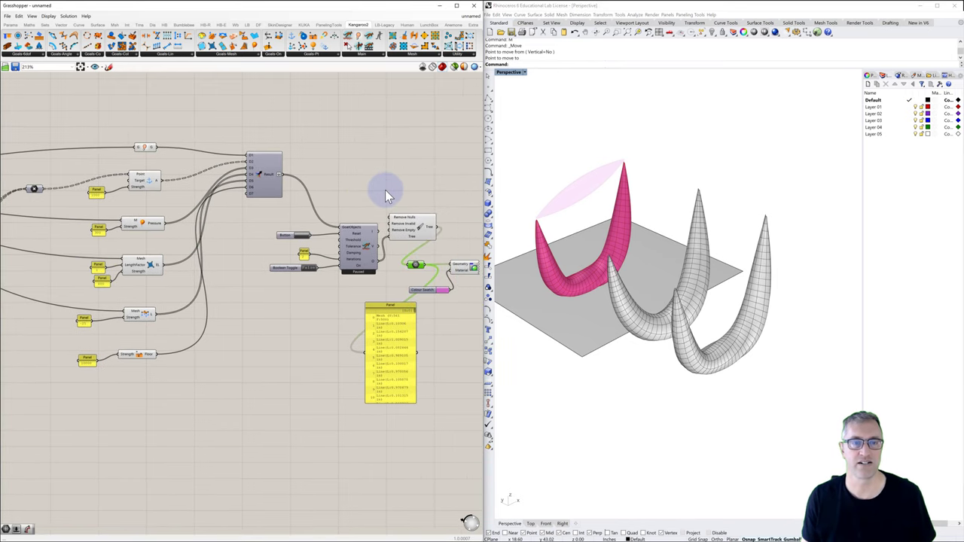